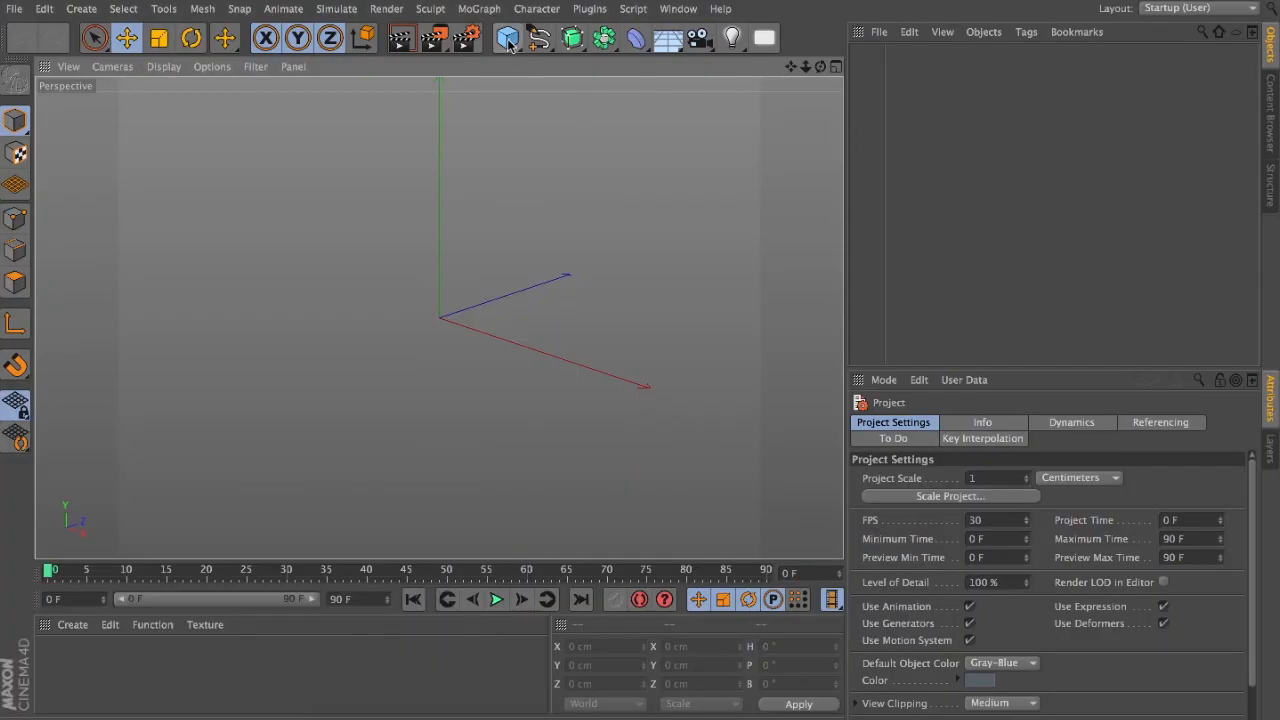
Step: Add a sphere primitive and display the viewport with Gouraud Shading (Lines)
click(507, 37)
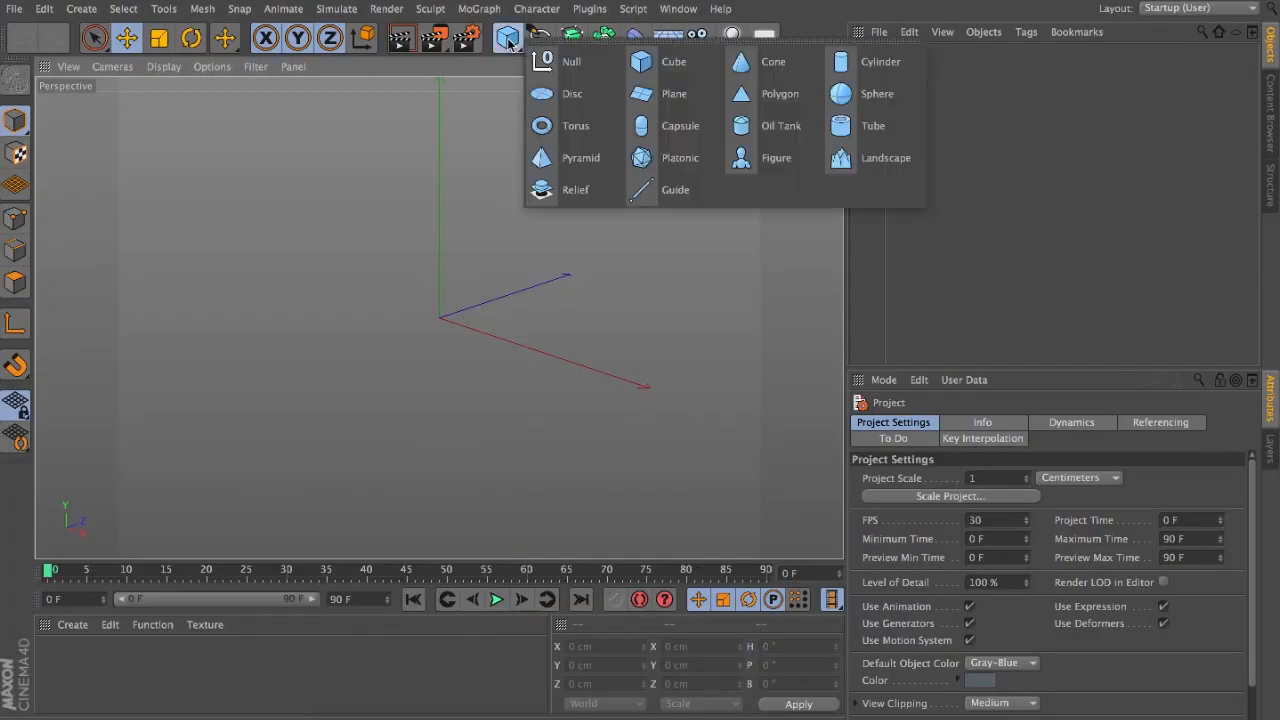
click(877, 100)
alt+right_drag(643, 361, 282, 100)
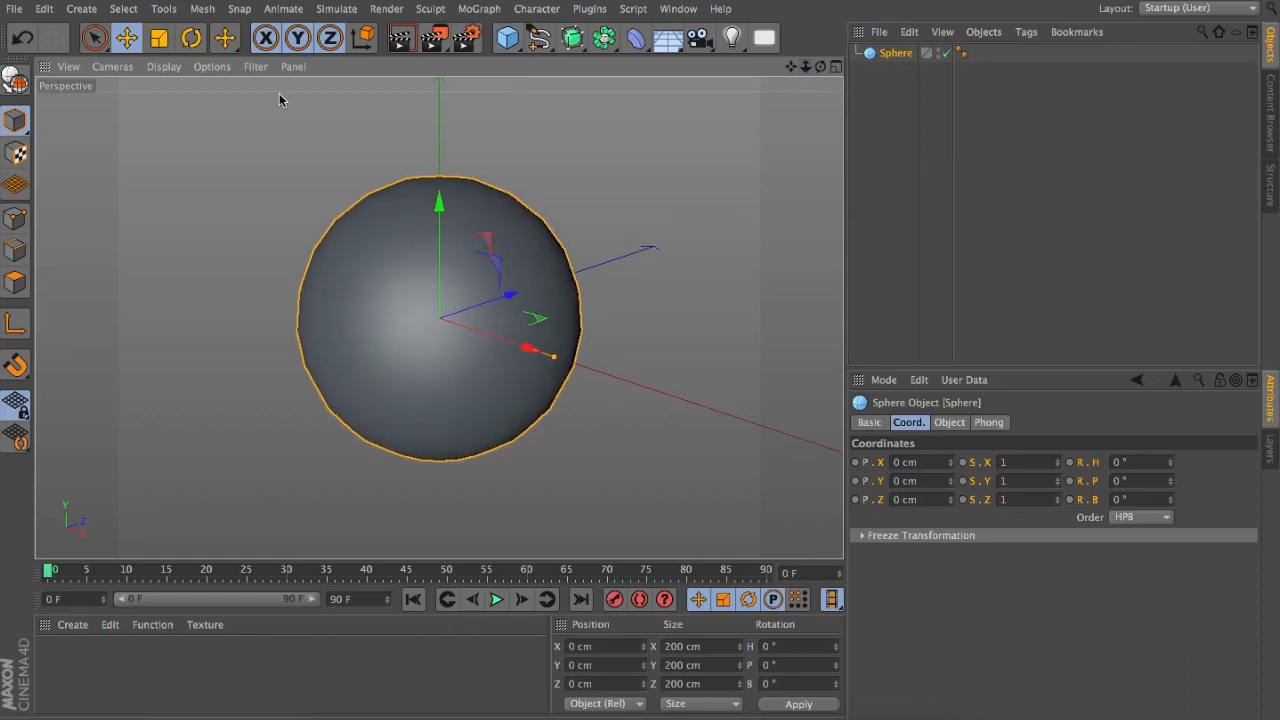
click(163, 67)
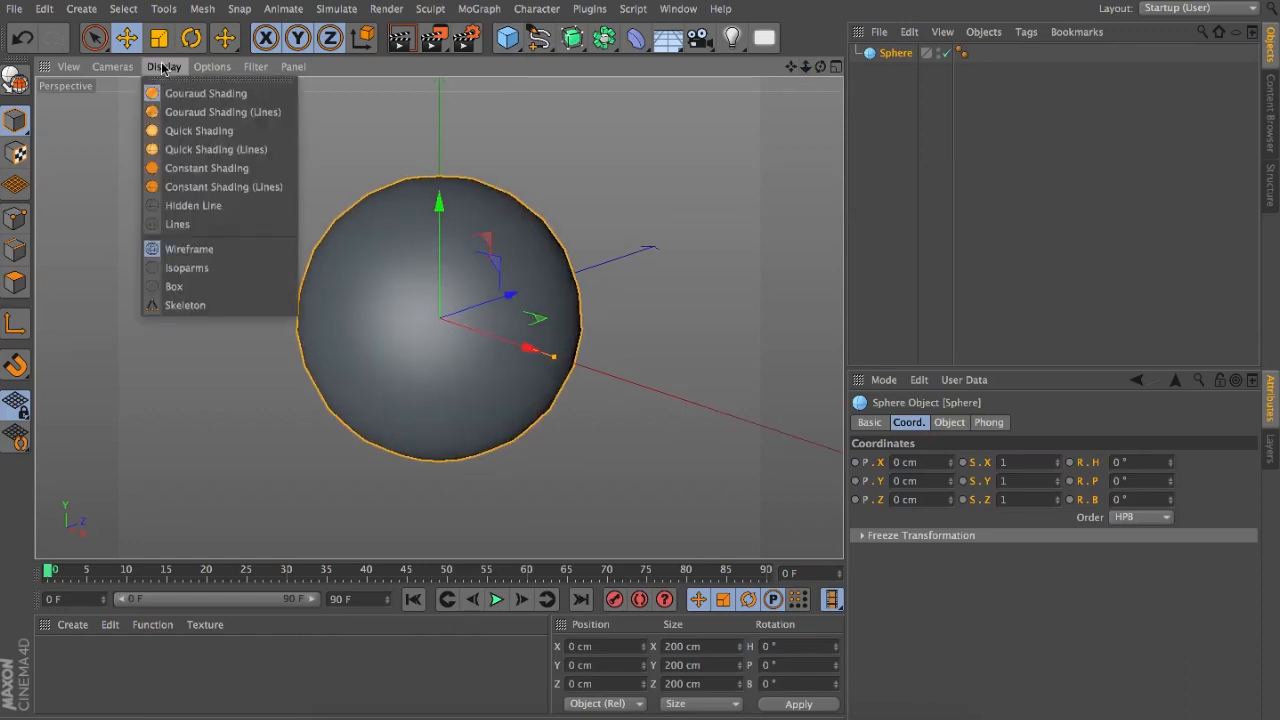
click(265, 112)
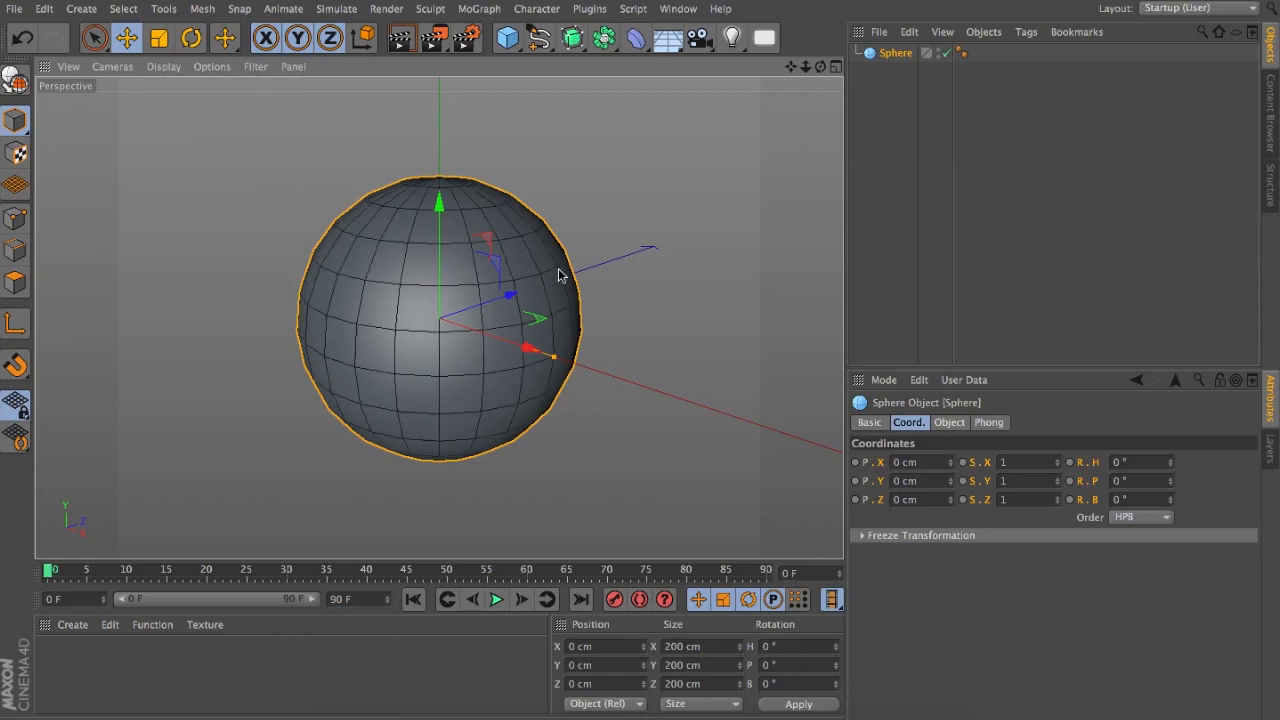
Step: Change the sphere's type to Hexahedron, leaving its radius and segments as they are
mouse_move(829, 76)
mouse_down()
mouse_move(804, 68)
mouse_move(817, 63)
mouse_move(808, 73)
mouse_up()
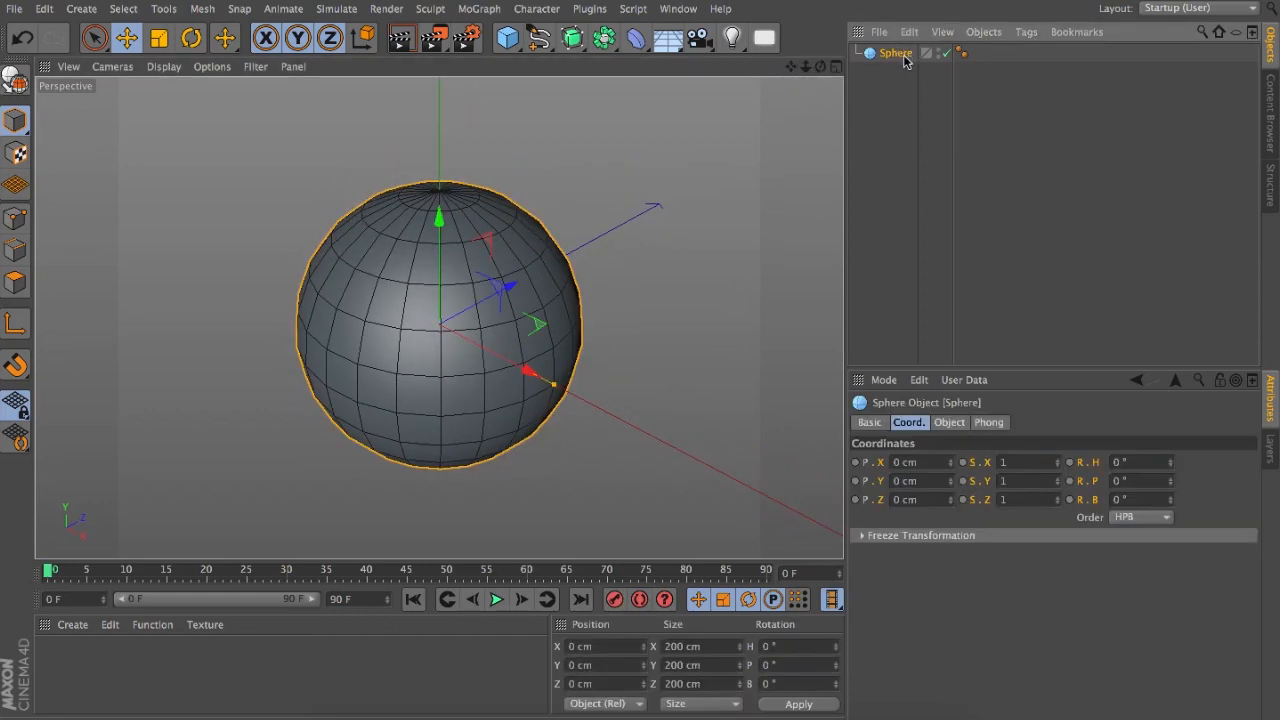
click(950, 422)
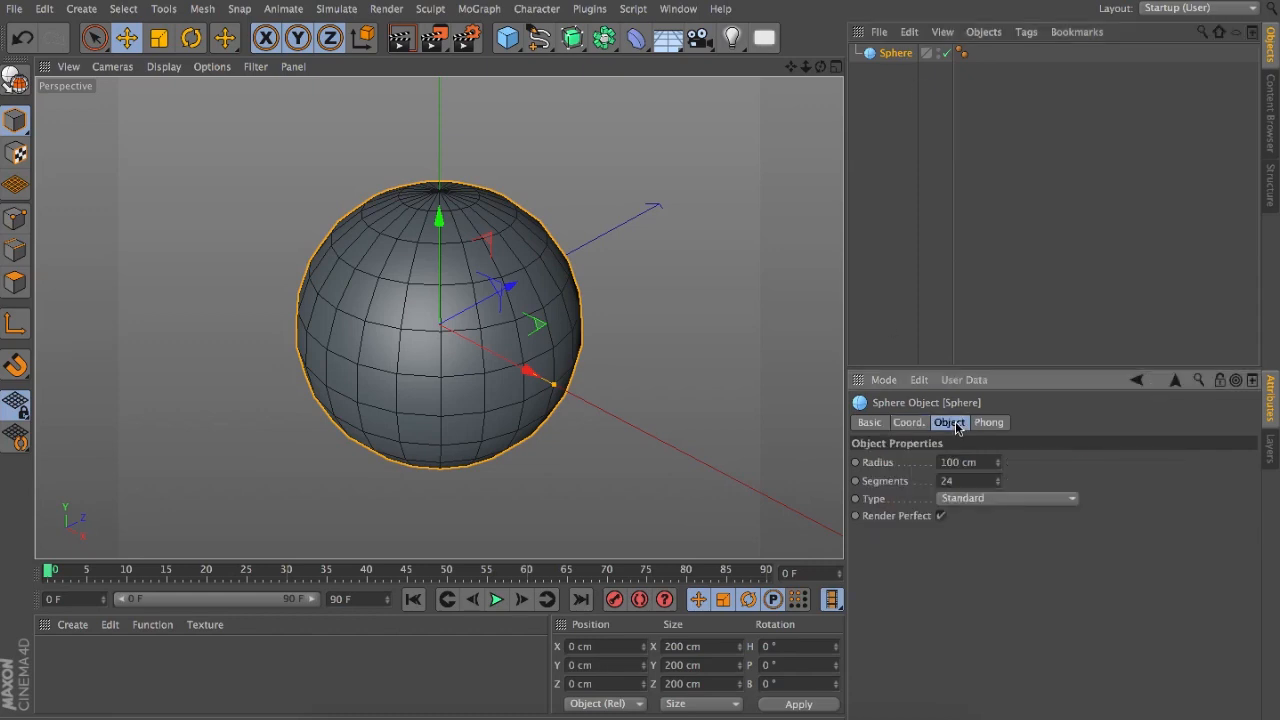
click(1030, 499)
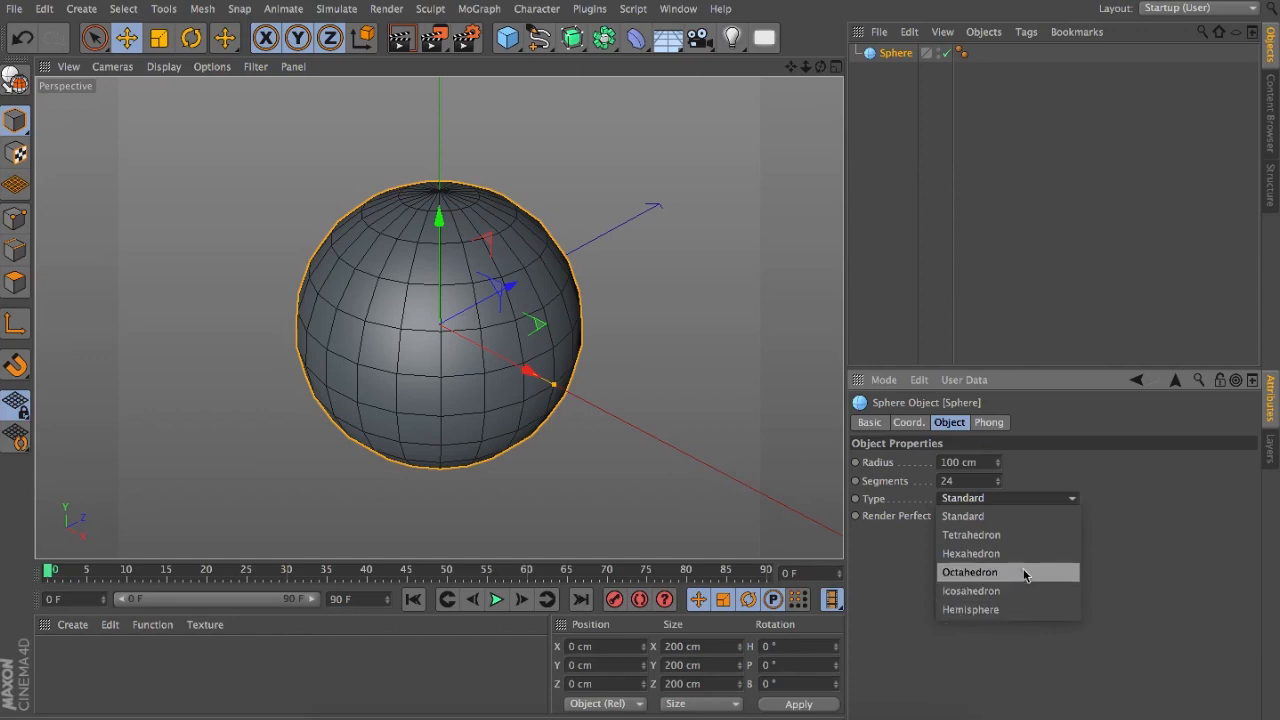
click(1024, 572)
click(1006, 502)
click(1012, 545)
click(1012, 500)
click(1017, 554)
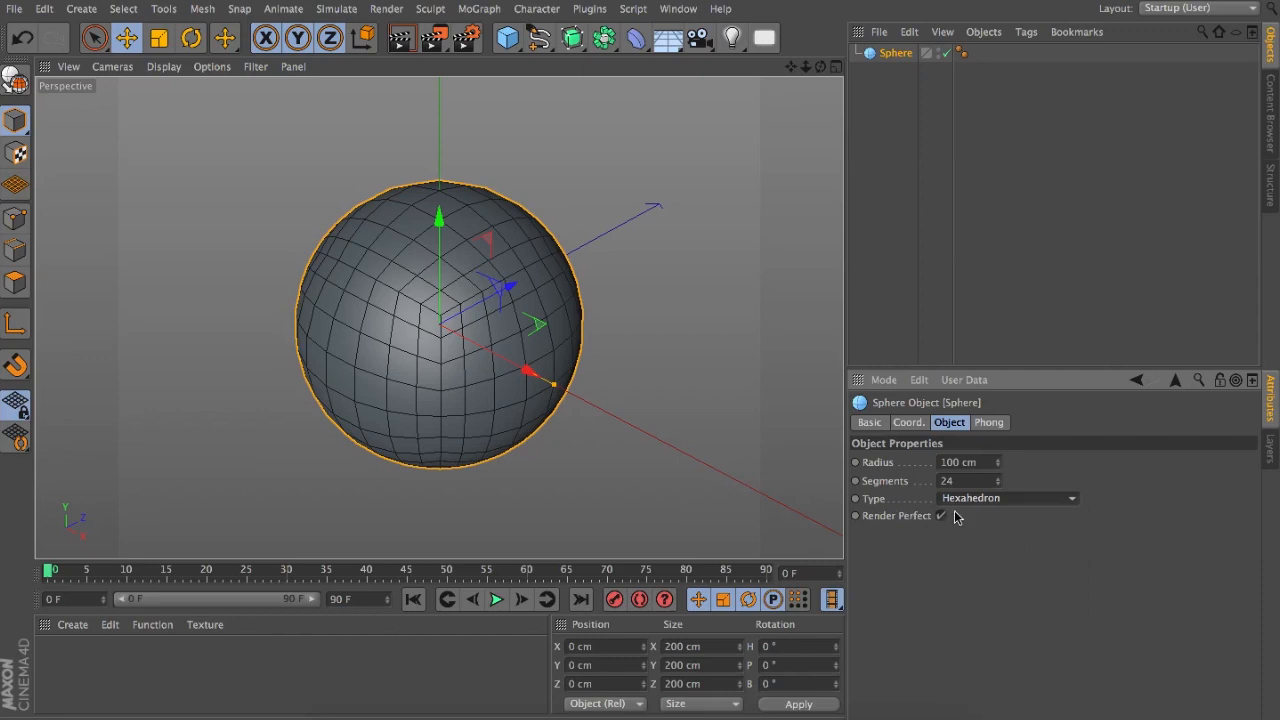
drag(820, 67, 449, 388)
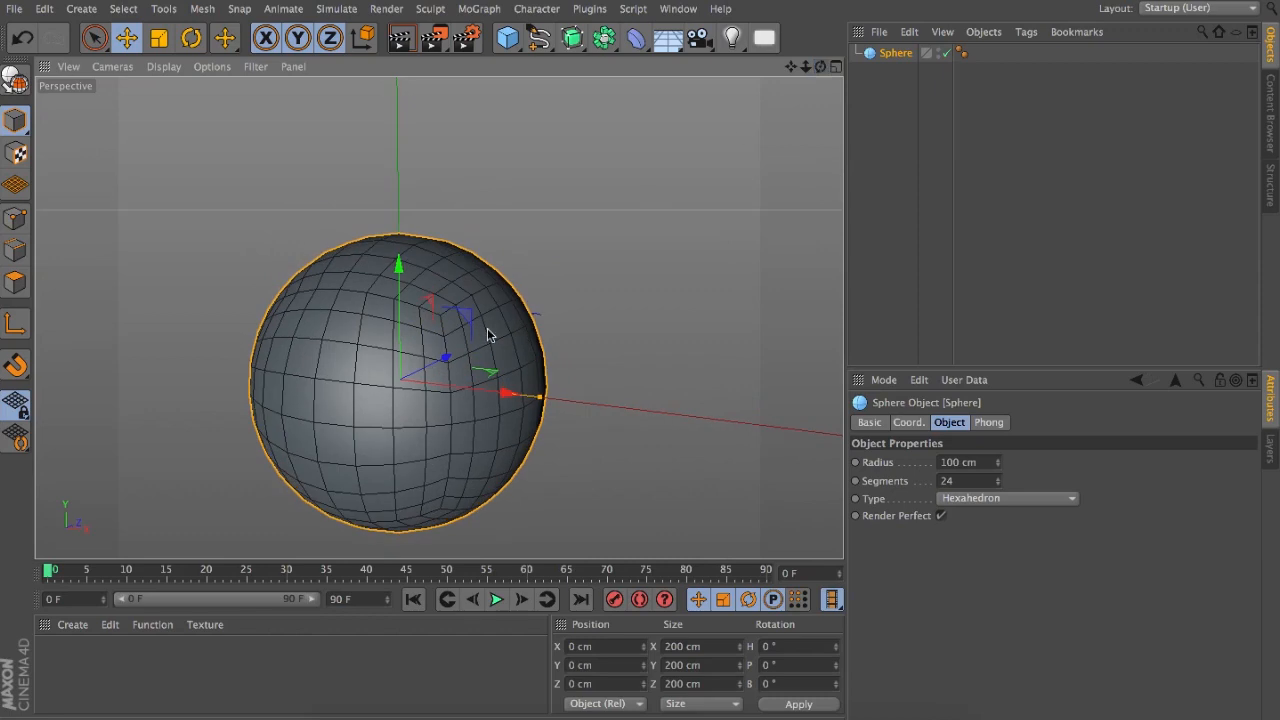
drag(821, 68, 439, 318)
drag(791, 67, 439, 318)
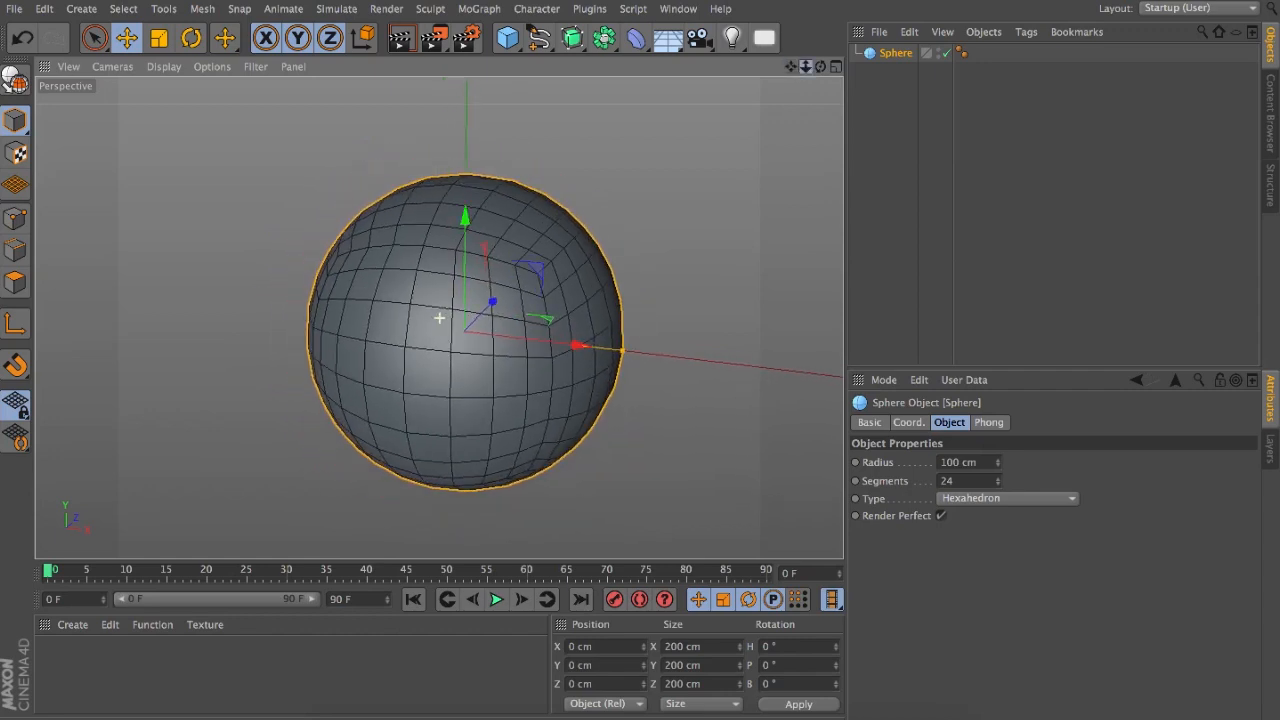
click(505, 38)
click(1028, 121)
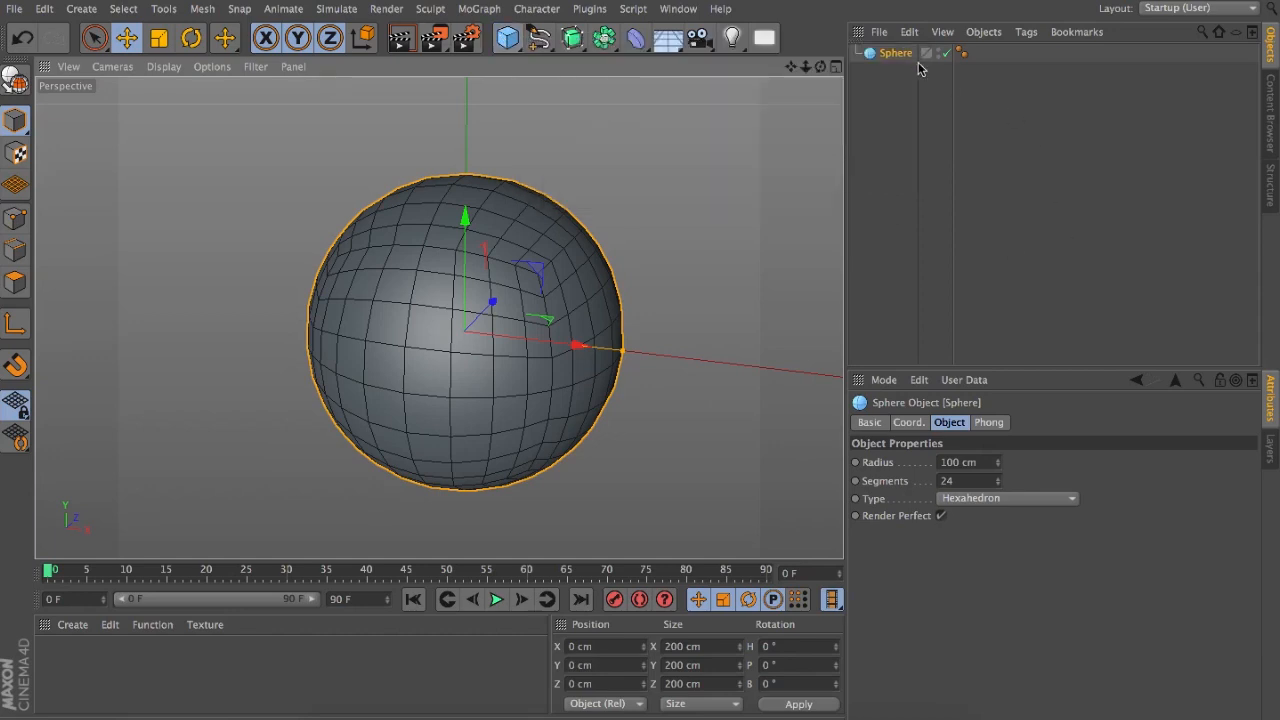
Step: Duplicate the sphere and set the copy's type to Hemisphere
ctrl+drag(904, 57, 910, 113)
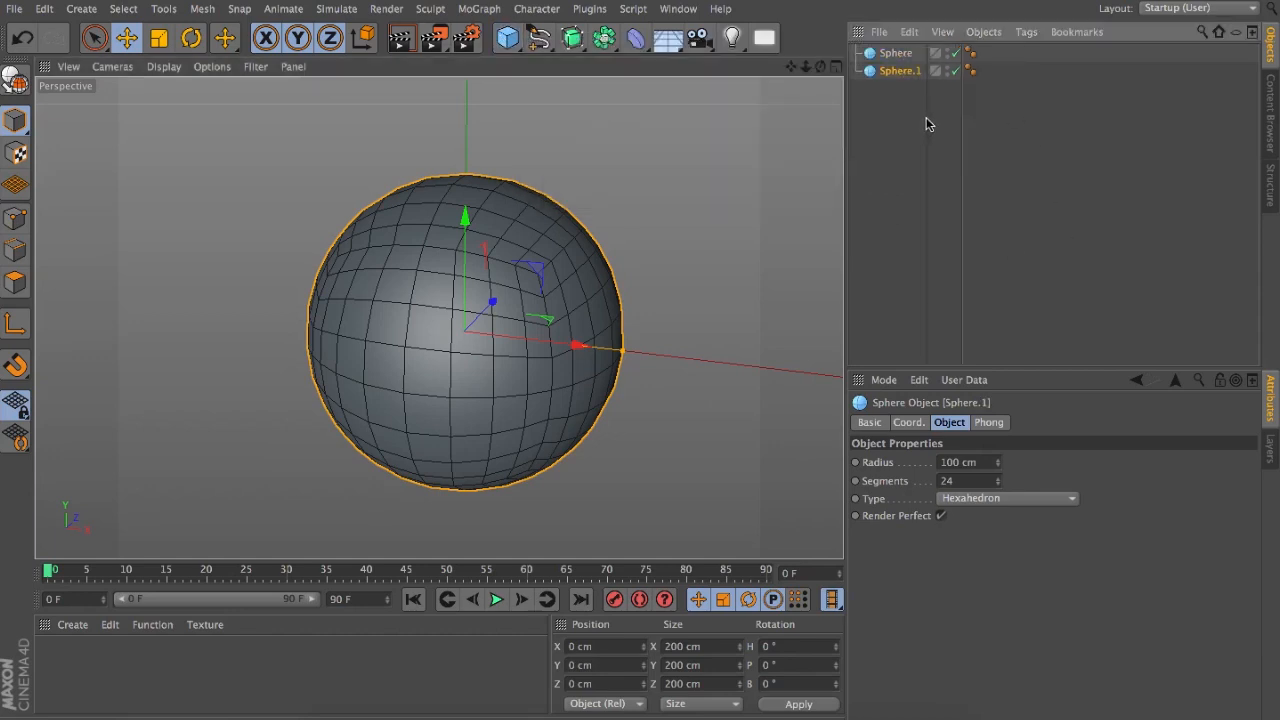
click(1010, 505)
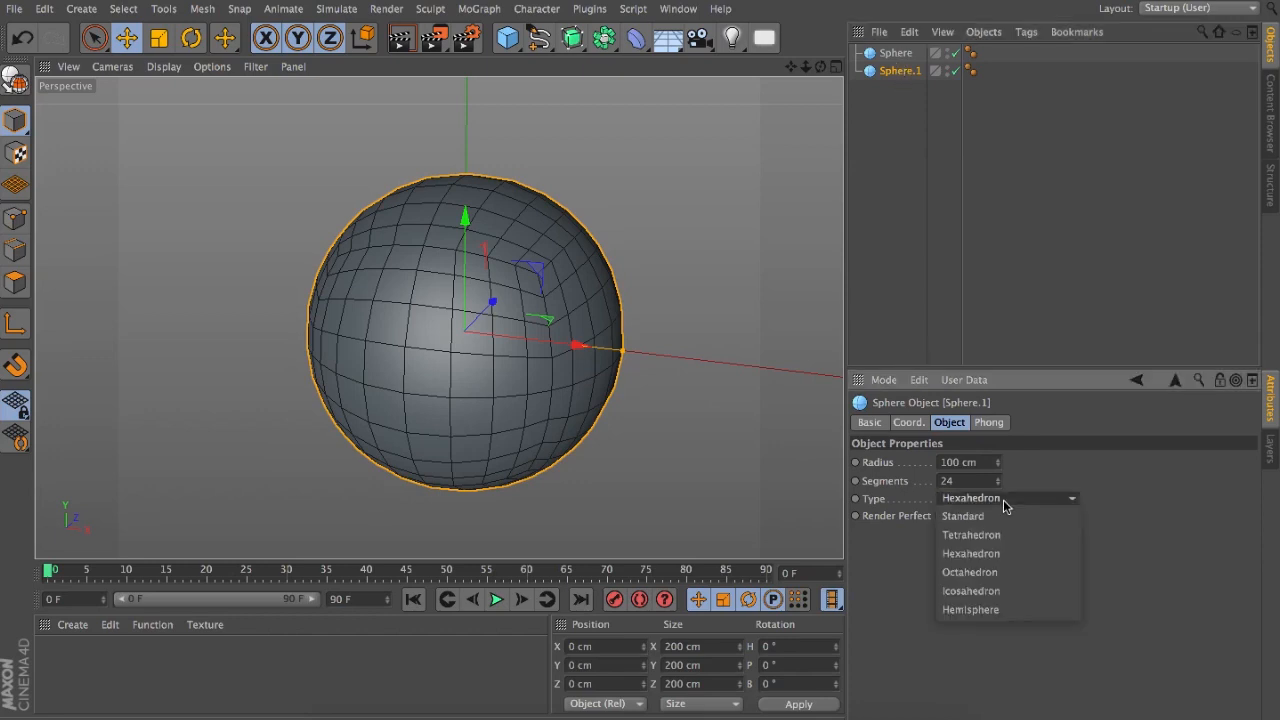
click(1003, 609)
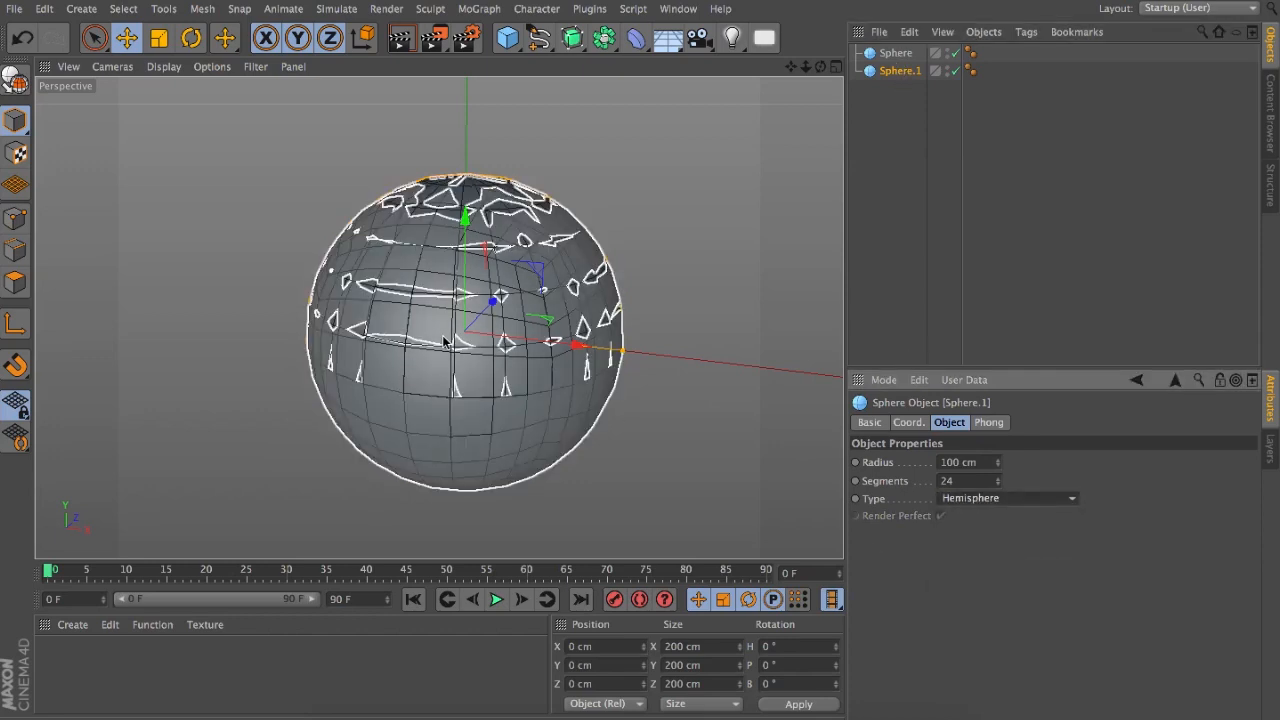
Step: Raise the hemisphere above the sphere to a Y position of about 110.6 cm and scale it uniformly to about 129.8 cm
drag(466, 214, 466, 66)
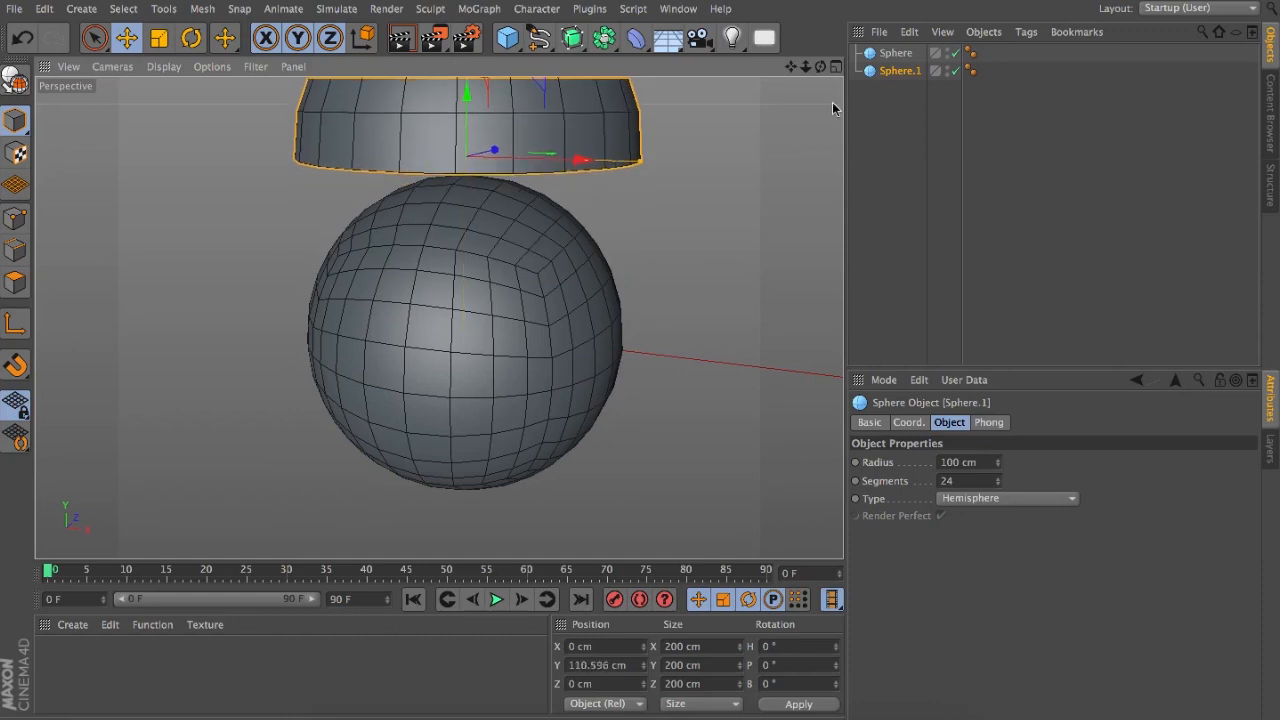
alt+drag(438, 318, 385, 240)
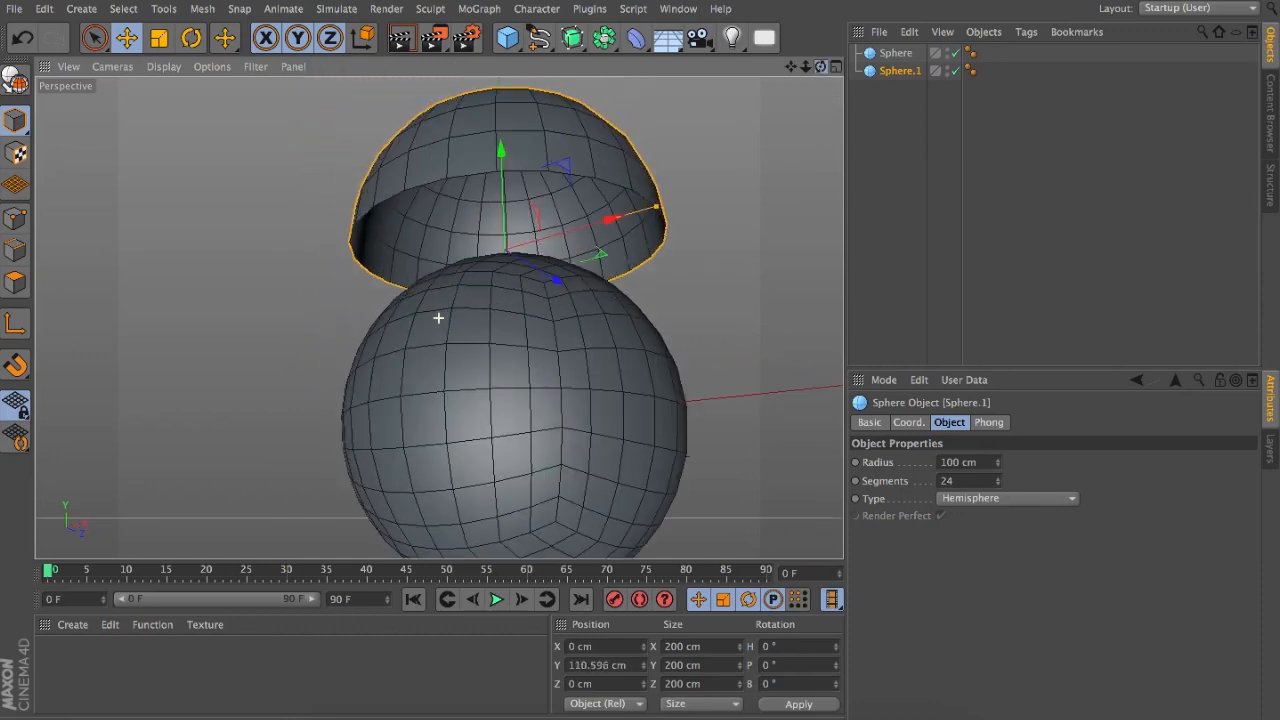
click(158, 37)
drag(266, 160, 561, 160)
mouse_move(820, 67)
mouse_down()
mouse_move(439, 318)
mouse_move(799, 61)
mouse_up()
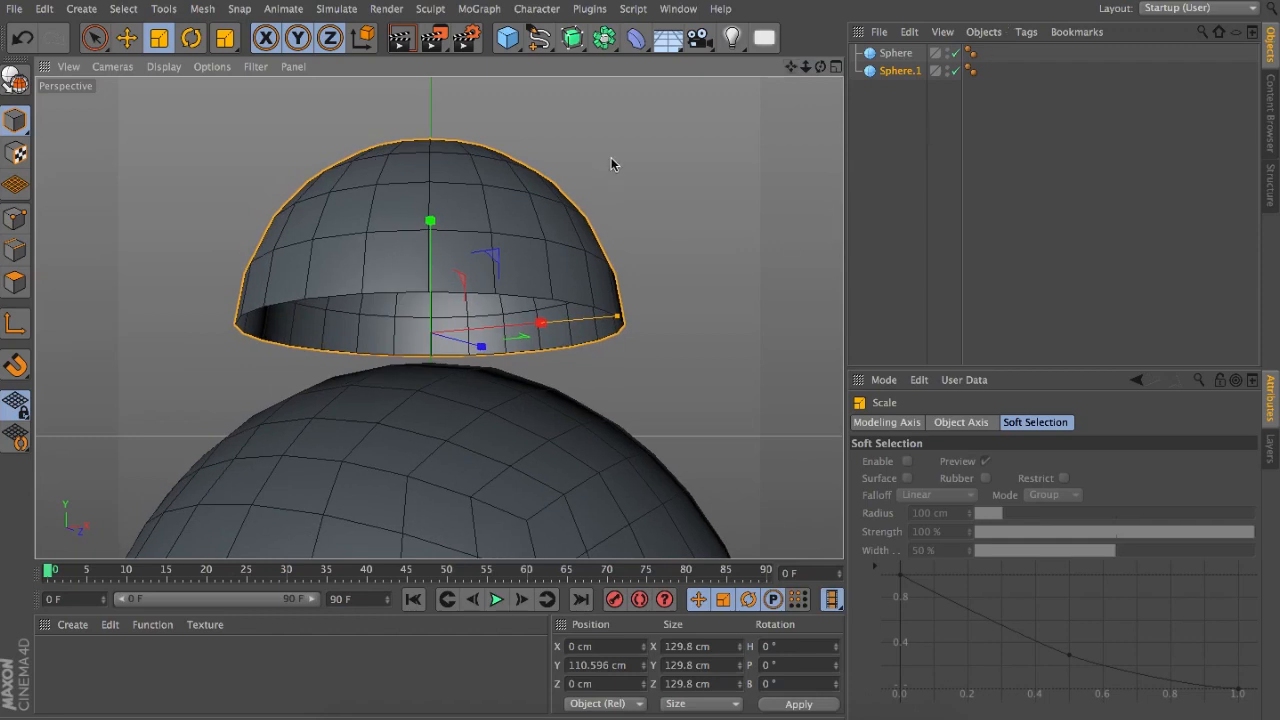
Step: Make the hemisphere editable and switch to polygon editing
key(c)
drag(820, 70, 438, 318)
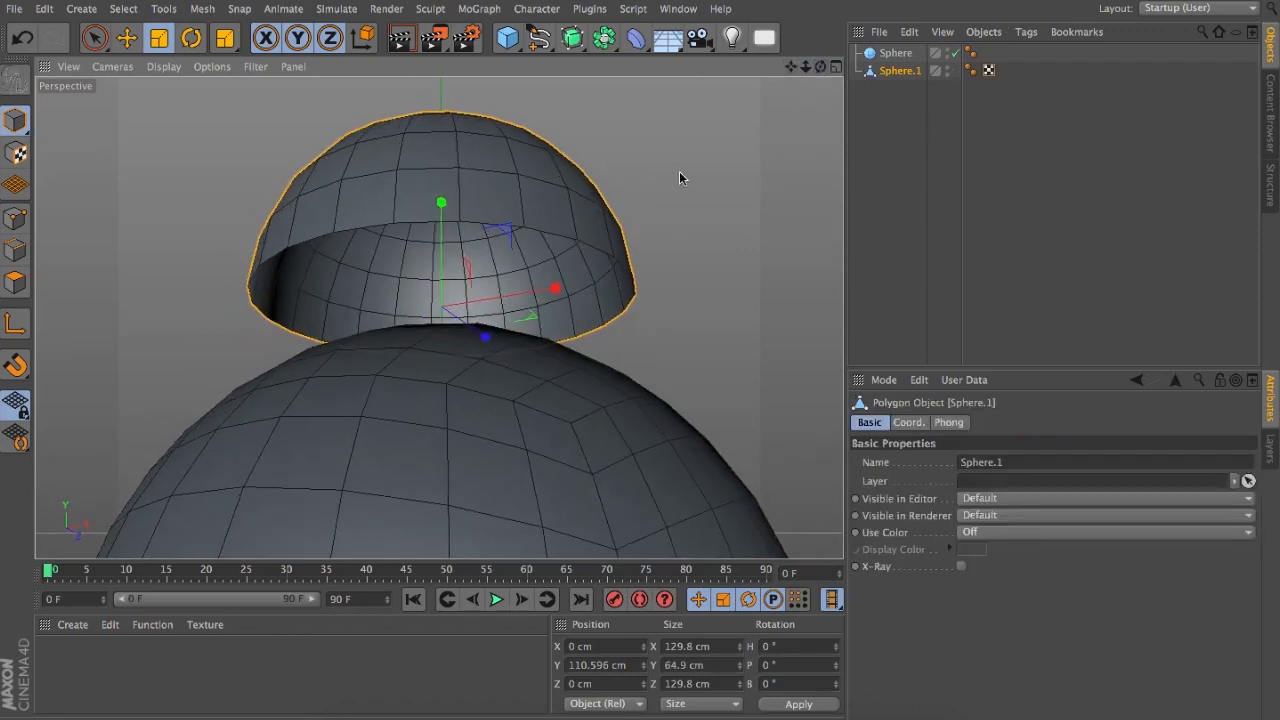
click(15, 282)
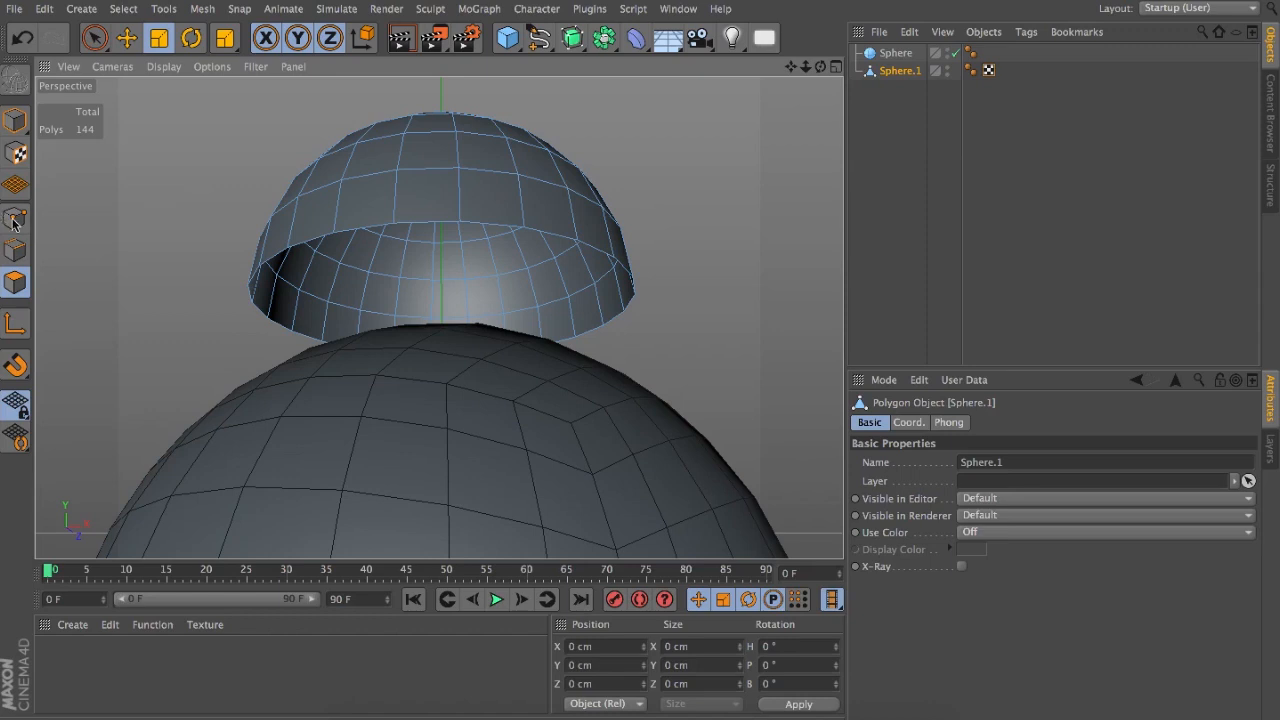
click(389, 218)
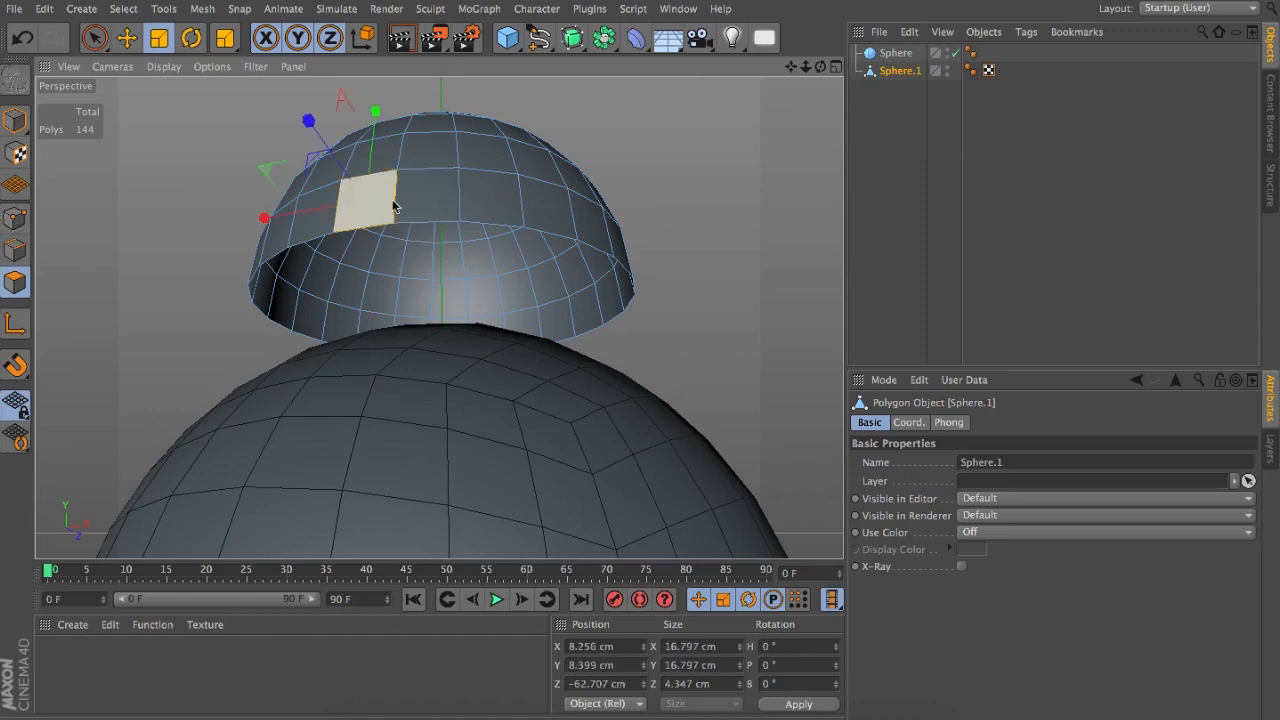
right_click(379, 210)
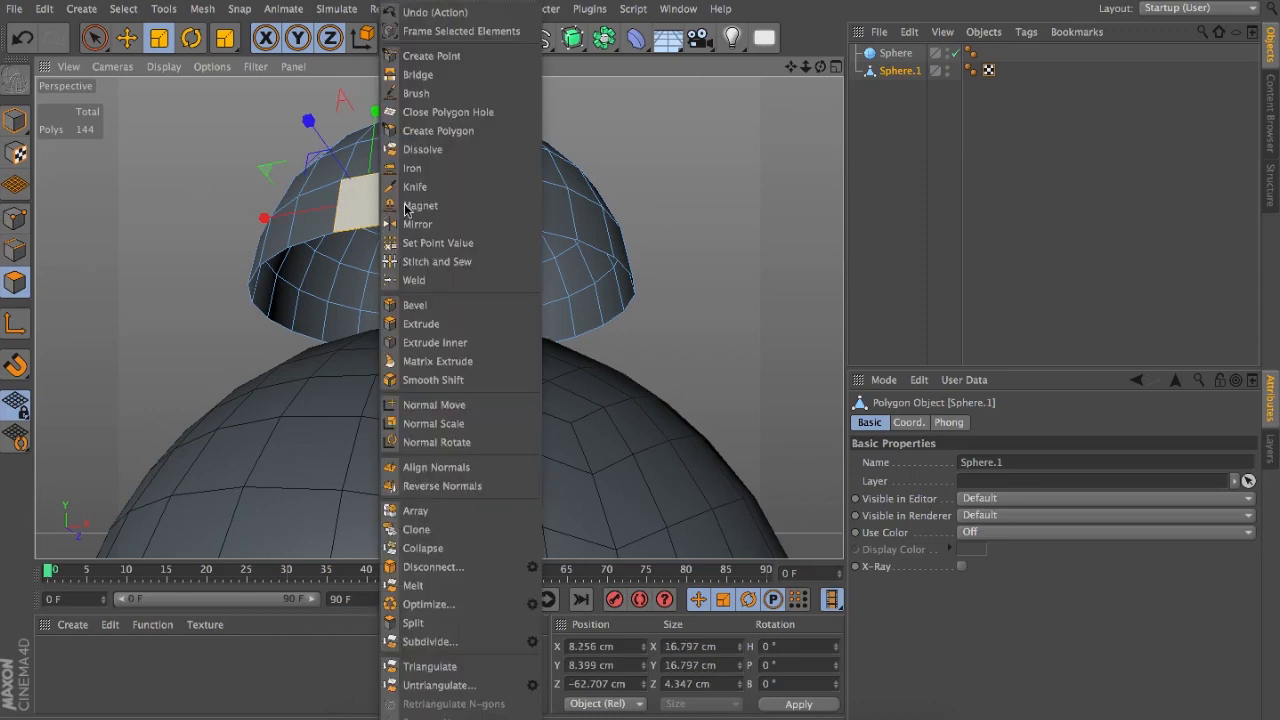
click(644, 260)
click(684, 216)
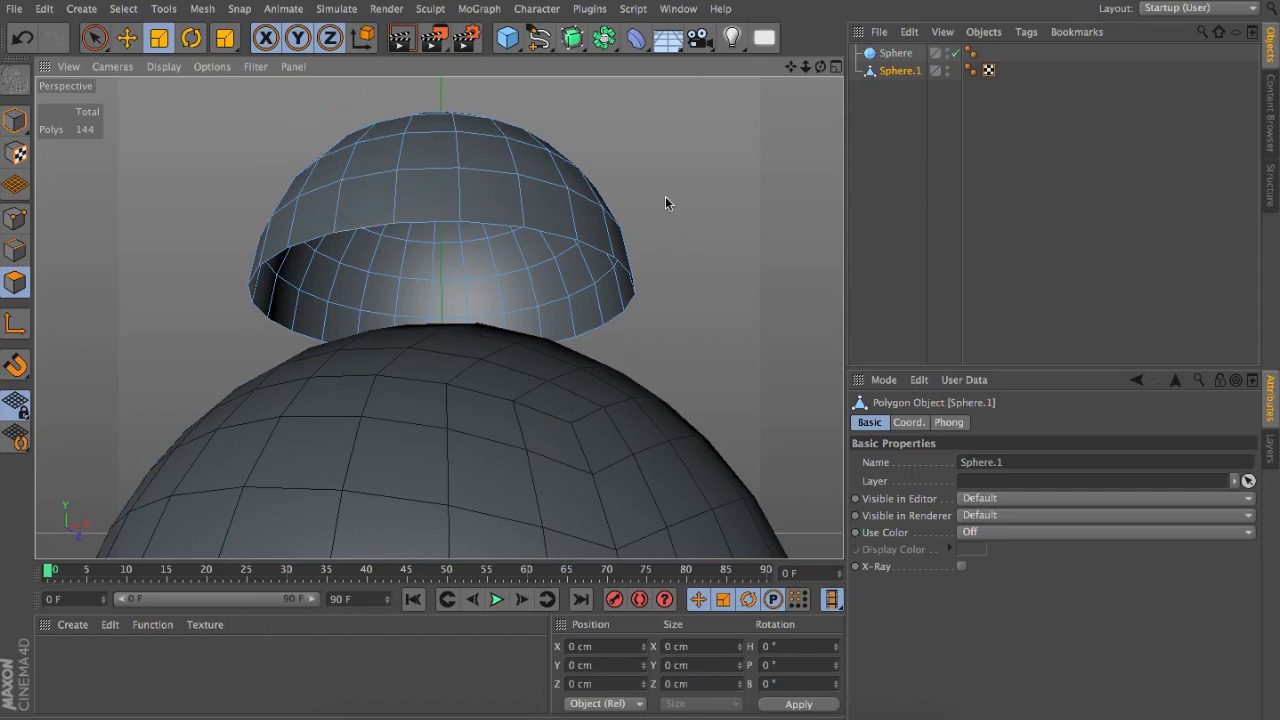
Step: Cap the hemisphere's open underside using Close Polygon Hole
right_click(665, 203)
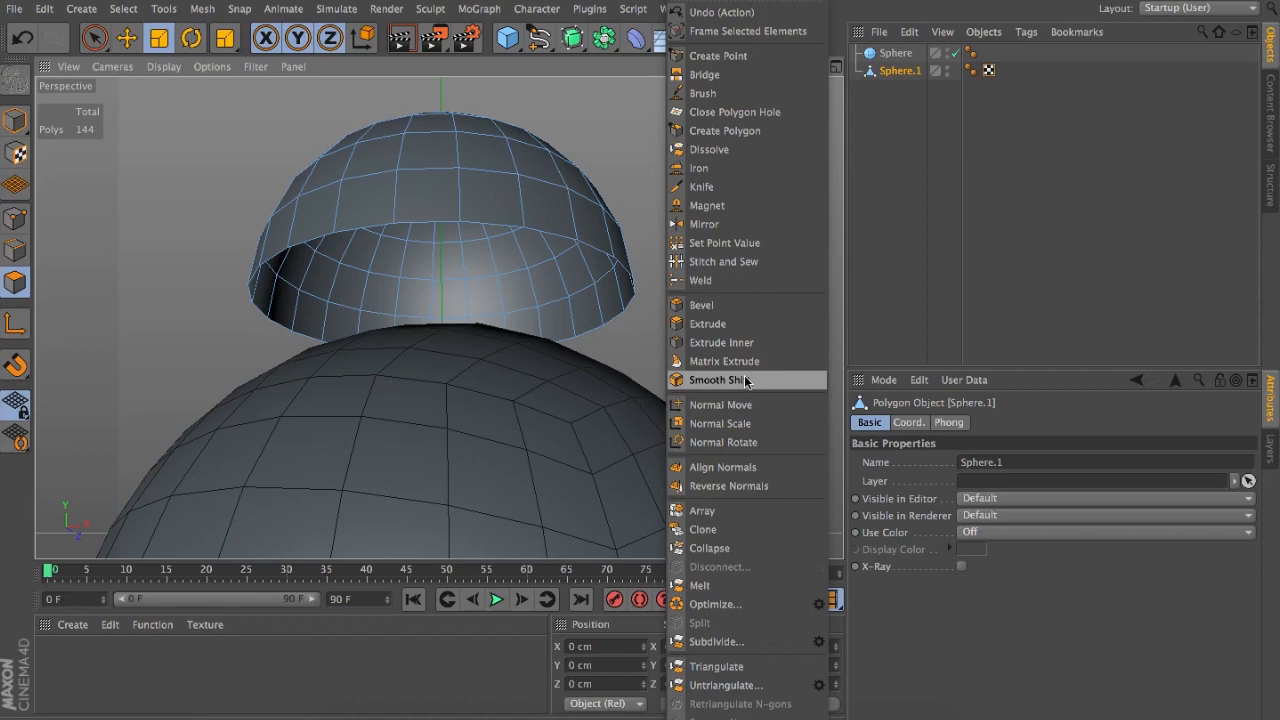
click(746, 115)
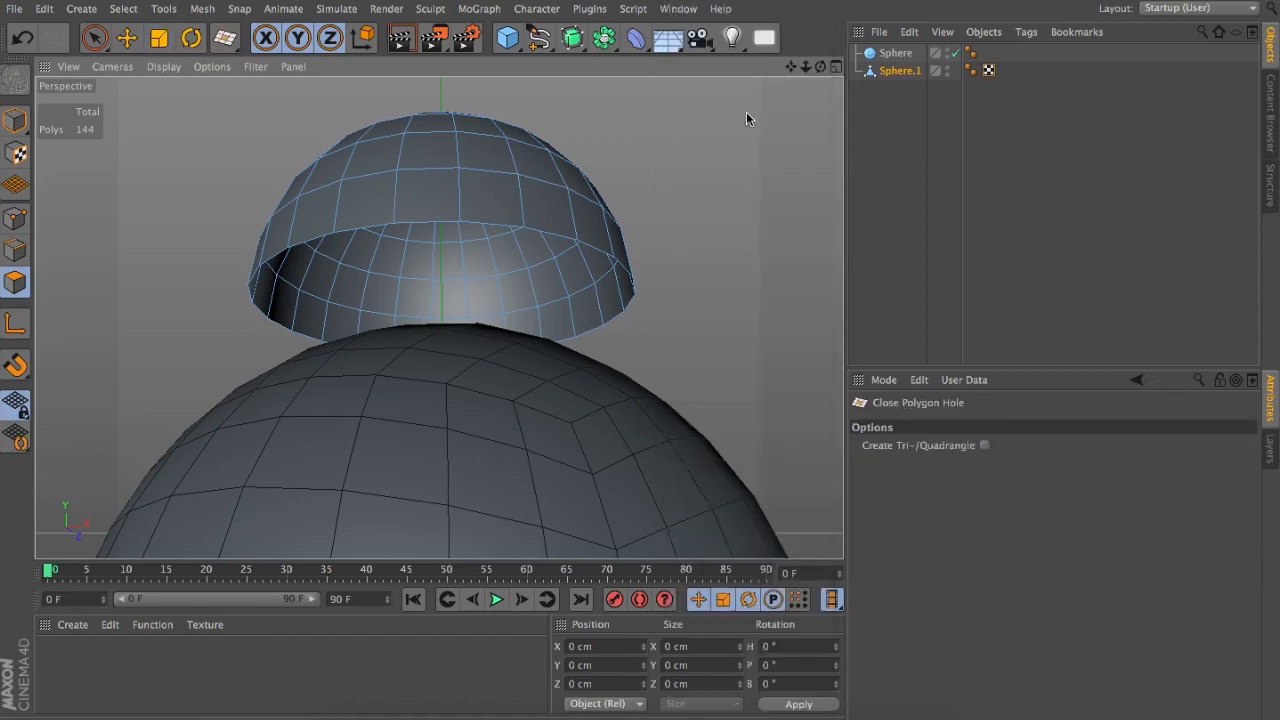
click(557, 240)
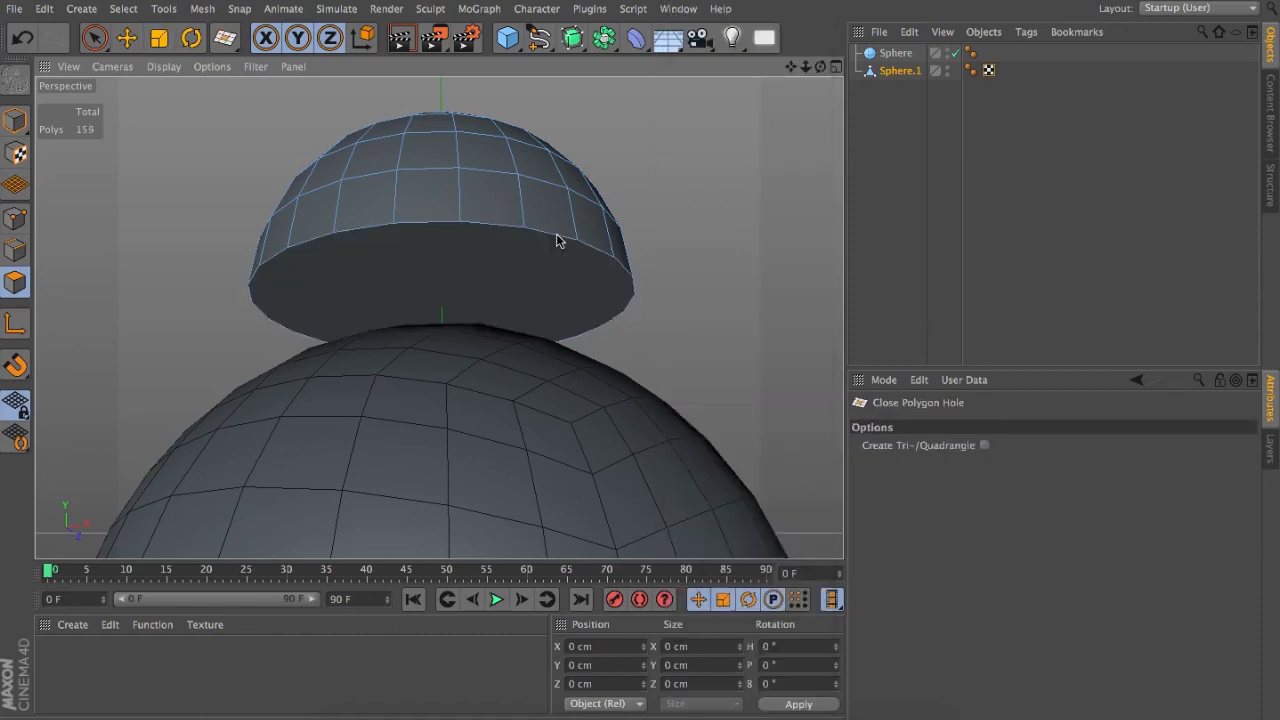
Step: Select the hemisphere's bottom cap polygon and inset it with Extrude Inner by about 7.7 cm
drag(822, 69, 439, 318)
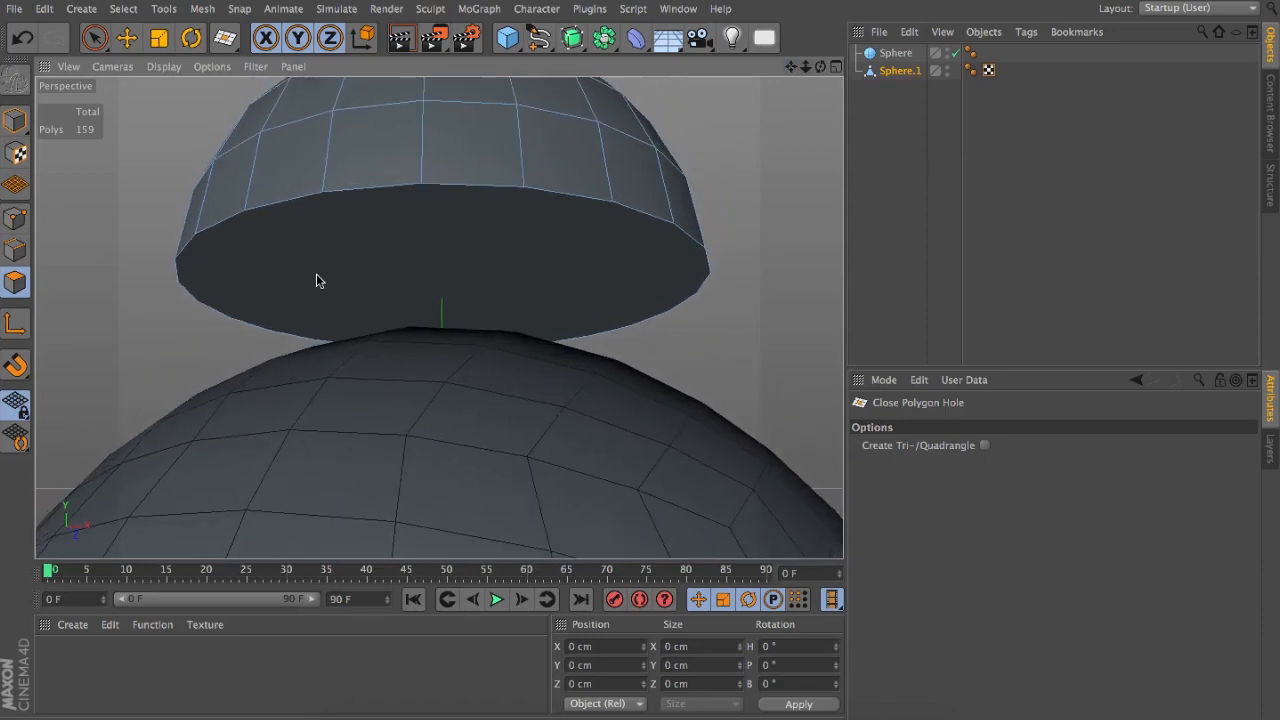
click(126, 38)
click(594, 263)
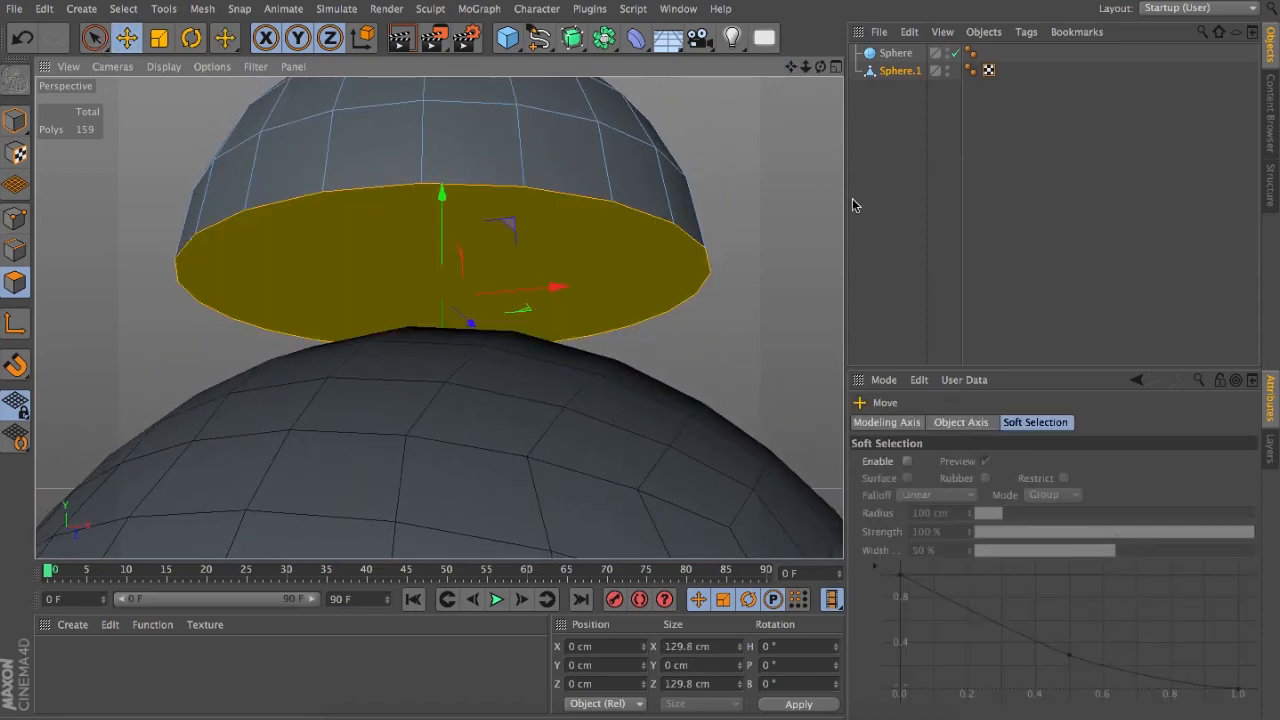
click(737, 197)
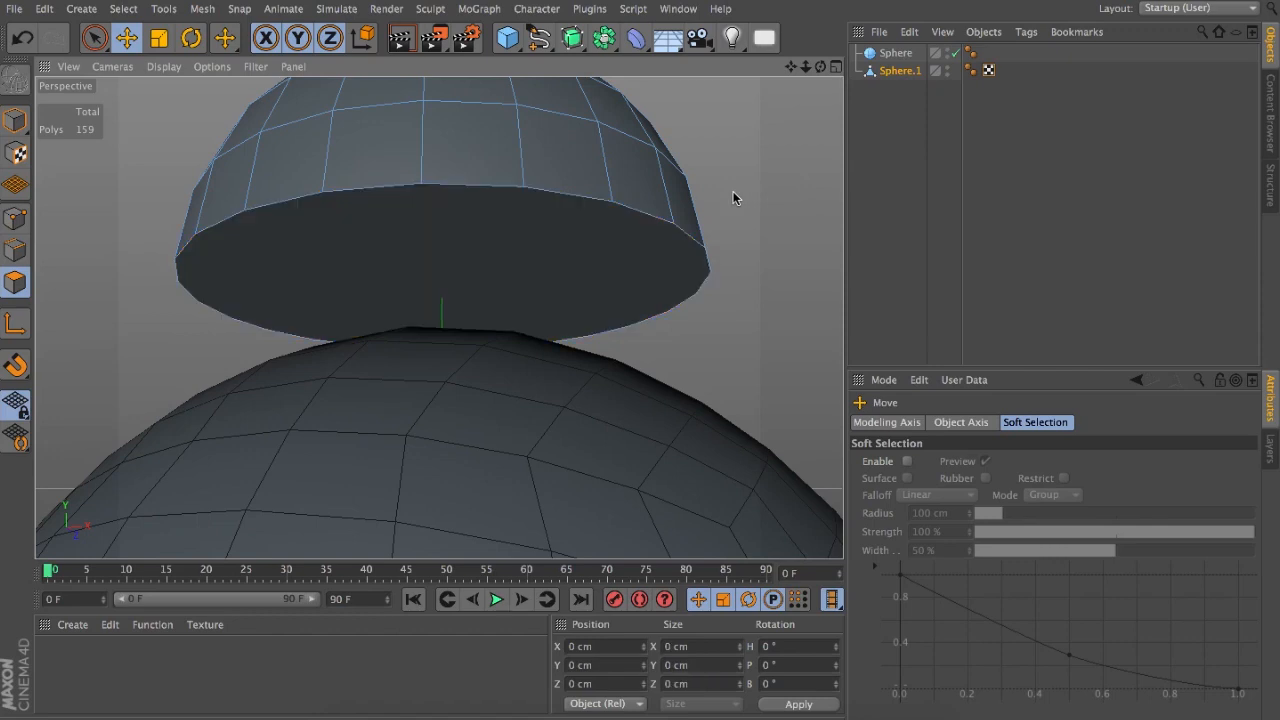
right_click(671, 263)
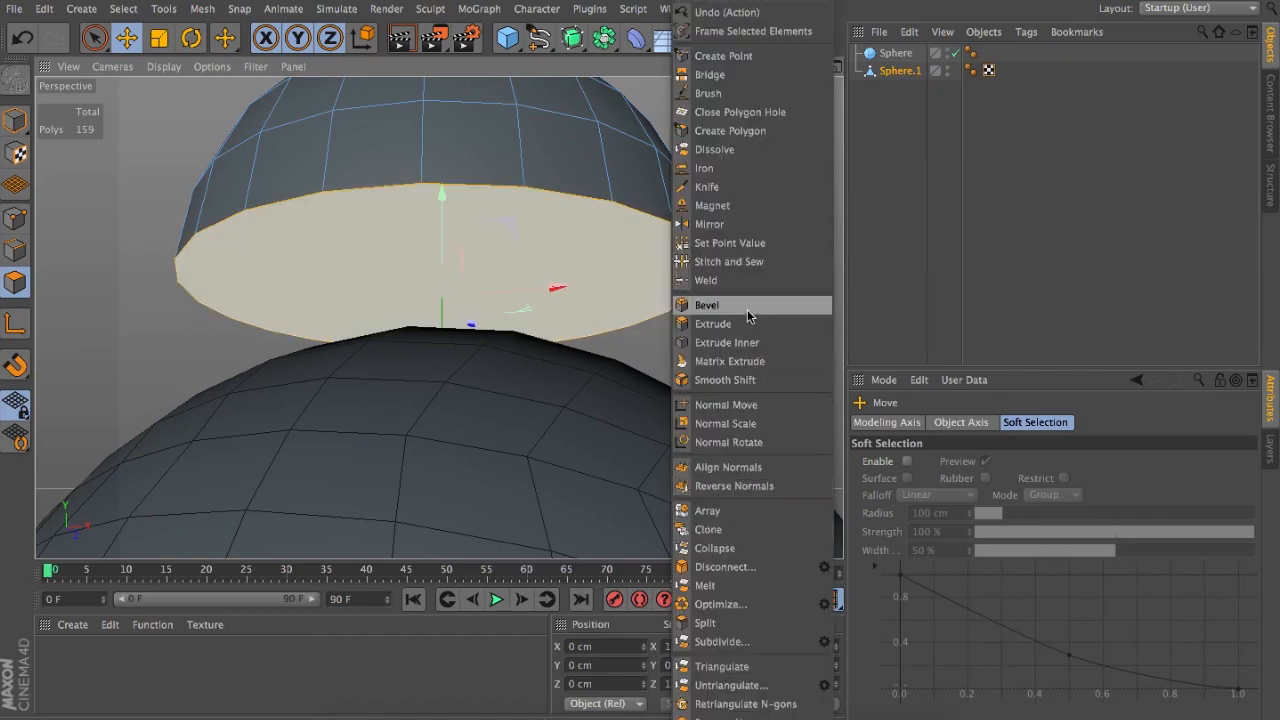
click(758, 343)
drag(786, 223, 646, 235)
Step: Lower the inset bottom polygon to a Y position of about -7.9 cm to form a tapered rim
drag(443, 194, 444, 226)
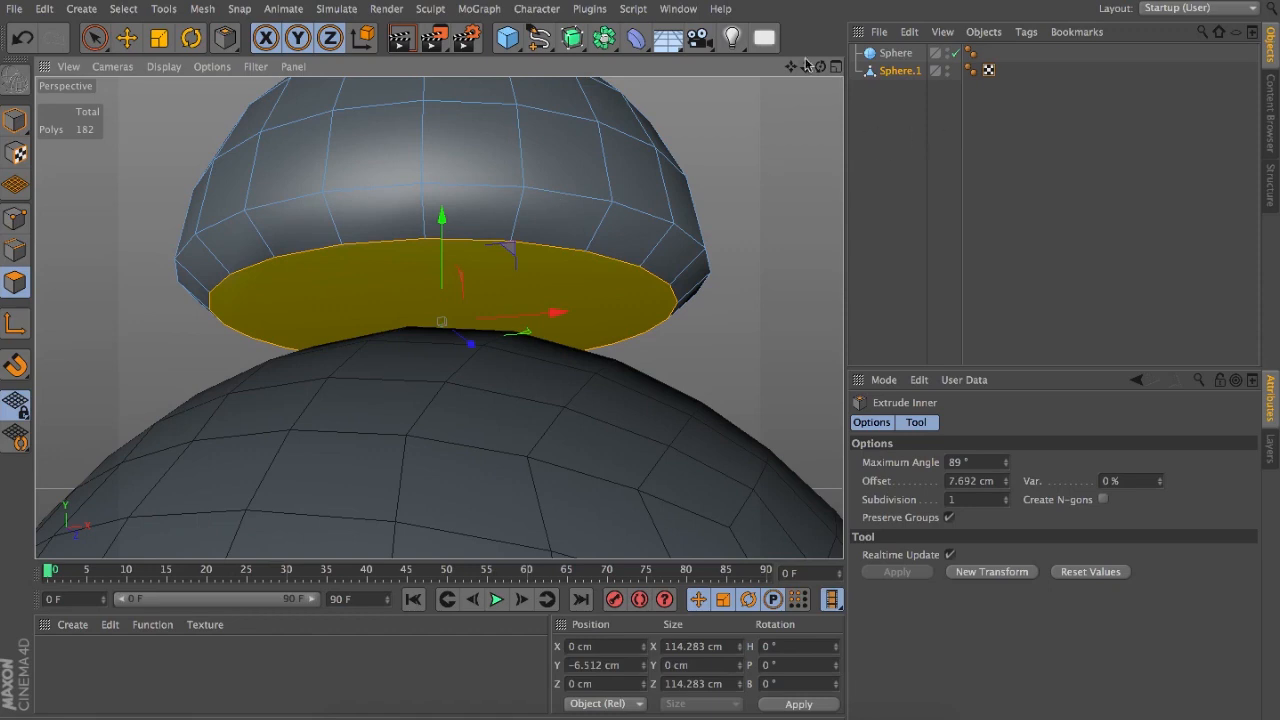
mouse_move(818, 68)
mouse_down()
mouse_move(806, 108)
mouse_move(824, 92)
mouse_up()
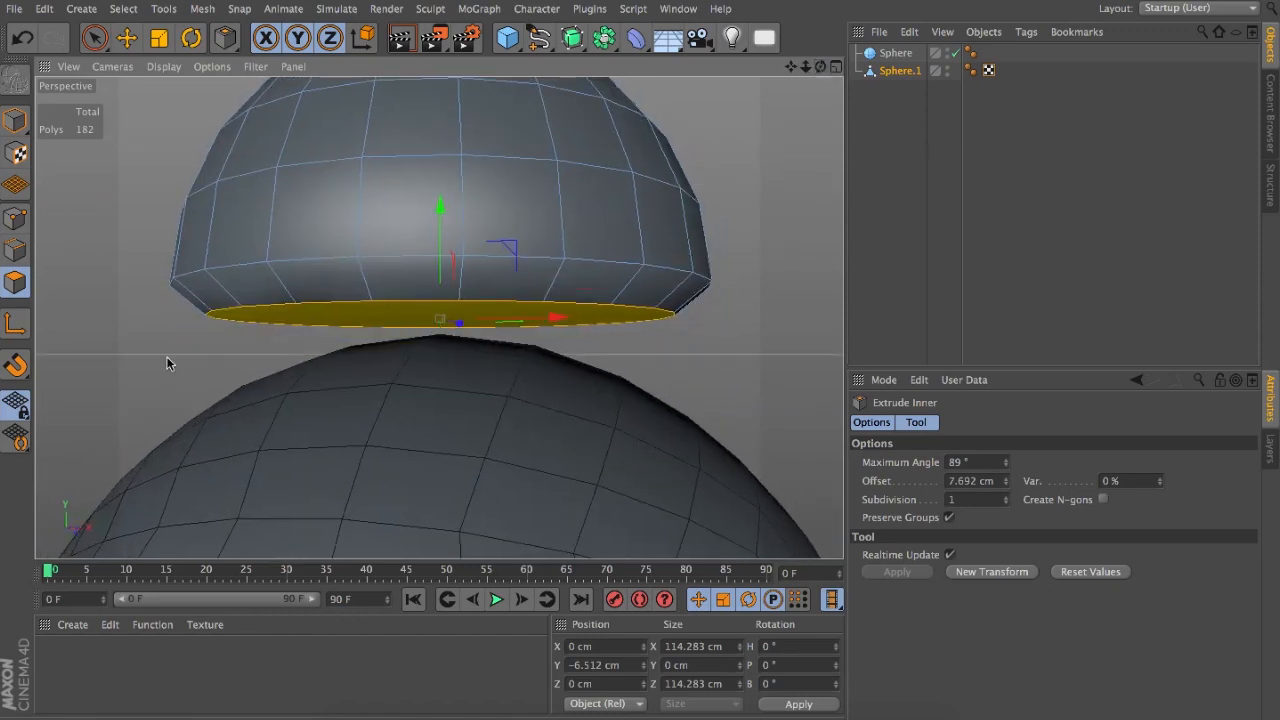
drag(439, 213, 440, 219)
drag(806, 68, 788, 94)
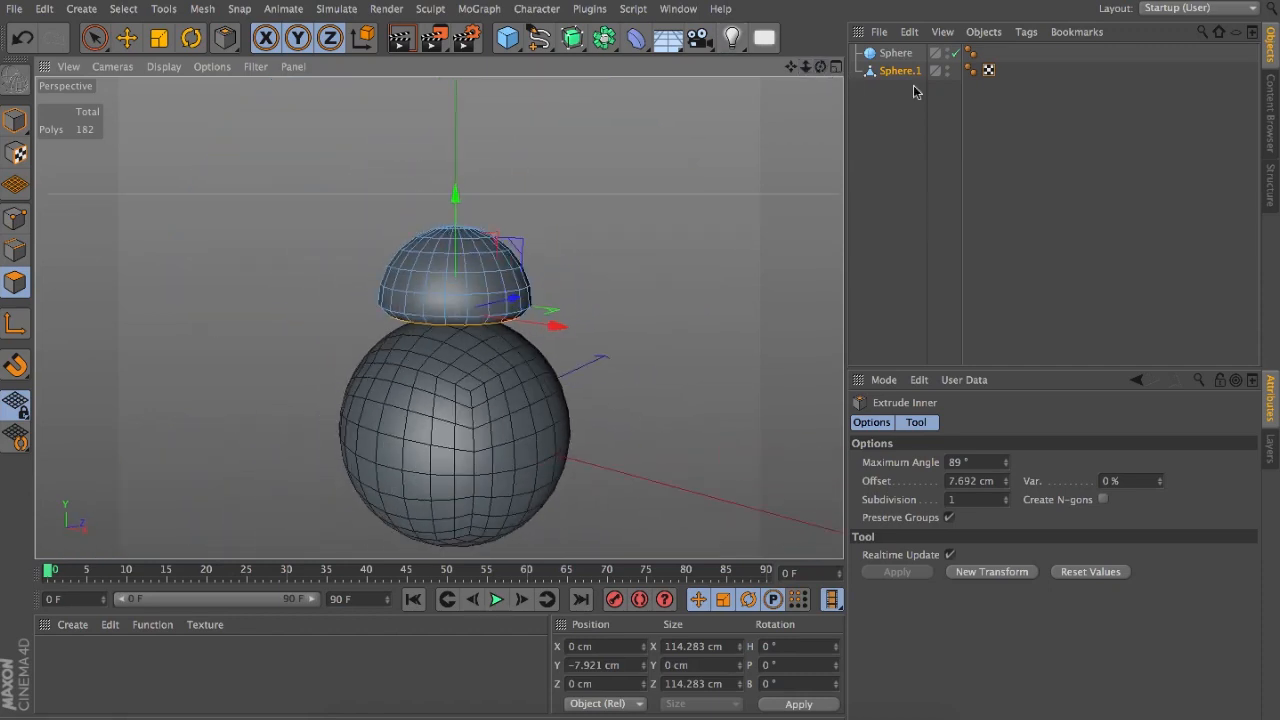
Step: Set the Phong Angle of the hemisphere's Phong tag to 36°
click(970, 70)
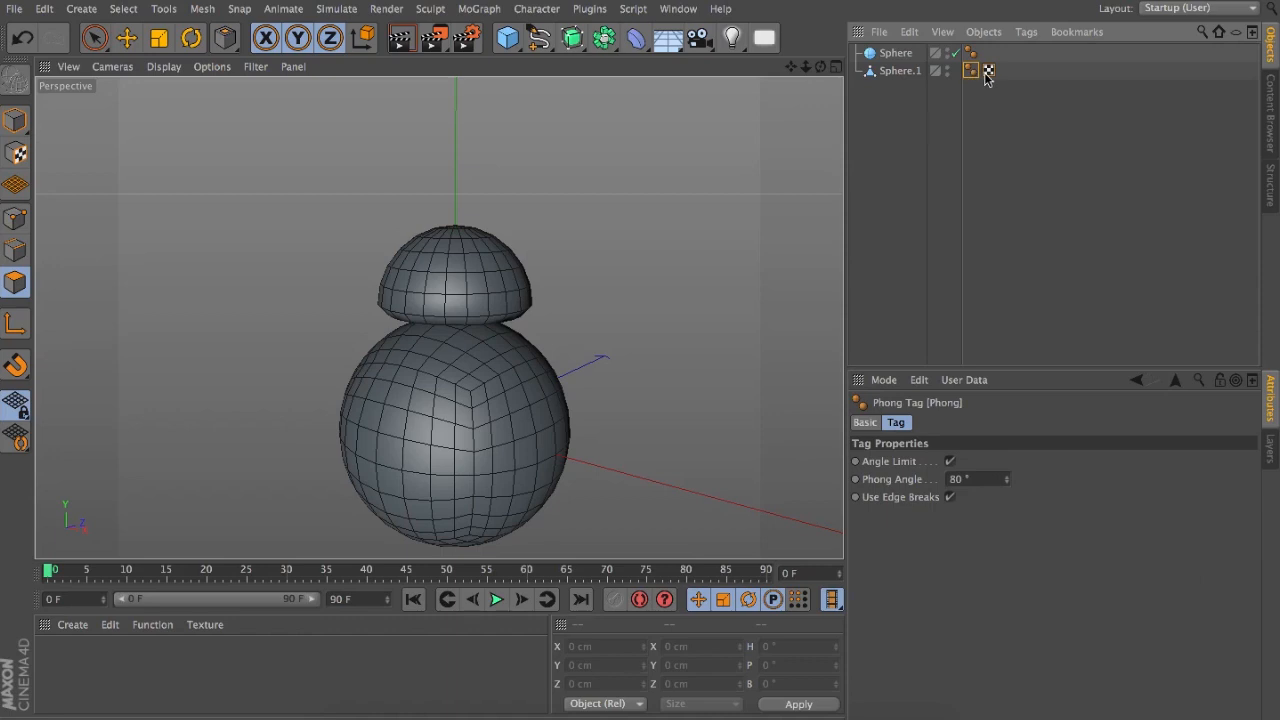
drag(1008, 484, 970, 484)
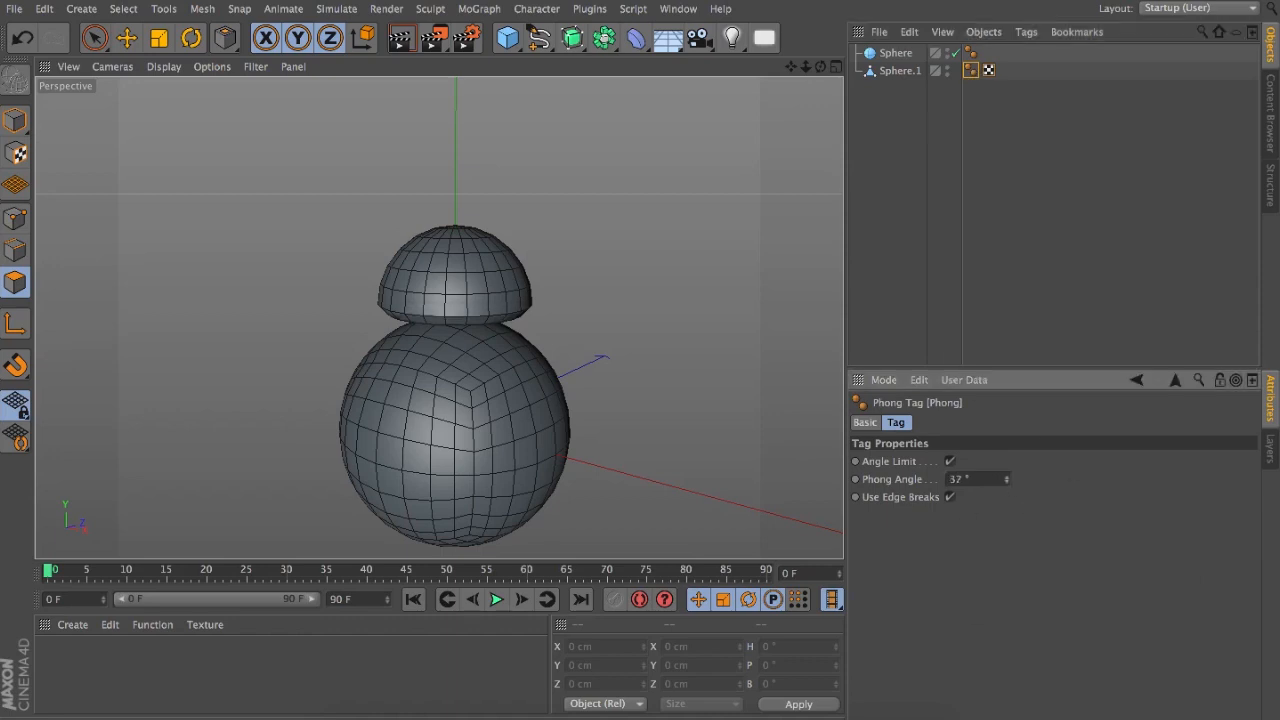
Step: Rename the hemisphere object as Head
drag(806, 67, 615, 88)
click(904, 72)
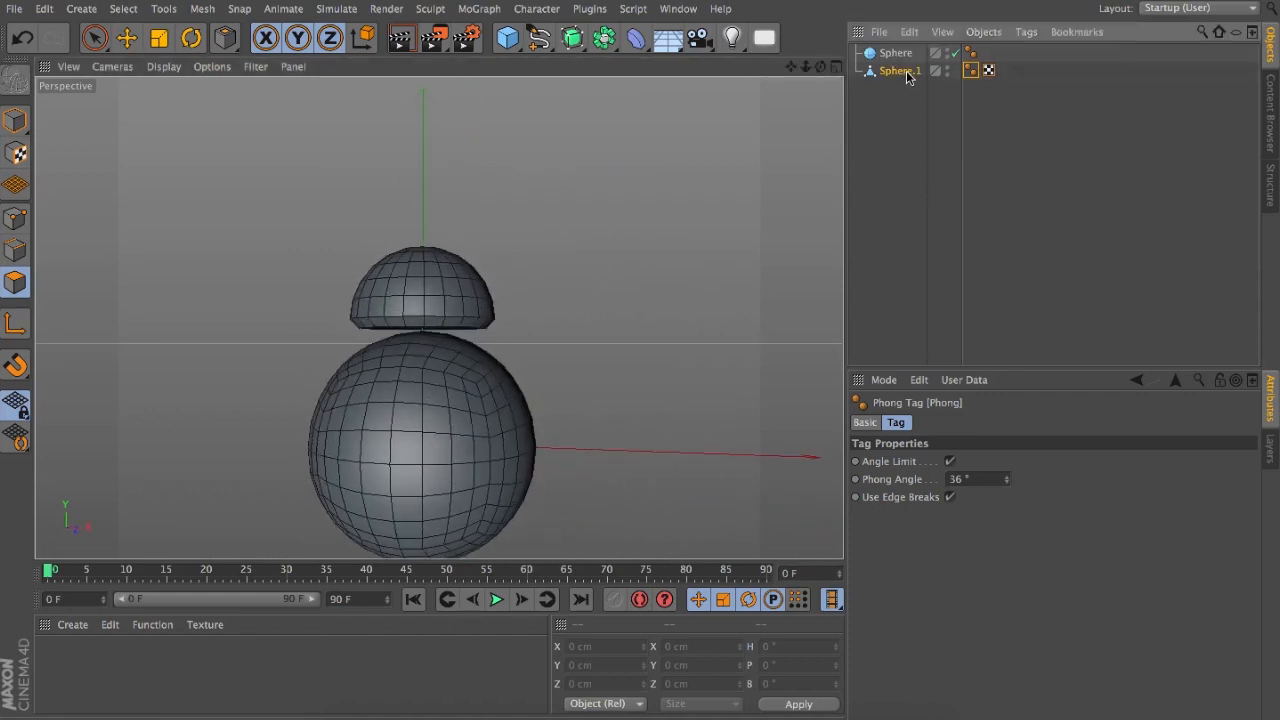
double_click(900, 72)
text(g)
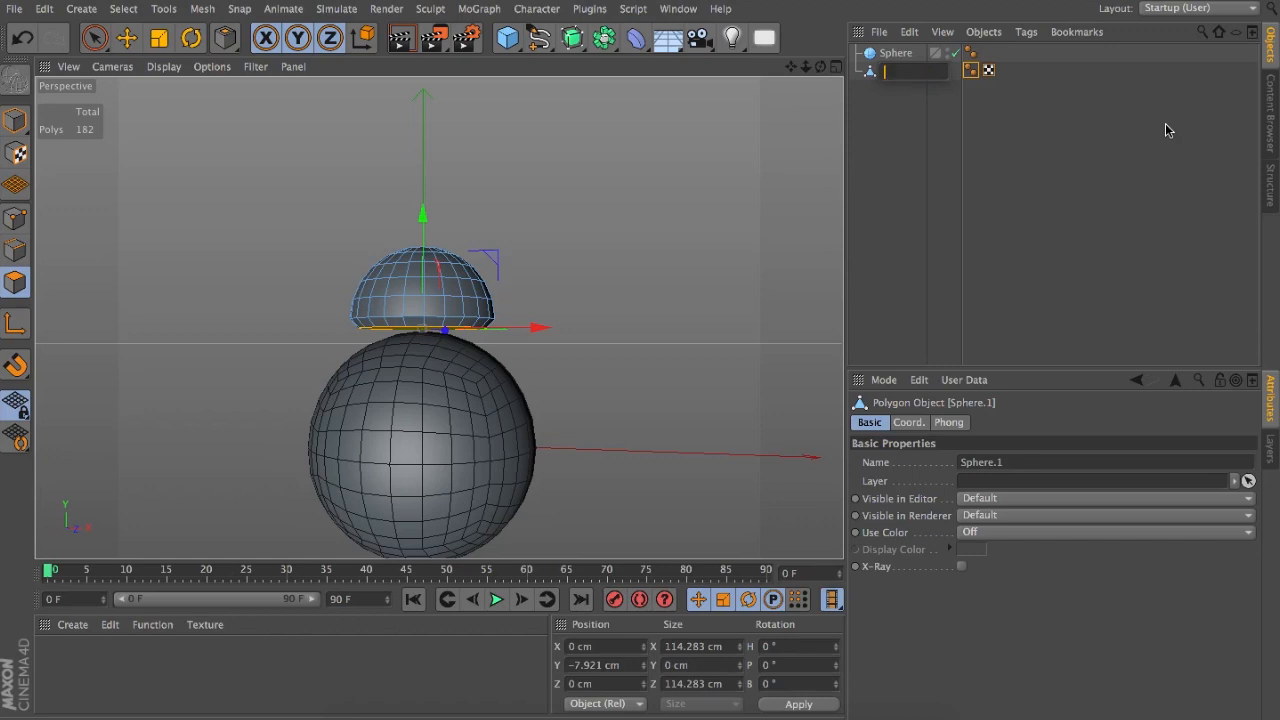
text(ead)
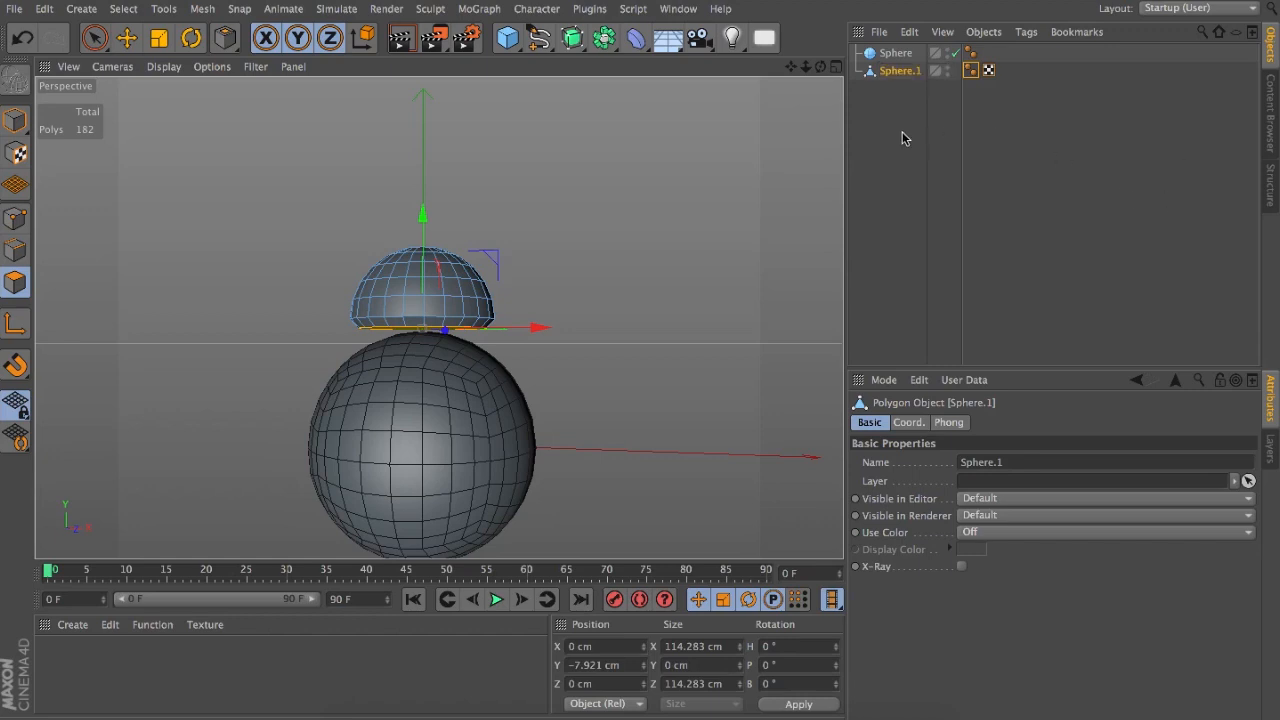
key(Return)
Step: Rename the full sphere object as Body
click(897, 54)
double_click(898, 55)
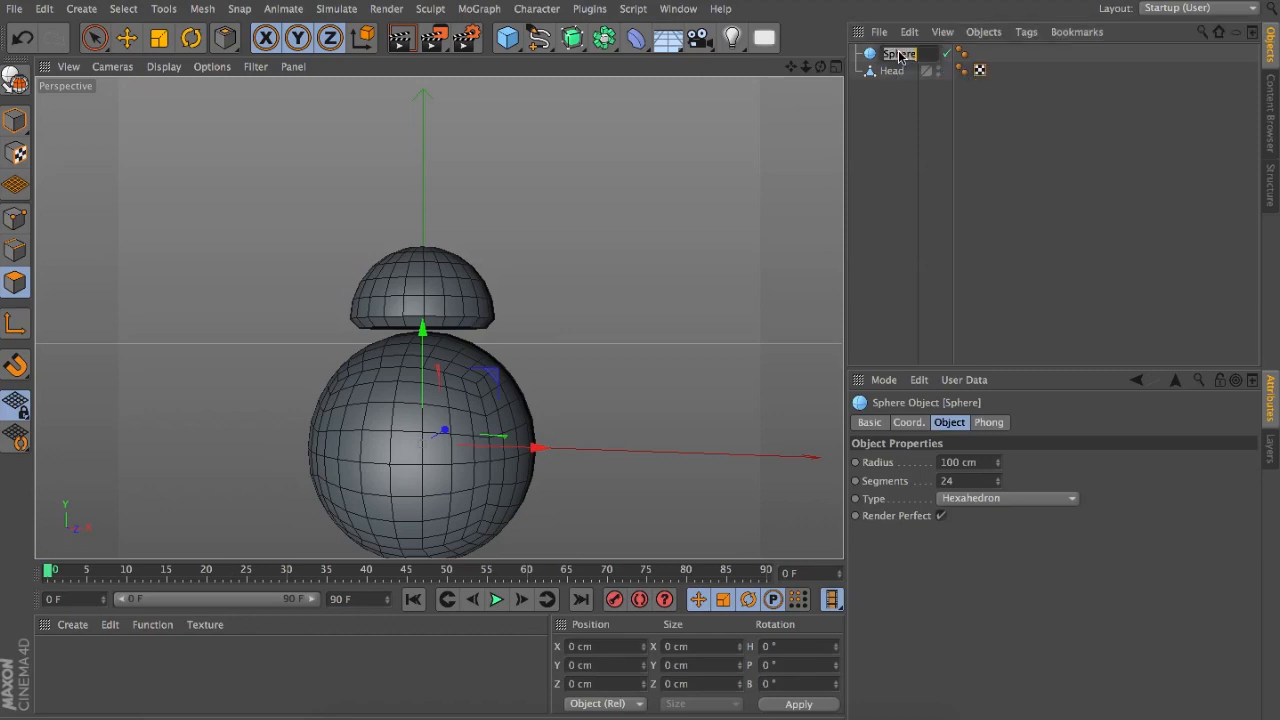
text(Body)
click(893, 111)
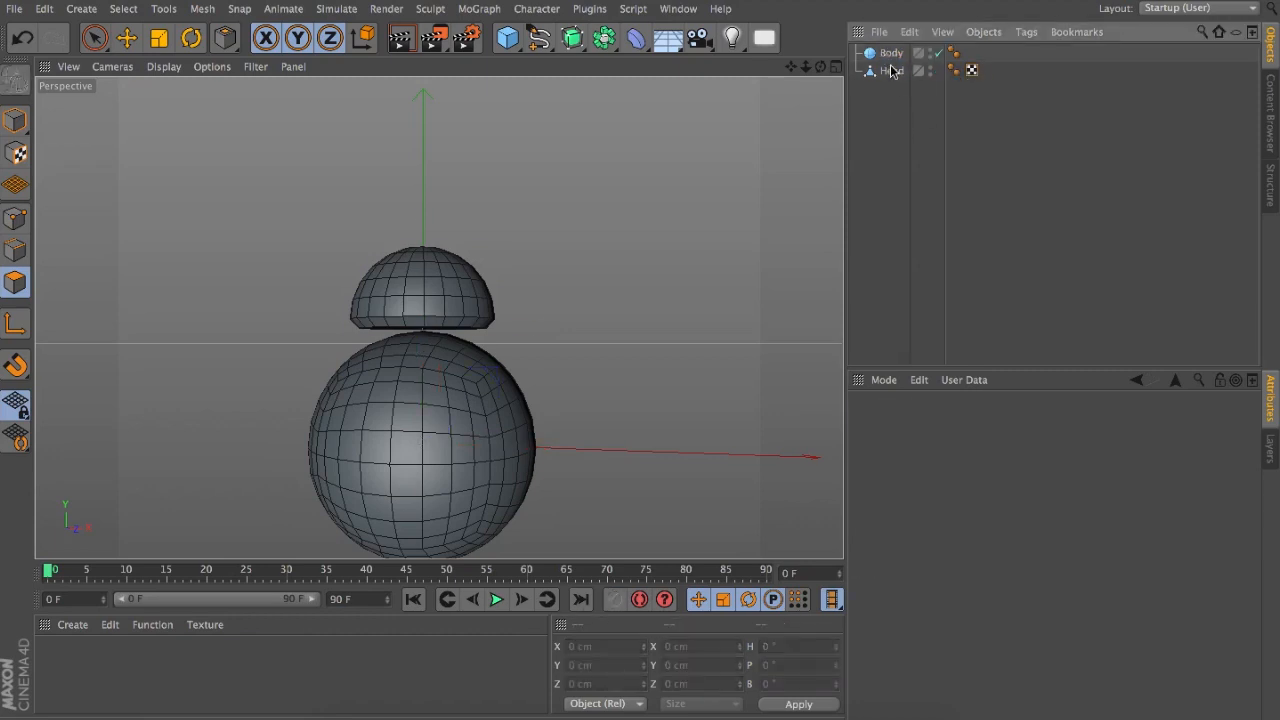
Step: Lower the whole Head object onto the body, to a Y position of about 94 cm
click(891, 70)
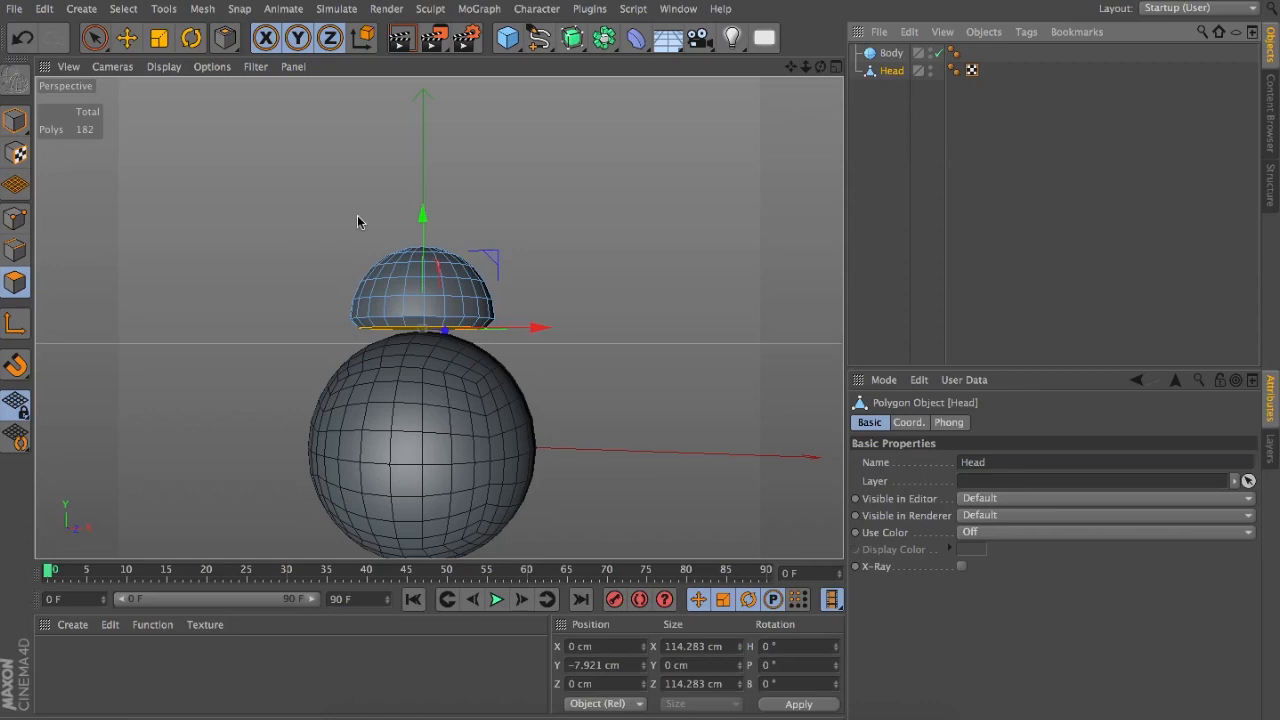
click(120, 40)
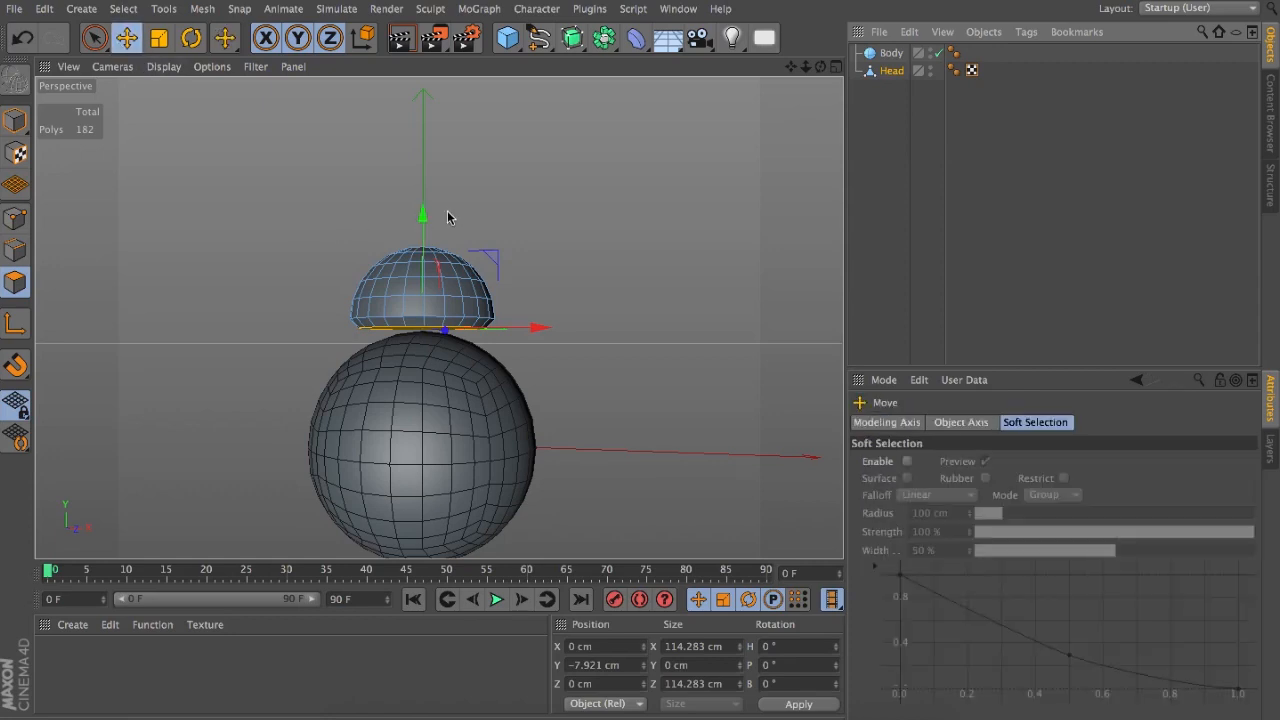
click(18, 116)
drag(424, 207, 423, 227)
drag(806, 68, 749, 109)
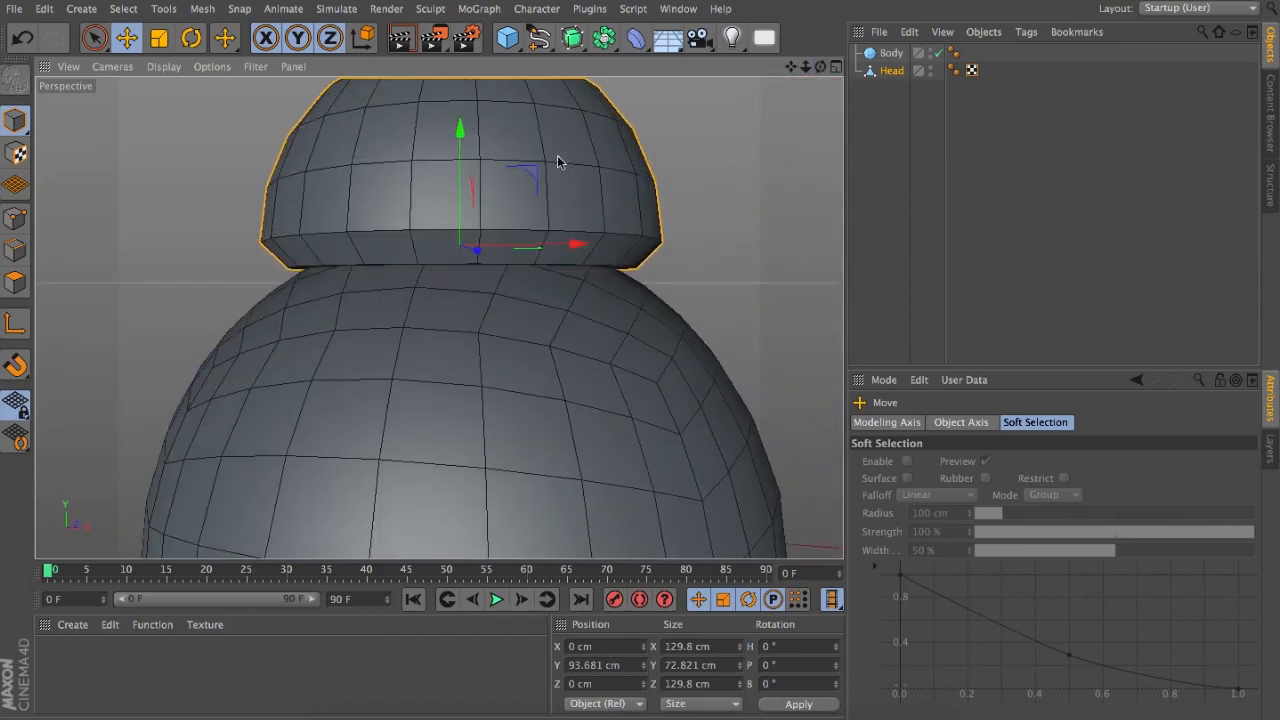
drag(460, 129, 459, 125)
Step: Scale the Head down uniformly to about 121 cm wide
drag(820, 67, 141, 33)
click(159, 38)
drag(271, 127, 247, 168)
drag(820, 67, 788, 64)
Step: Add a Floor object to the scene and select it
click(667, 38)
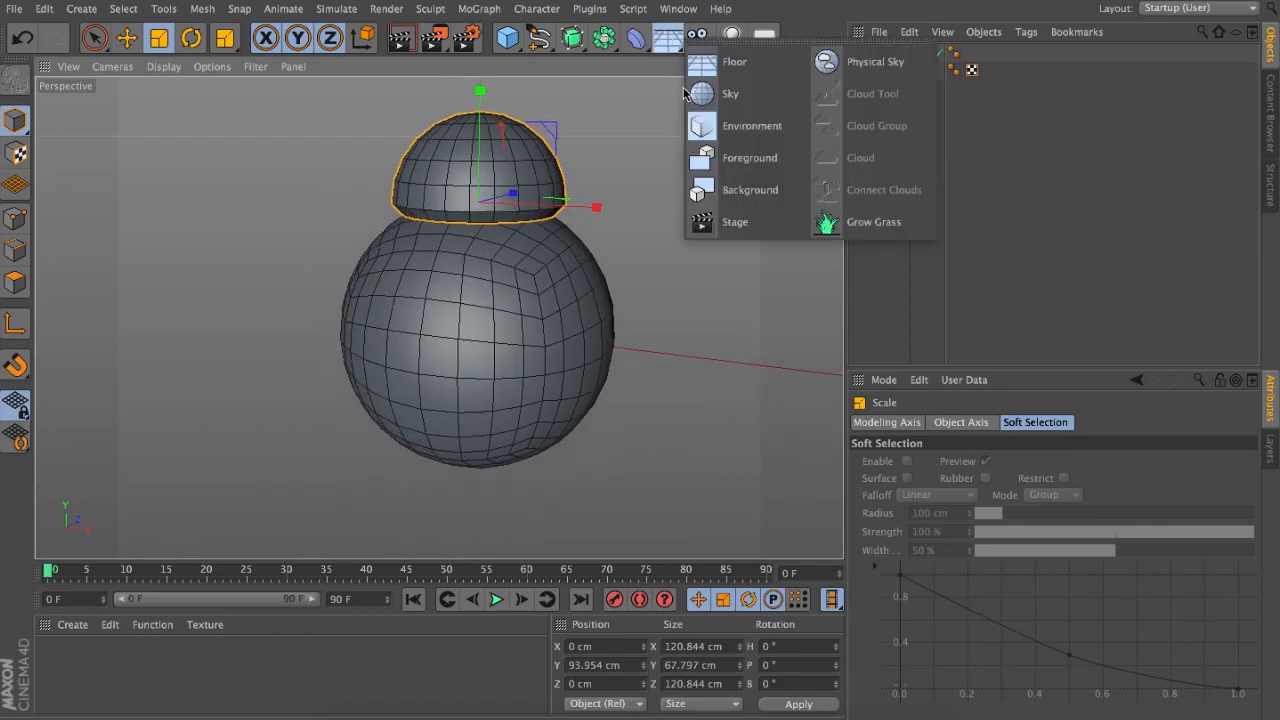
click(766, 70)
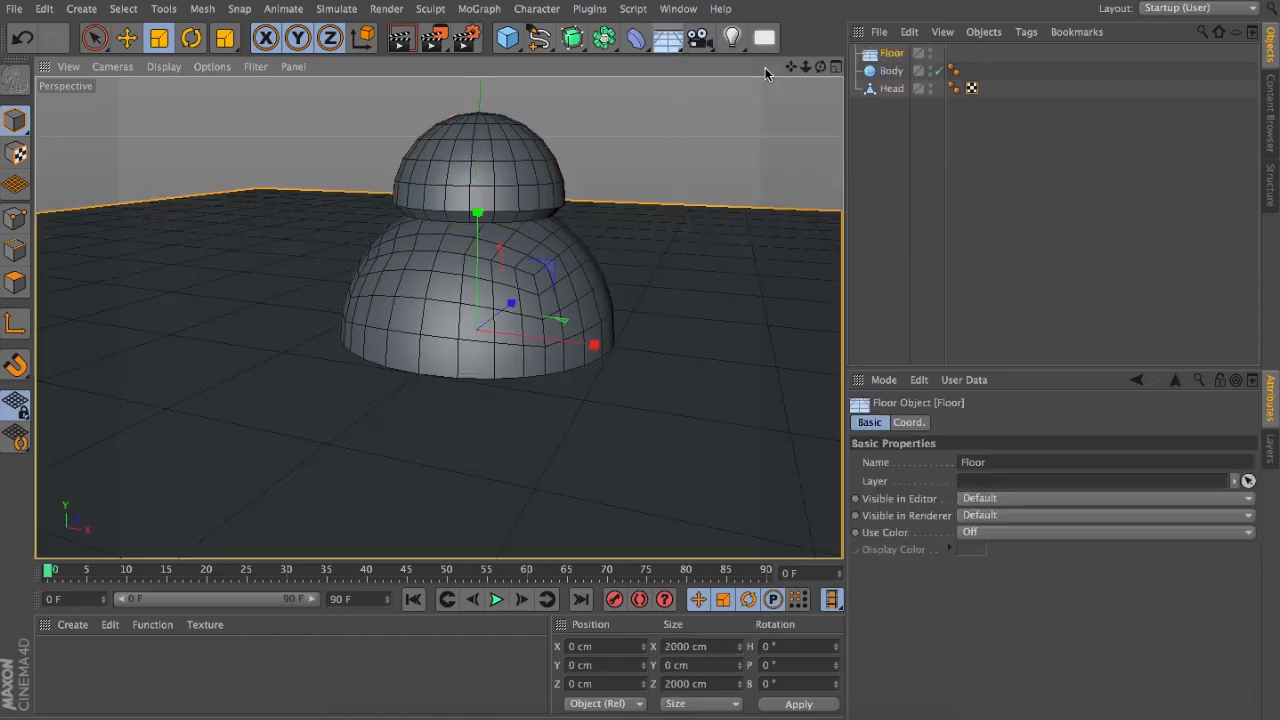
click(891, 159)
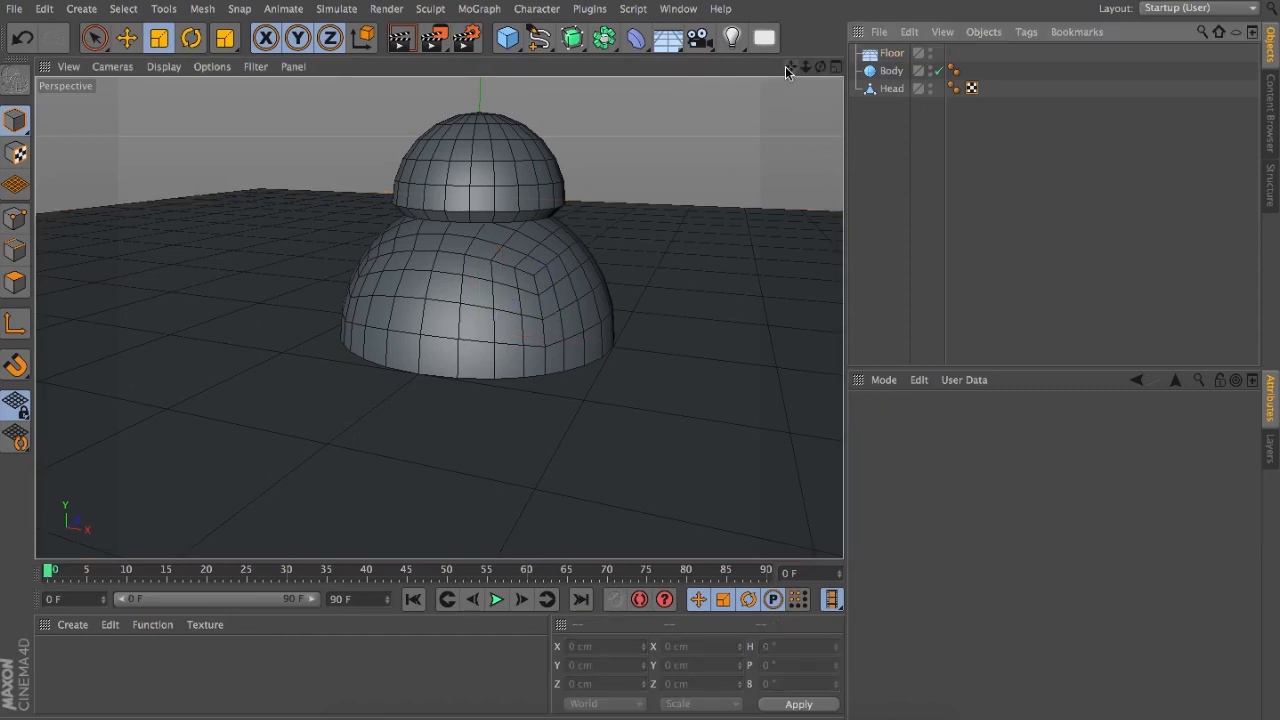
click(668, 378)
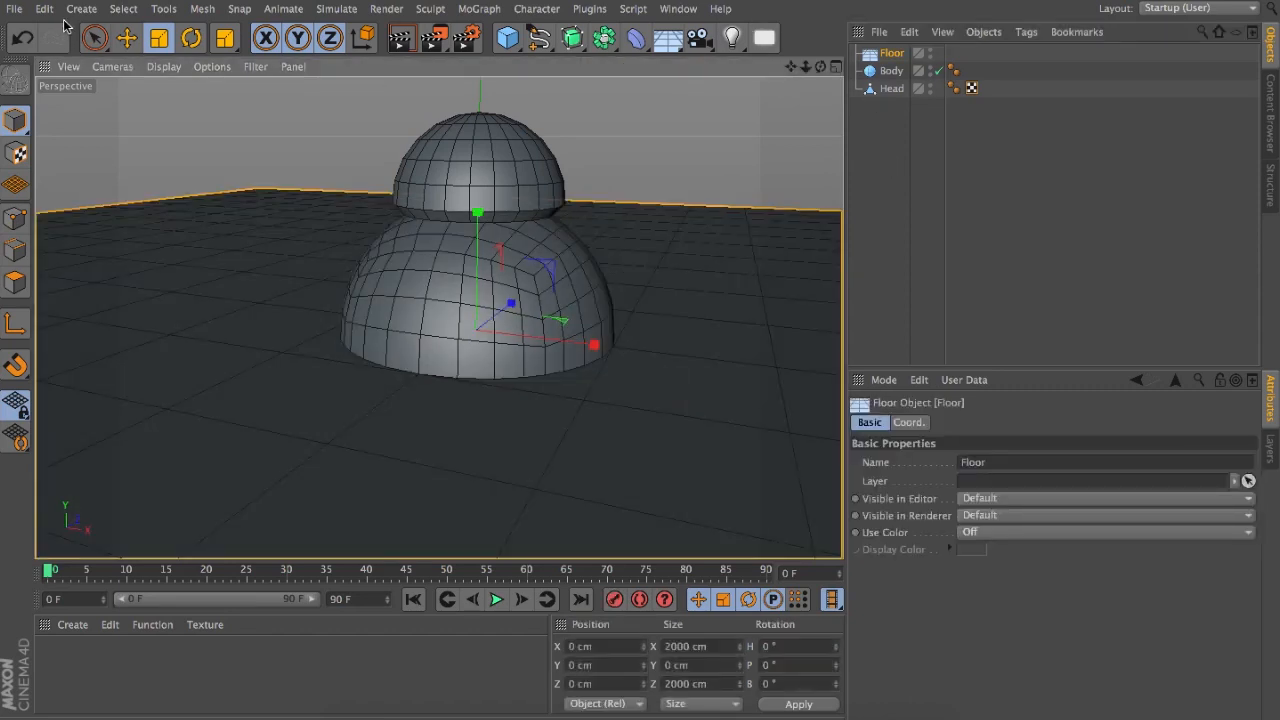
Step: Move the Floor down along Y until it sits under the bottom of the Body sphere
click(126, 37)
click(906, 112)
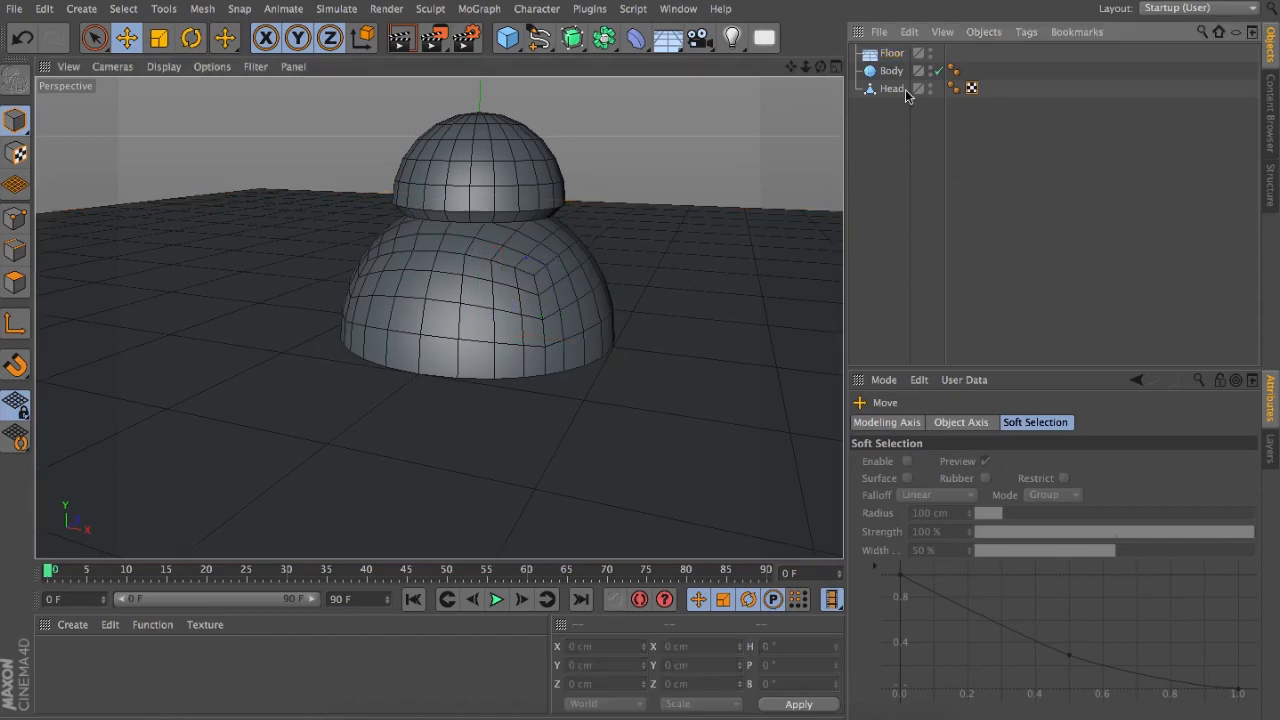
click(891, 71)
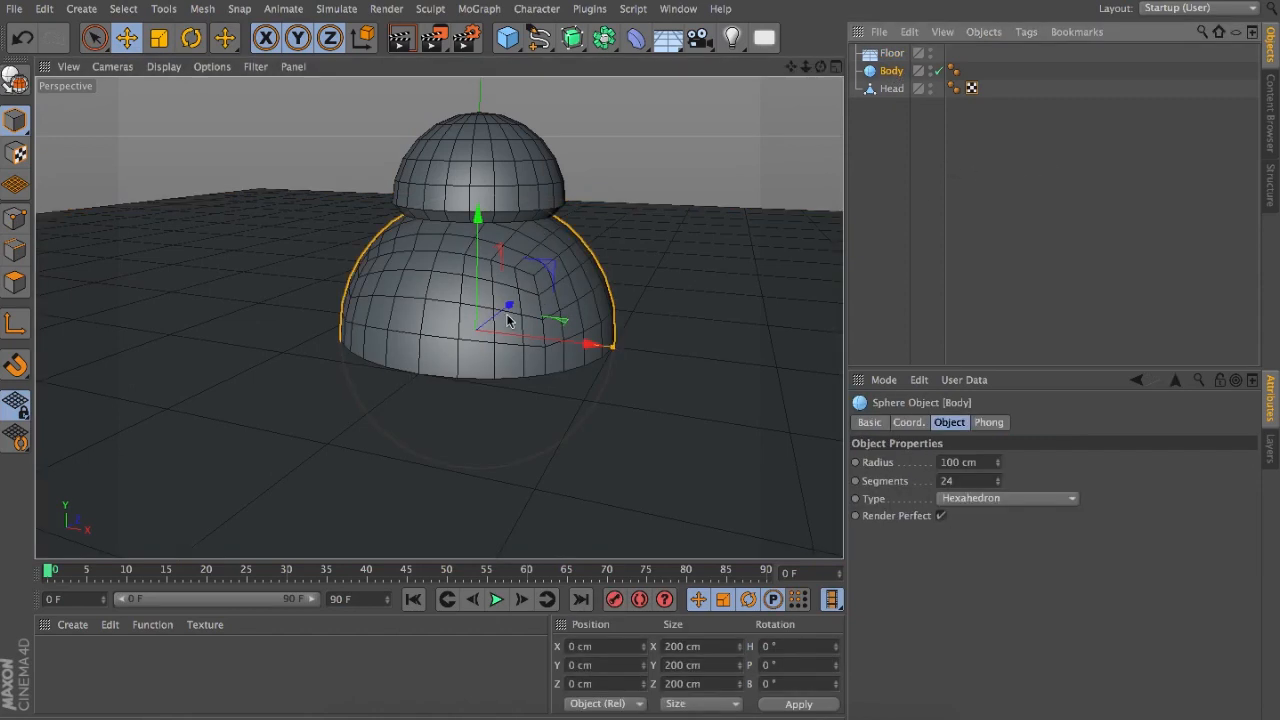
click(753, 278)
drag(476, 218, 477, 323)
drag(819, 67, 840, 42)
mouse_move(495, 299)
mouse_down()
mouse_move(498, 317)
mouse_move(513, 312)
mouse_up()
drag(821, 67, 439, 317)
click(874, 173)
Step: Examine from several angles and distances how the Head sits on the Body above the Floor
drag(821, 67, 438, 317)
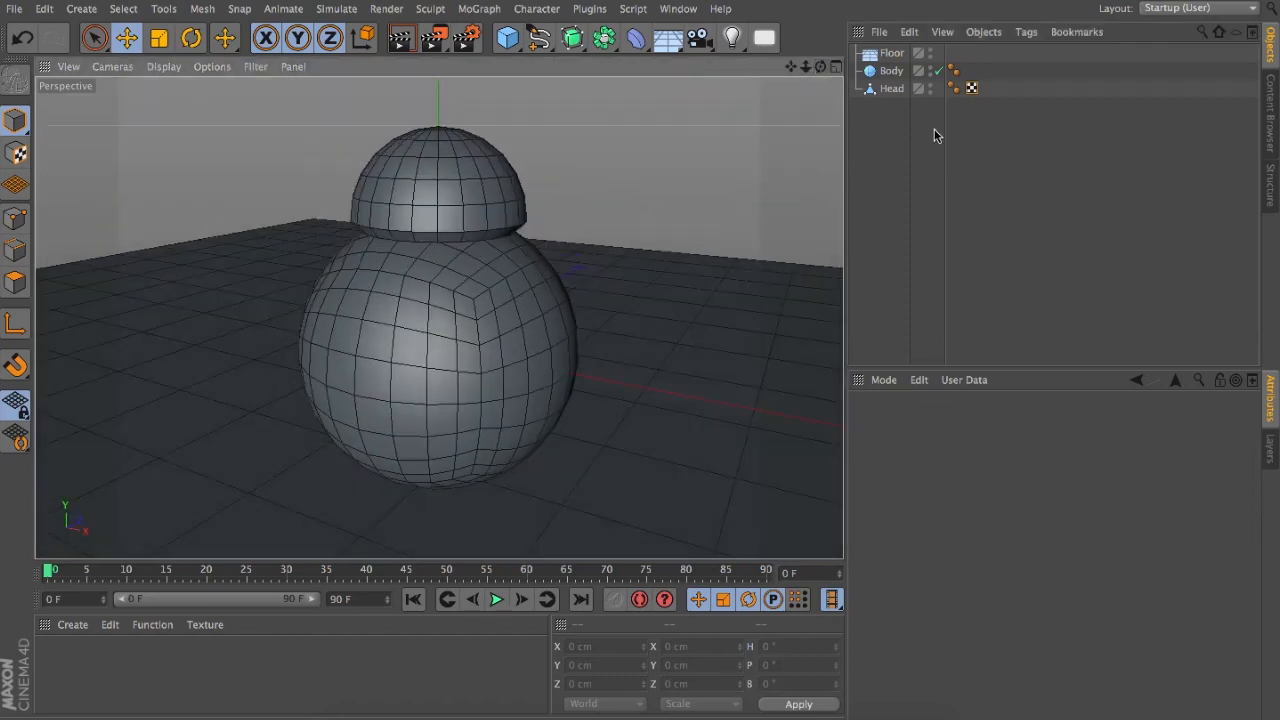
drag(790, 66, 439, 317)
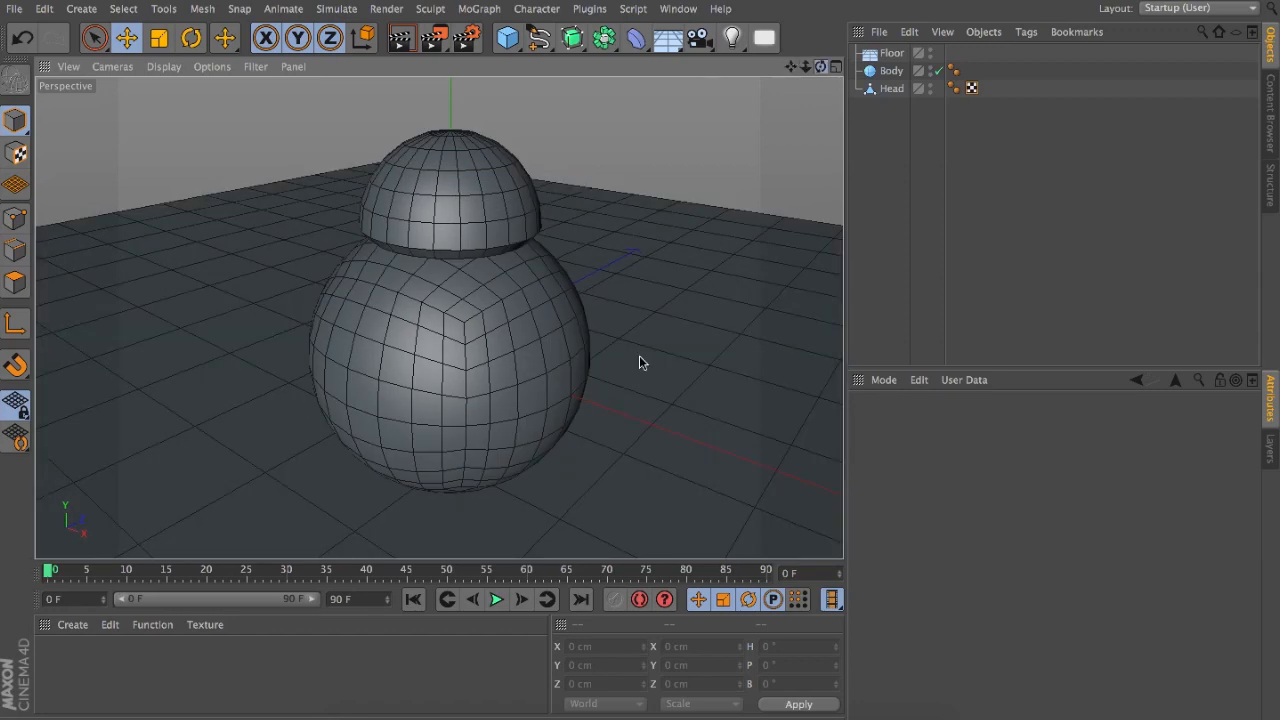
alt+drag(642, 362, 507, 272)
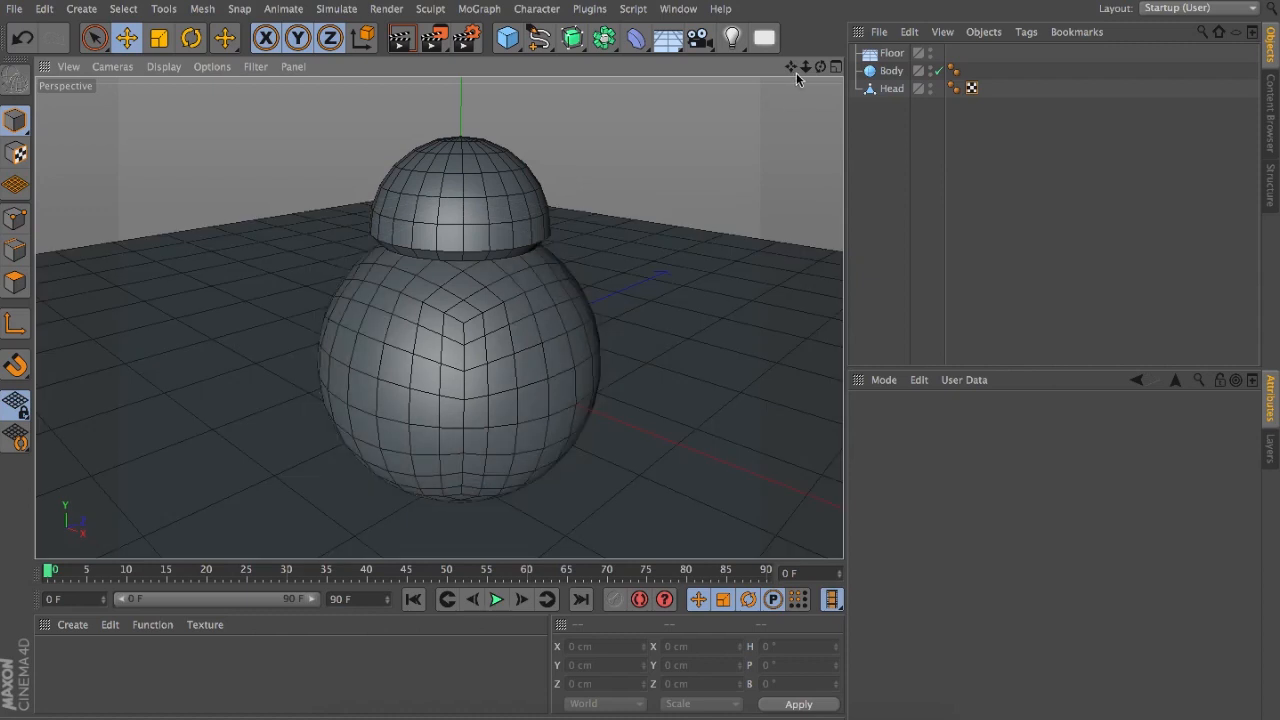
mouse_move(820, 66)
mouse_down()
mouse_move(795, 110)
mouse_move(770, 70)
mouse_move(745, 80)
mouse_up()
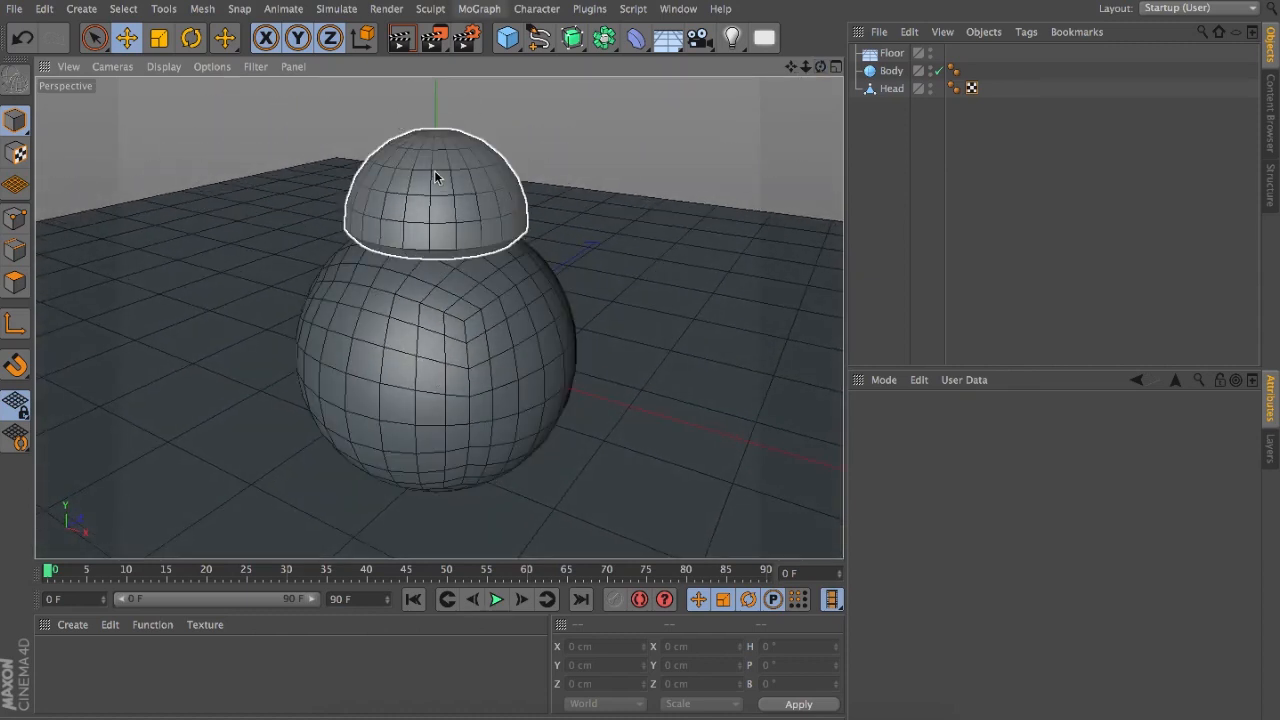
drag(820, 66, 685, 147)
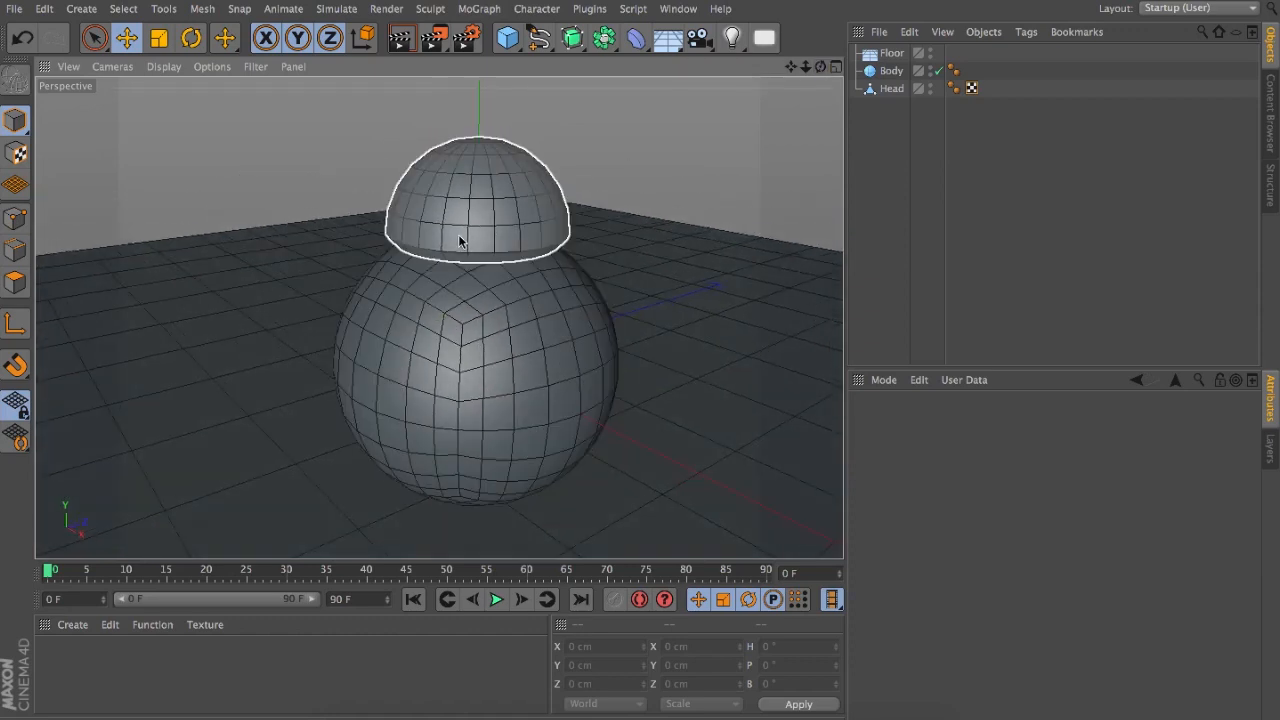
drag(806, 66, 815, 67)
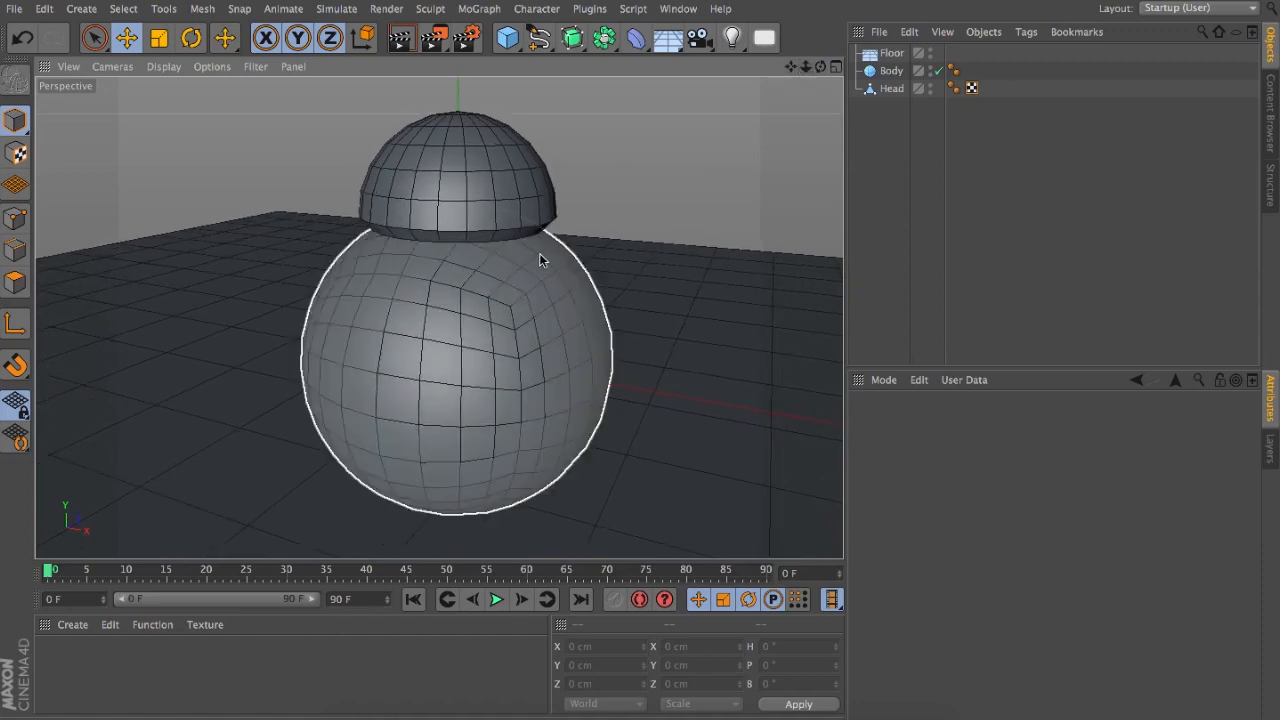
drag(807, 67, 800, 67)
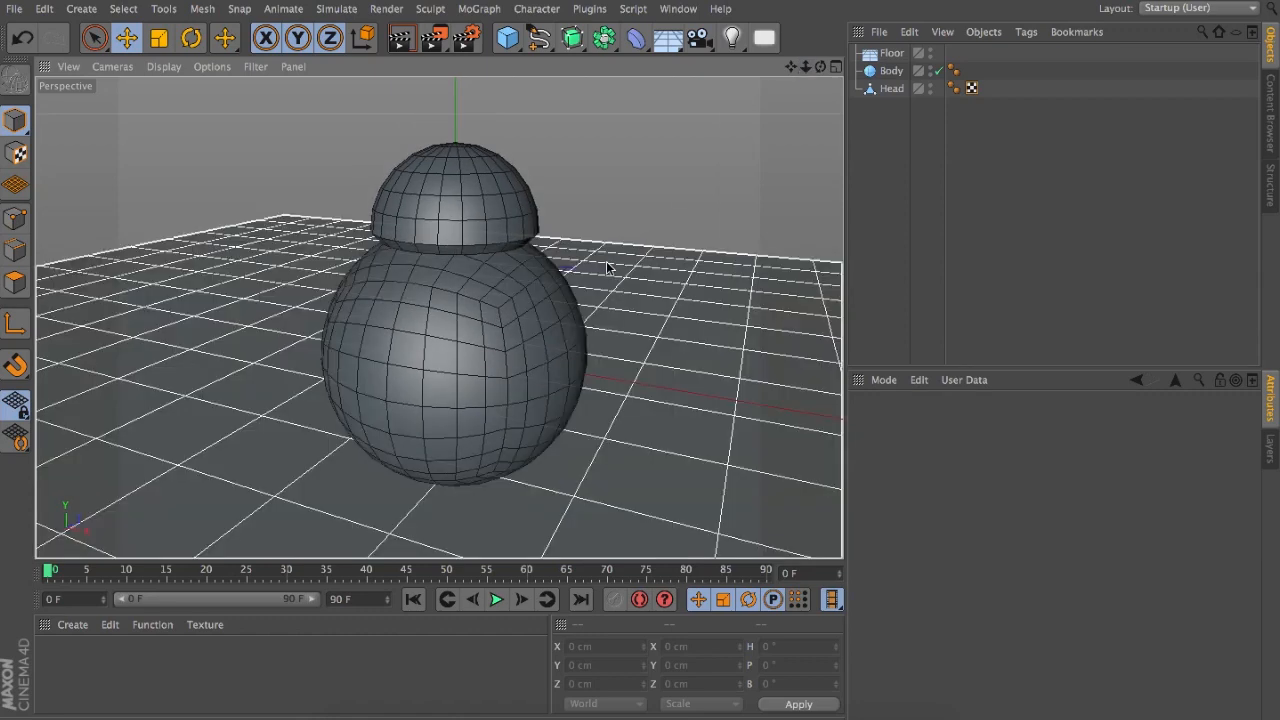
mouse_move(822, 70)
mouse_down()
mouse_move(808, 73)
mouse_move(838, 69)
mouse_move(760, 77)
mouse_move(814, 68)
mouse_move(824, 45)
mouse_move(819, 68)
mouse_move(788, 69)
mouse_move(838, 48)
mouse_move(793, 68)
mouse_move(832, 66)
mouse_up()
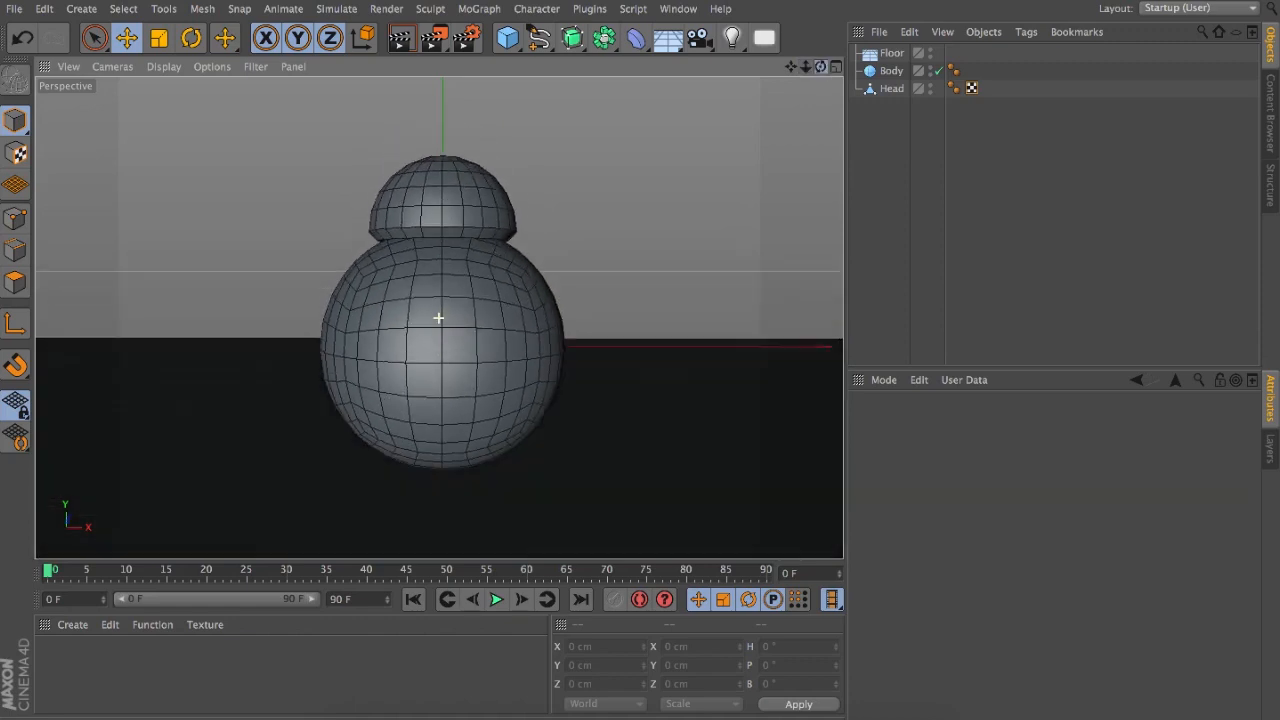
Step: In the maximized Front view, use Doodle Paint to draw a line from the body's center to a target spot outside the droid's upper right
click(834, 66)
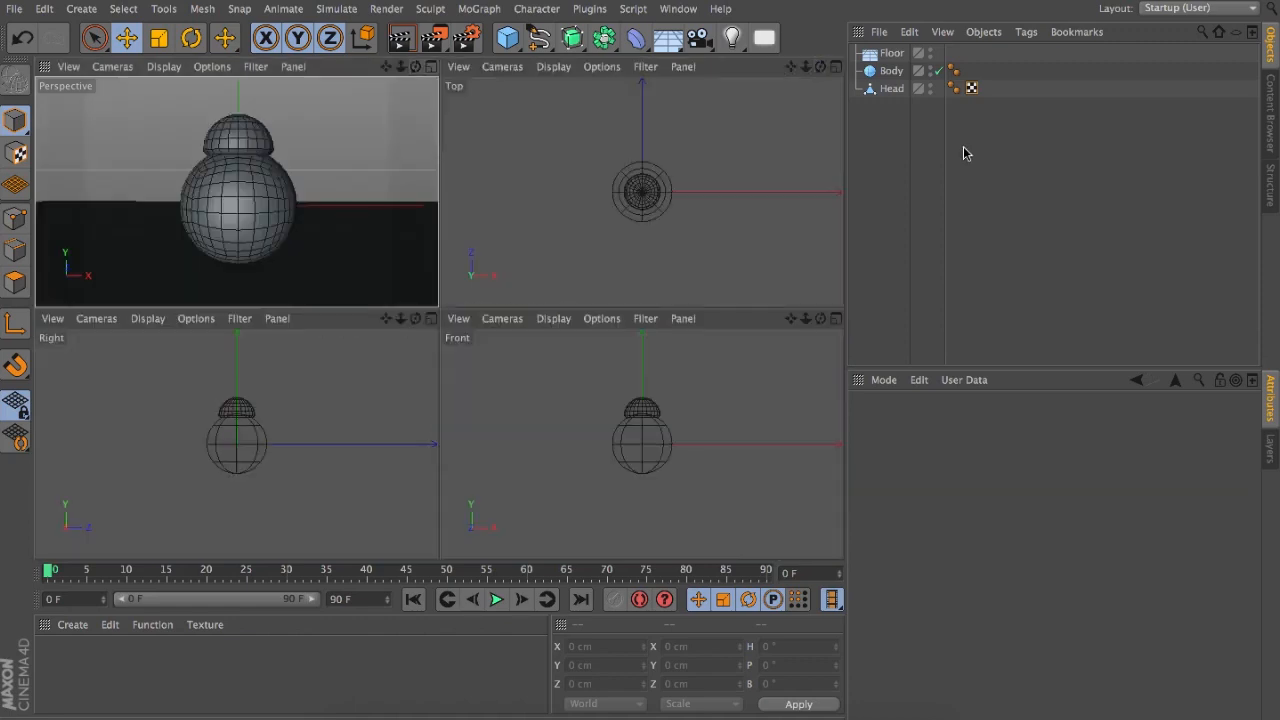
click(836, 318)
mouse_move(806, 66)
mouse_down()
mouse_move(826, 66)
mouse_move(796, 84)
mouse_up()
drag(439, 318, 454, 320)
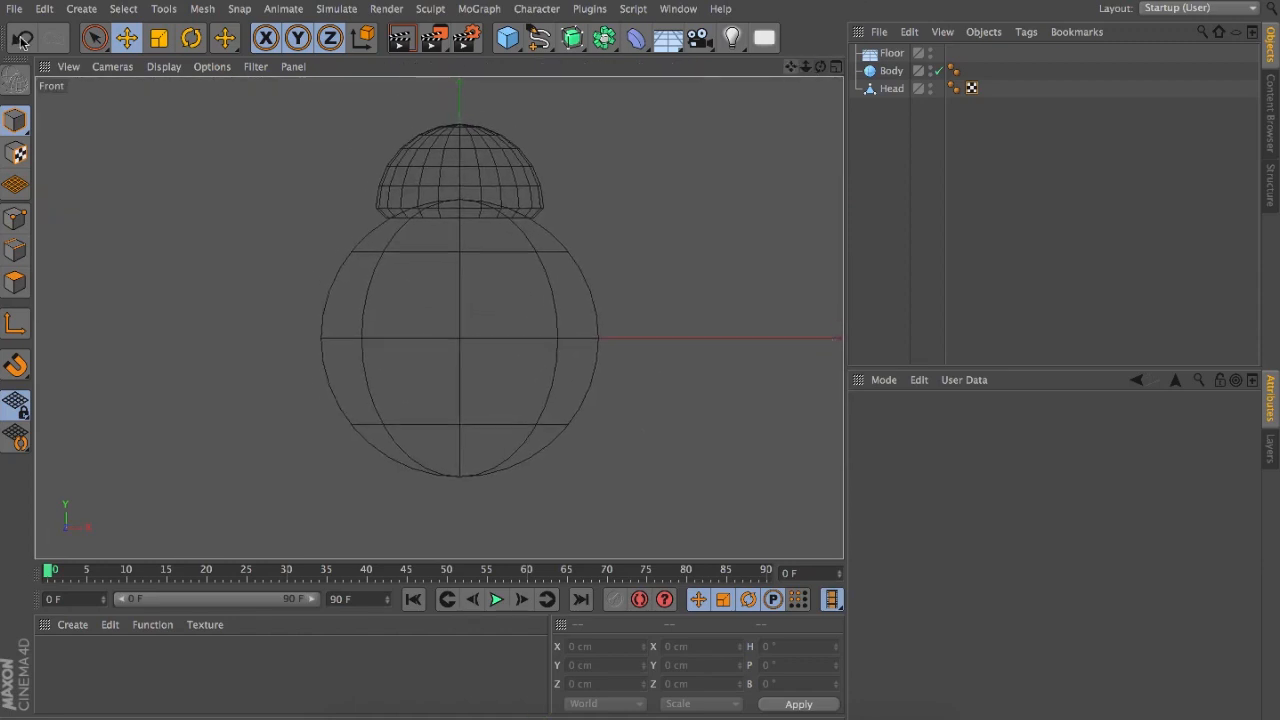
click(164, 8)
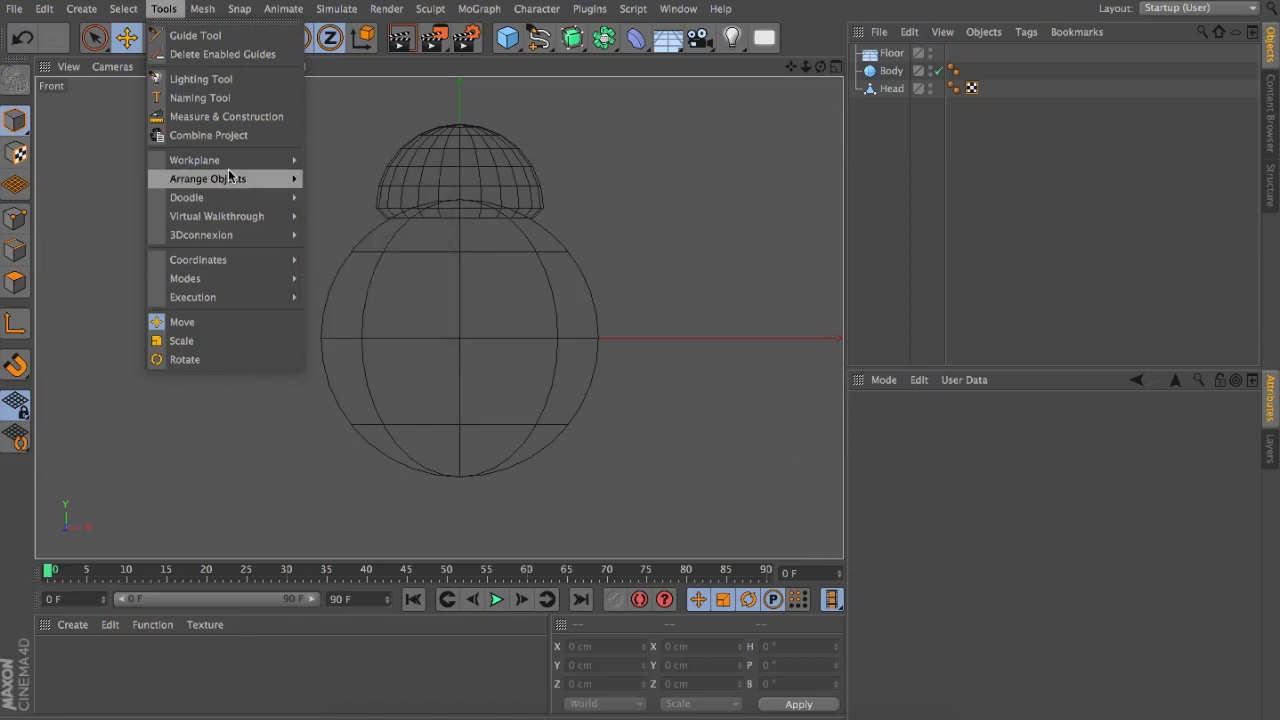
mouse_move(250, 197)
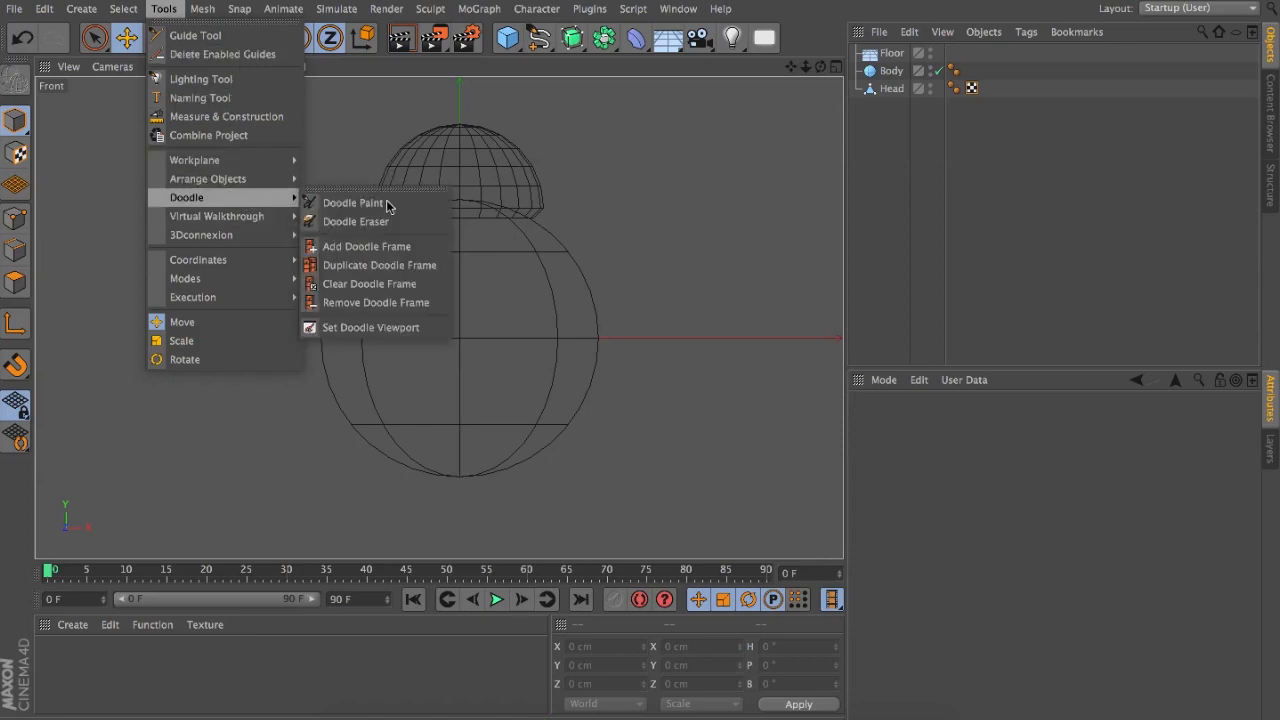
click(385, 204)
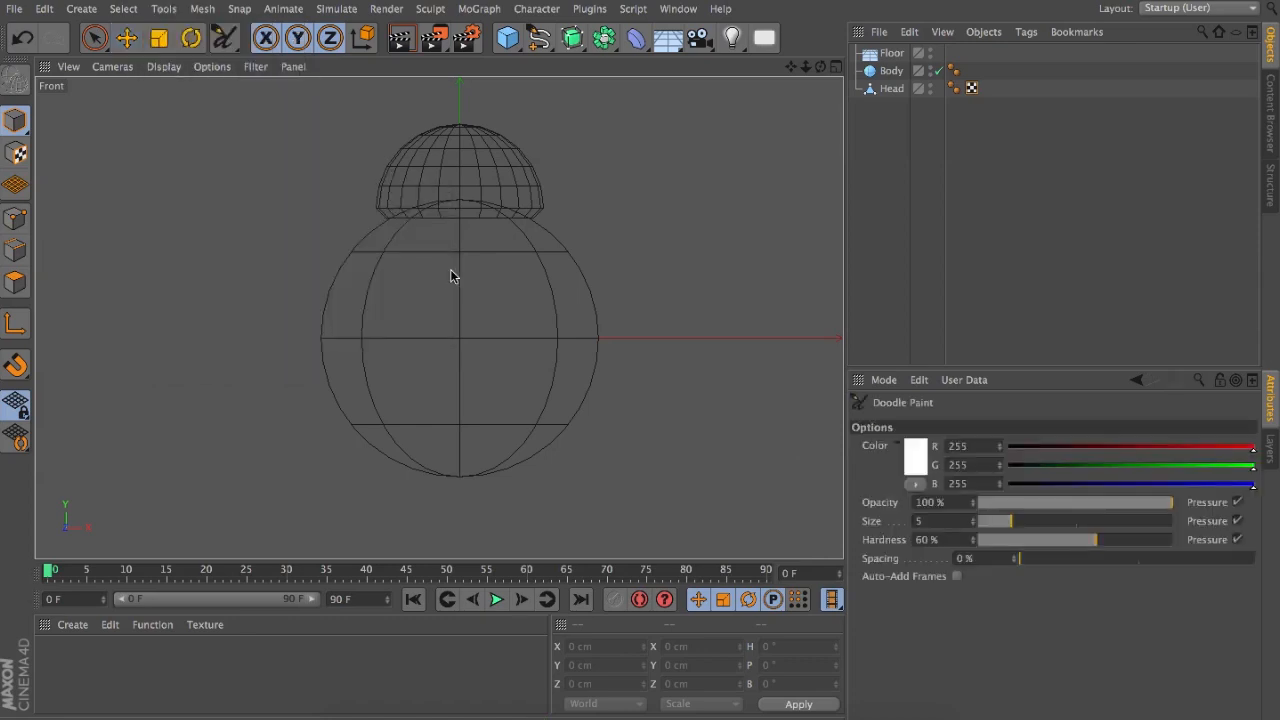
click(457, 338)
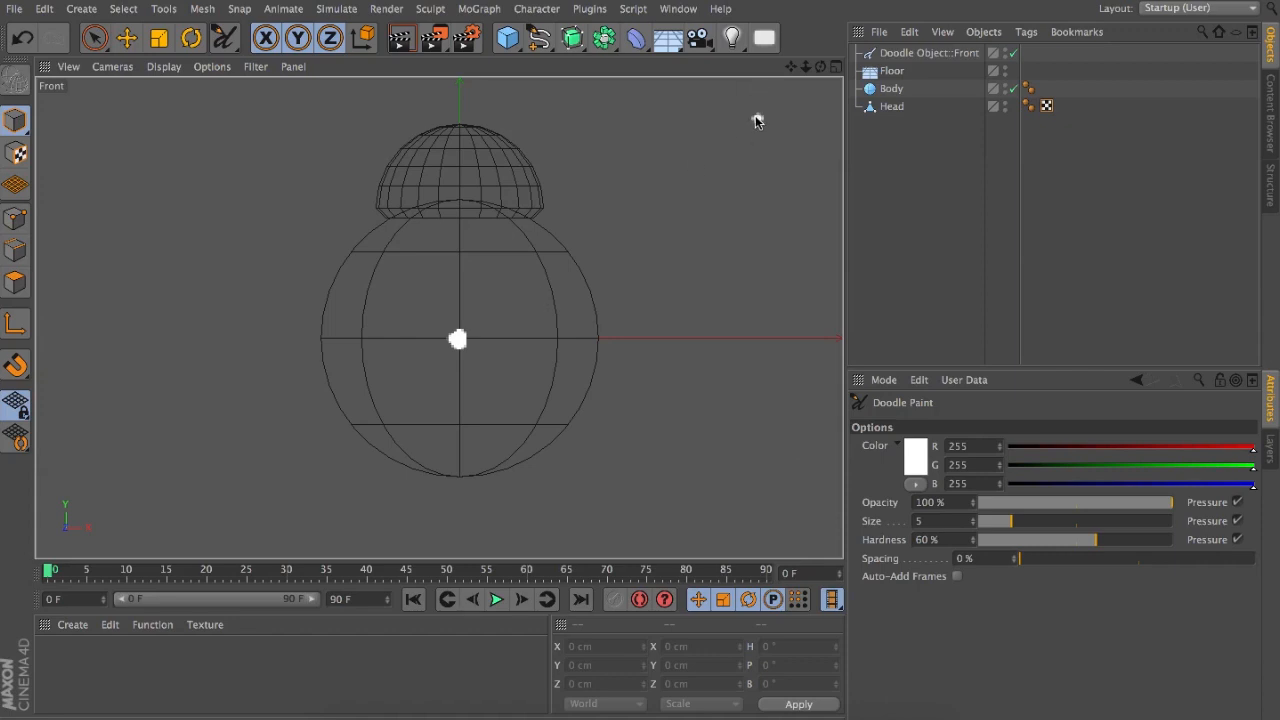
drag(760, 122, 786, 113)
mouse_move(457, 339)
mouse_down()
mouse_move(655, 237)
mouse_move(760, 138)
mouse_up()
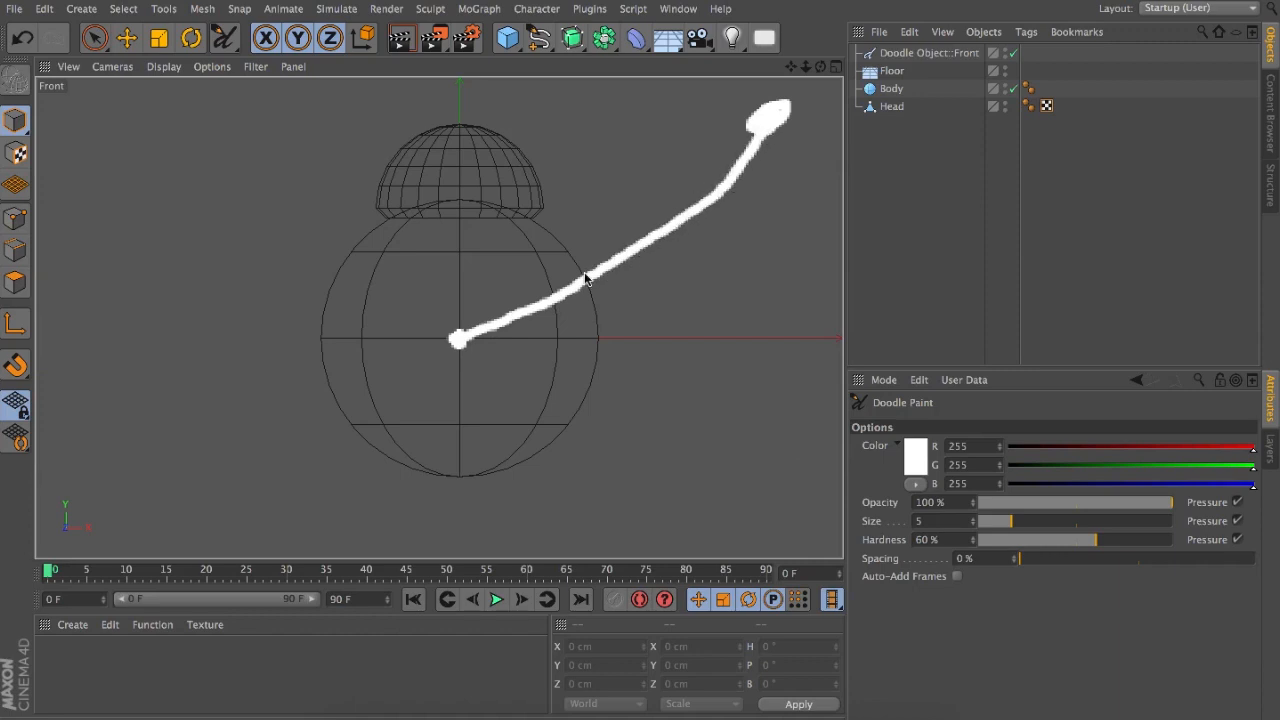
Step: Doodle a cross where the line meets the body's outline, label it "pos", and sketch a head dome over it
mouse_move(582, 256)
mouse_down()
mouse_move(590, 297)
mouse_move(658, 345)
mouse_move(670, 305)
mouse_up()
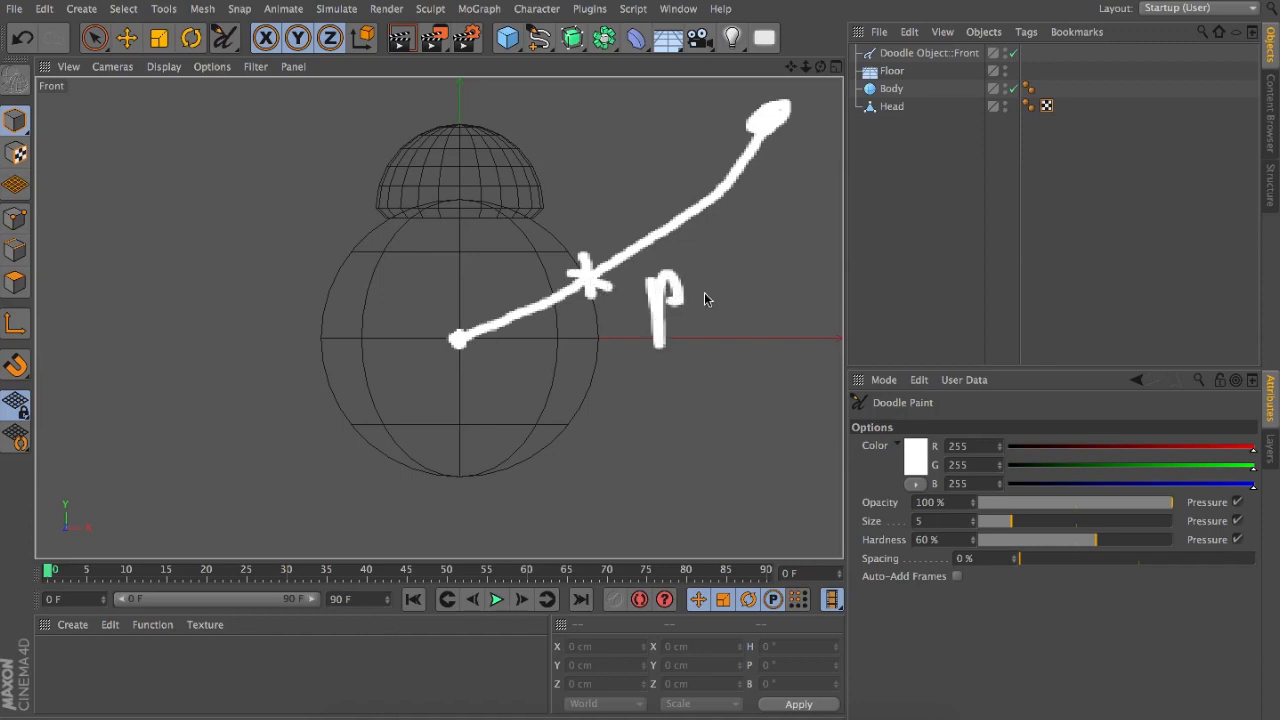
drag(766, 284, 762, 334)
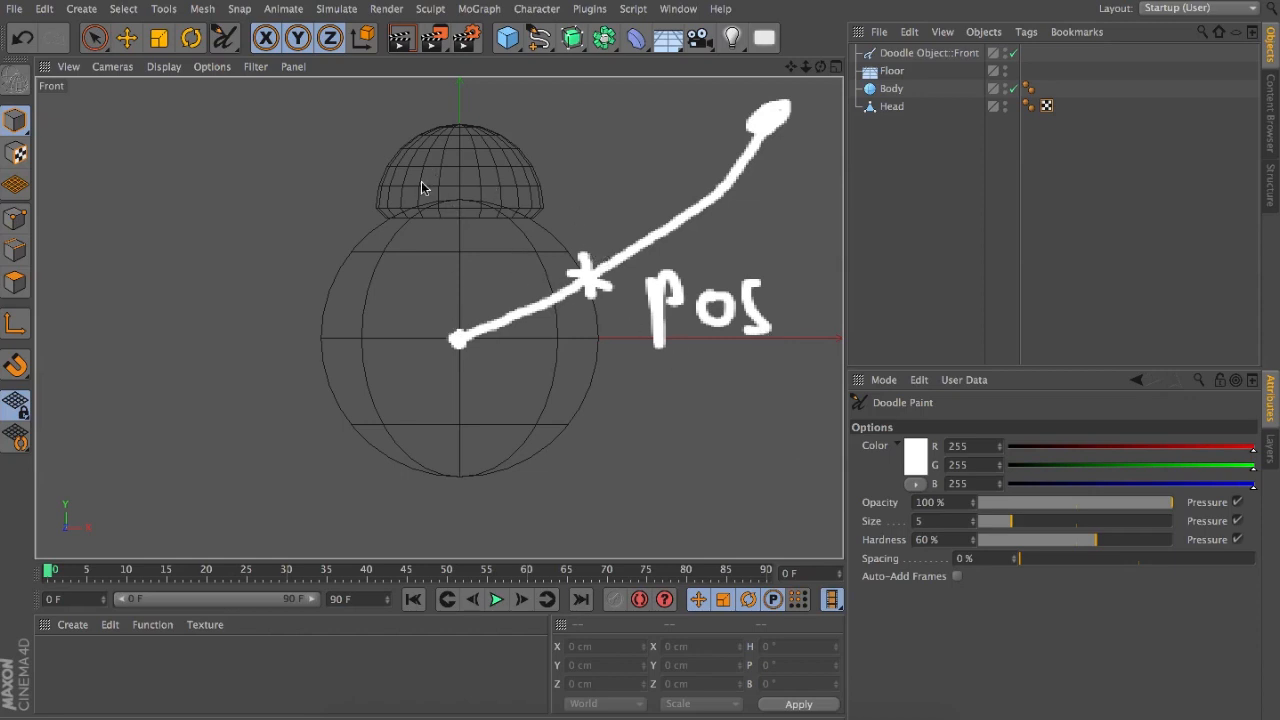
mouse_move(512, 278)
mouse_down()
mouse_move(525, 236)
mouse_move(606, 220)
mouse_move(642, 288)
mouse_move(500, 286)
mouse_up()
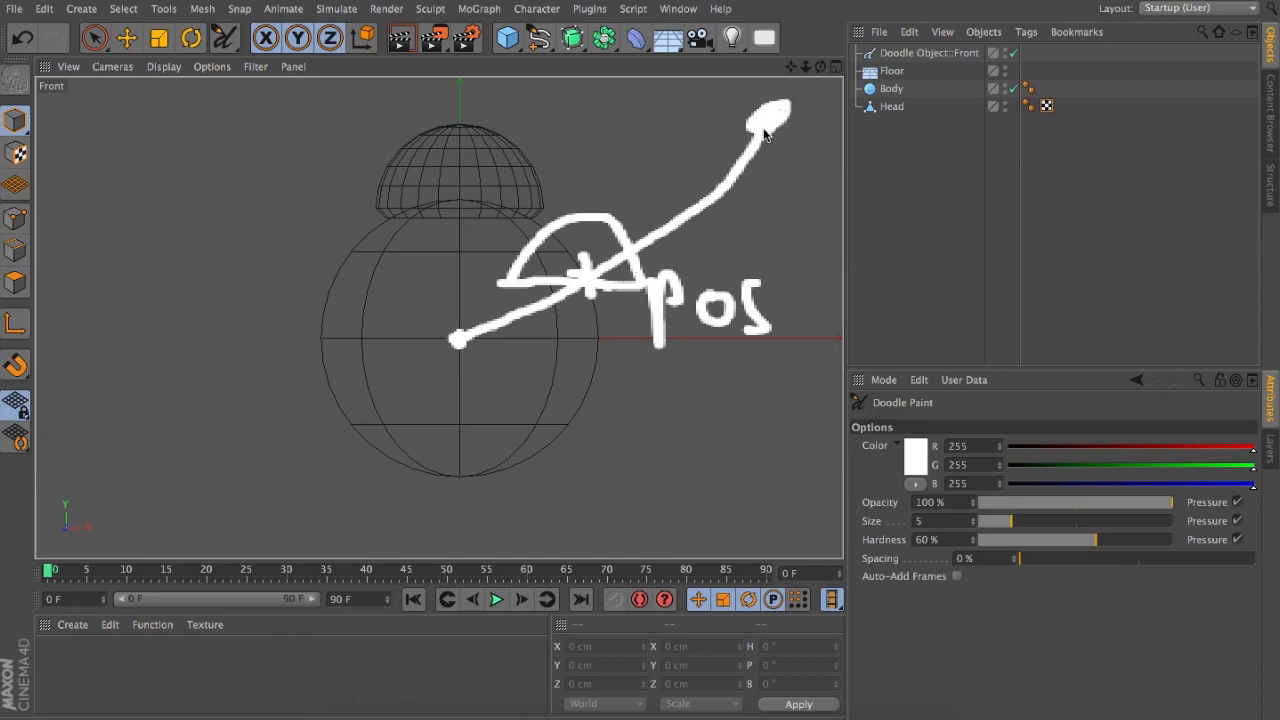
Step: Doodle an arrow toward the target, fill in a tilted dome at the "pos" mark, and add an arrow to its lower tip
drag(697, 177, 758, 128)
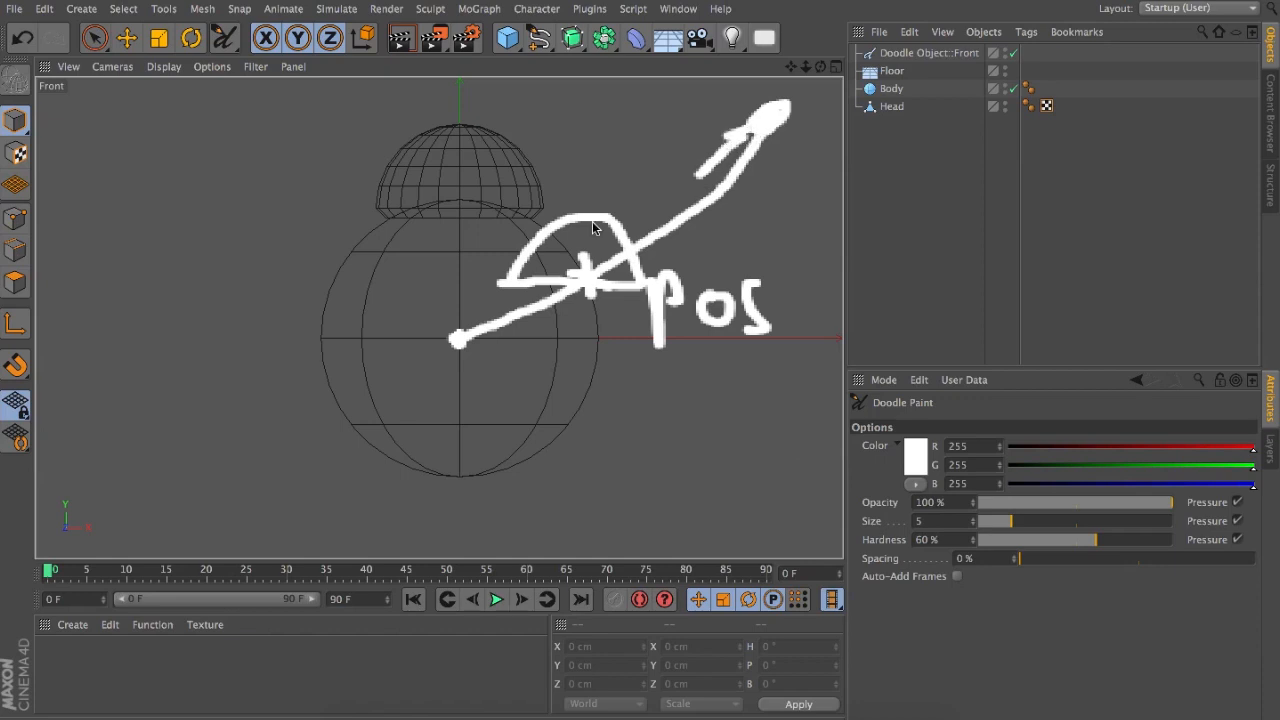
mouse_move(556, 220)
mouse_down()
mouse_move(614, 332)
mouse_move(637, 250)
mouse_move(612, 335)
mouse_move(636, 274)
mouse_move(610, 294)
mouse_move(620, 300)
mouse_move(630, 280)
mouse_move(578, 266)
mouse_move(580, 230)
mouse_move(610, 302)
mouse_move(568, 240)
mouse_move(610, 266)
mouse_move(626, 302)
mouse_move(631, 231)
mouse_up()
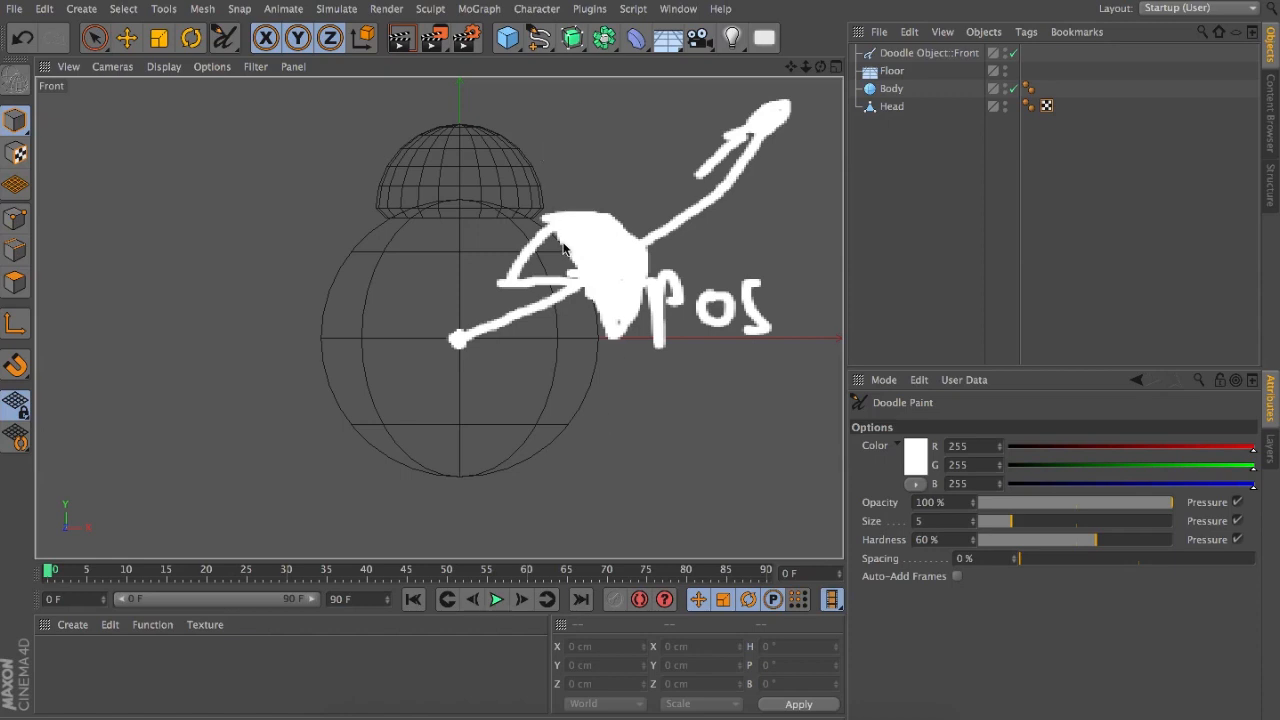
mouse_move(518, 359)
mouse_down()
mouse_move(586, 328)
mouse_move(587, 342)
mouse_up()
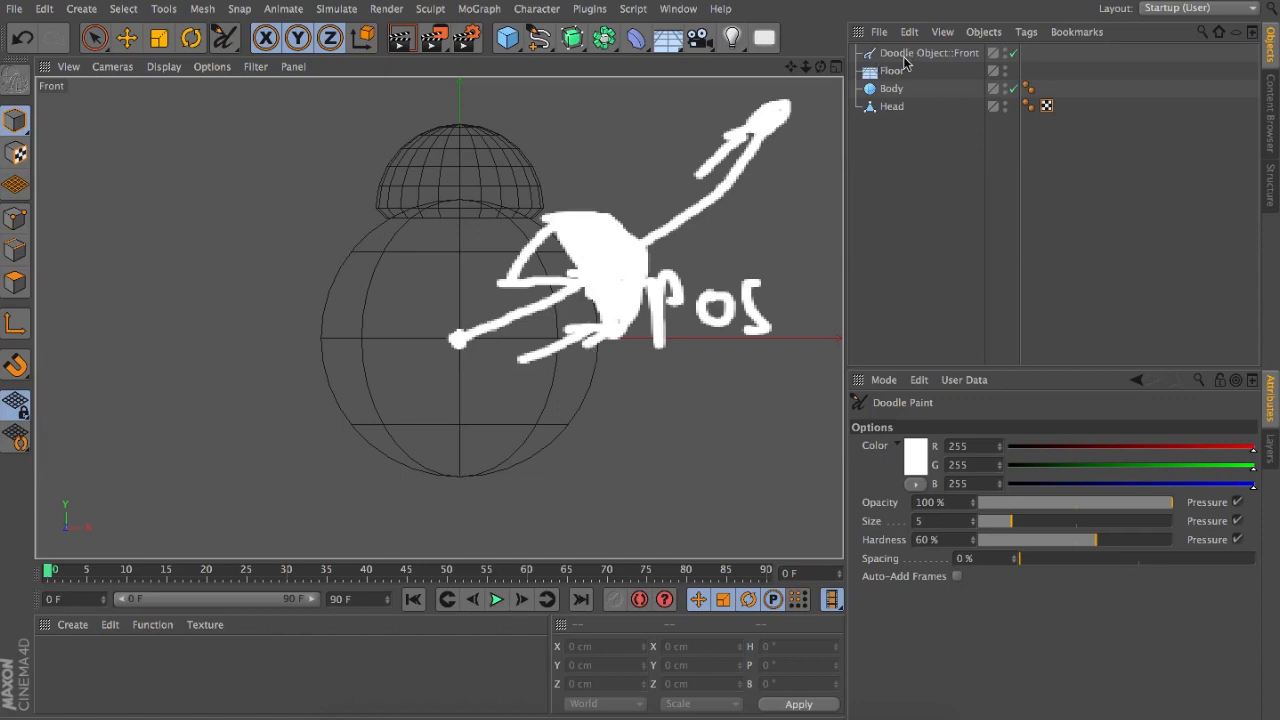
Step: Delete the Front view doodle object and switch to a maximized Perspective view of the droid
click(915, 57)
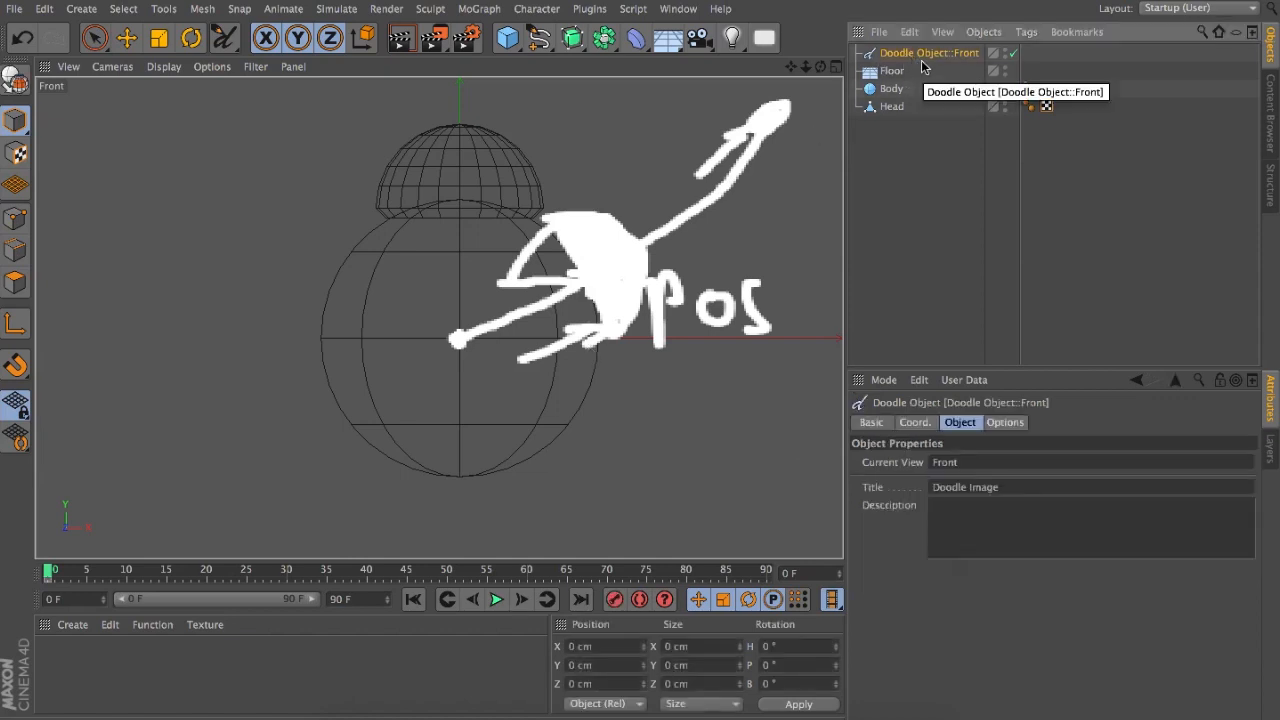
key(Delete)
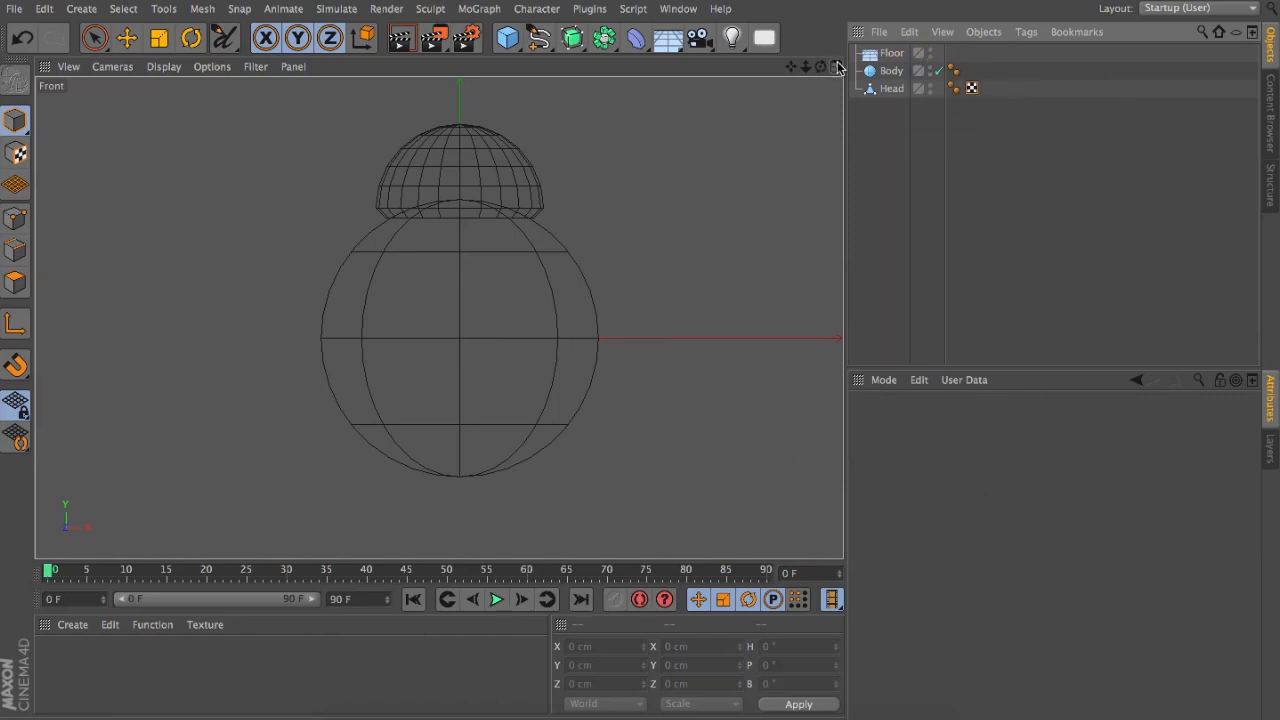
click(836, 66)
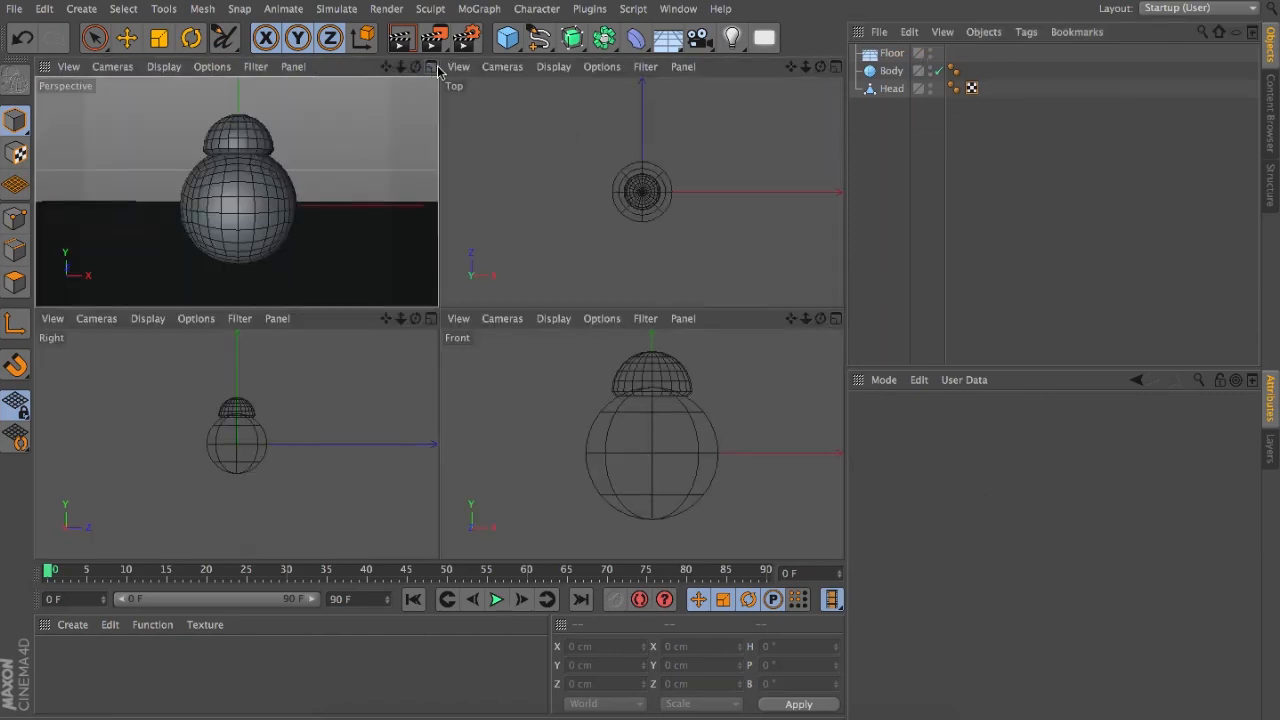
click(431, 66)
mouse_move(821, 66)
mouse_down()
mouse_move(718, 102)
mouse_move(850, 60)
mouse_move(809, 83)
mouse_move(820, 90)
mouse_up()
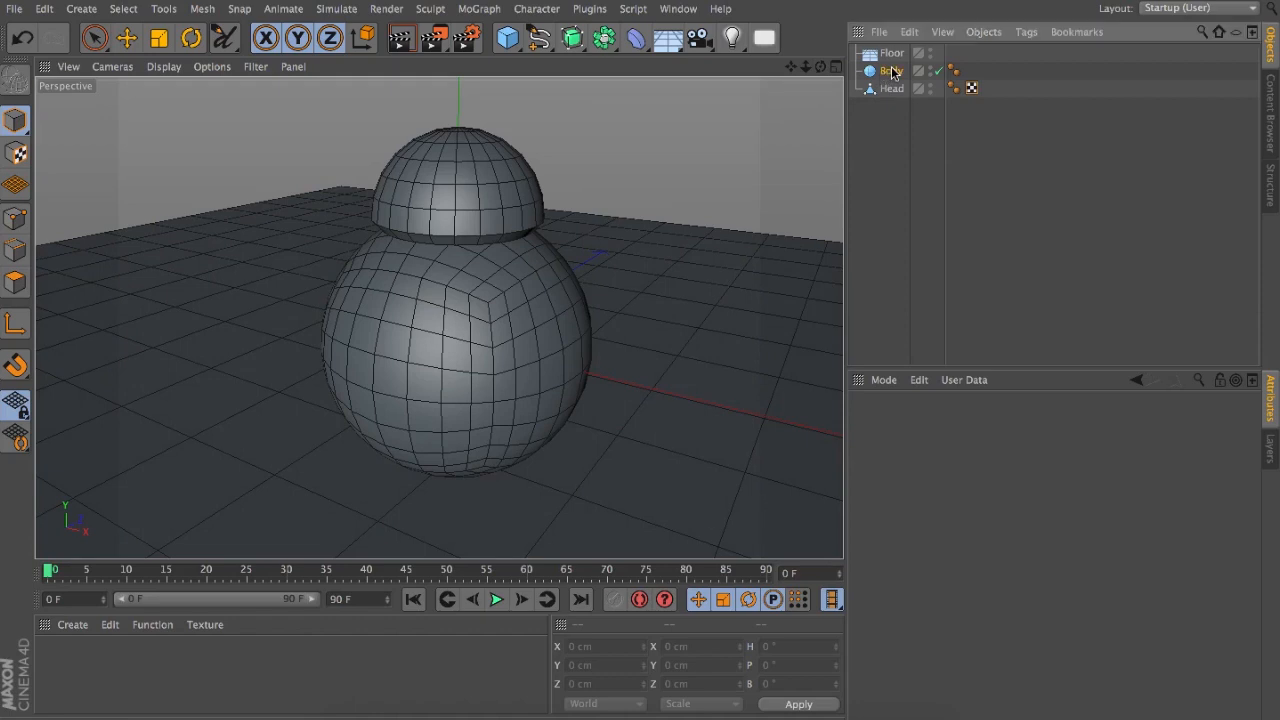
Step: Add a null object to the scene and rename it Body
click(889, 71)
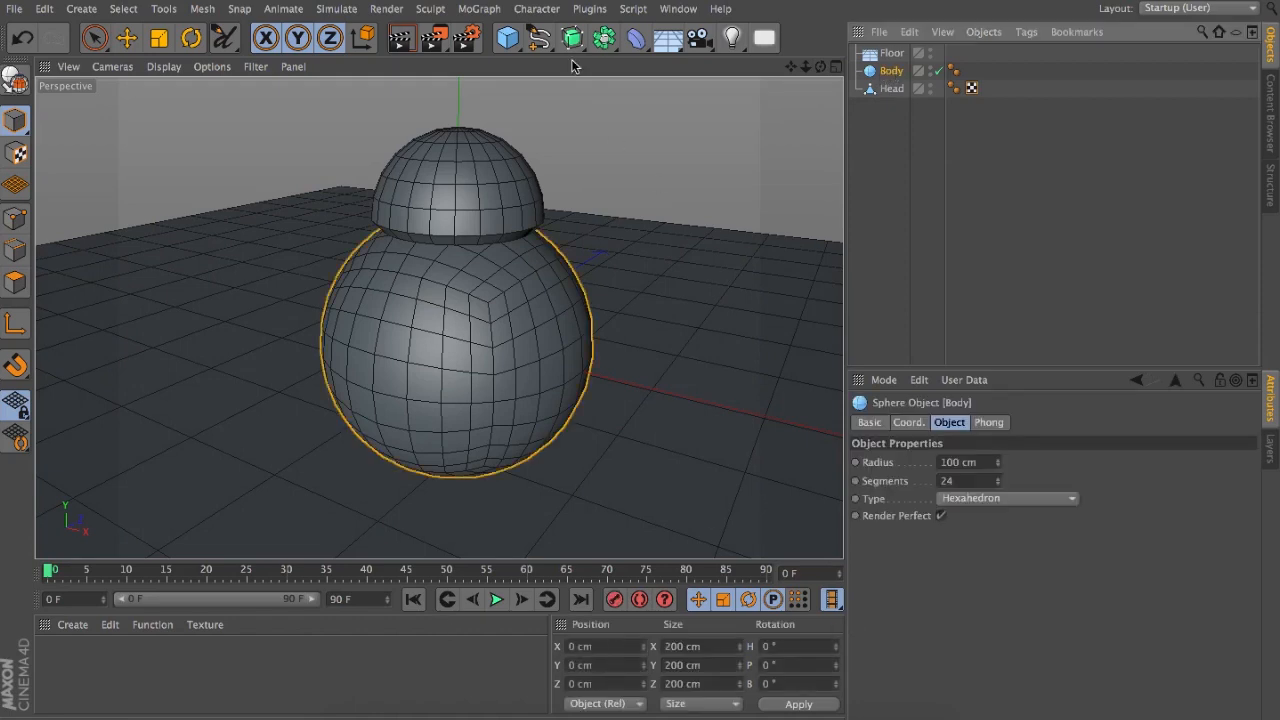
click(508, 38)
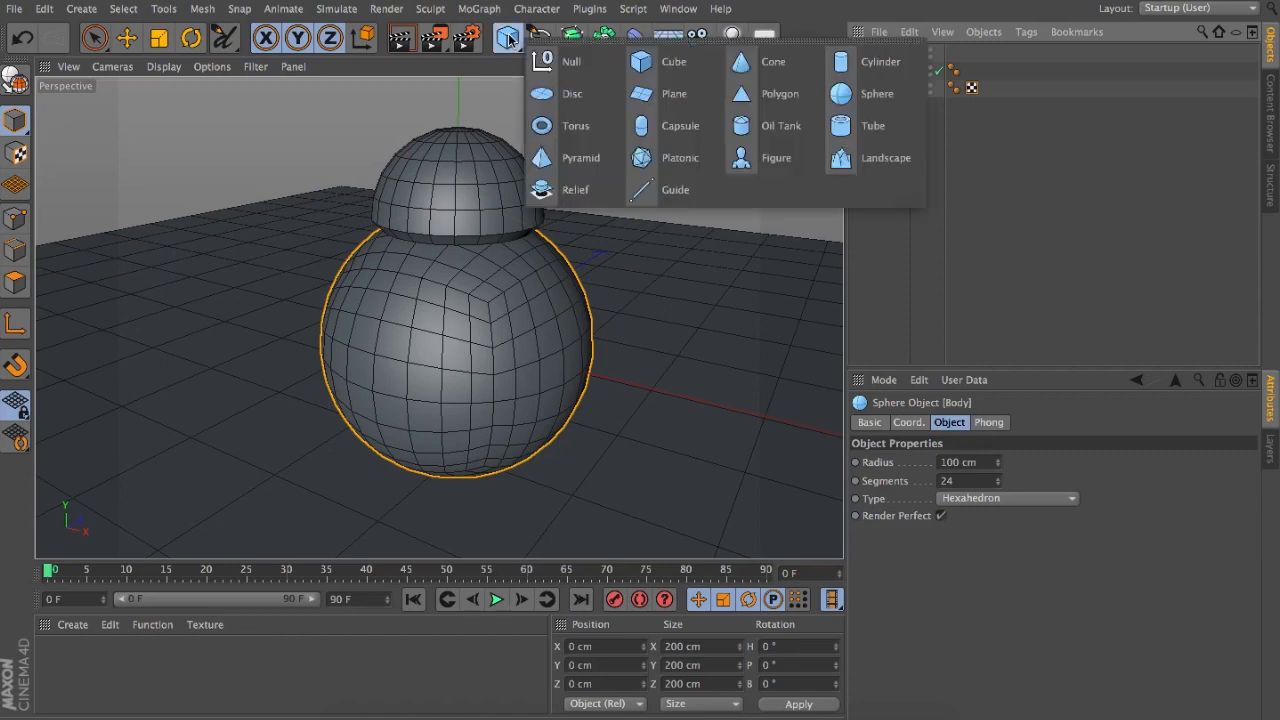
click(572, 62)
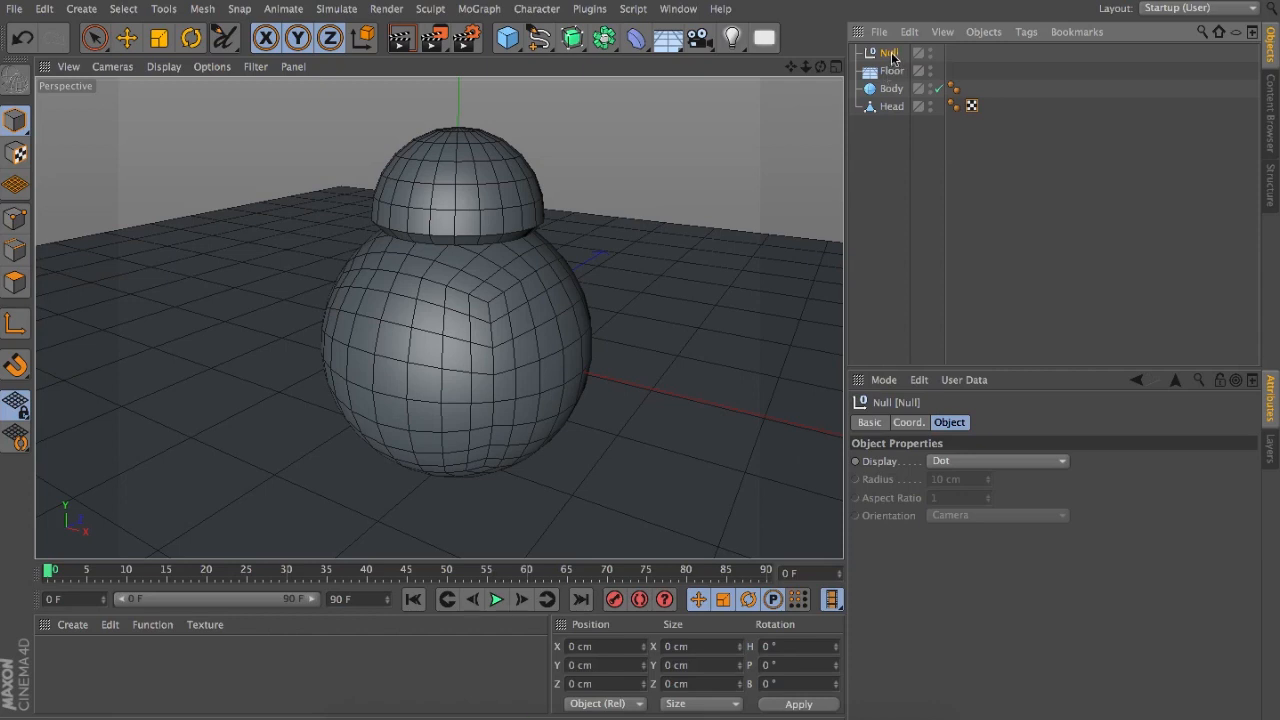
double_click(890, 53)
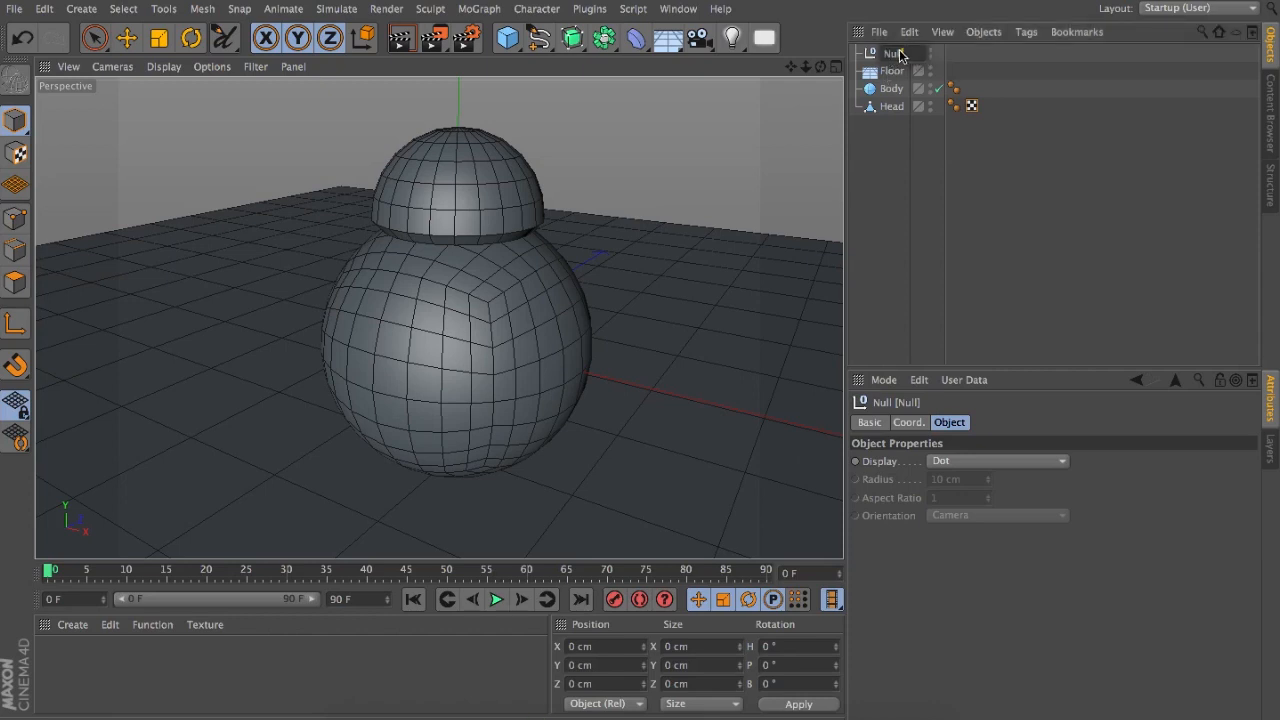
text(Body)
click(893, 138)
drag(820, 67, 790, 66)
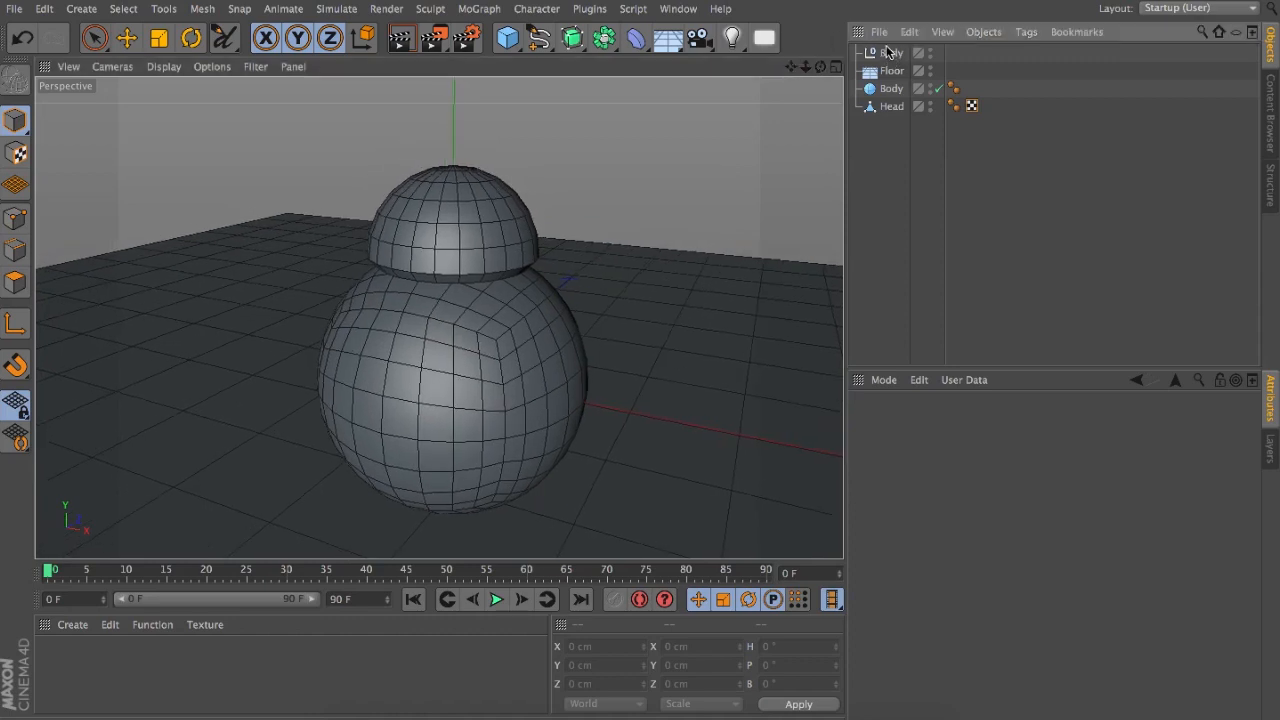
Step: Duplicate the Body null and move the copy straight up above the Head, to about 234 cm in Y
ctrl+drag(887, 50, 887, 46)
drag(808, 66, 803, 66)
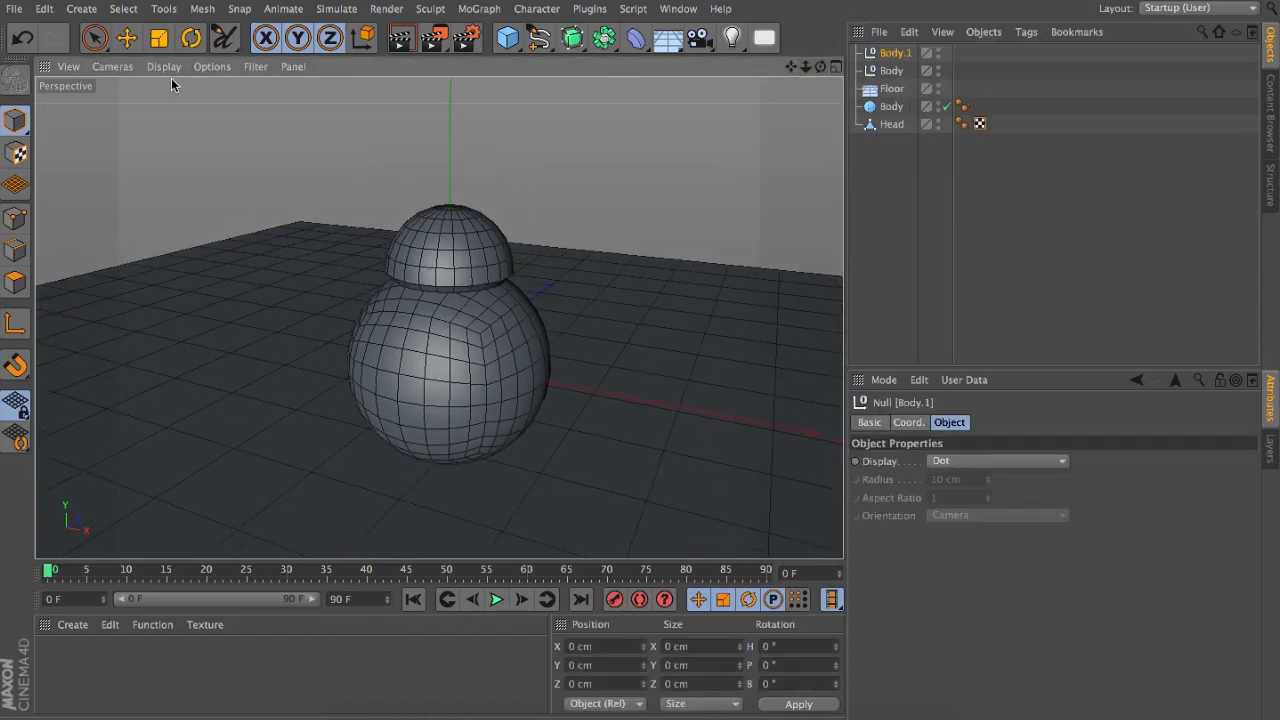
click(126, 37)
drag(448, 287, 452, 253)
drag(806, 67, 769, 105)
Step: Rename the raised copy of the null as Target
click(895, 55)
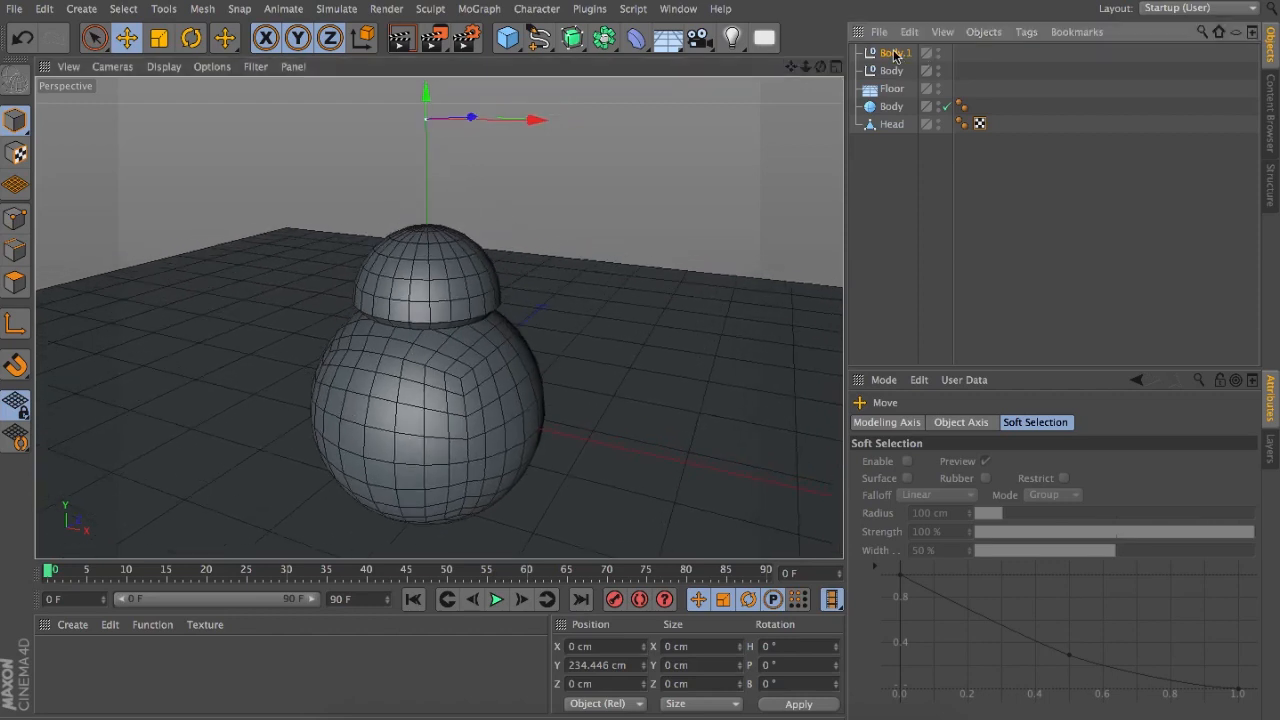
double_click(895, 55)
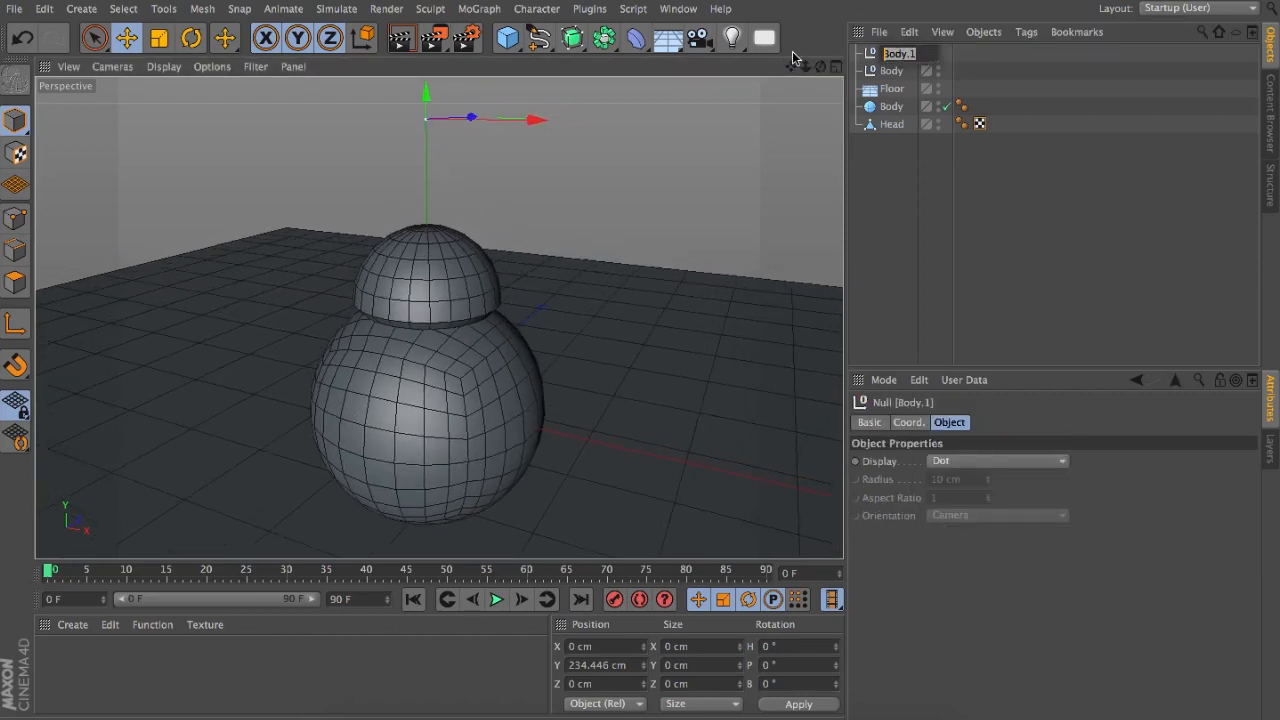
text(Target)
click(905, 175)
Step: Display the Target null as a Sphere with ZY orientation and a radius of 22 cm
click(900, 54)
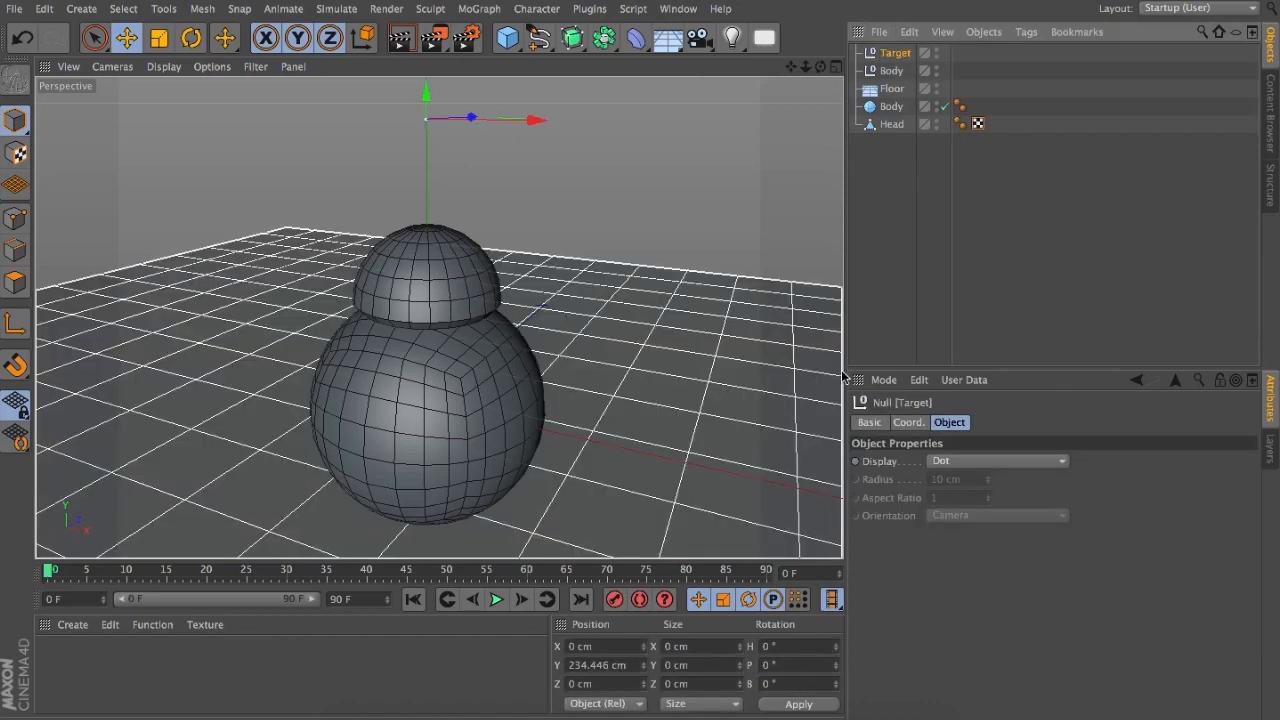
click(906, 422)
click(879, 424)
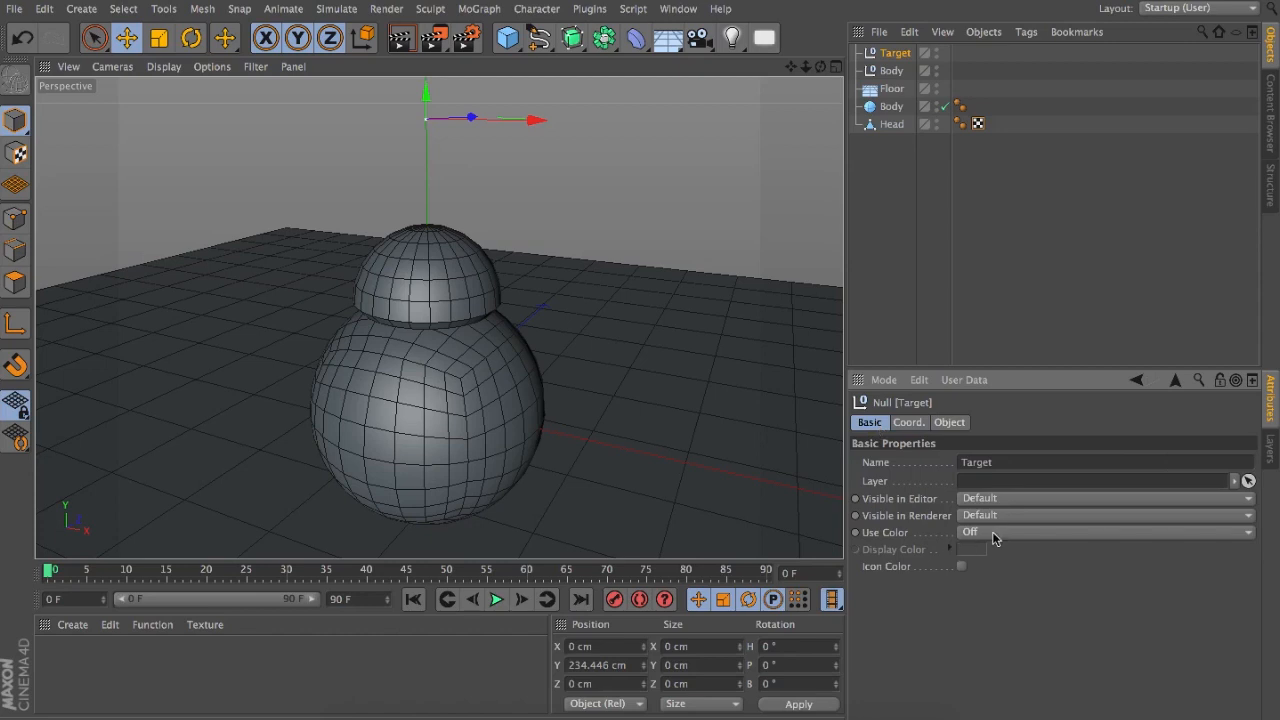
click(953, 422)
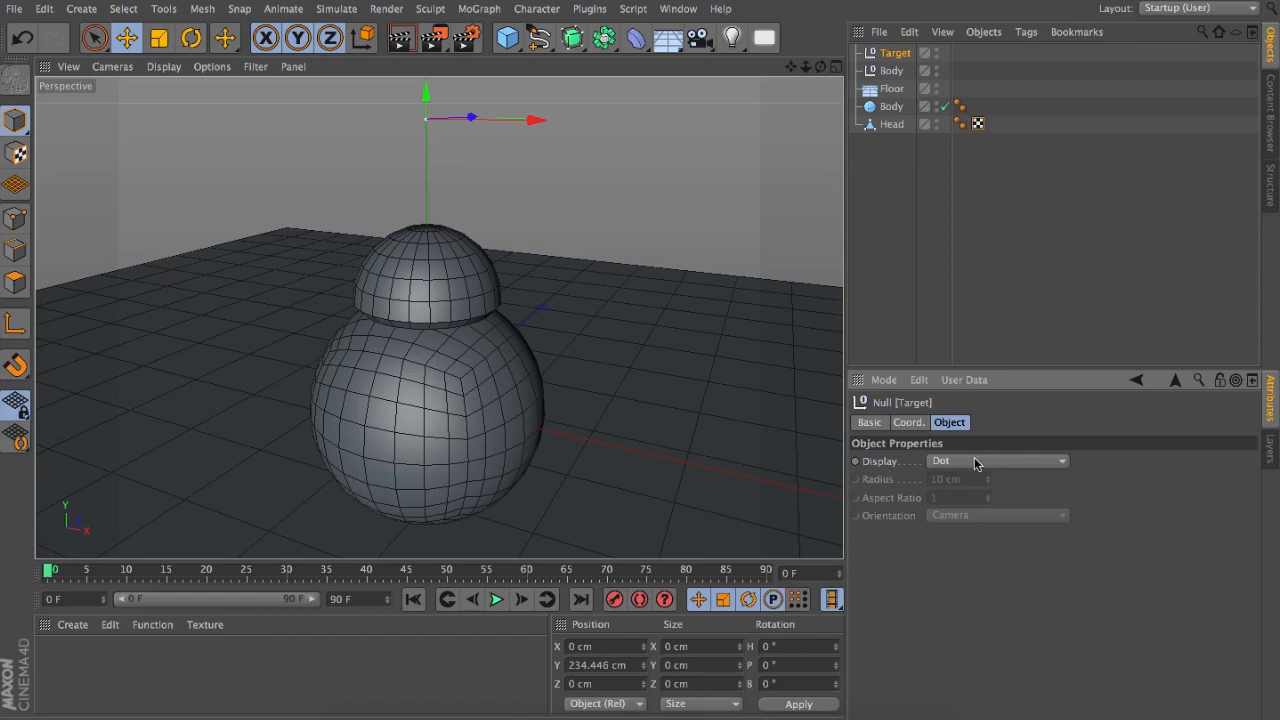
click(974, 459)
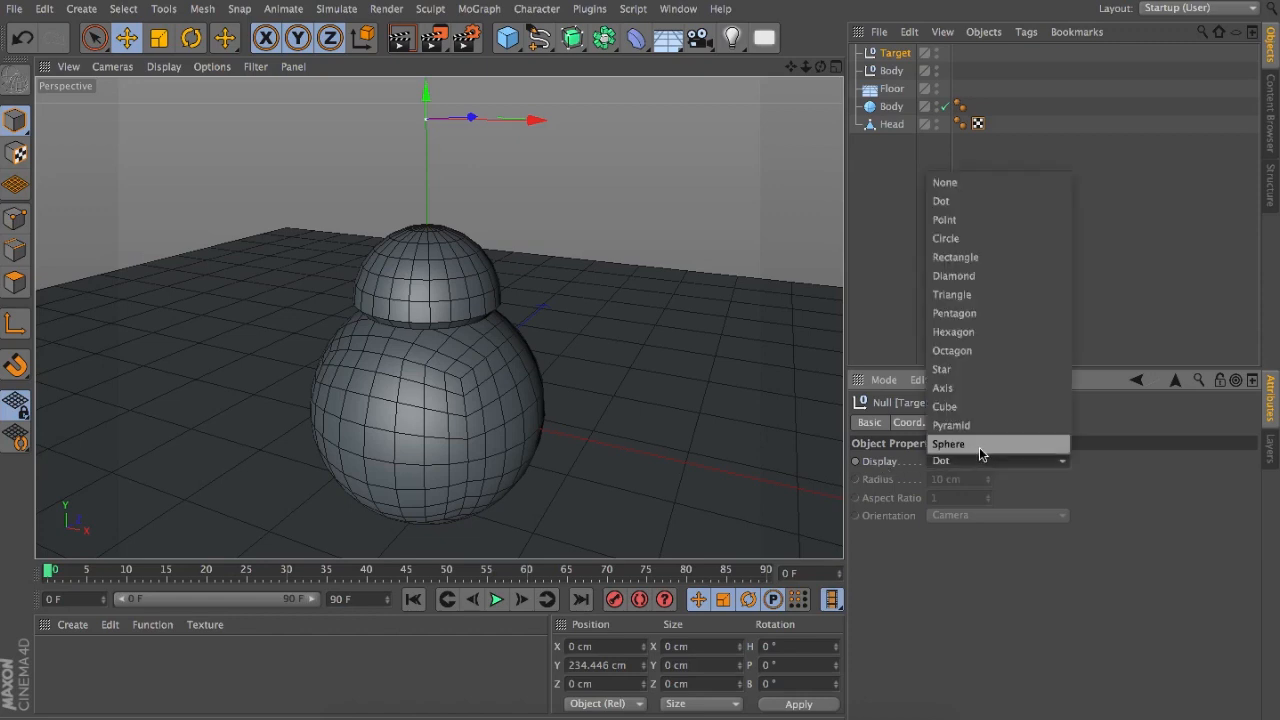
click(980, 446)
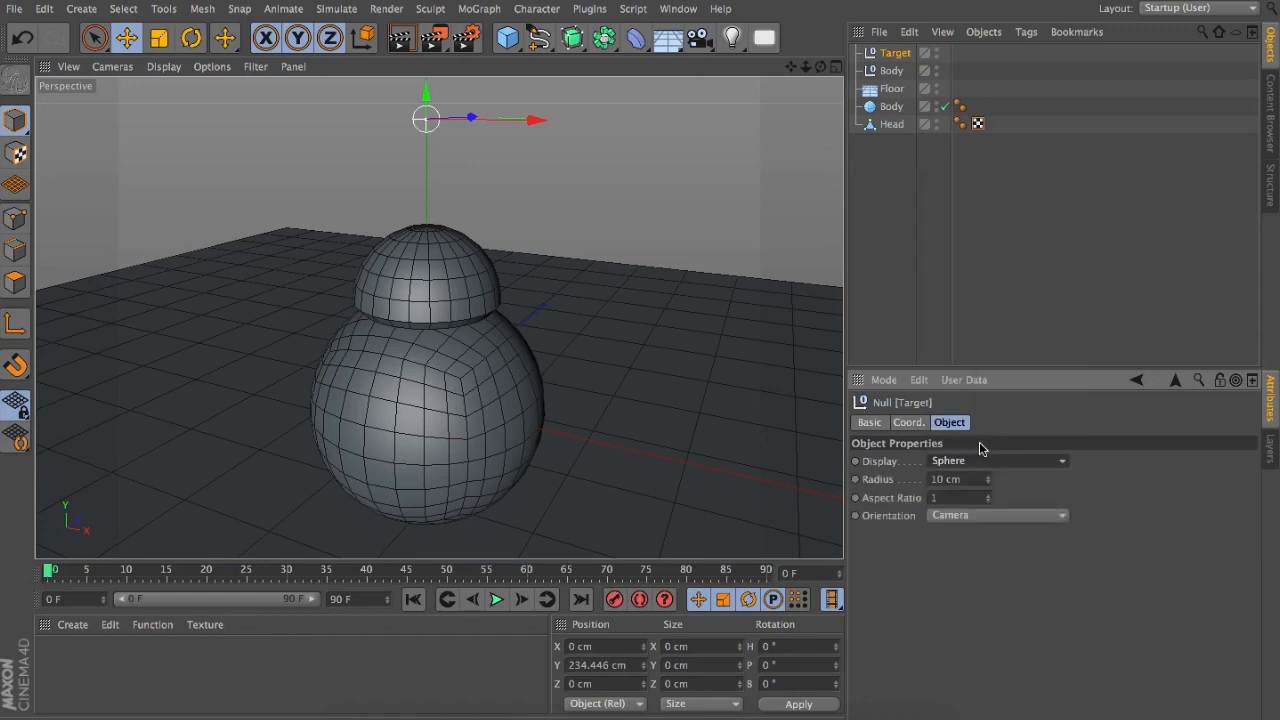
click(983, 515)
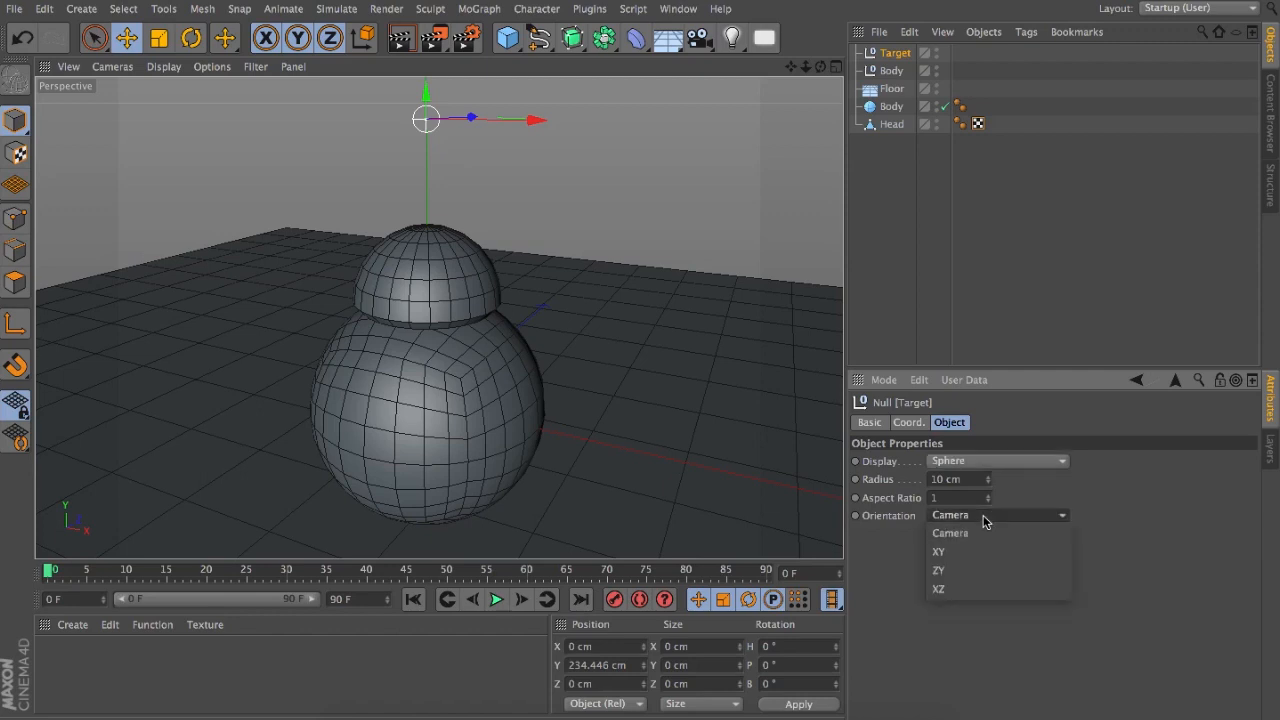
click(975, 570)
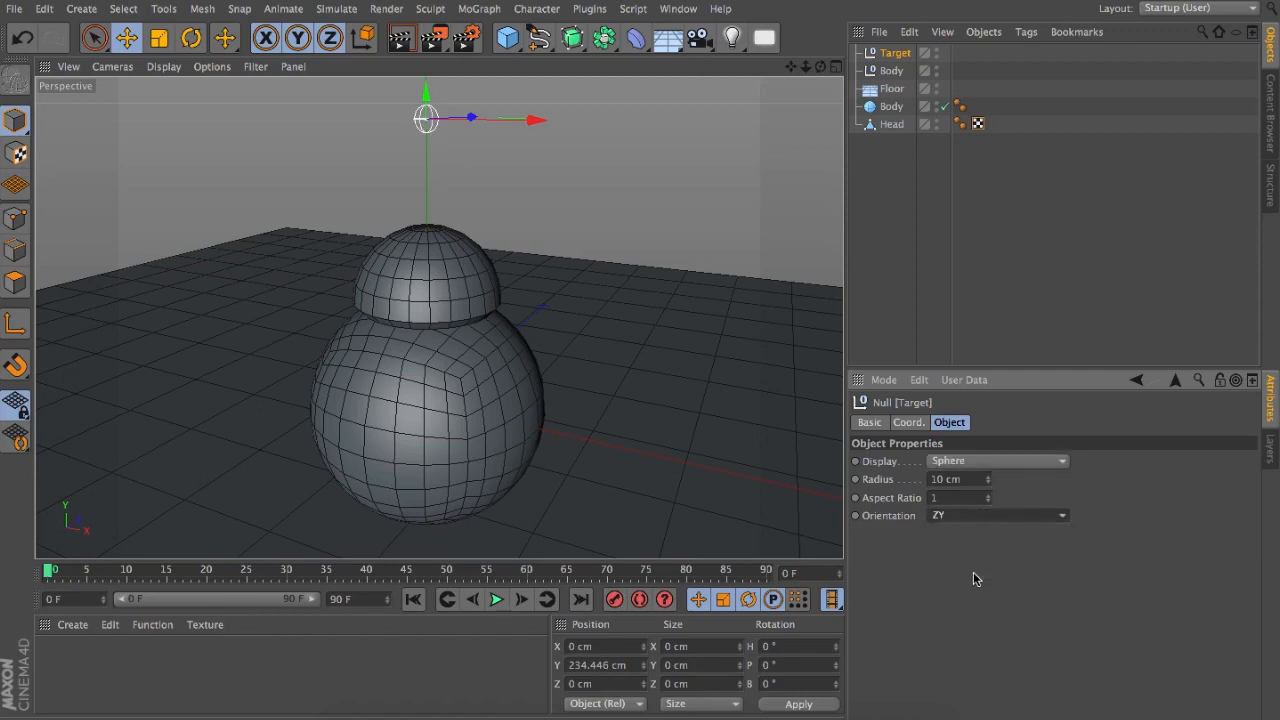
drag(987, 484, 989, 455)
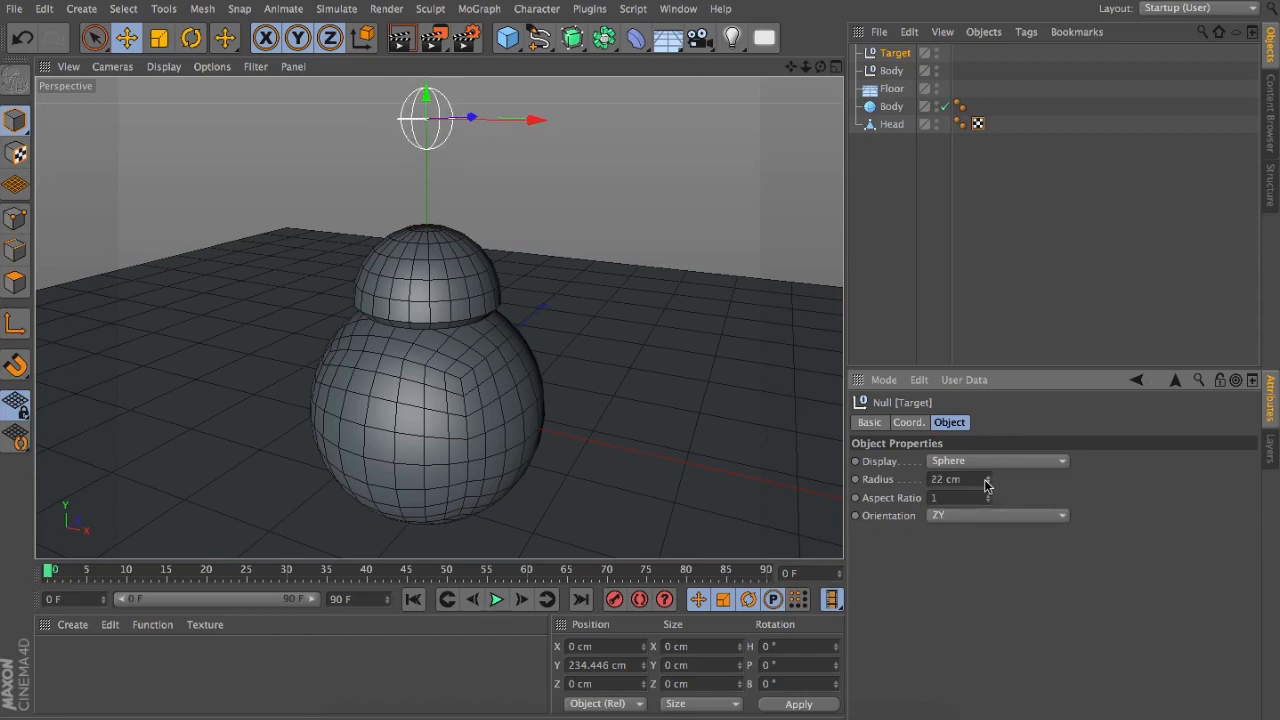
Step: Turn on Use Color for the Target null and set its display color to a turquoise with hue 169°
click(868, 423)
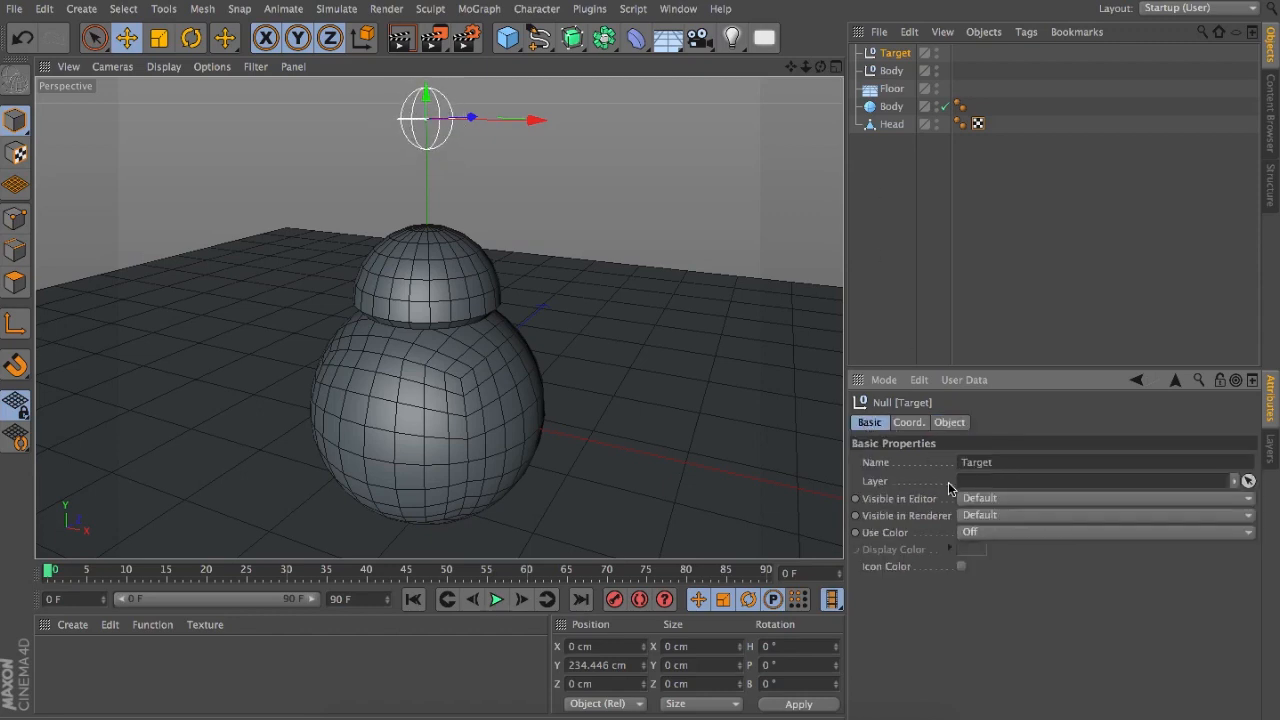
click(1003, 534)
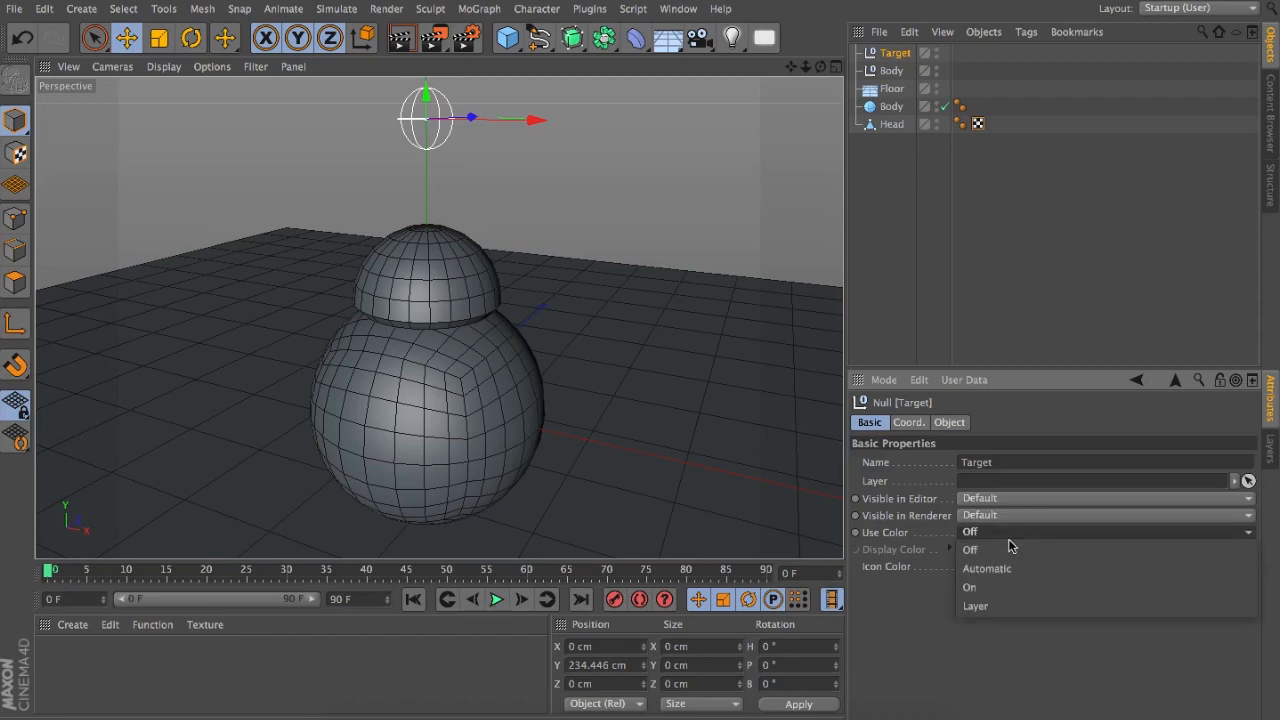
click(1010, 590)
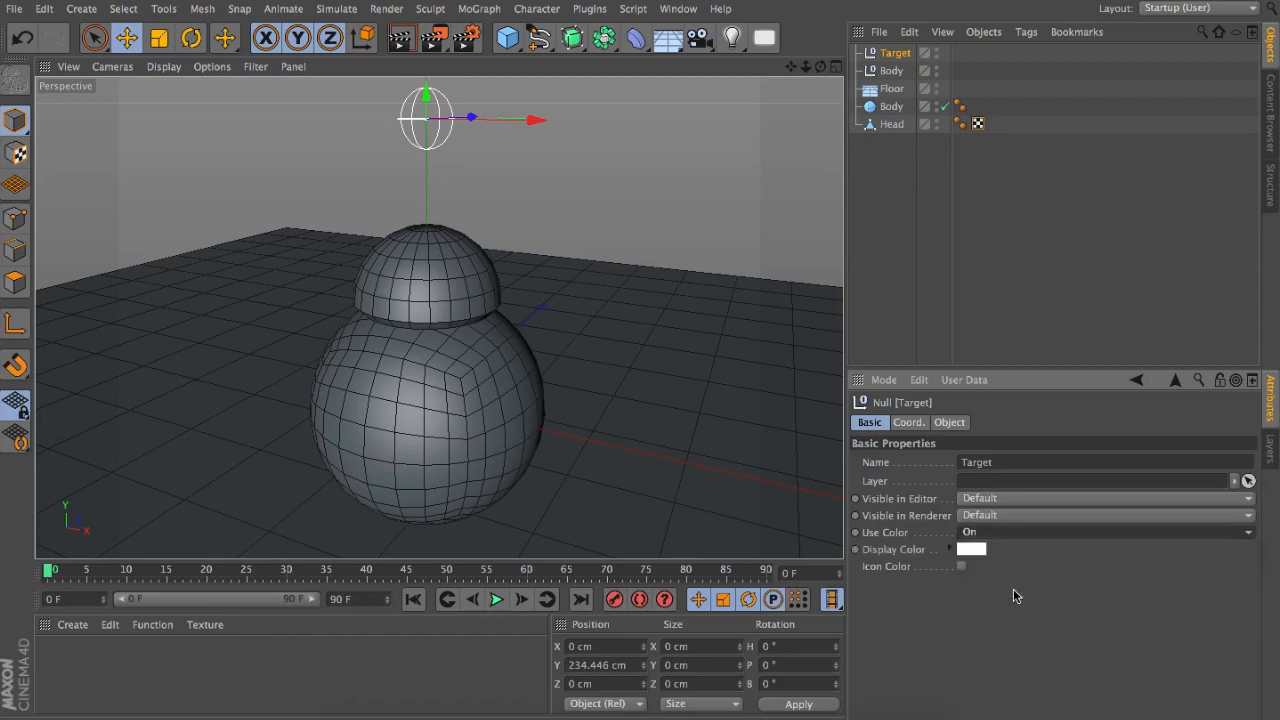
click(975, 553)
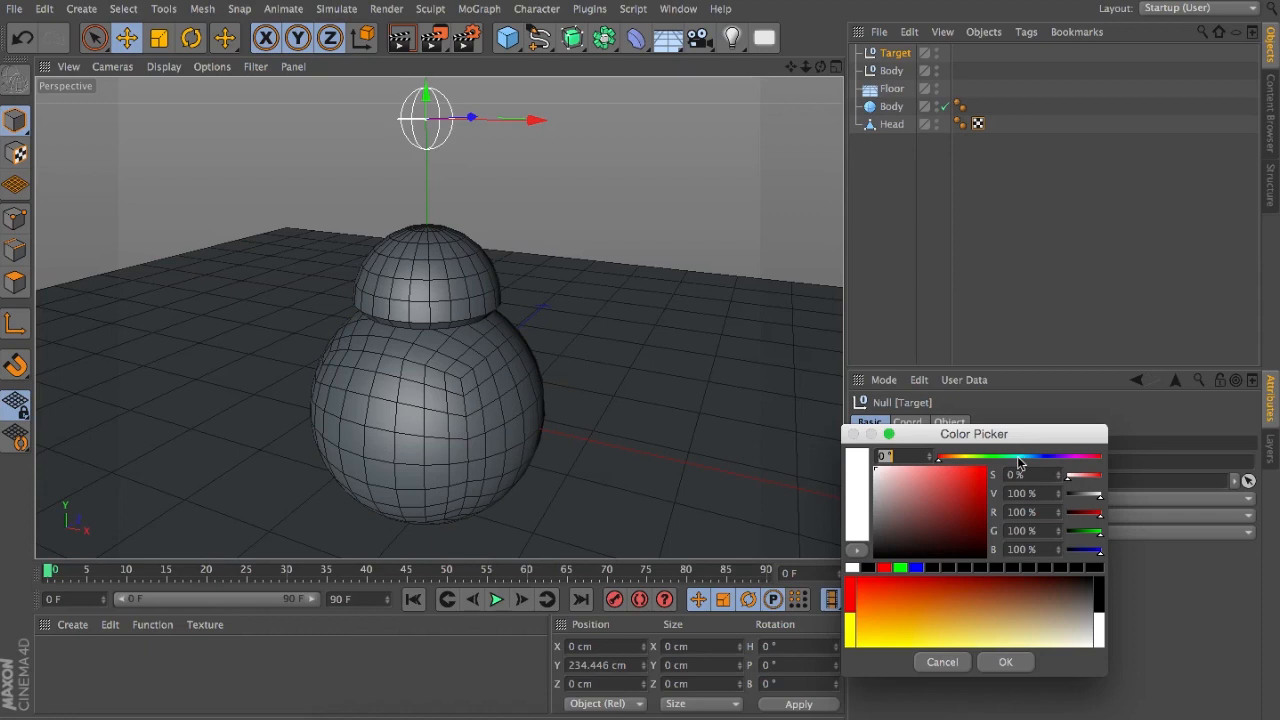
click(1015, 456)
drag(975, 498, 1037, 403)
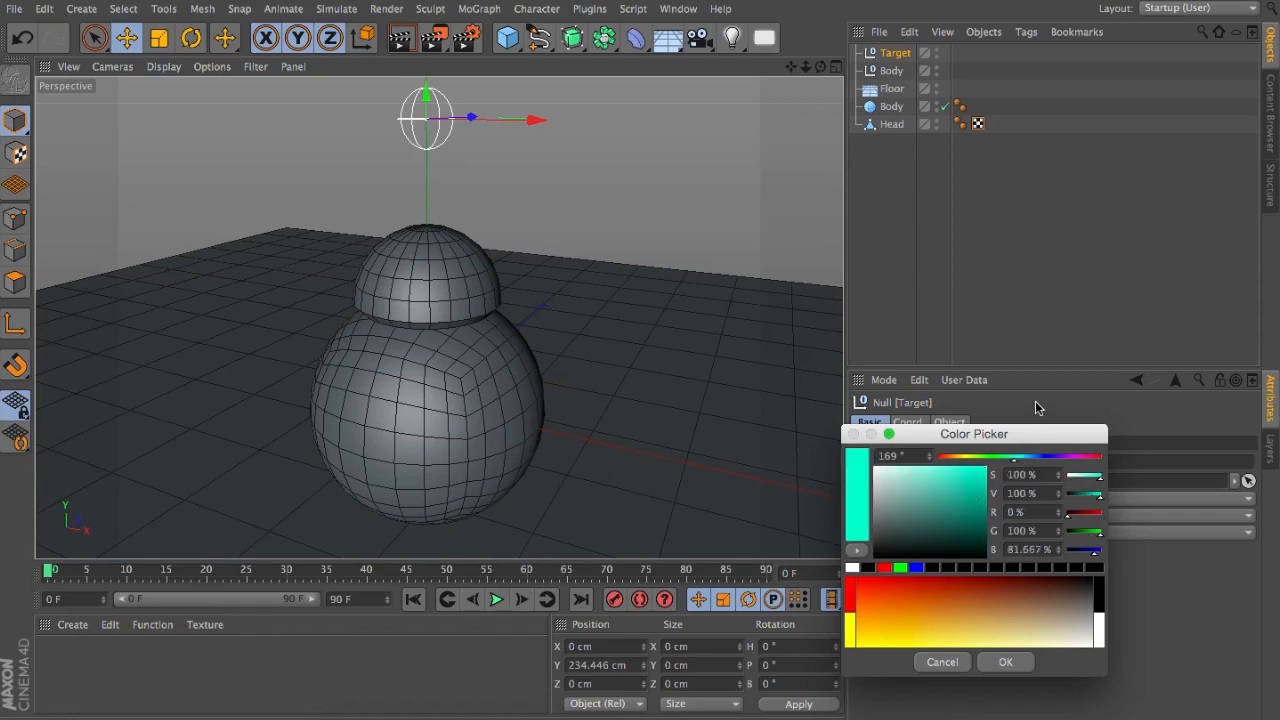
click(1005, 661)
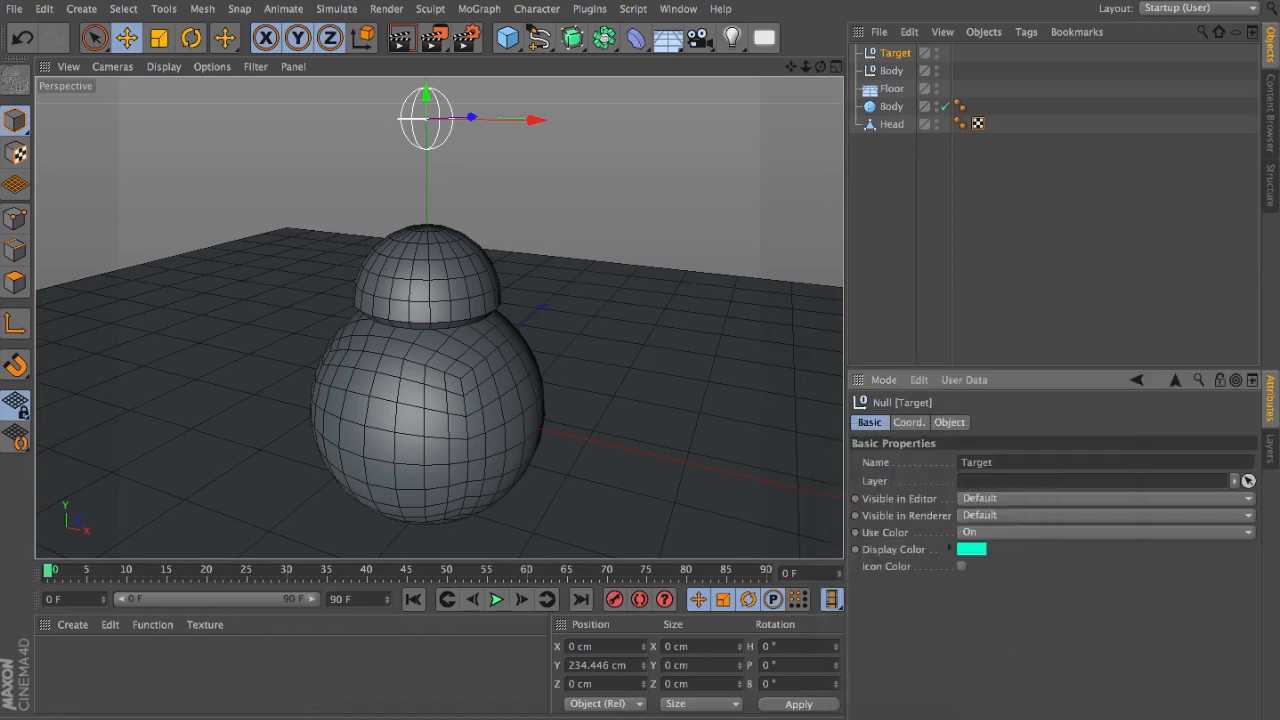
click(868, 167)
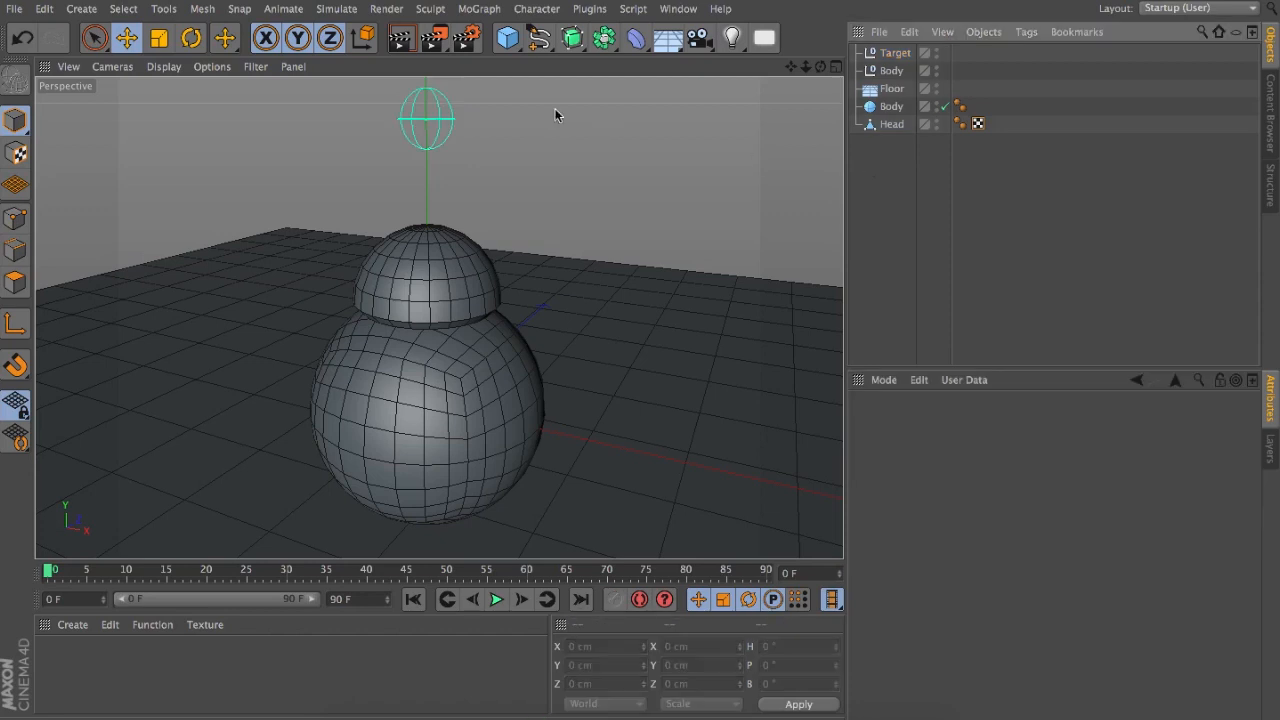
drag(821, 67, 438, 318)
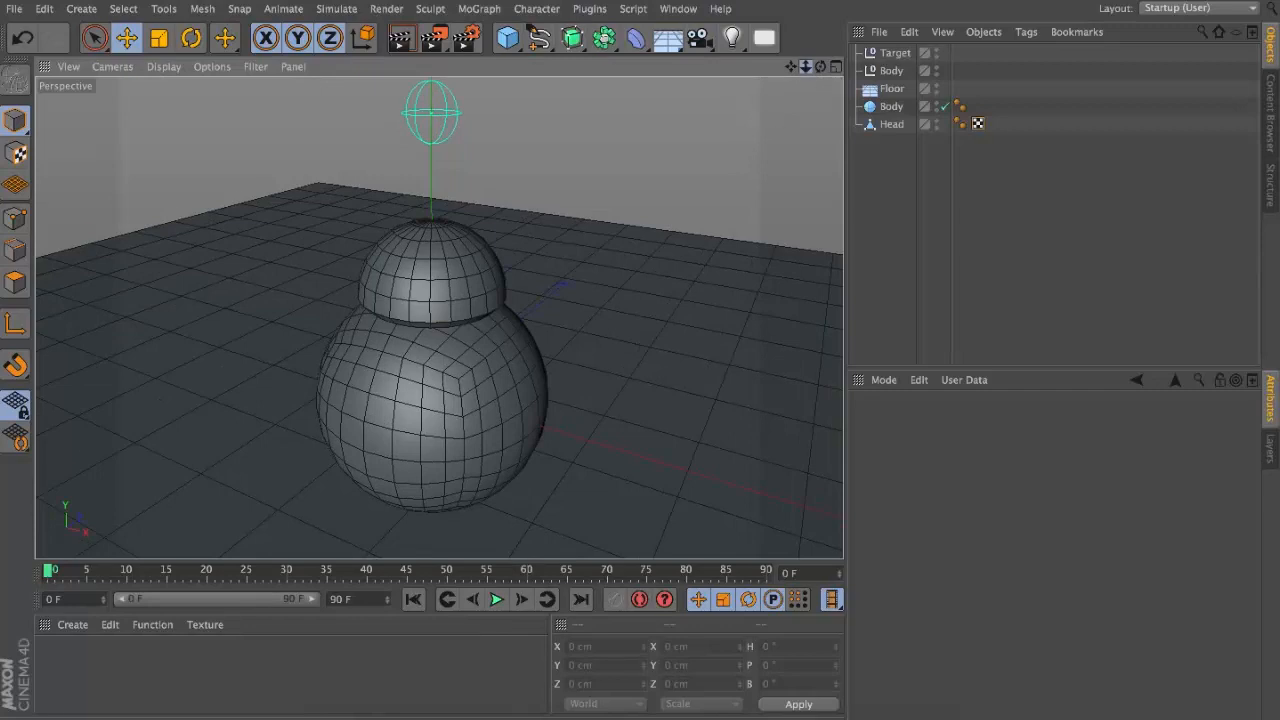
drag(806, 67, 438, 318)
drag(791, 67, 438, 318)
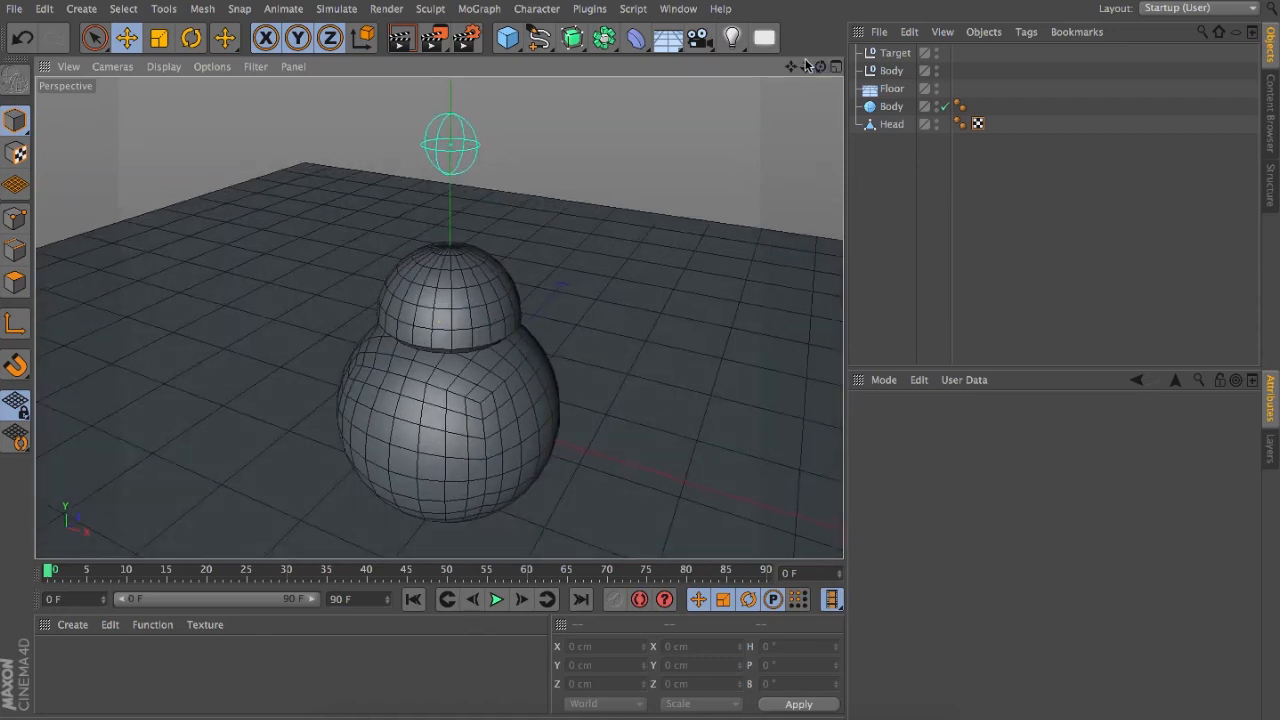
drag(791, 67, 439, 318)
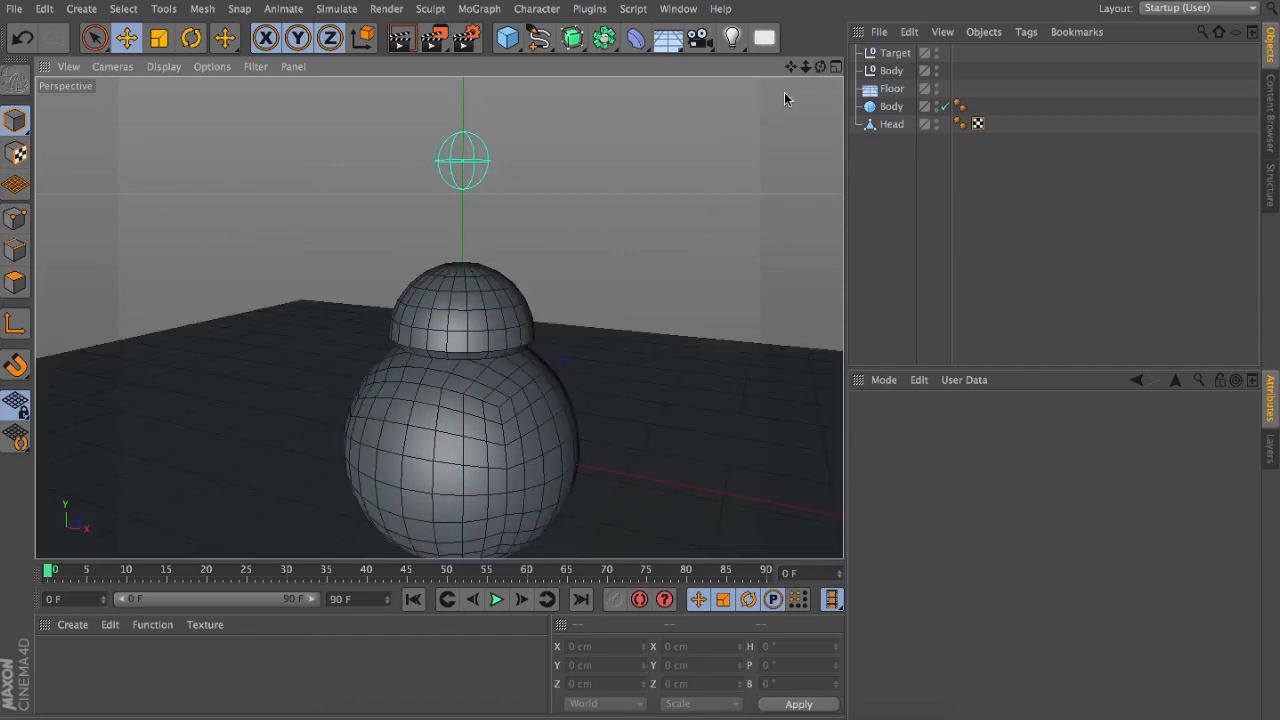
drag(821, 67, 761, 47)
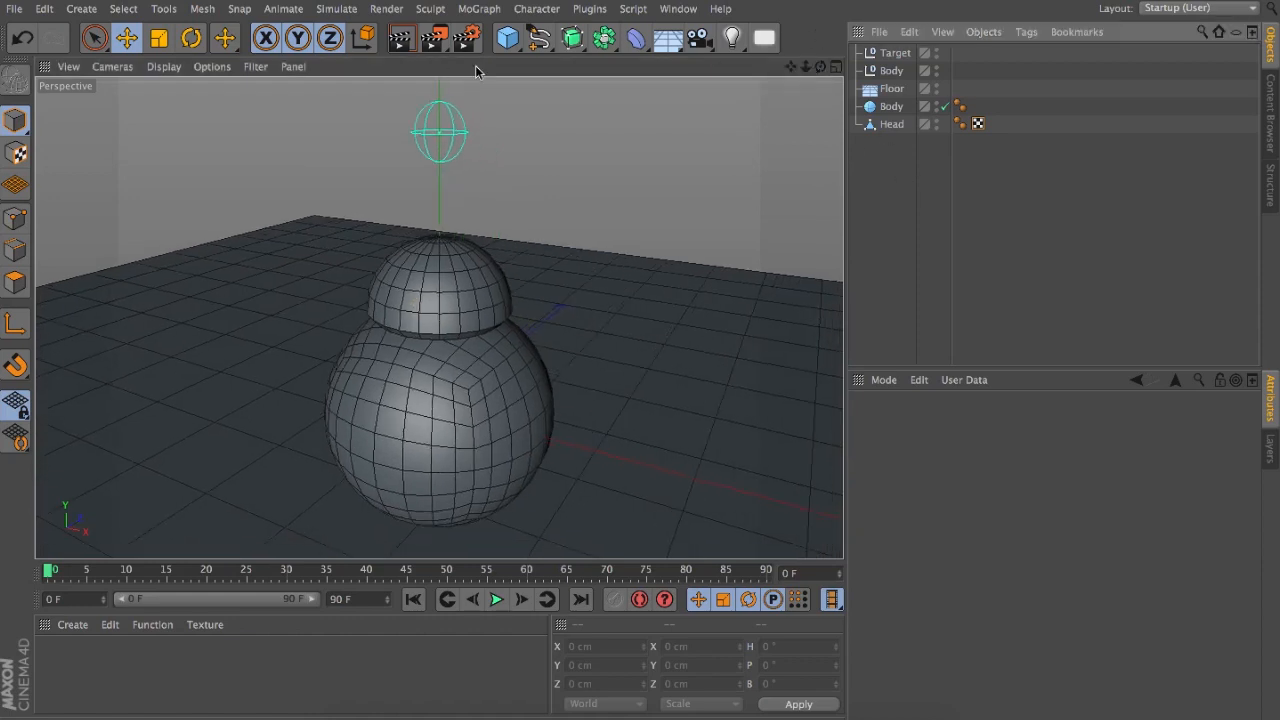
Step: Add another null object to the scene and rename it Xpresso
drag(508, 38, 551, 57)
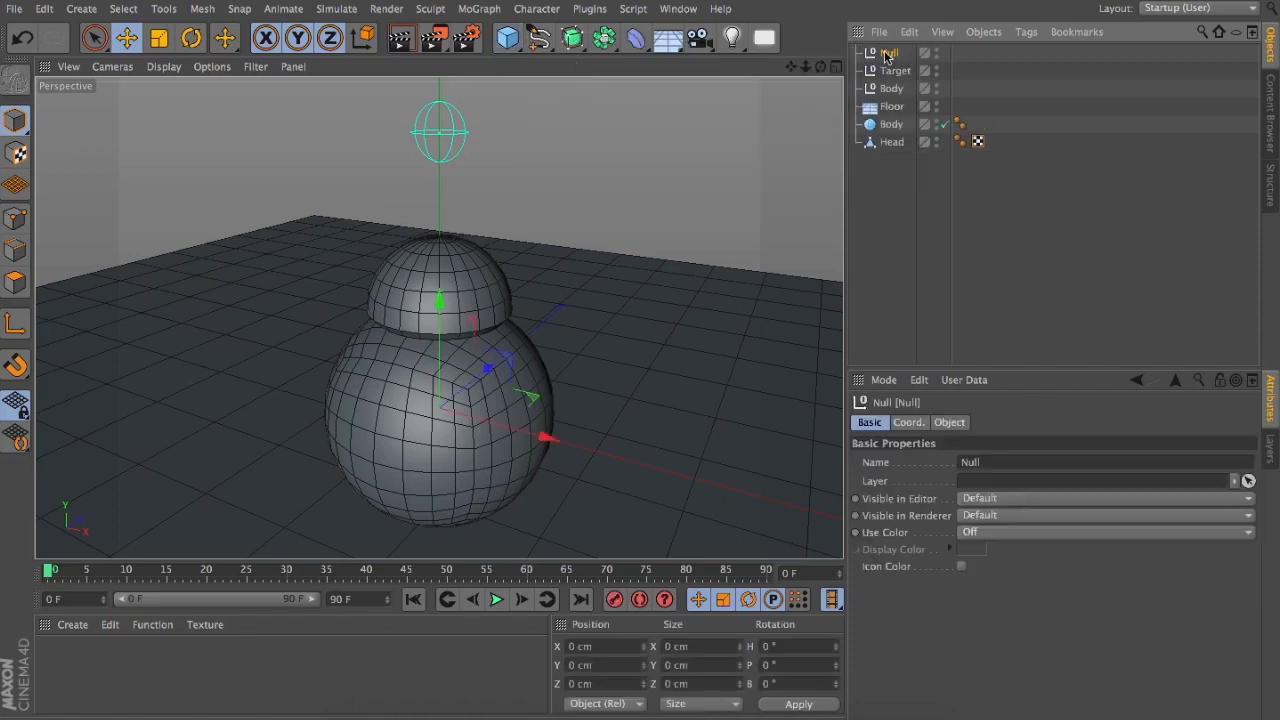
double_click(888, 53)
text(Xpresso)
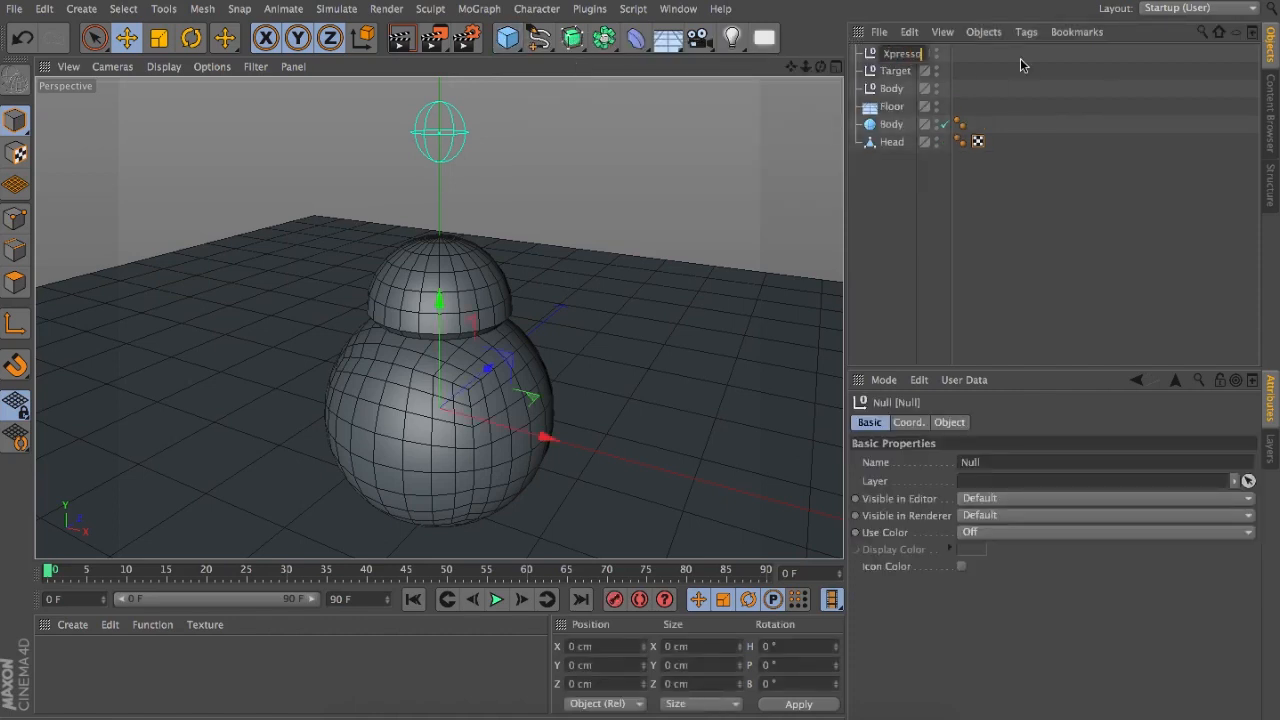
click(856, 244)
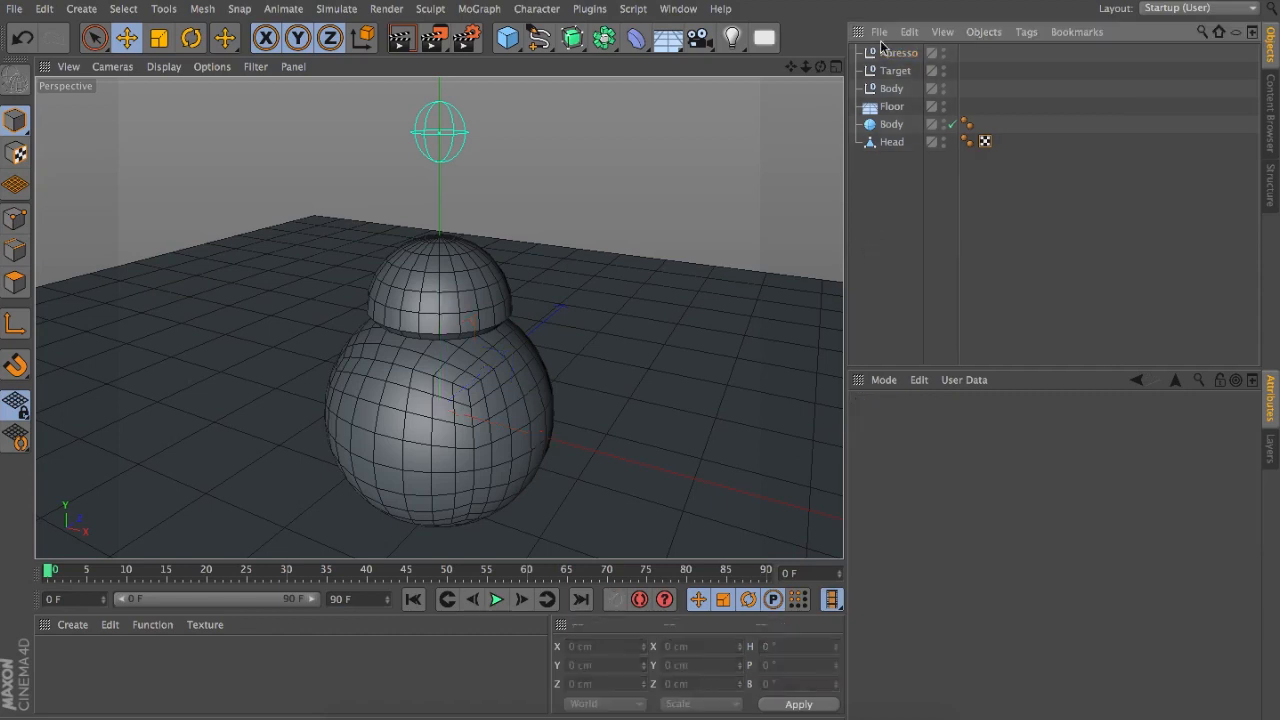
Step: Add an XPresso tag to the Xpresso null and move its editor window clear of the model
click(900, 54)
click(1026, 32)
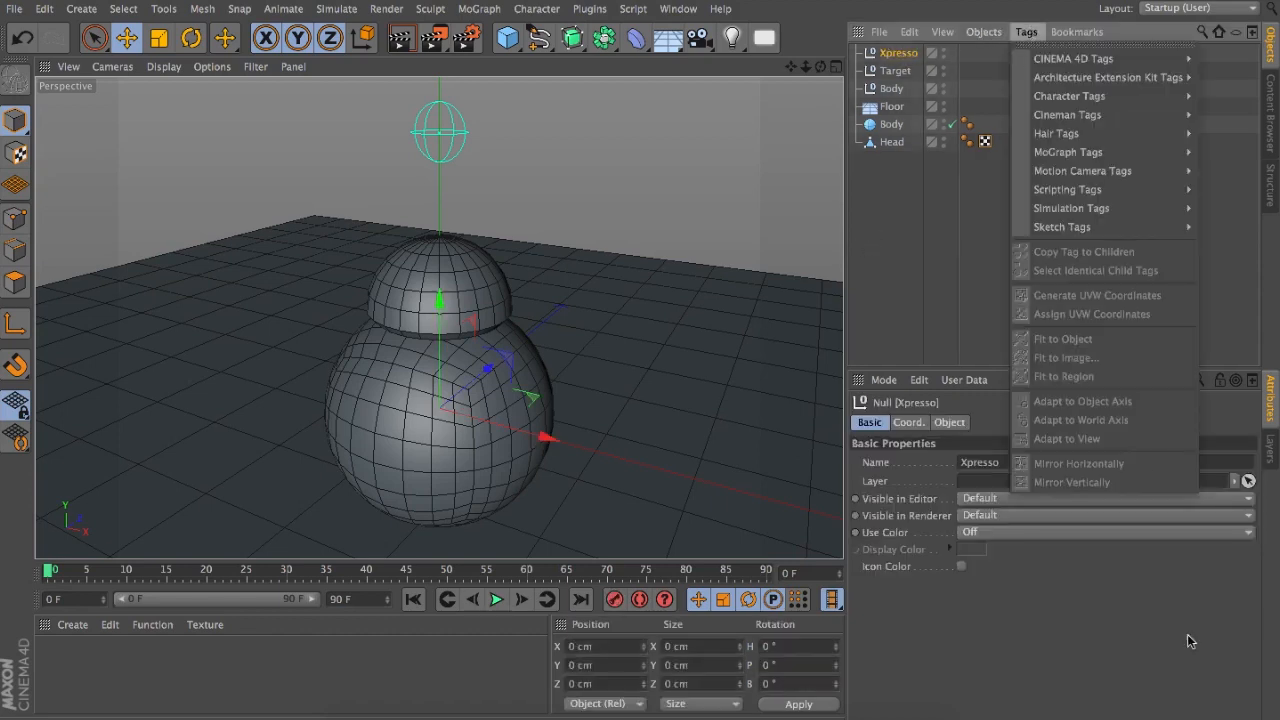
mouse_move(1070, 58)
click(924, 501)
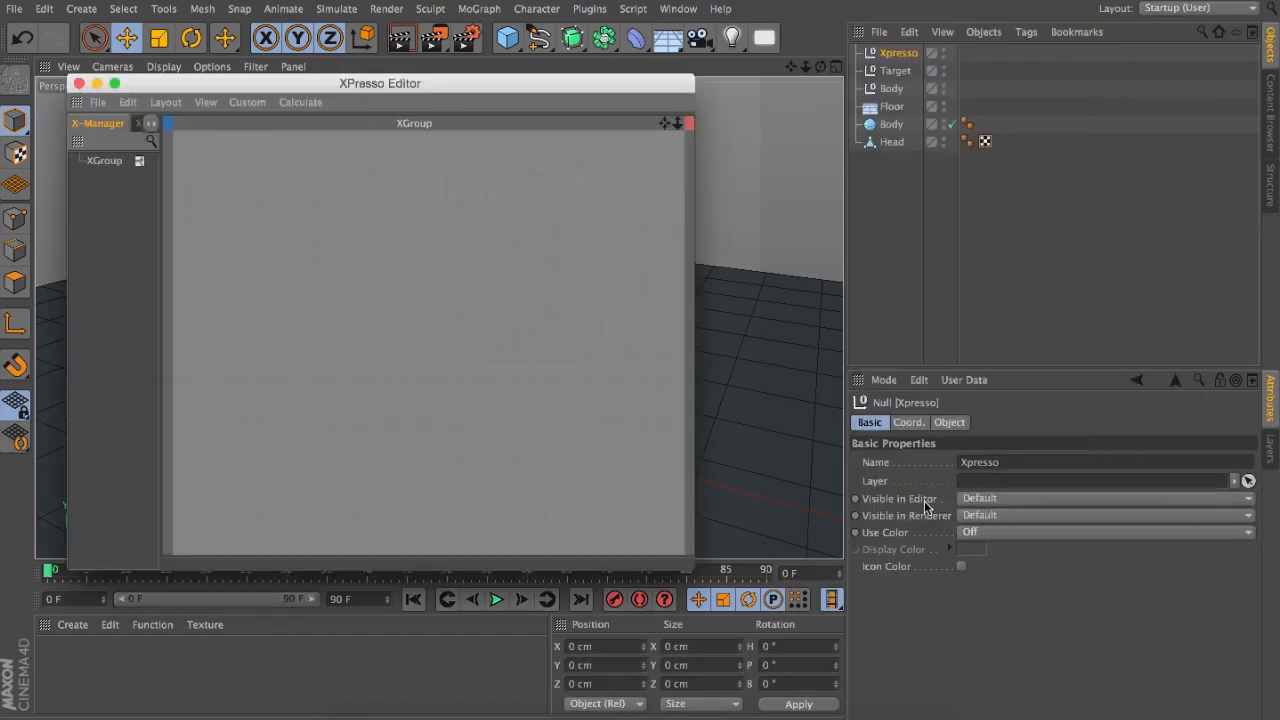
drag(514, 83, 1033, 152)
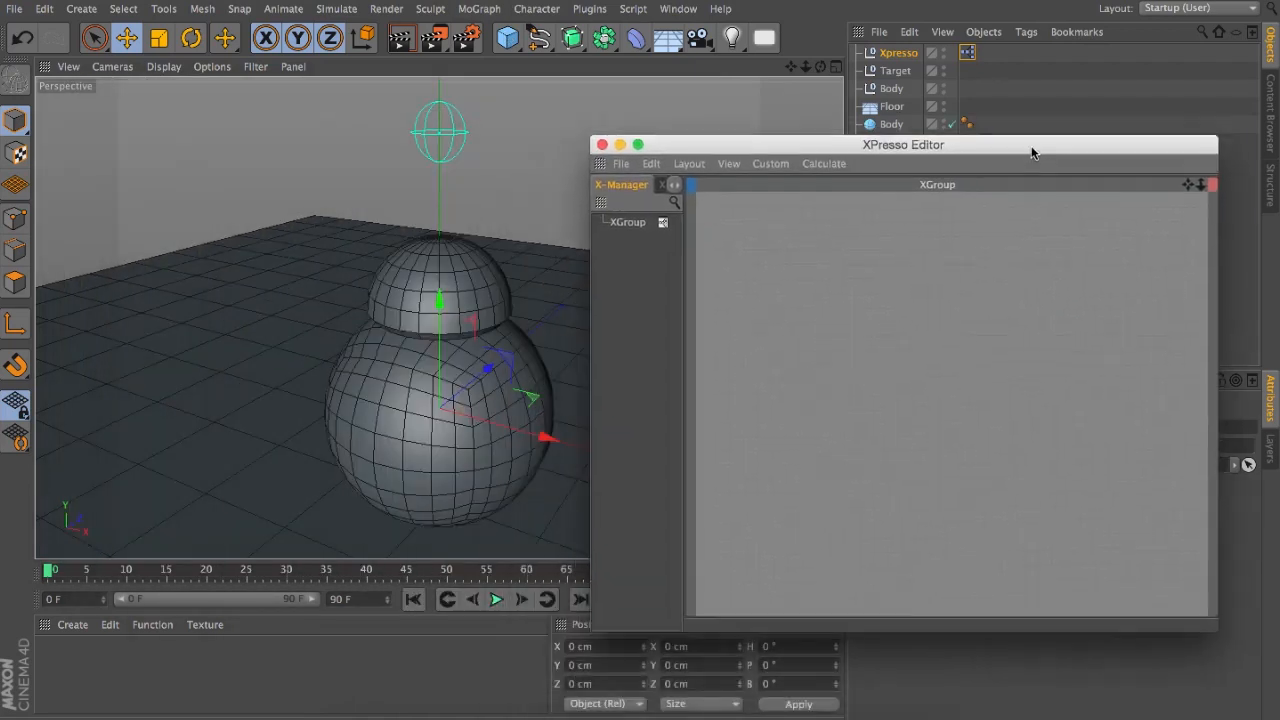
Step: Add a Ray Collision node to the XGroup and place it in the middle of the graph
right_click(830, 282)
mouse_move(891, 289)
mouse_move(1027, 289)
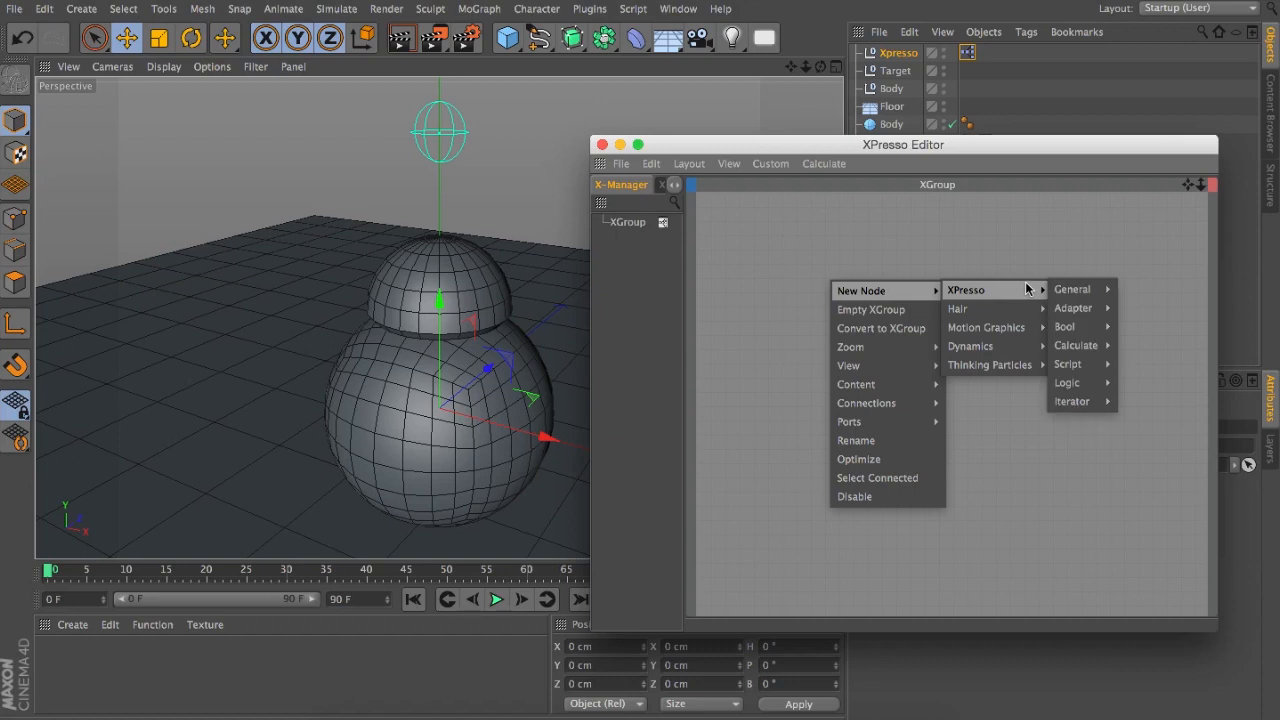
mouse_move(1092, 283)
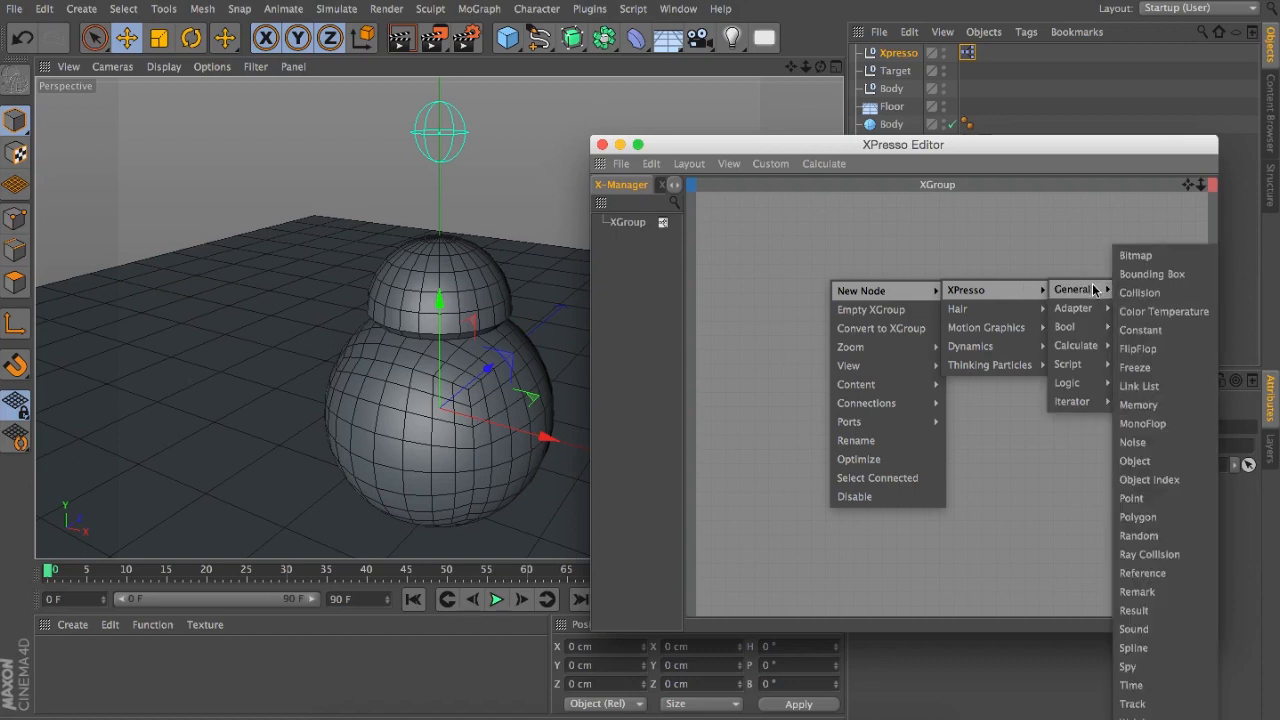
click(1163, 556)
drag(840, 257, 953, 309)
Step: Bring the Body null into the XPresso graph as a node in front of the Ray Collision node
drag(907, 145, 869, 184)
click(903, 76)
click(892, 95)
drag(727, 318, 727, 318)
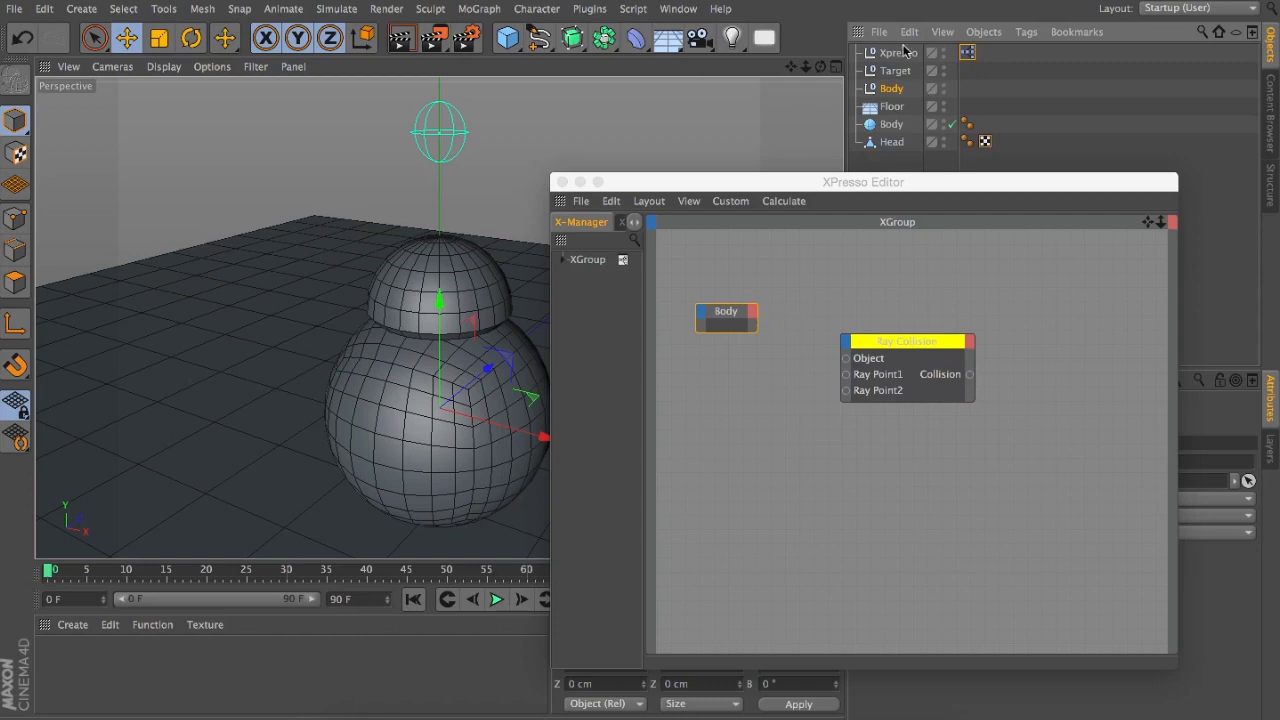
click(752, 314)
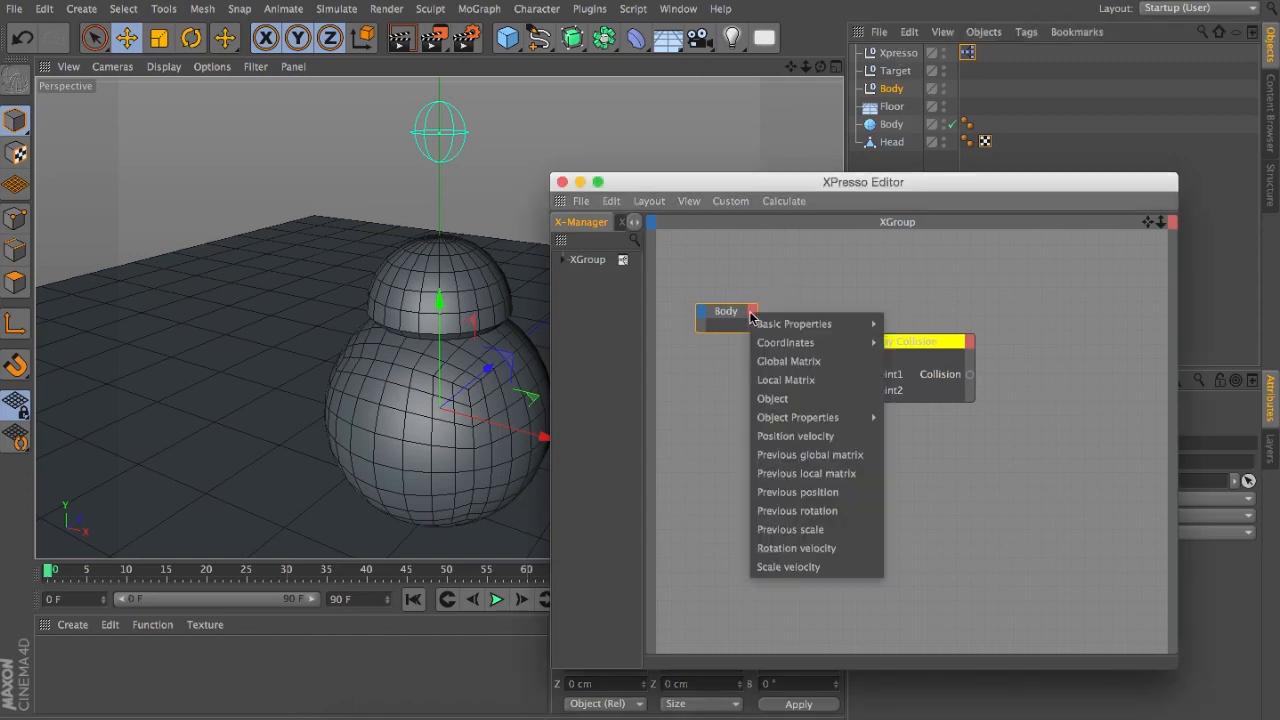
click(780, 399)
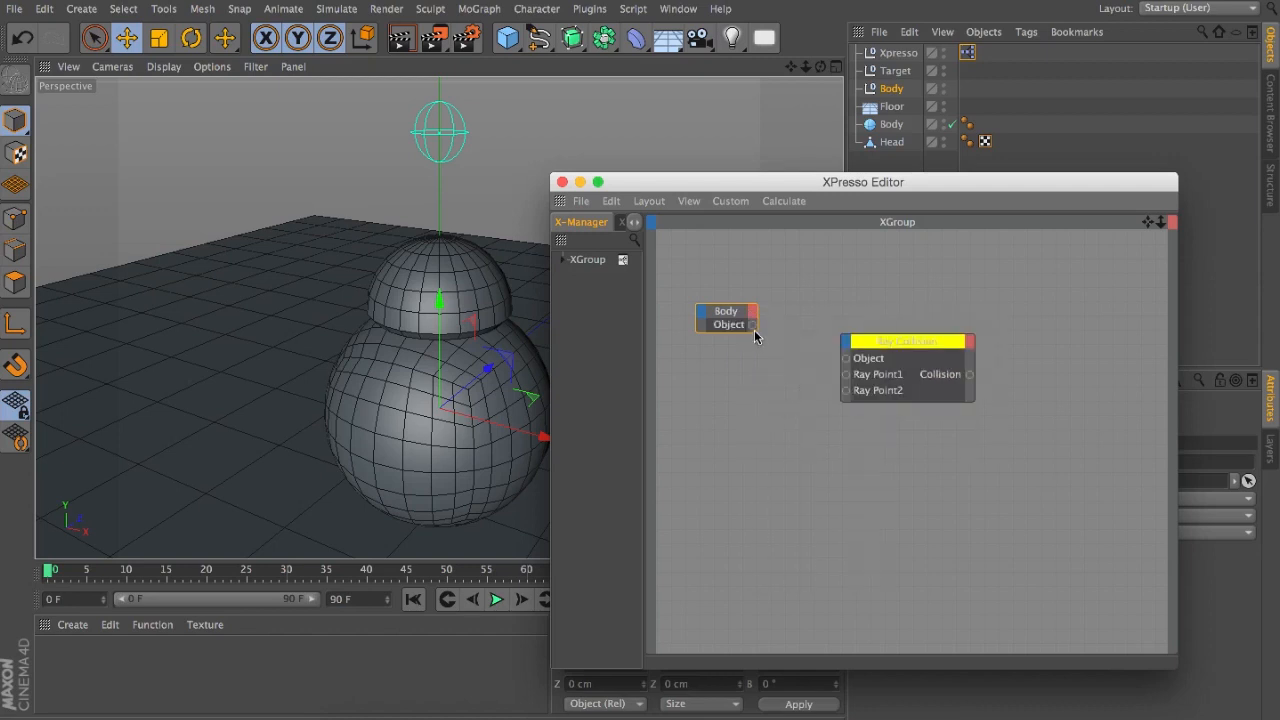
drag(826, 398, 846, 376)
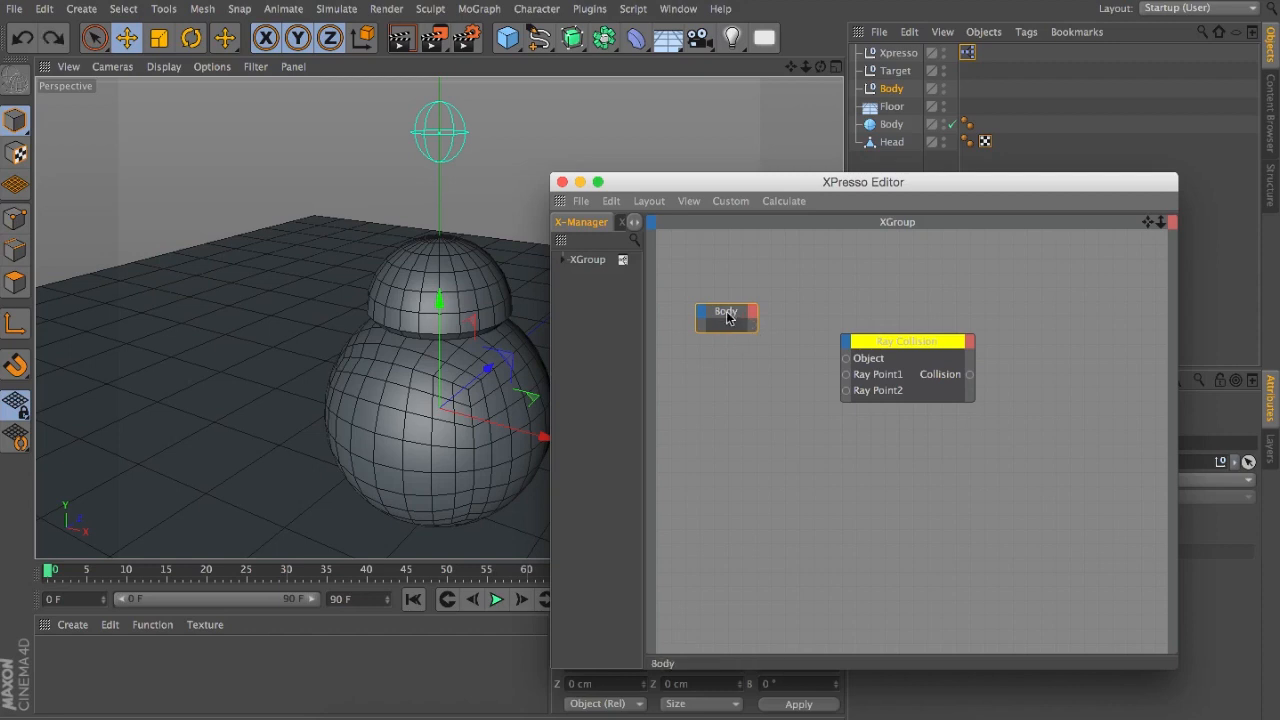
Step: Add the Body sphere as a node with an Object output and connect it to the Ray Collision node's Object input
drag(728, 311, 710, 325)
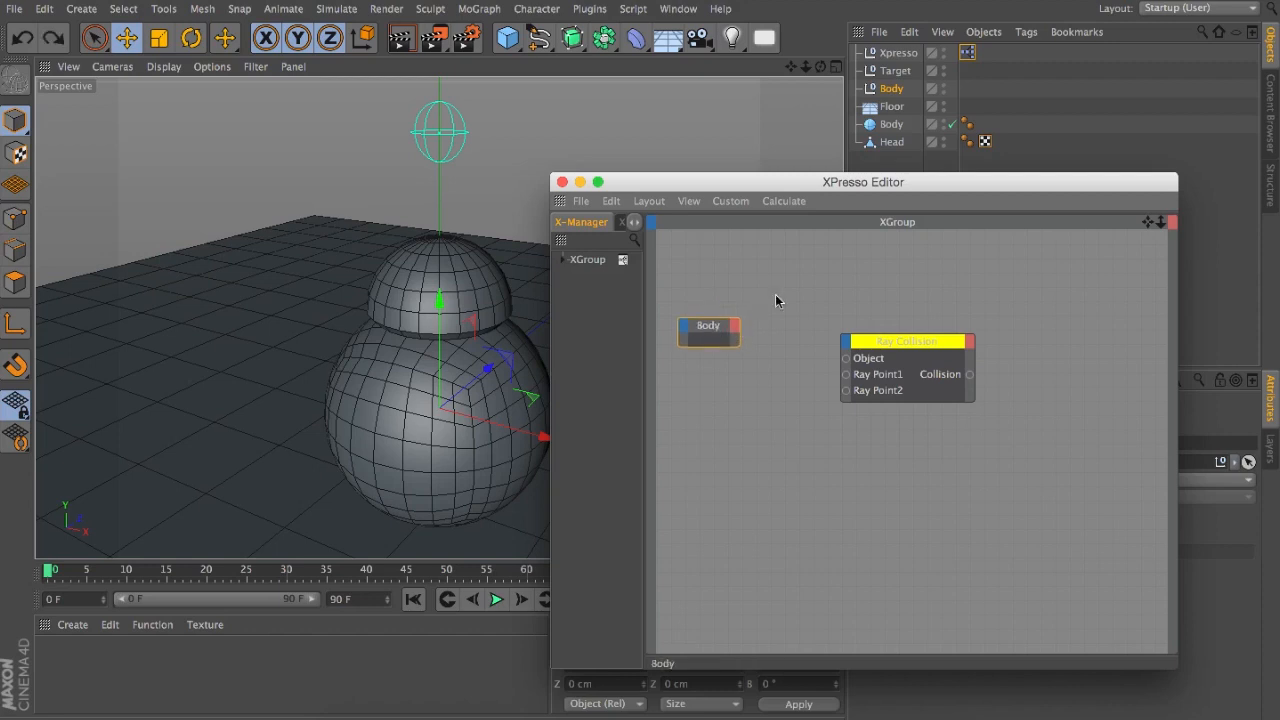
click(892, 127)
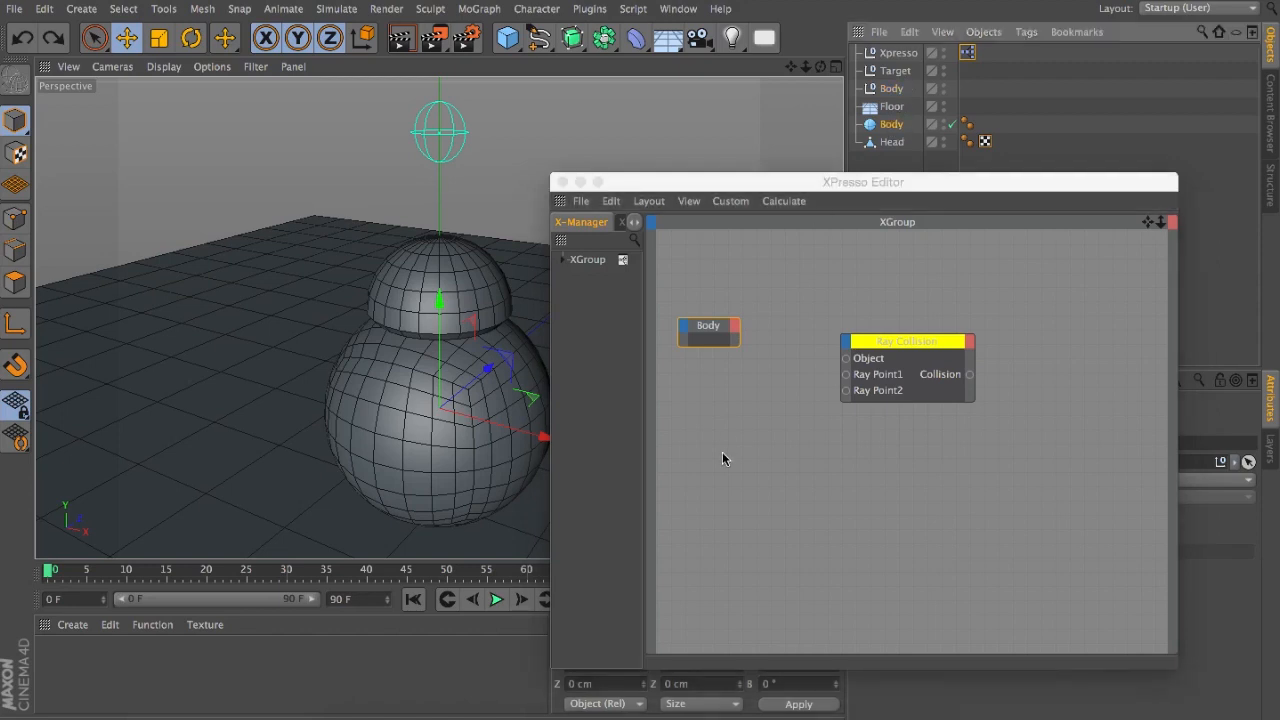
drag(707, 418, 699, 399)
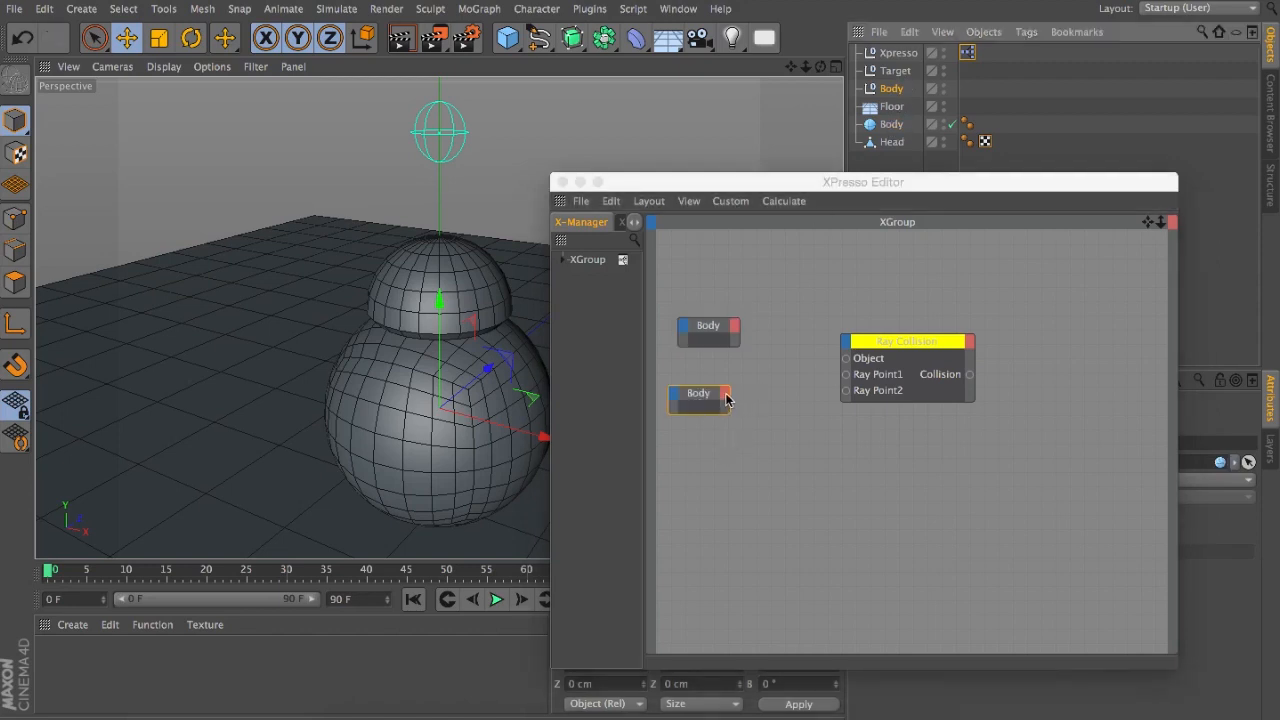
click(725, 396)
click(775, 478)
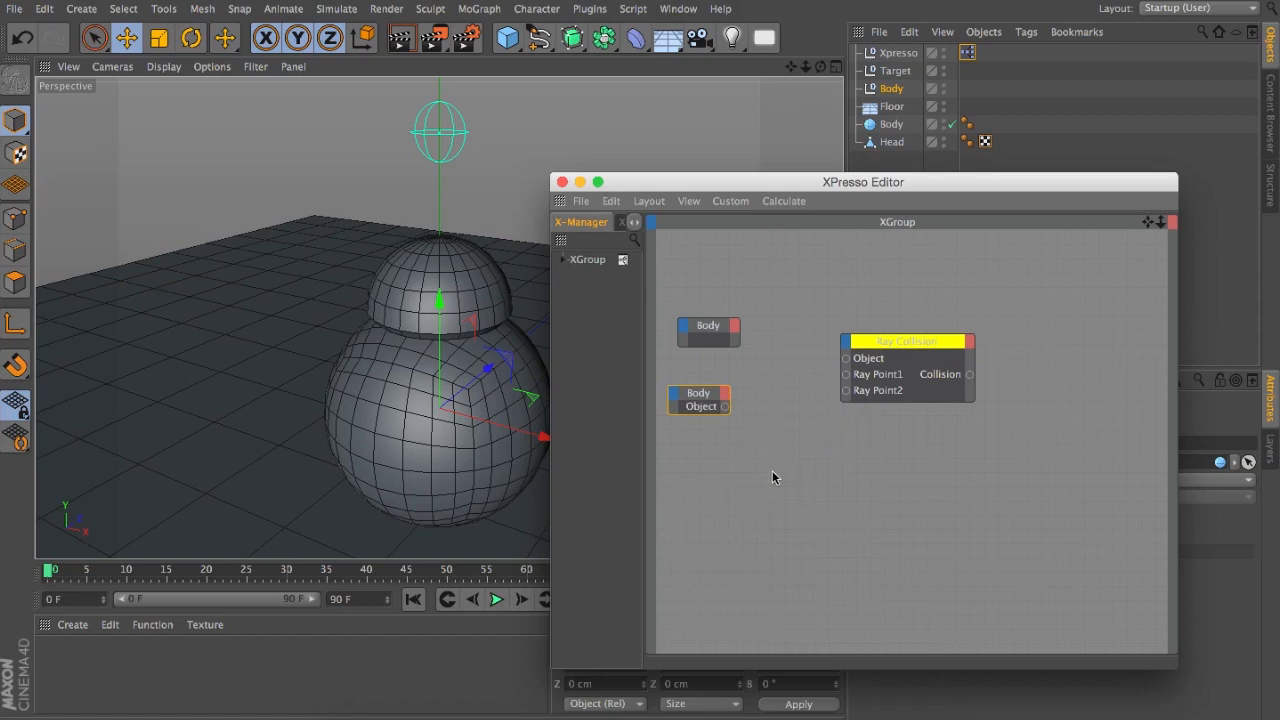
drag(725, 407, 866, 372)
Step: Arrange the nodes with the Body sphere above the Body null and the Ray Collision node beside them
drag(717, 330, 730, 506)
drag(708, 398, 722, 270)
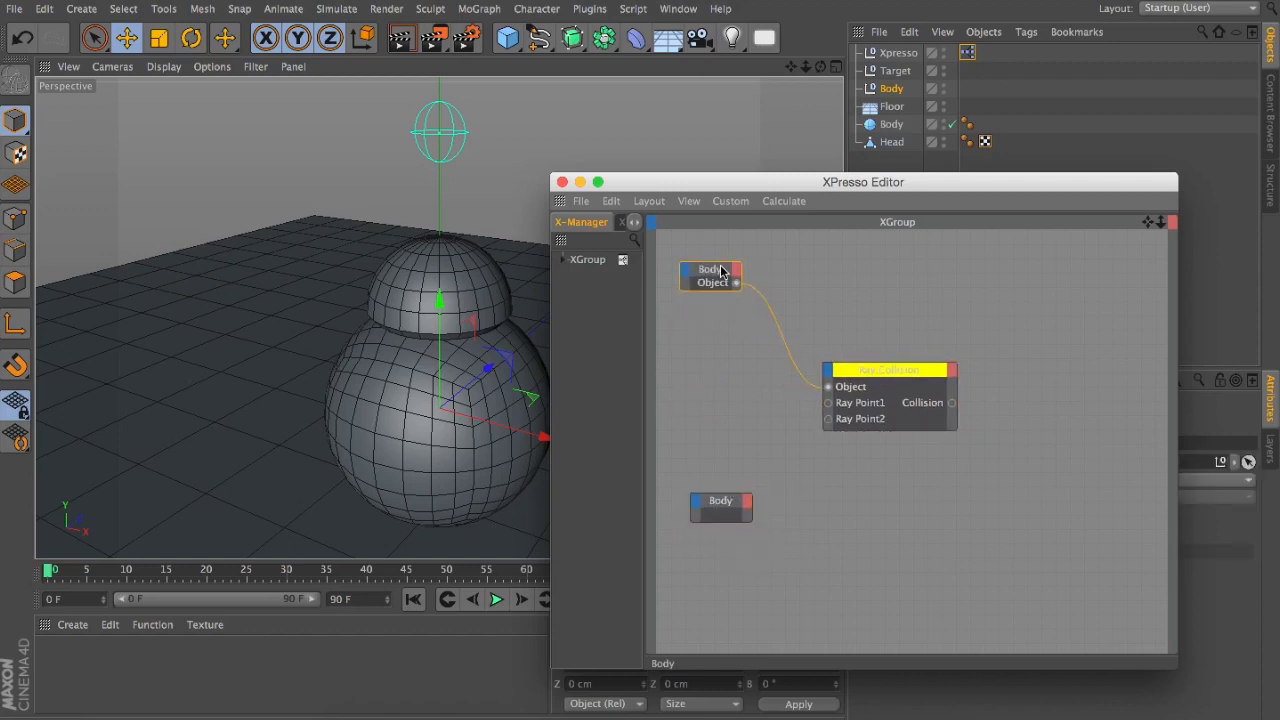
drag(890, 369, 897, 297)
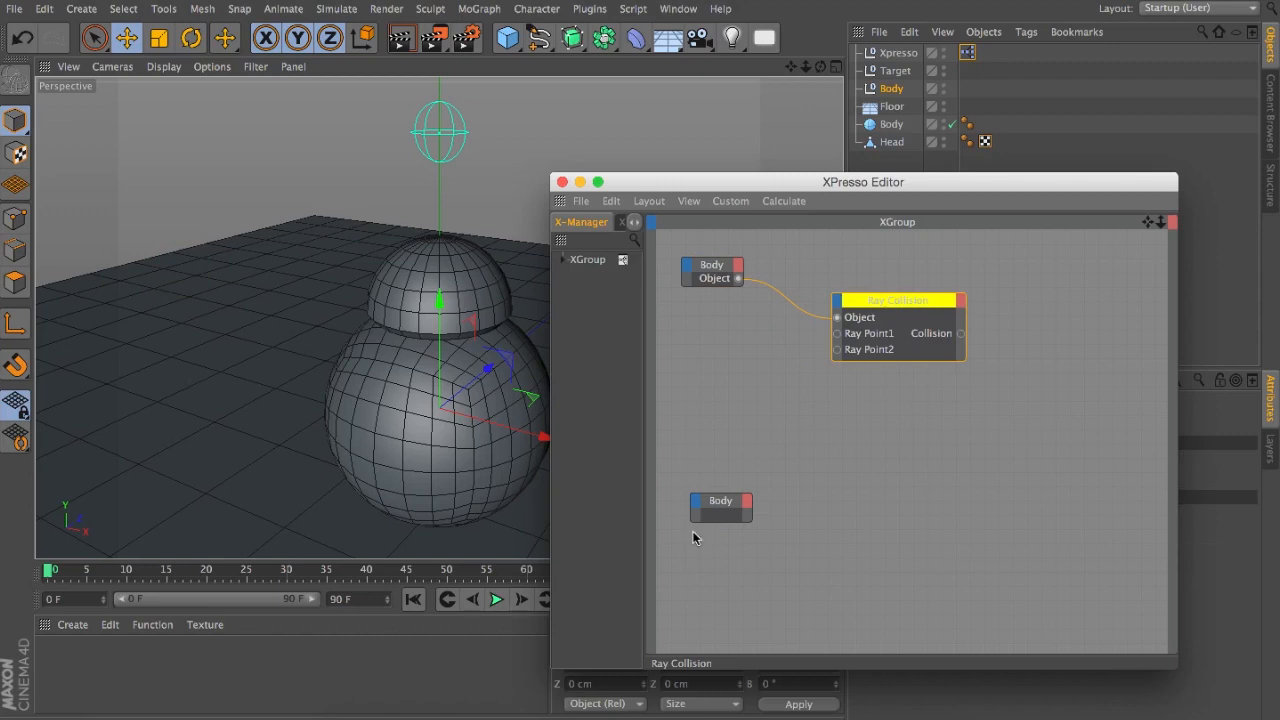
click(721, 497)
drag(722, 492, 712, 376)
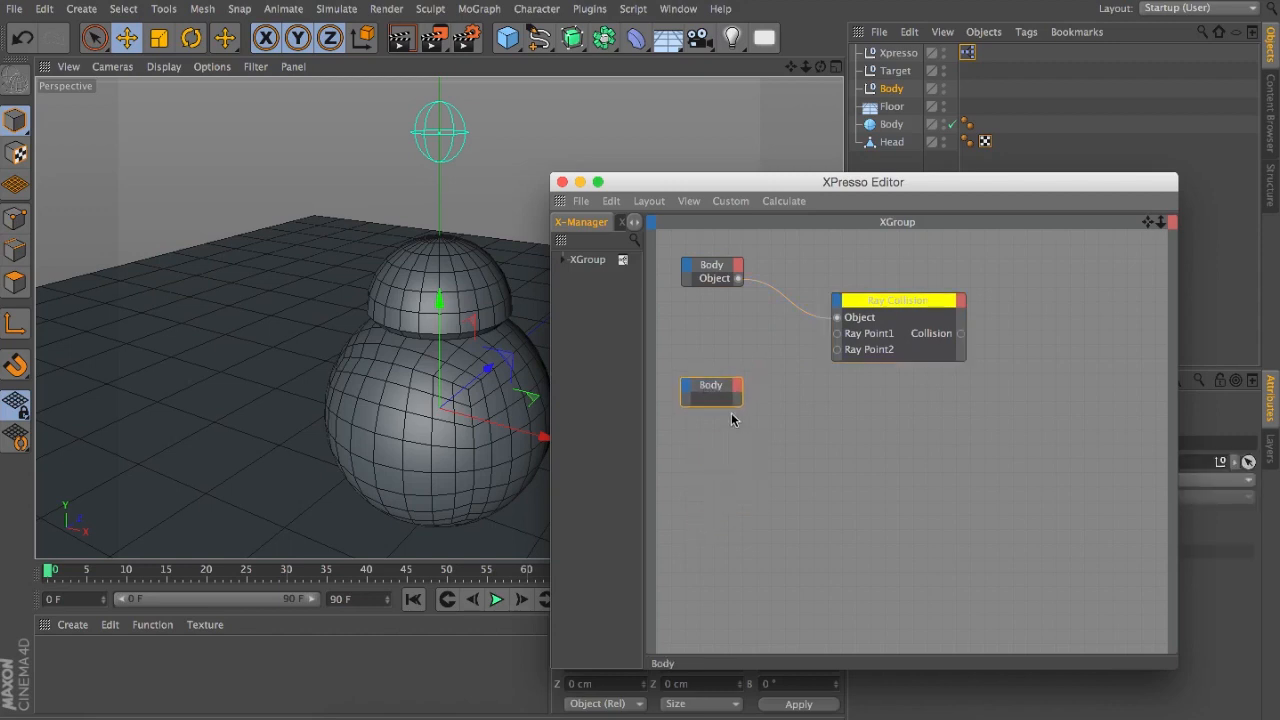
Step: Add the Target null as a node and place it between the two Body nodes
click(895, 71)
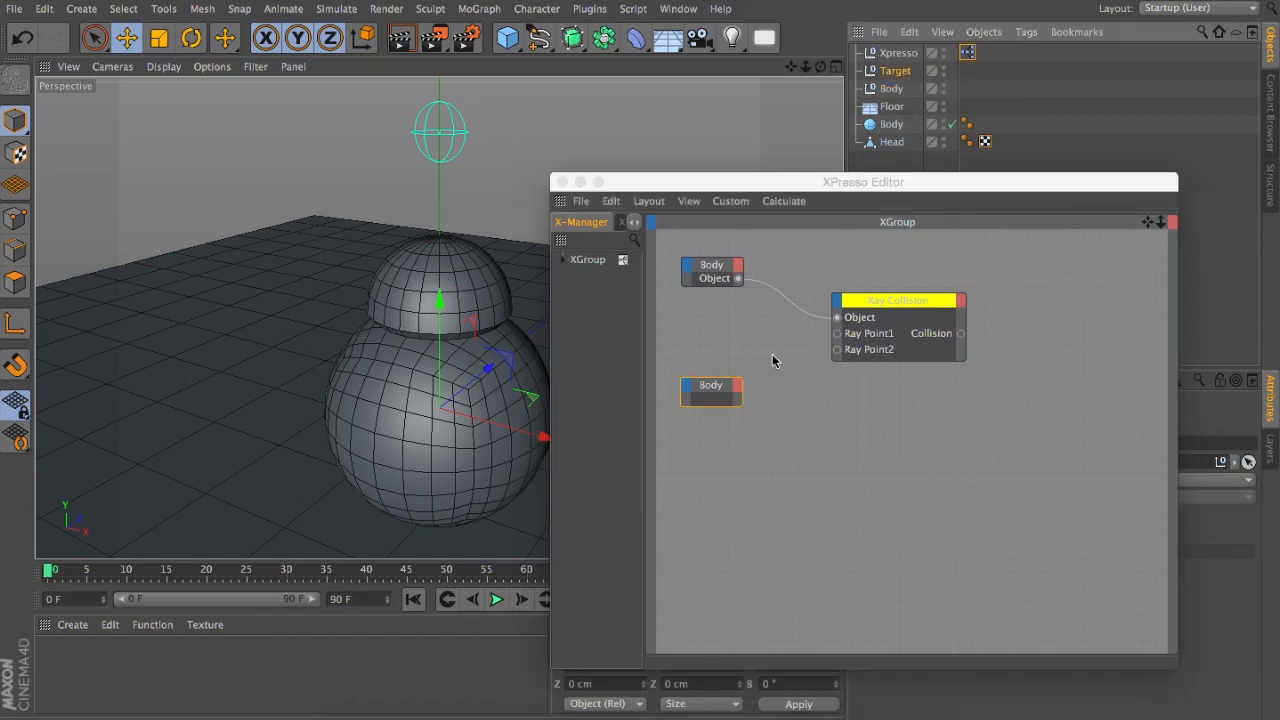
drag(705, 333, 705, 335)
drag(711, 384, 716, 456)
drag(697, 337, 707, 392)
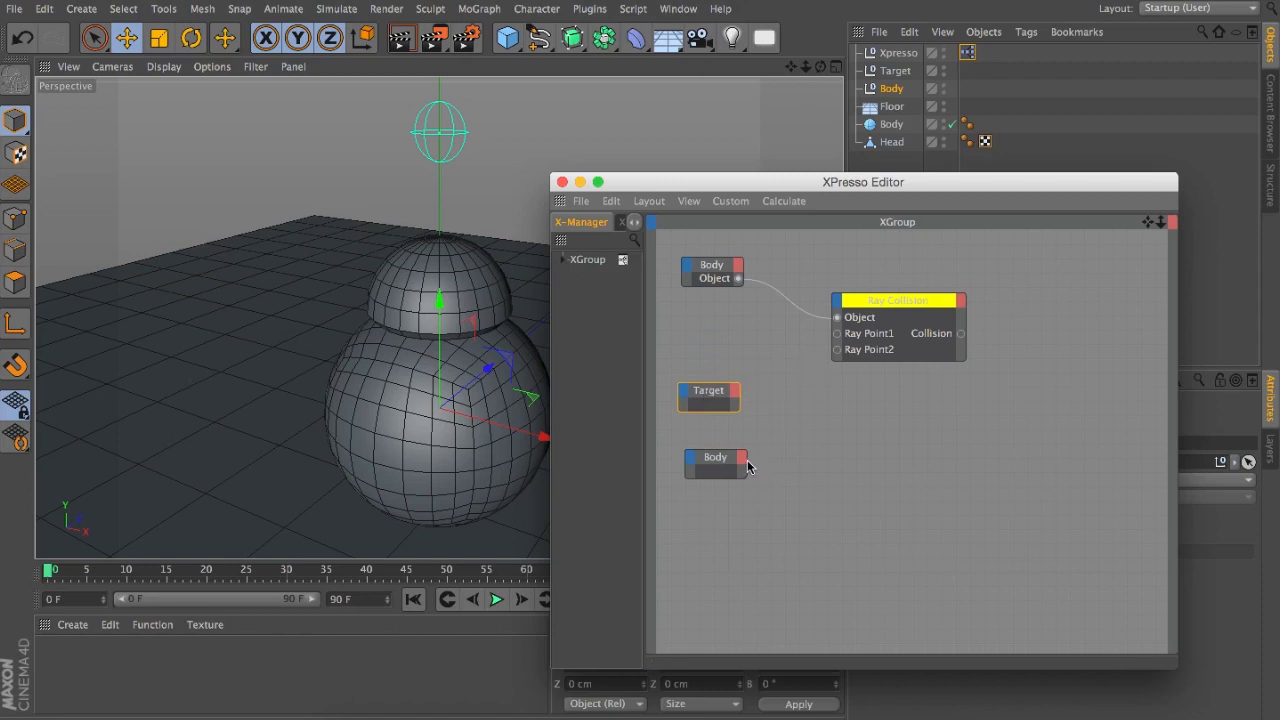
Step: Connect the Body null's Global Position output to Ray Point2 of the Ray Collision node
drag(838, 350, 738, 461)
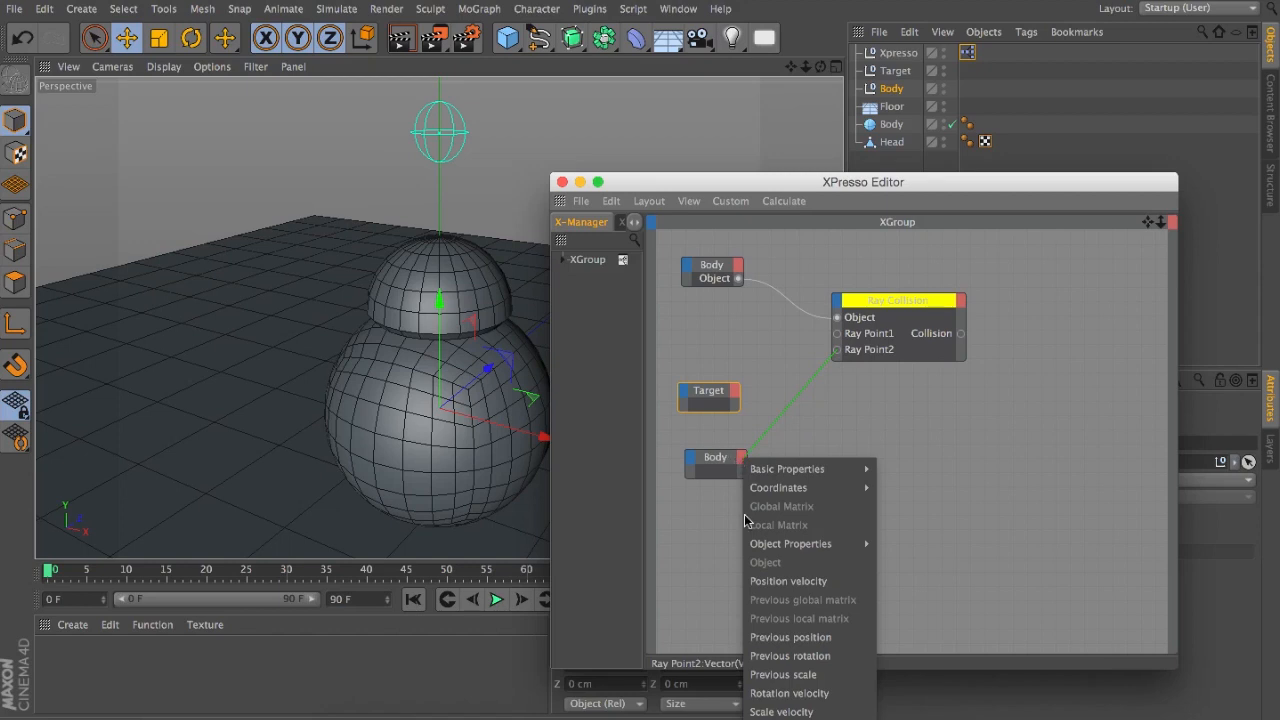
mouse_move(799, 490)
mouse_move(953, 533)
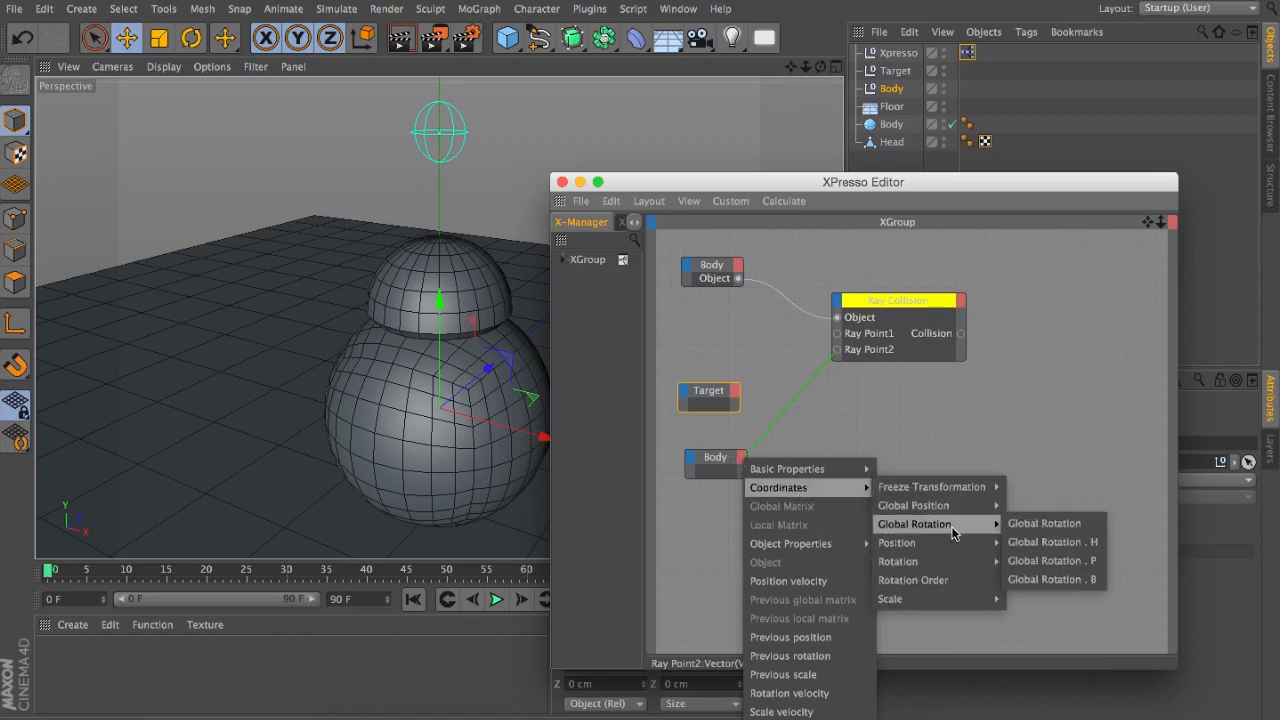
mouse_move(913, 505)
click(1030, 506)
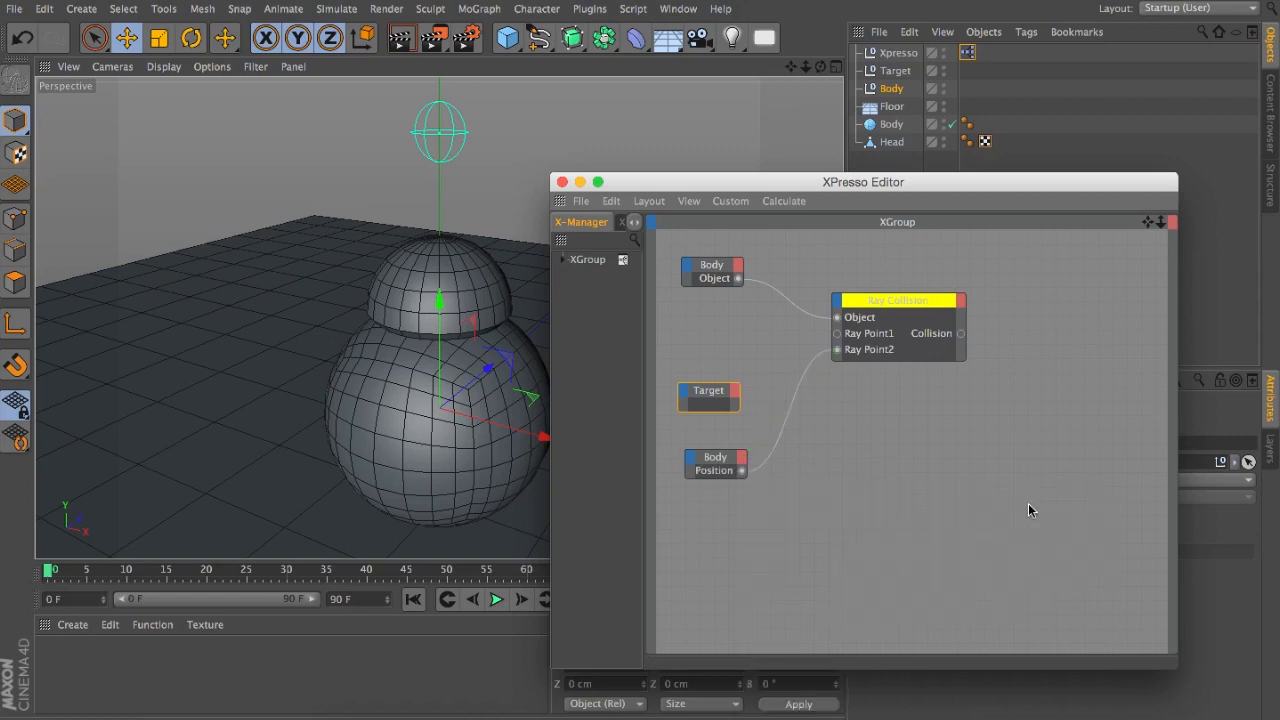
Step: Connect the Target node's Global Position output to Ray Point1 of the Ray Collision node
drag(837, 333, 736, 391)
mouse_move(807, 425)
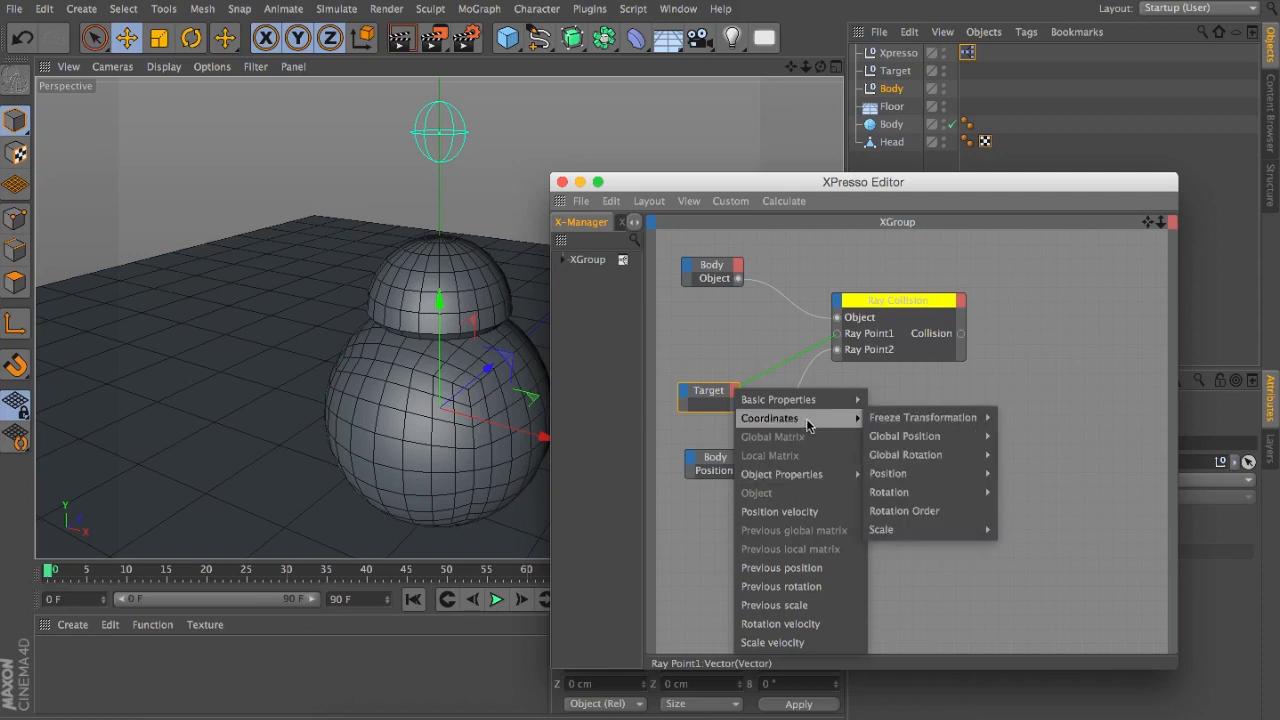
mouse_move(948, 436)
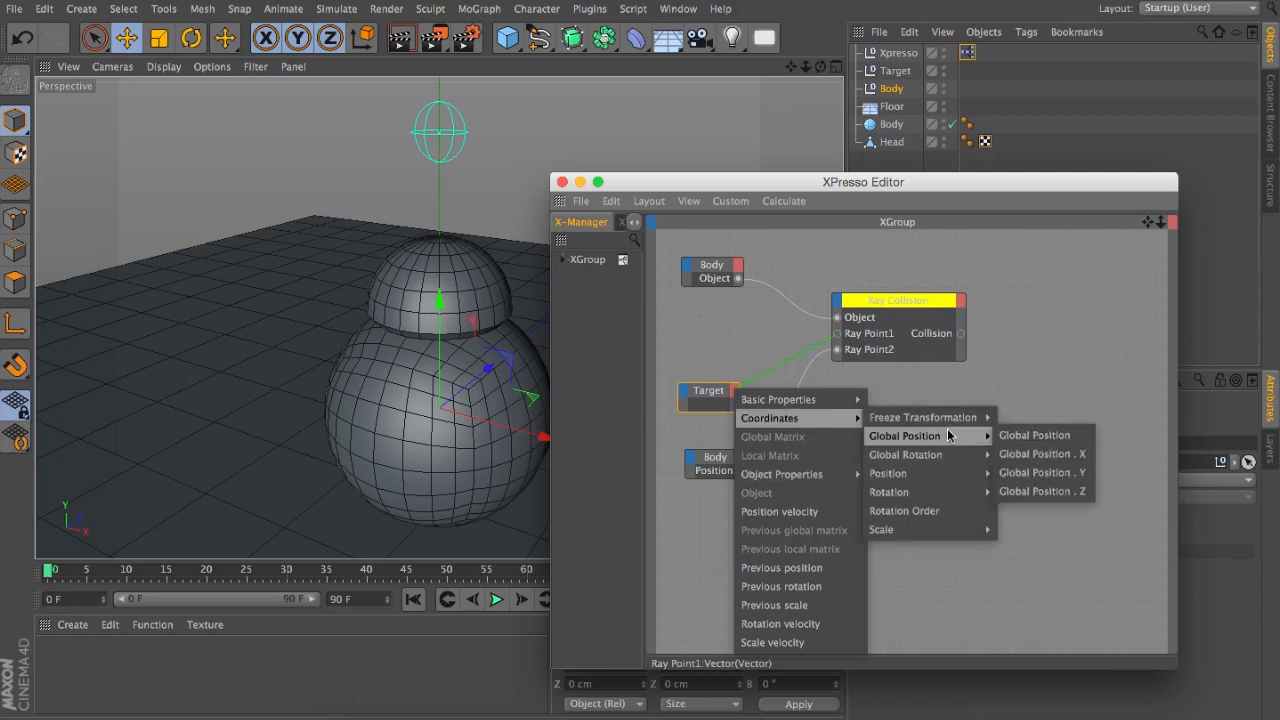
click(1032, 434)
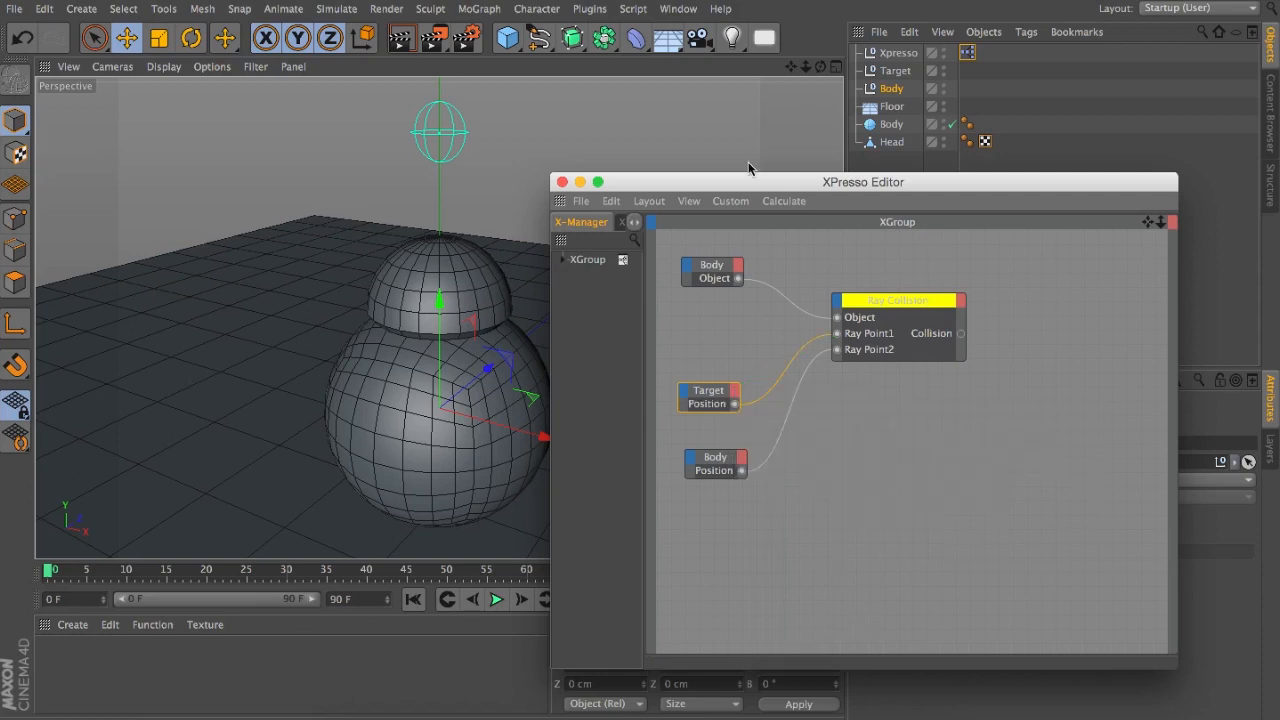
Step: Tidy the graph by lowering the Ray Collision node slightly and moving the Target and Body null nodes up toward the Body sphere node
drag(753, 179, 991, 181)
drag(845, 134, 745, 152)
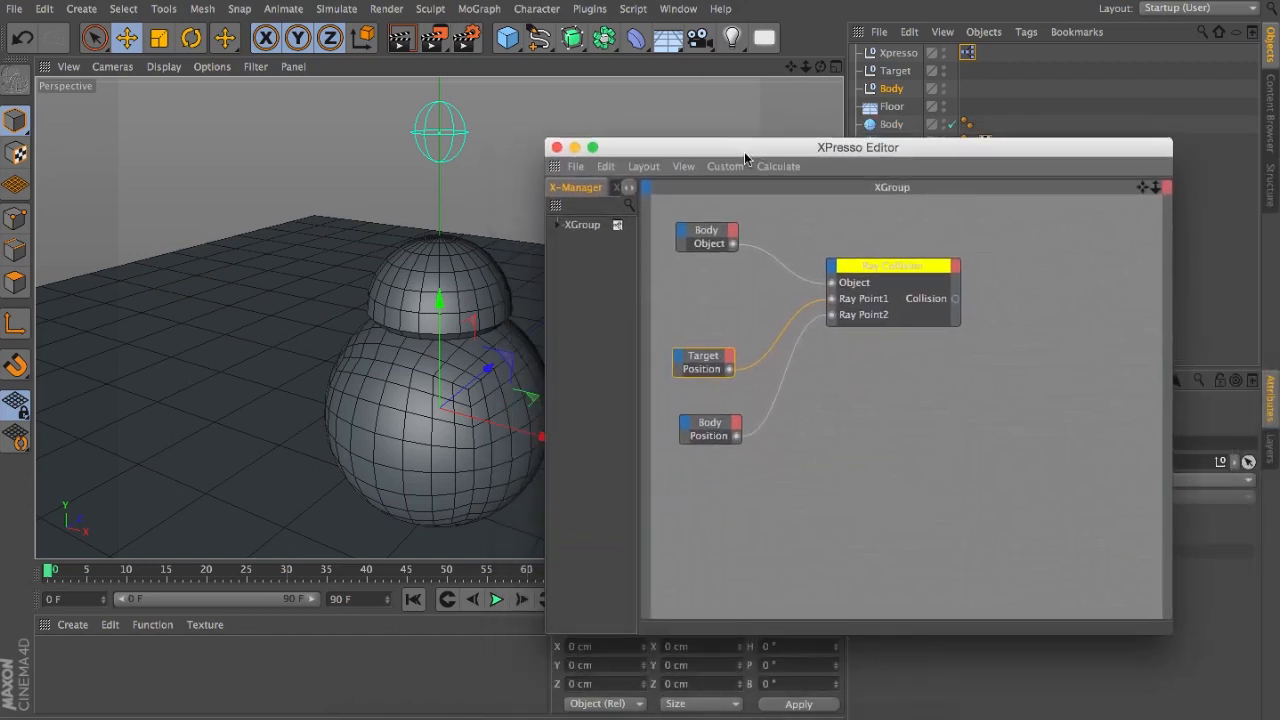
click(958, 268)
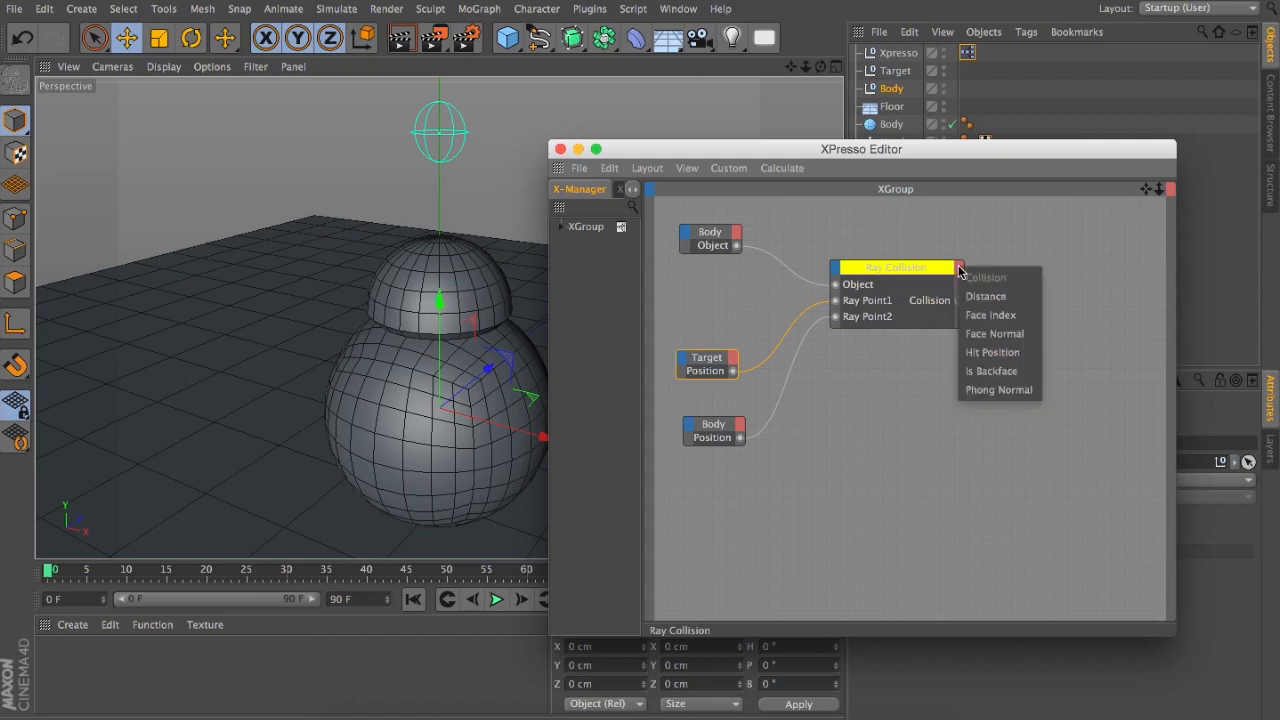
click(930, 316)
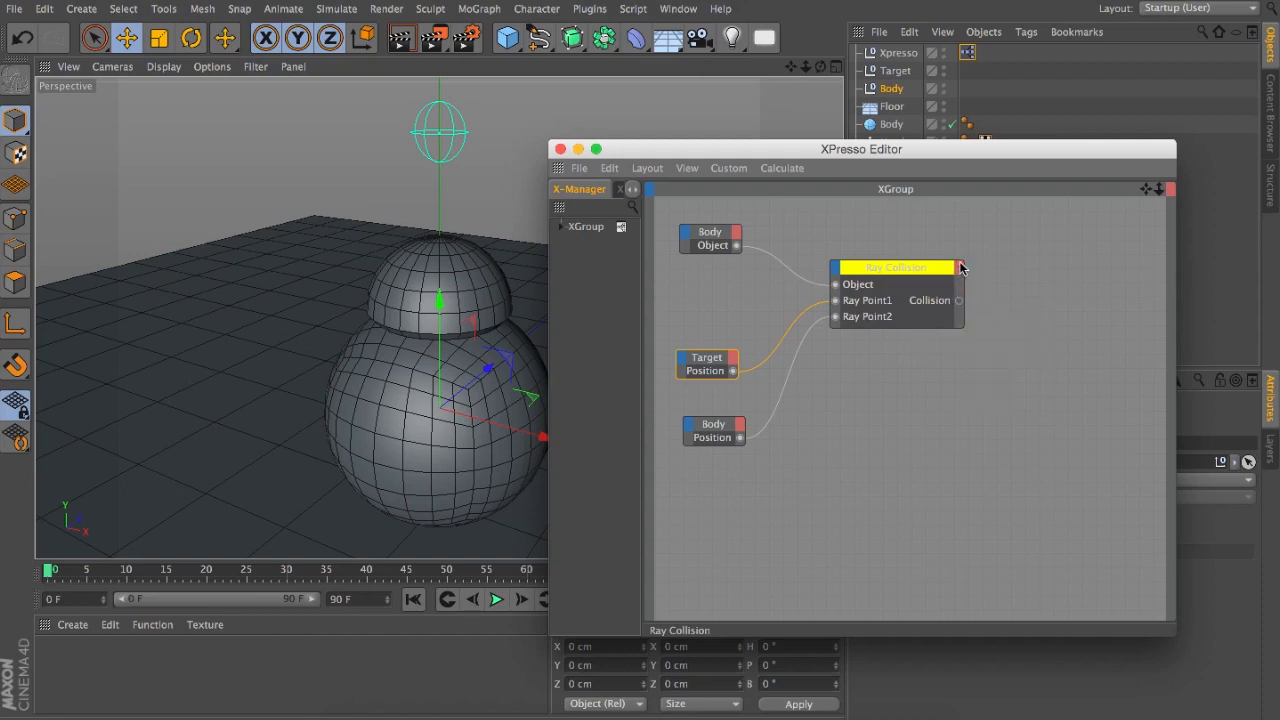
drag(935, 272, 966, 294)
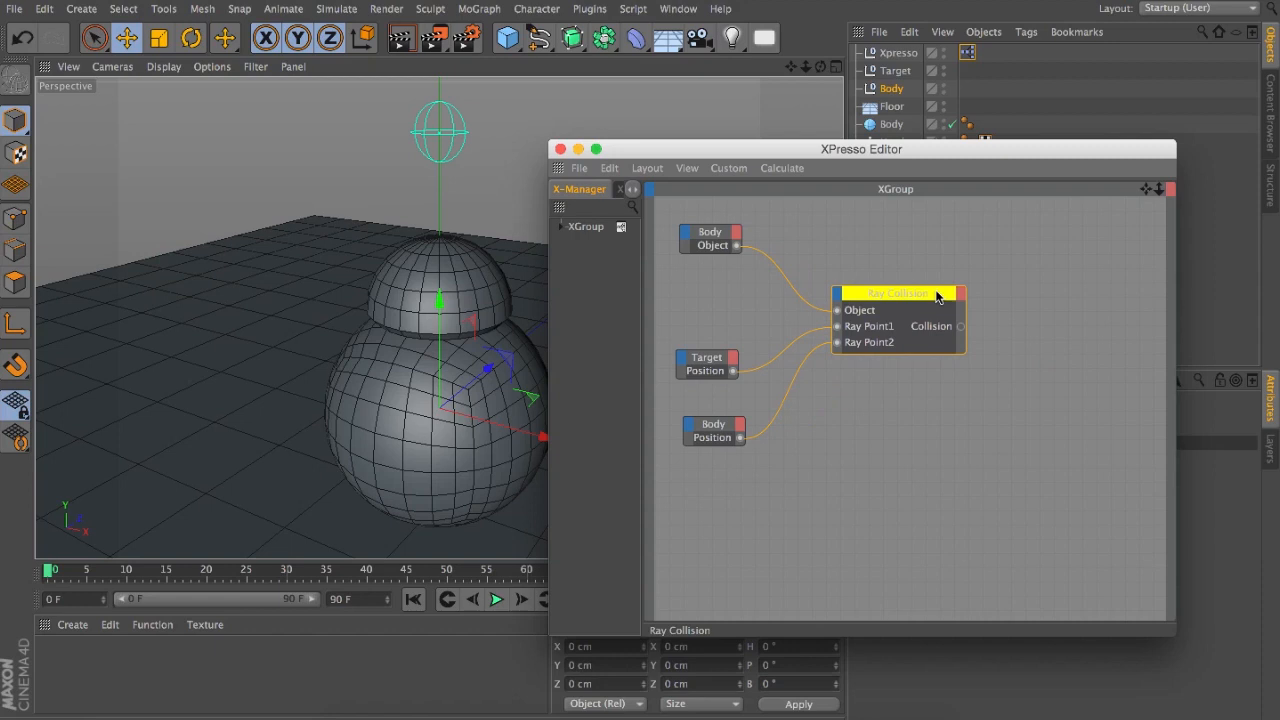
click(714, 238)
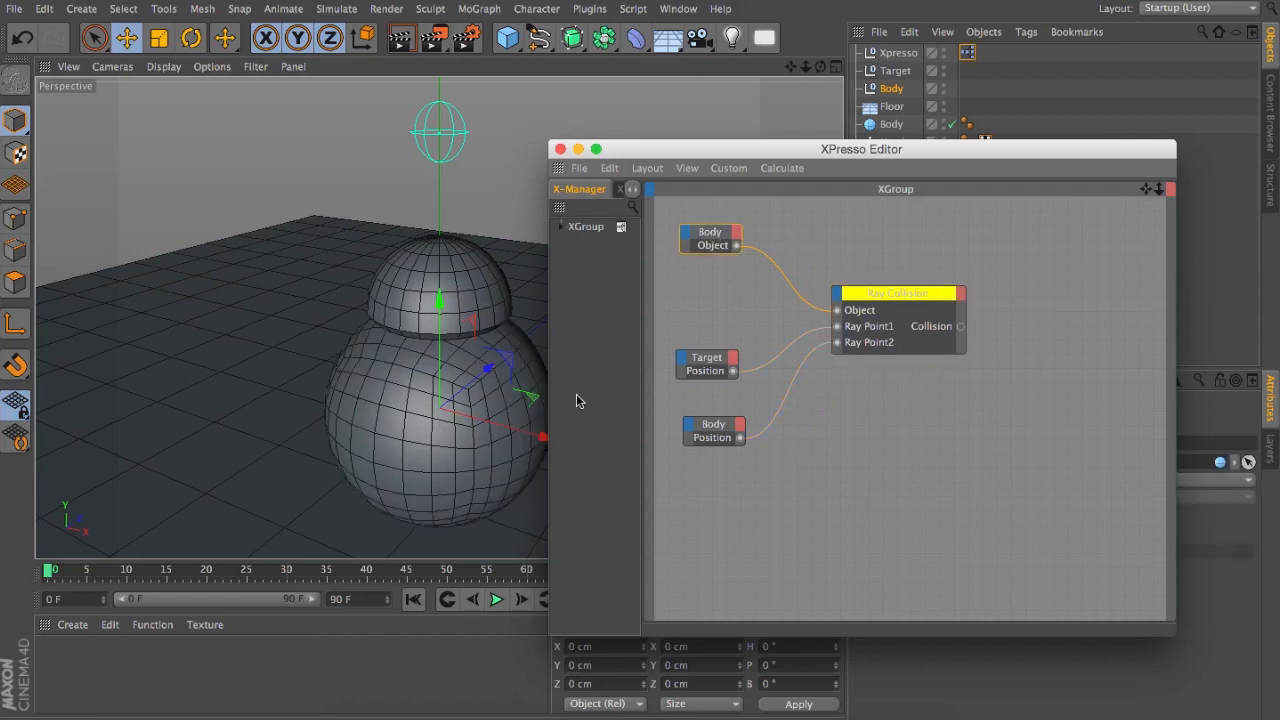
drag(697, 365, 706, 304)
drag(712, 432, 712, 399)
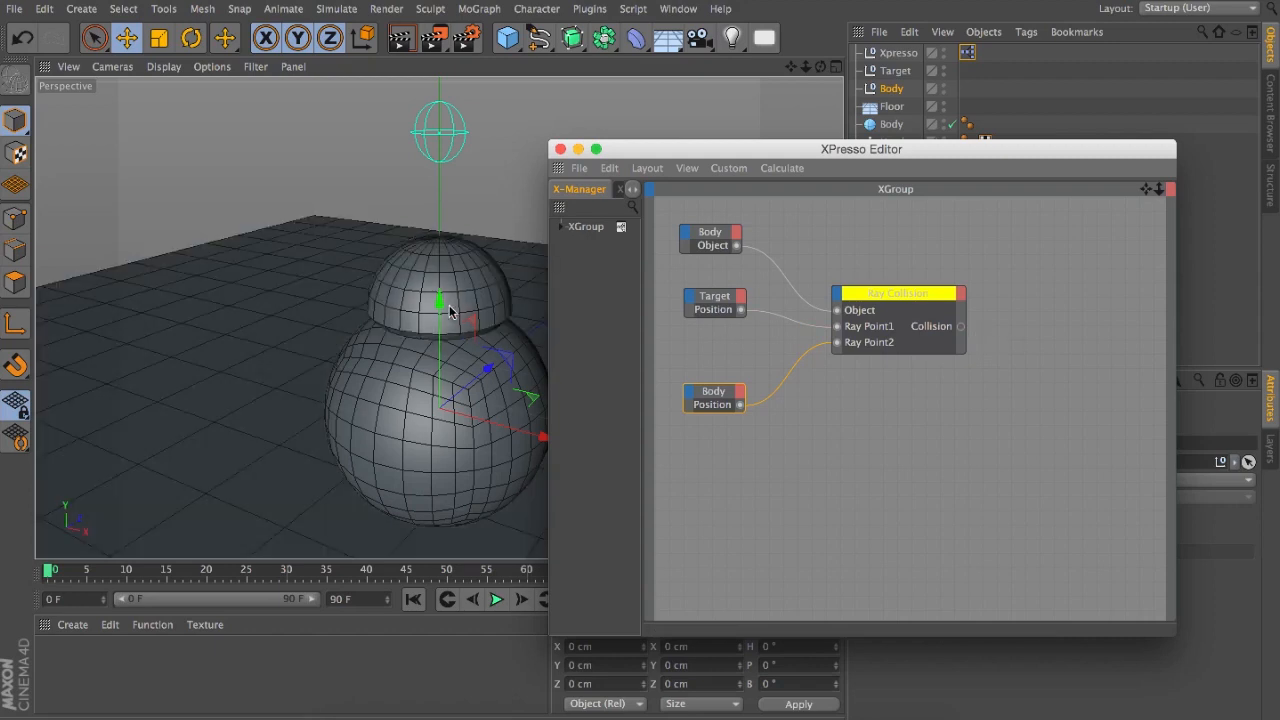
Step: Add a Hit Position output port to the Ray Collision node
click(962, 294)
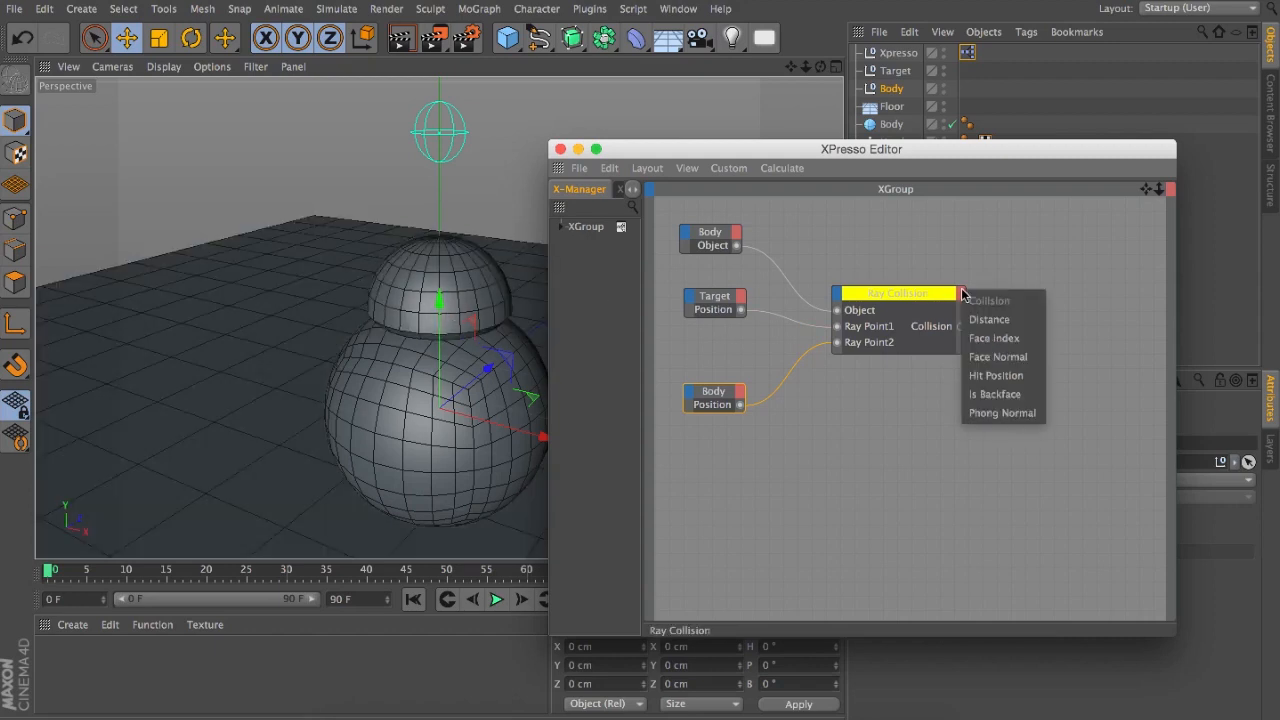
click(1015, 380)
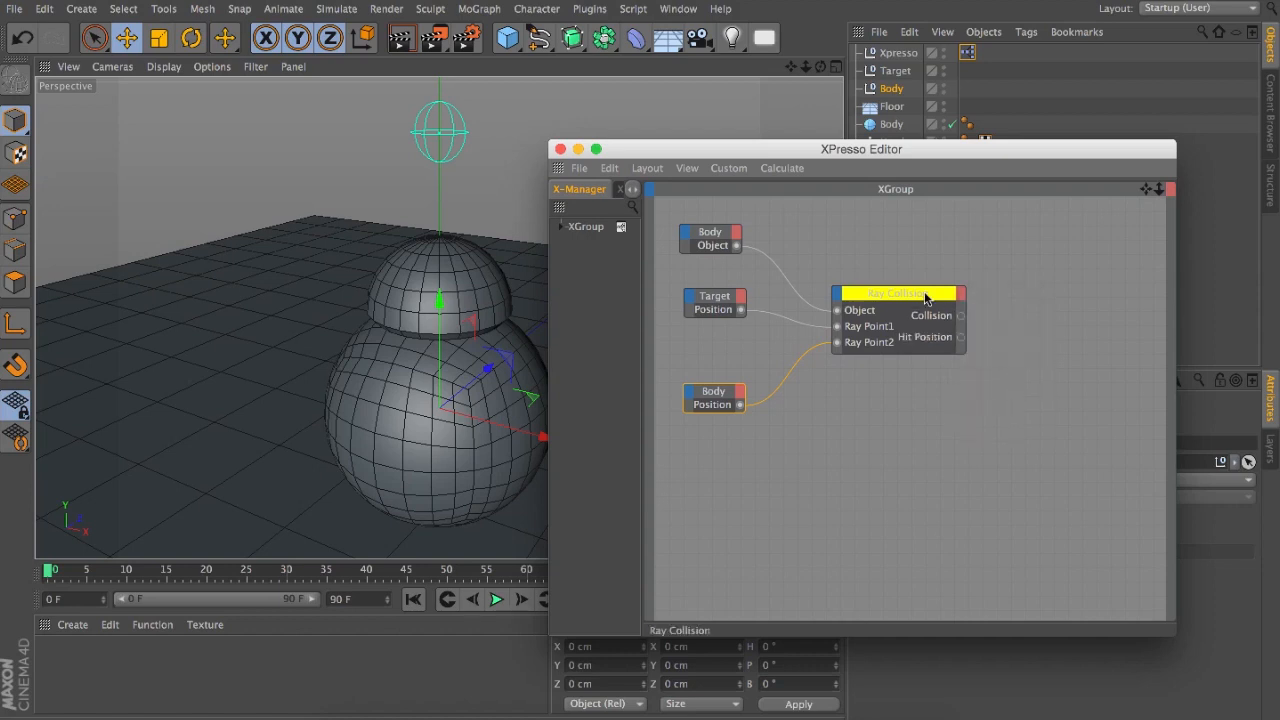
drag(925, 298, 918, 297)
Step: Group the Head mesh under a new null and name the null Head
drag(944, 155, 1010, 237)
click(891, 130)
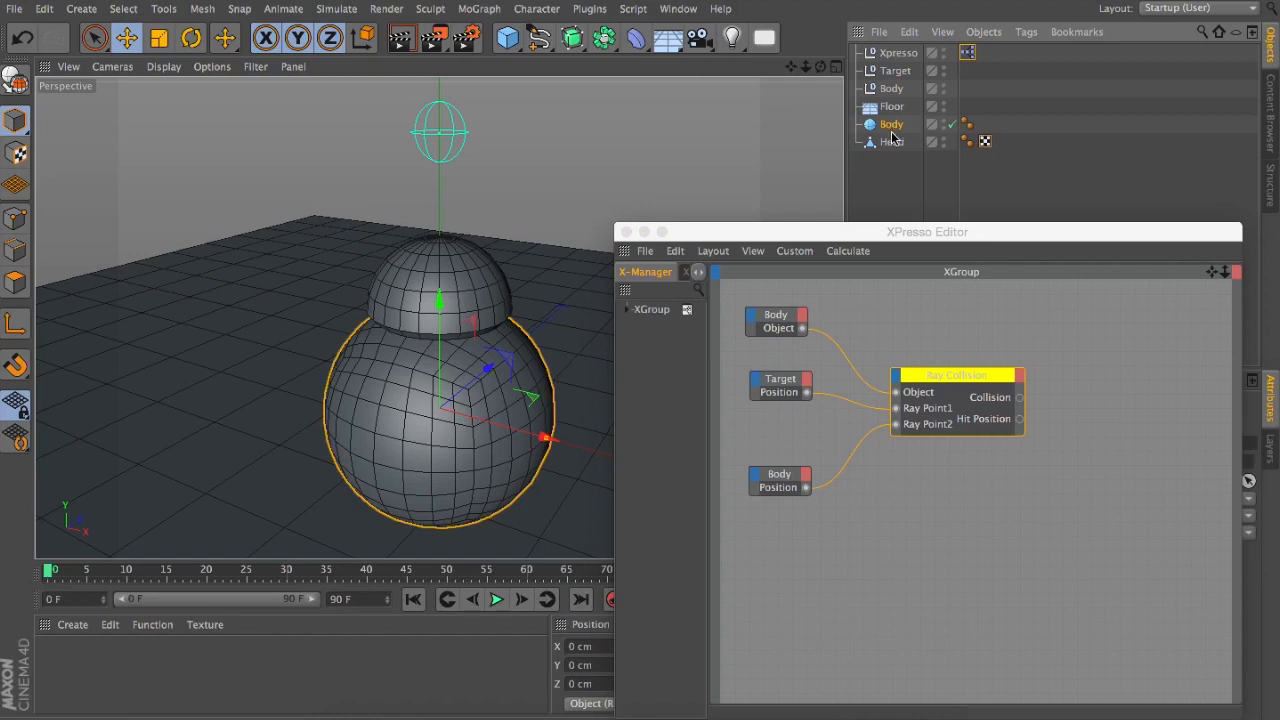
click(891, 143)
drag(888, 233, 906, 242)
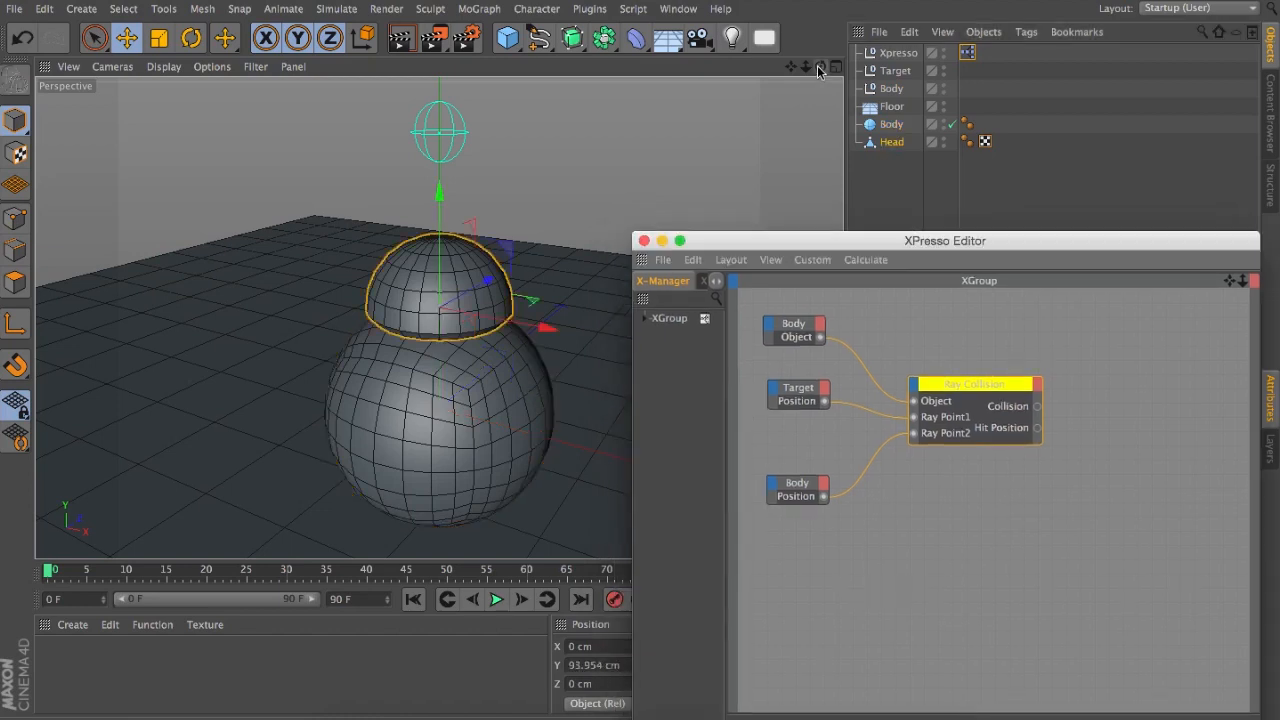
drag(820, 67, 823, 32)
alt+drag(438, 318, 438, 318)
drag(820, 67, 806, 34)
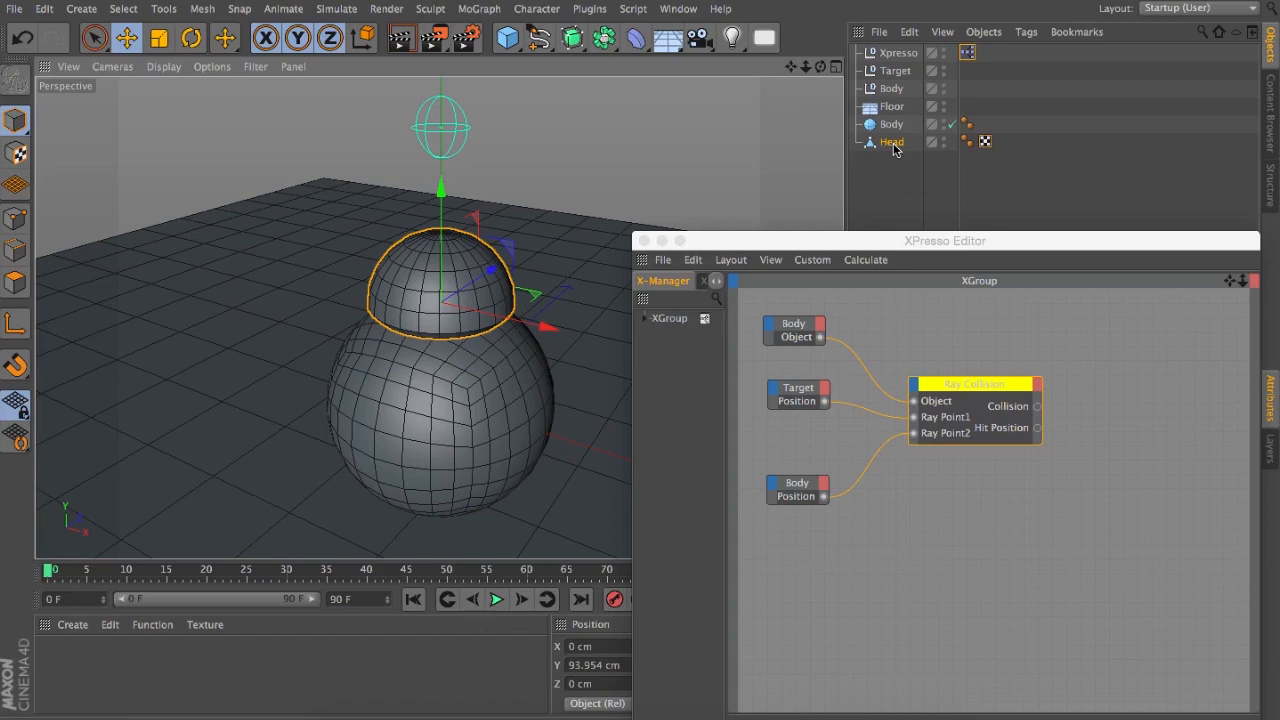
key(alt+g)
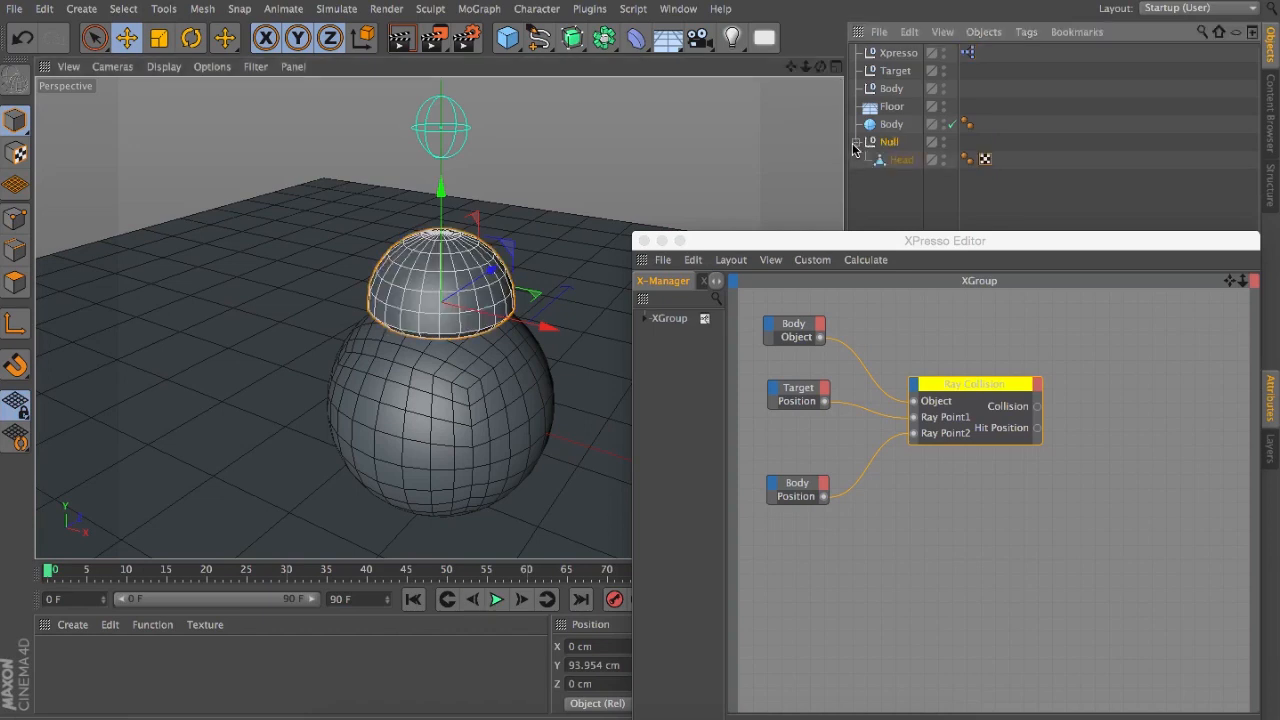
double_click(889, 143)
text(Head)
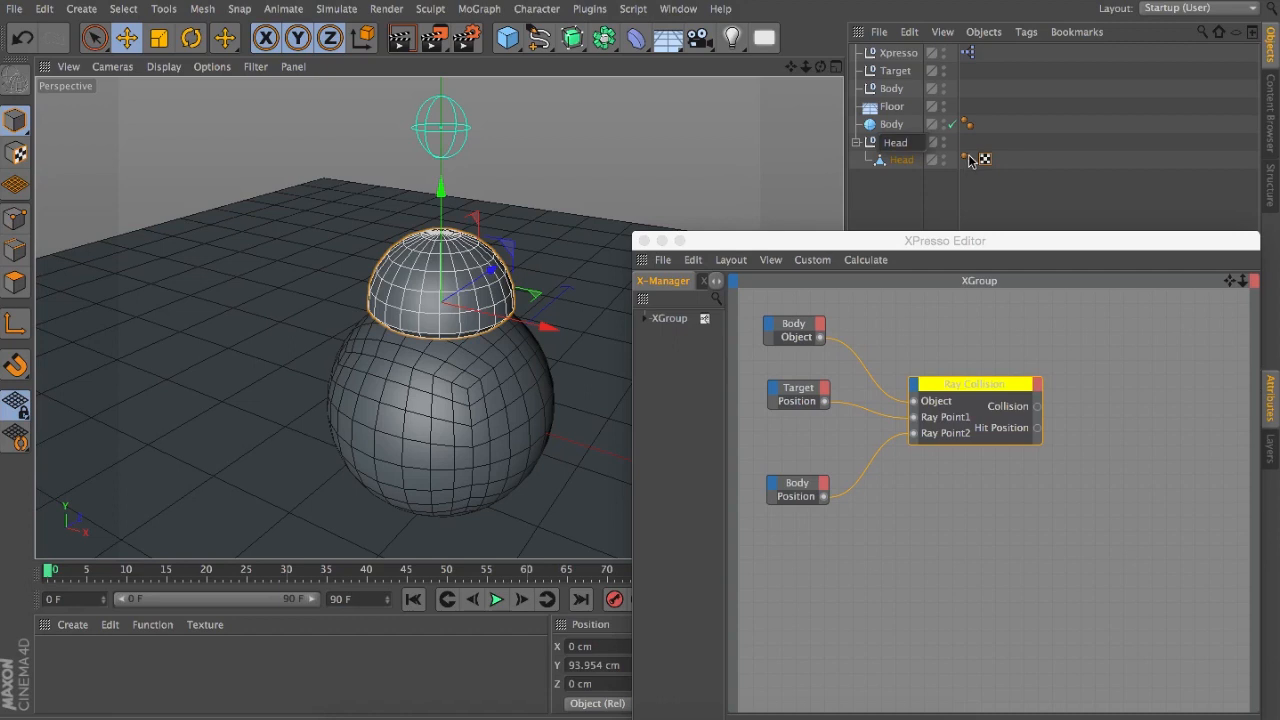
click(916, 196)
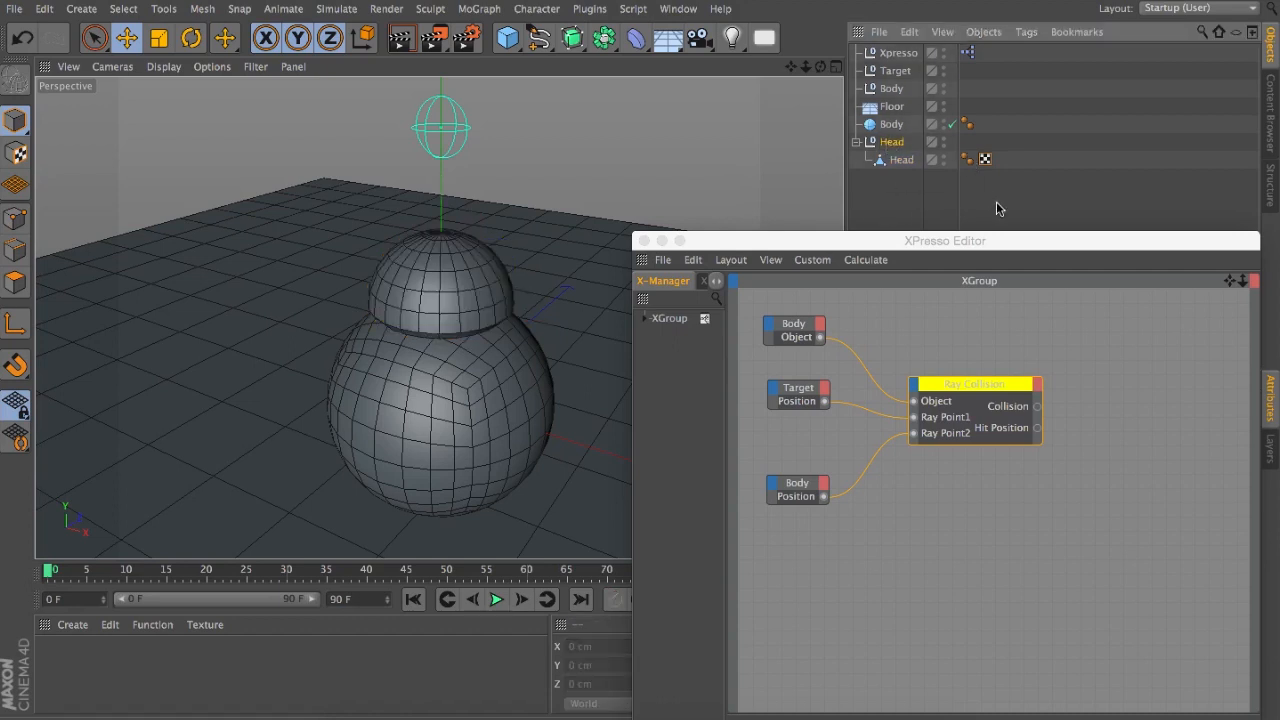
Step: Add the Head null to the XPresso graph and connect the Ray Collision node's Hit Position output to its Global Position input
drag(1113, 347, 1113, 366)
drag(1087, 238, 987, 215)
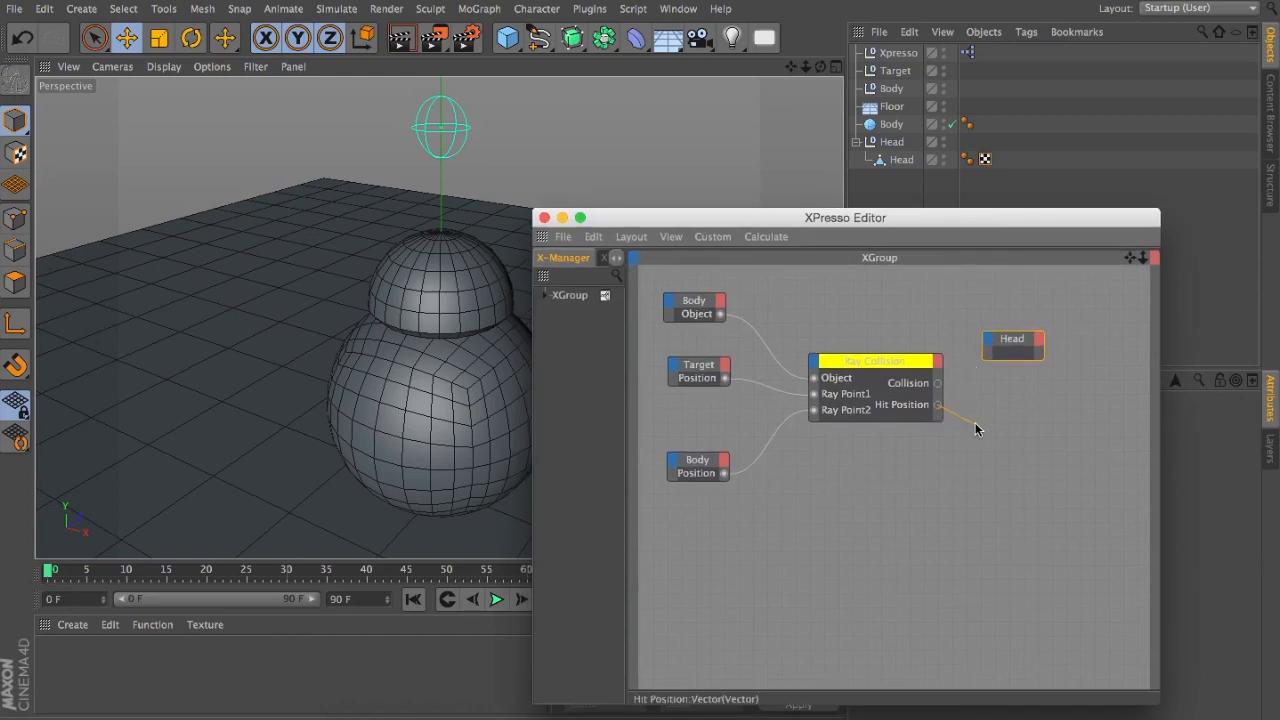
drag(977, 355, 1019, 370)
drag(1118, 389, 1048, 386)
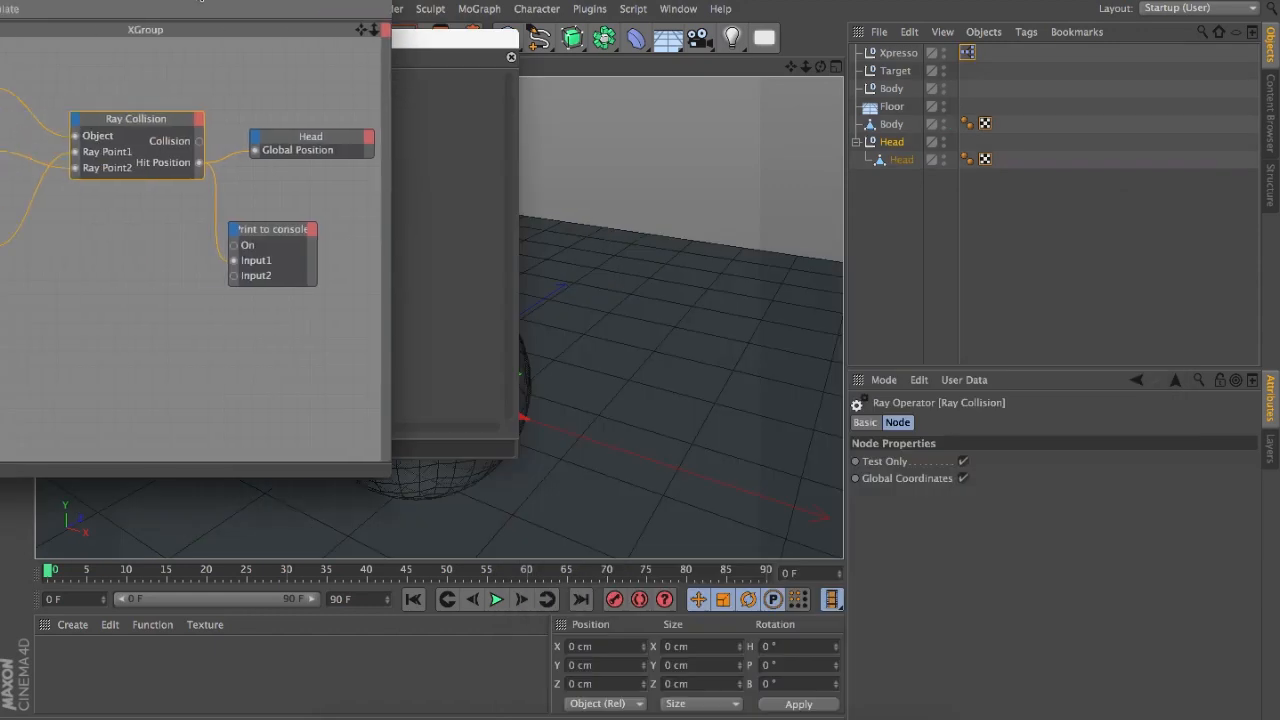
Step: Arrange the Console beside the XPresso graph and examine the Hit Position value output by the Print to console node
drag(187, 2, 517, 25)
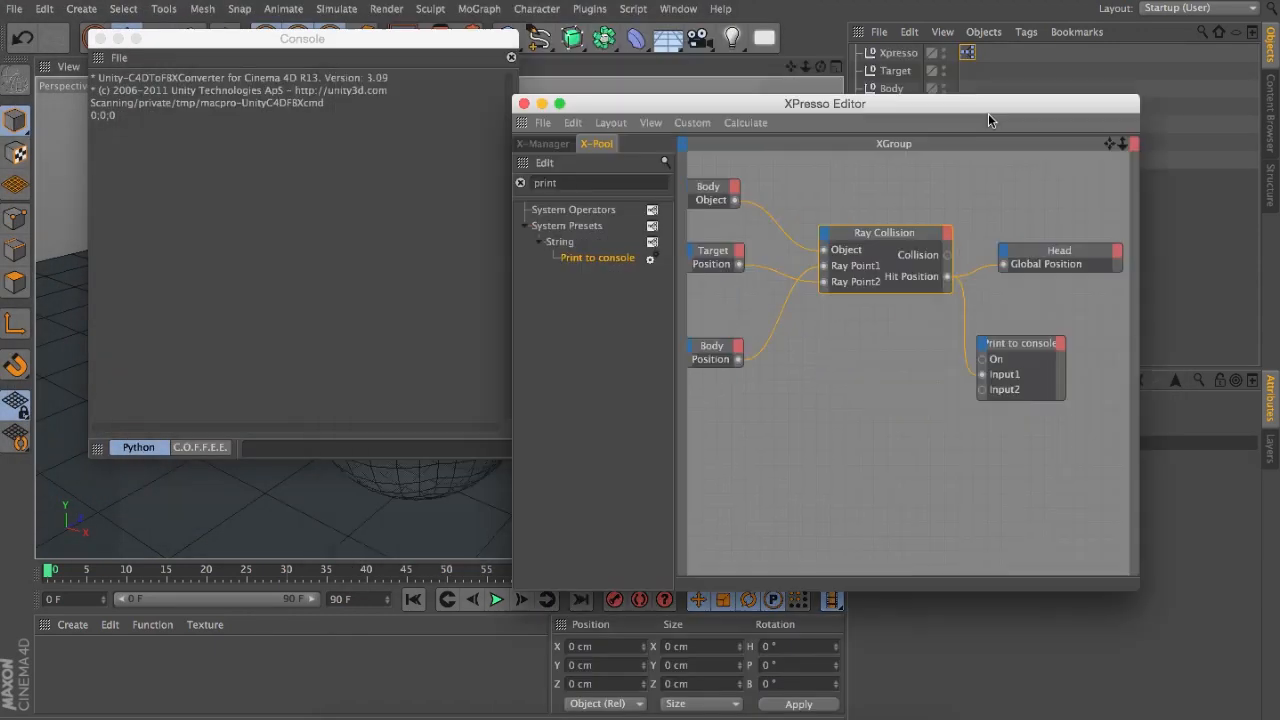
drag(937, 103, 925, 97)
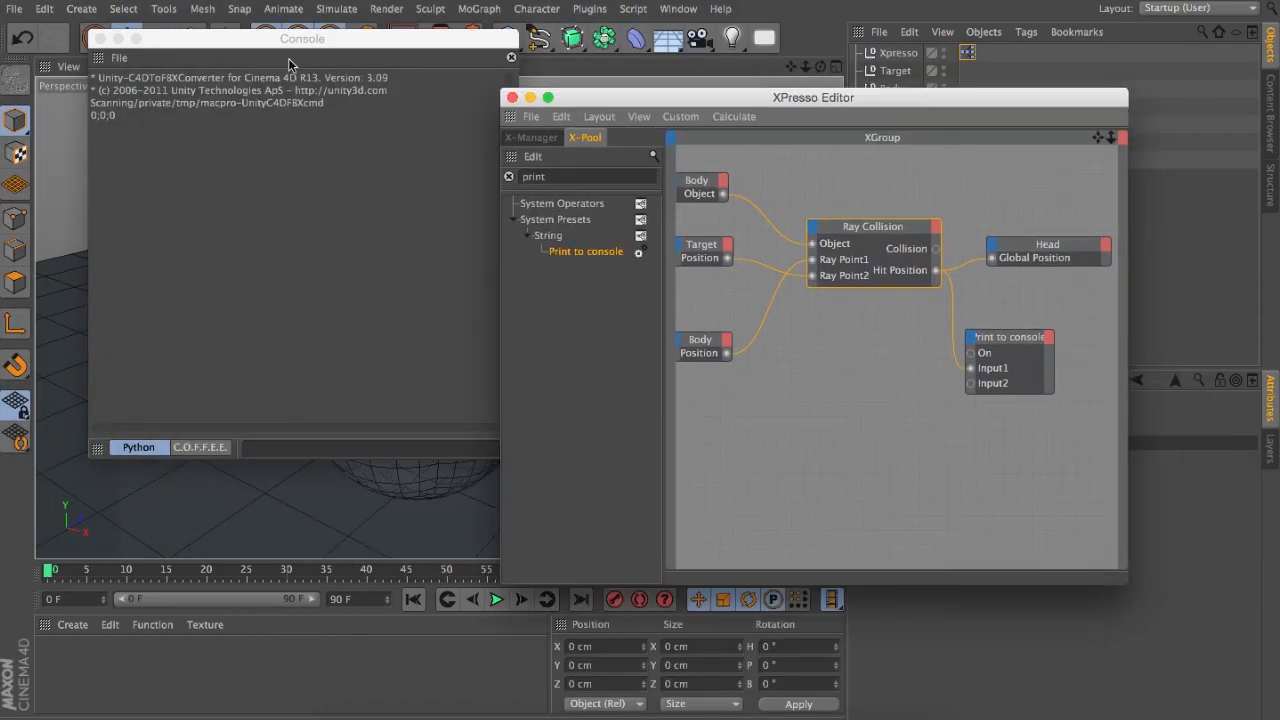
drag(298, 38, 333, 110)
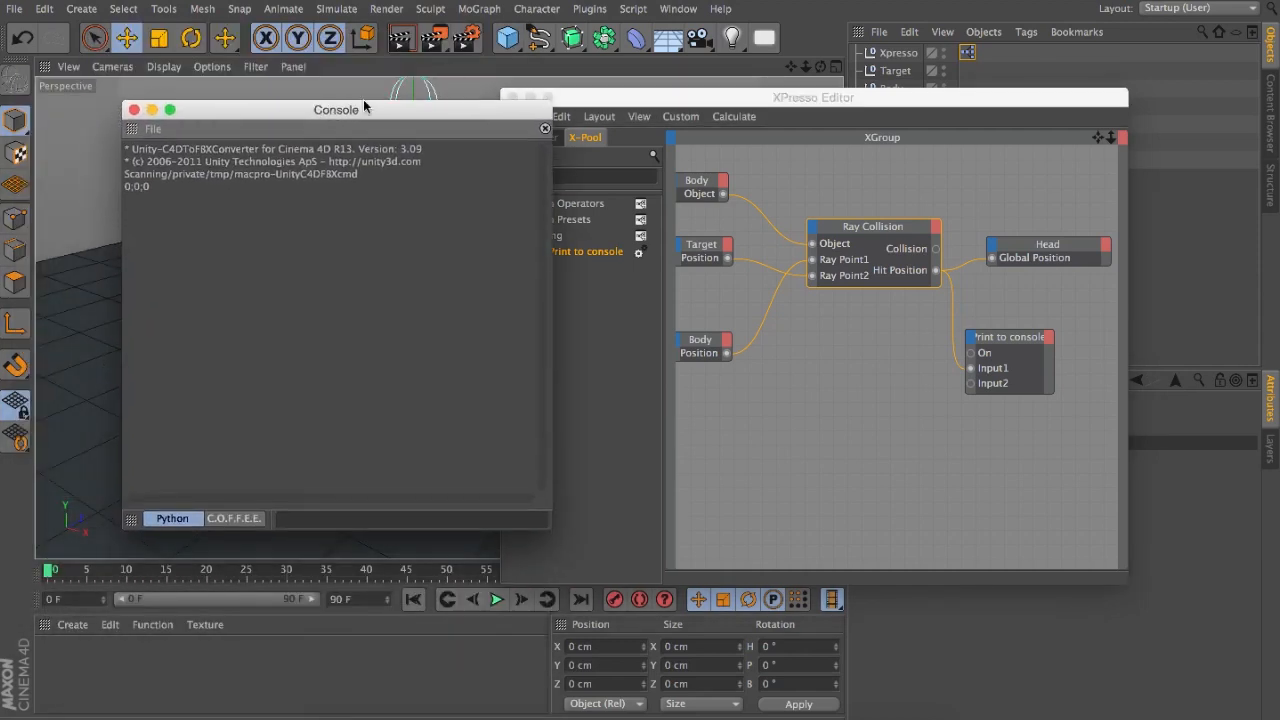
drag(363, 105, 274, 113)
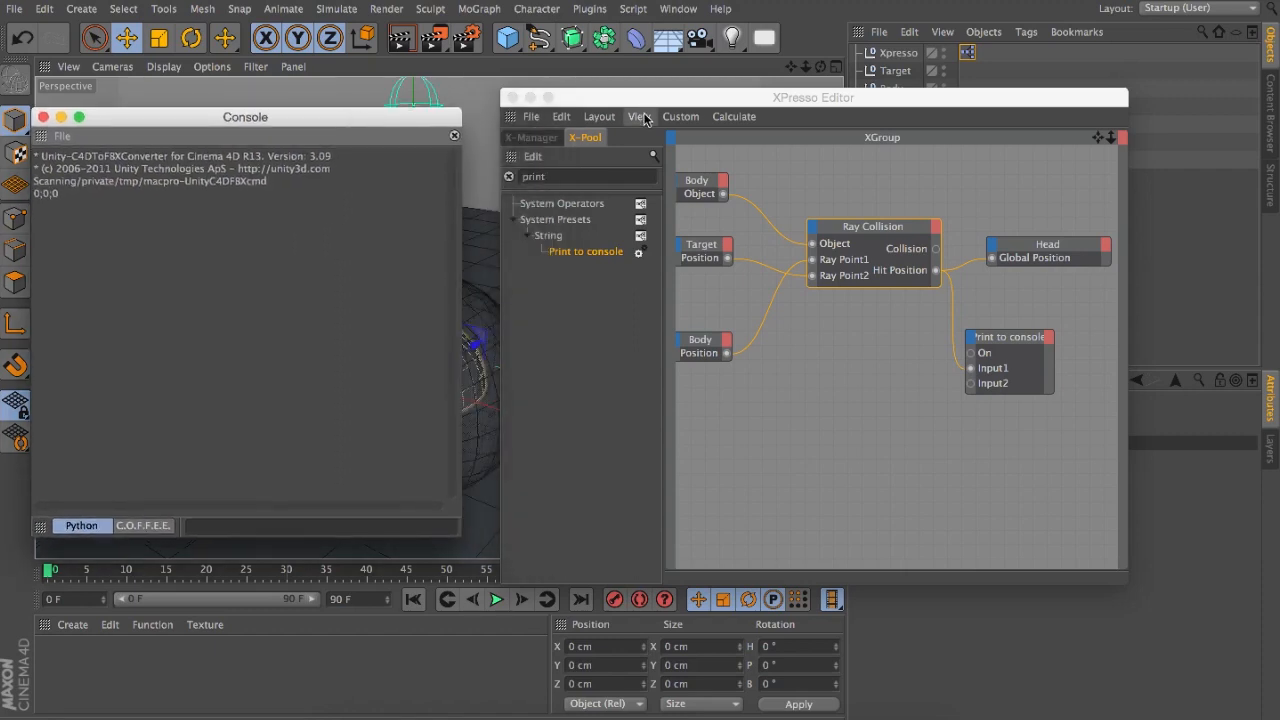
drag(651, 105, 381, 76)
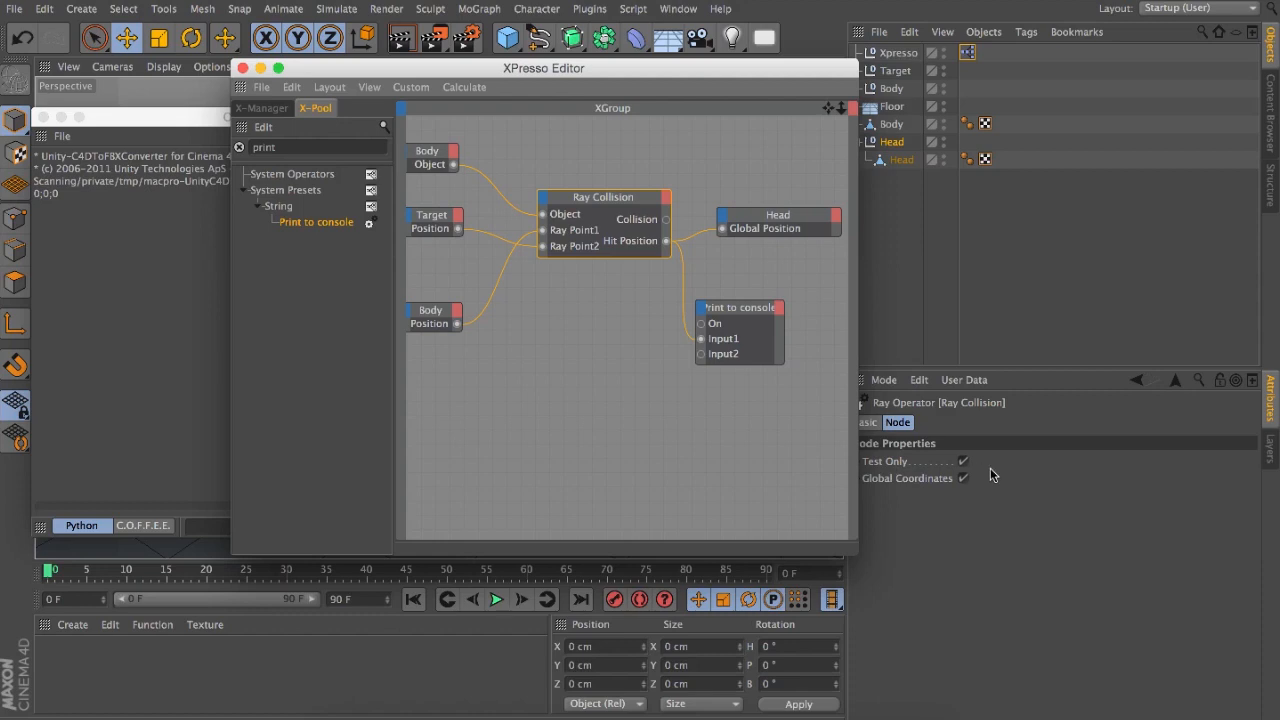
drag(416, 63, 579, 56)
drag(301, 120, 348, 351)
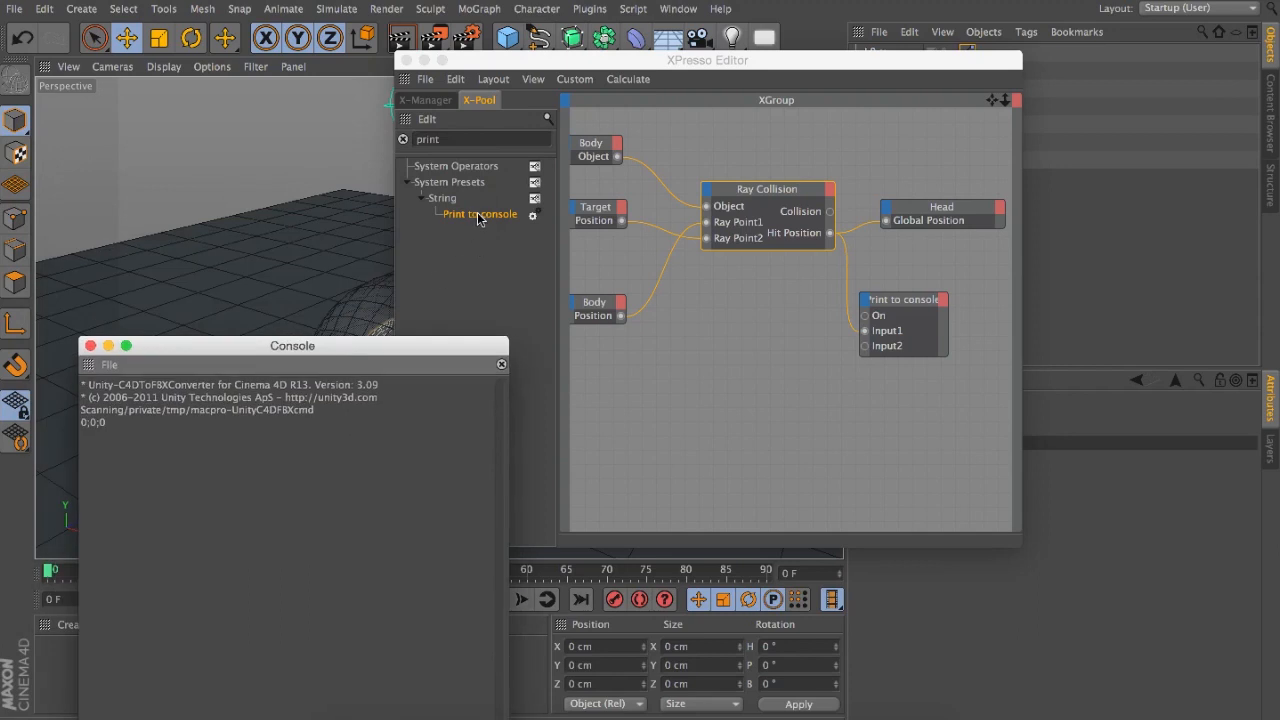
drag(899, 302, 917, 285)
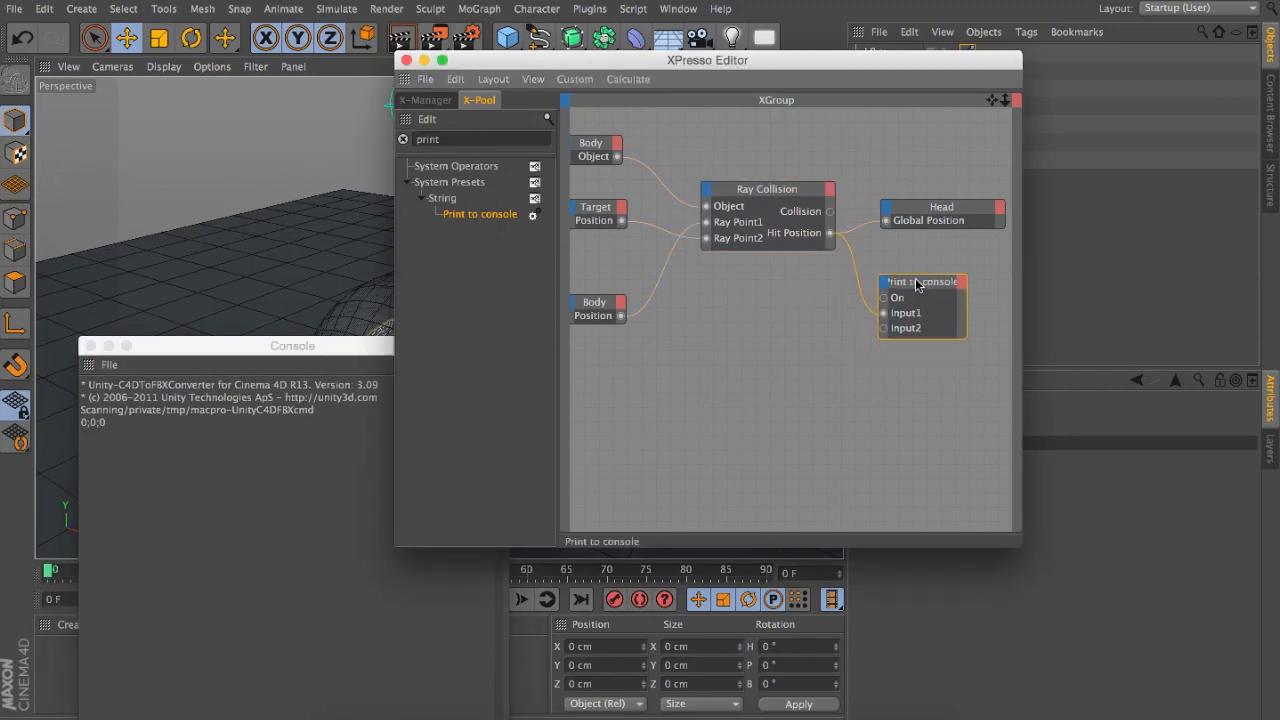
drag(292, 348, 313, 198)
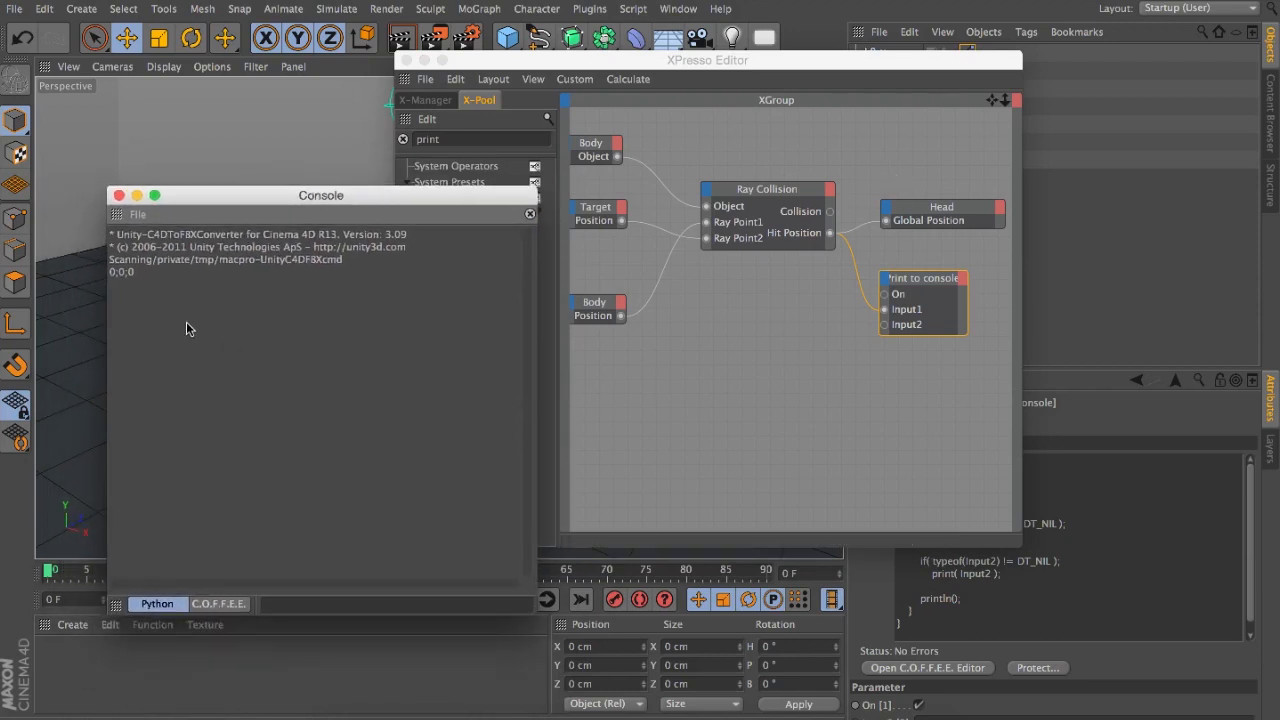
drag(252, 201, 279, 190)
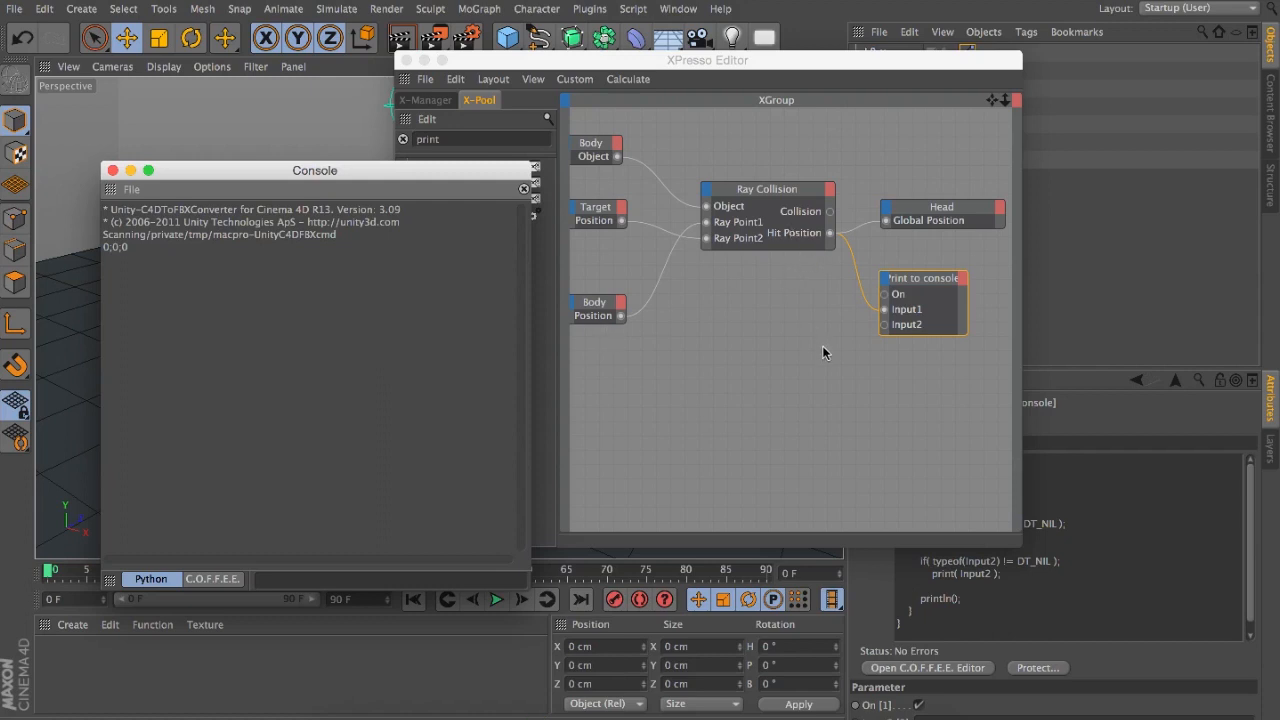
Step: Turn off Test Only for the Ray Collision node
click(776, 190)
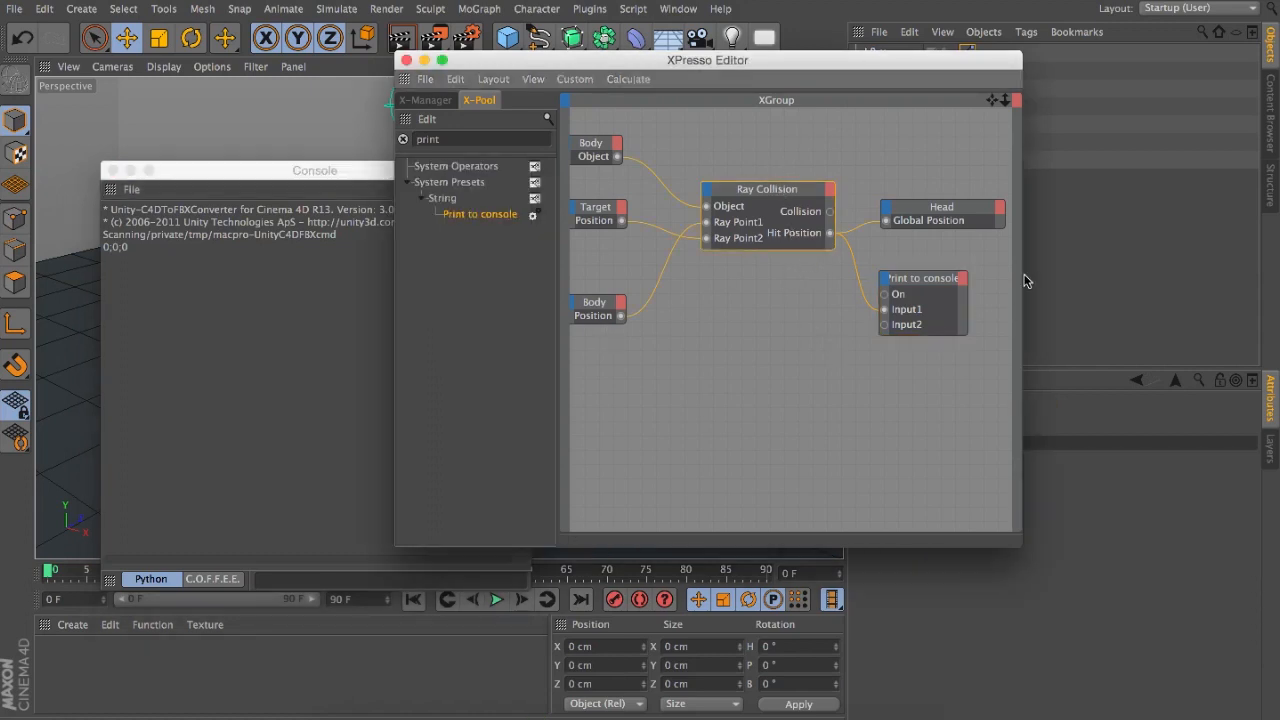
drag(948, 64, 645, 97)
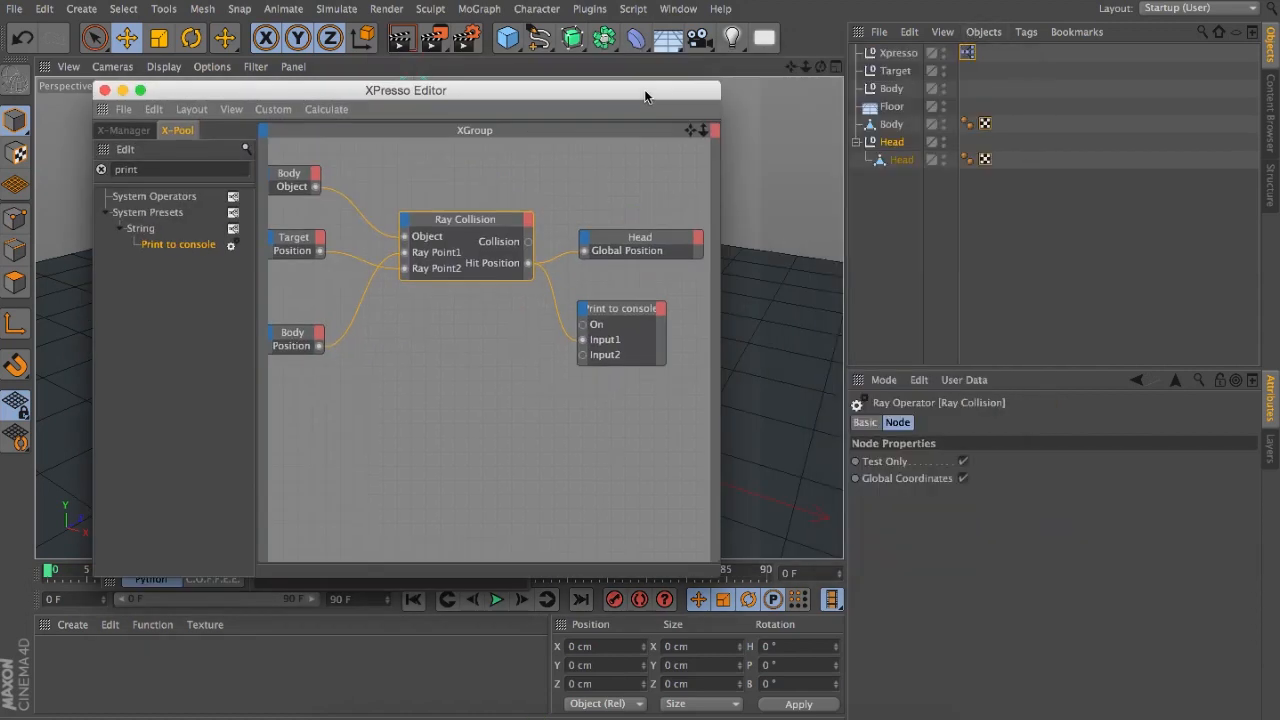
click(963, 463)
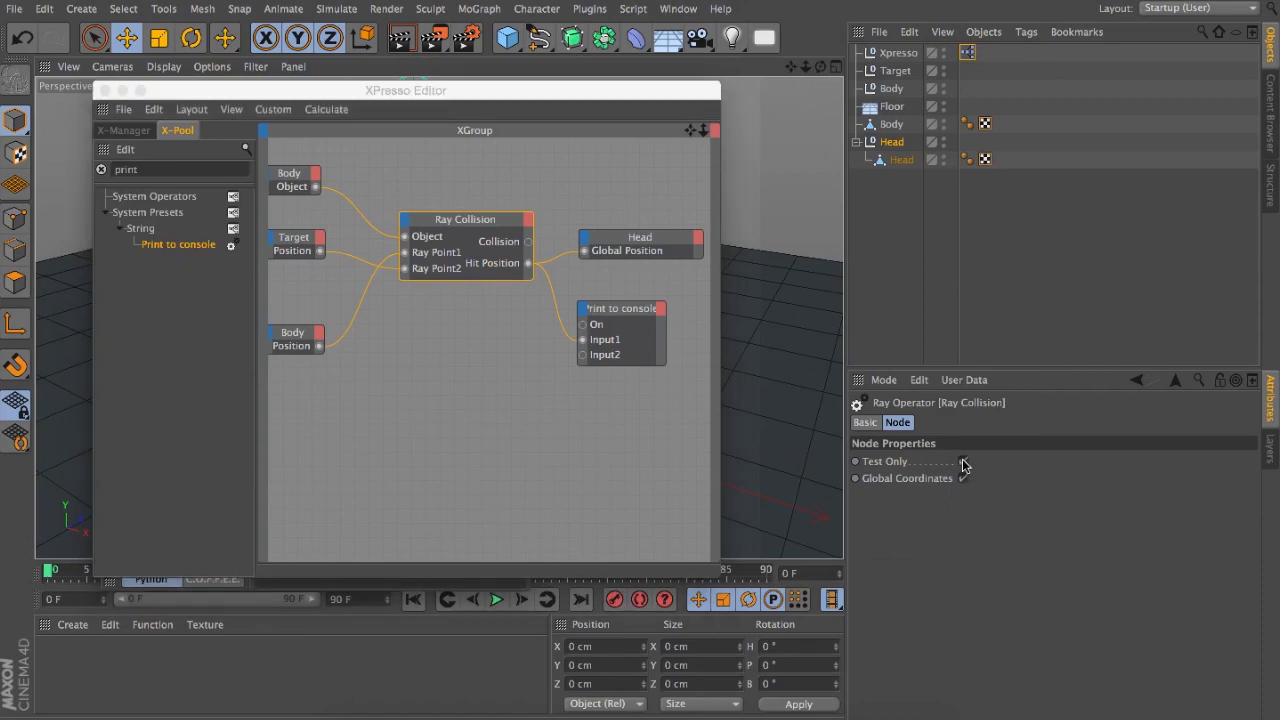
Step: Bring the Console and the XPresso graph back into view and check the newly printed Hit Position value
drag(357, 85, 961, 80)
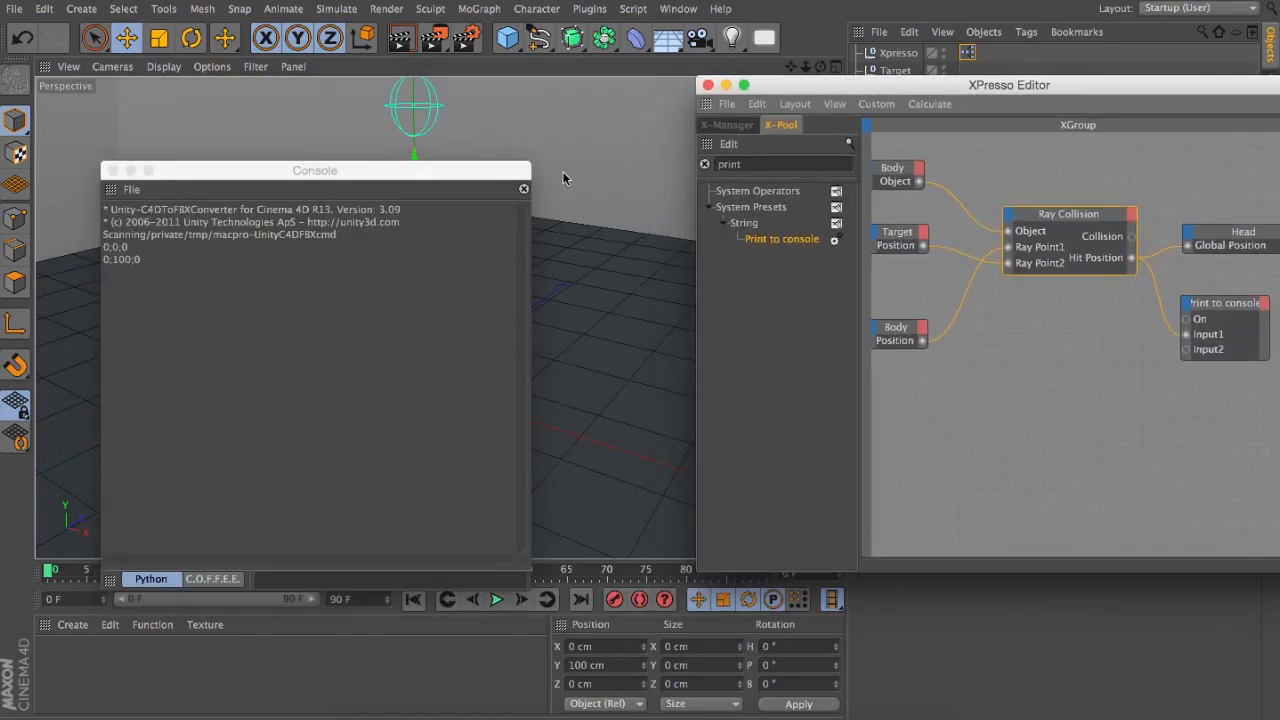
drag(470, 175, 579, 122)
drag(870, 89, 548, 100)
drag(310, 120, 164, 180)
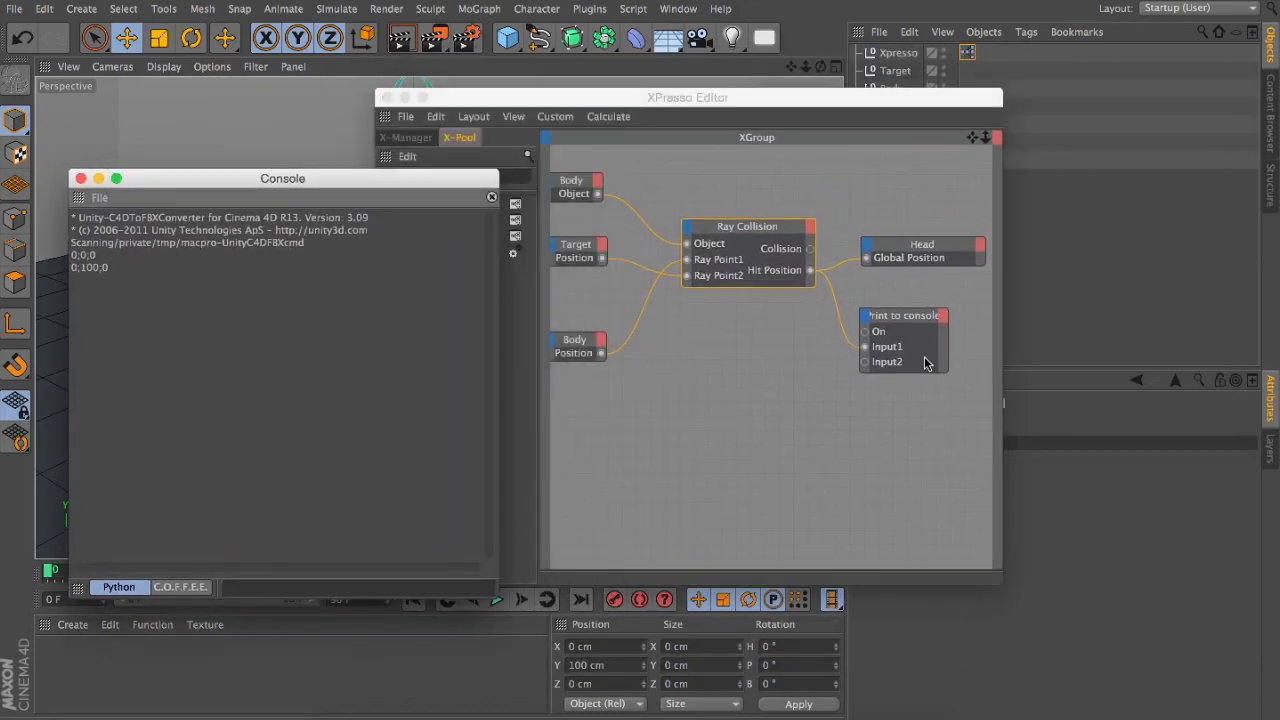
drag(202, 175, 247, 187)
Step: Delete the Print to console node from the graph and close the Console window
click(905, 315)
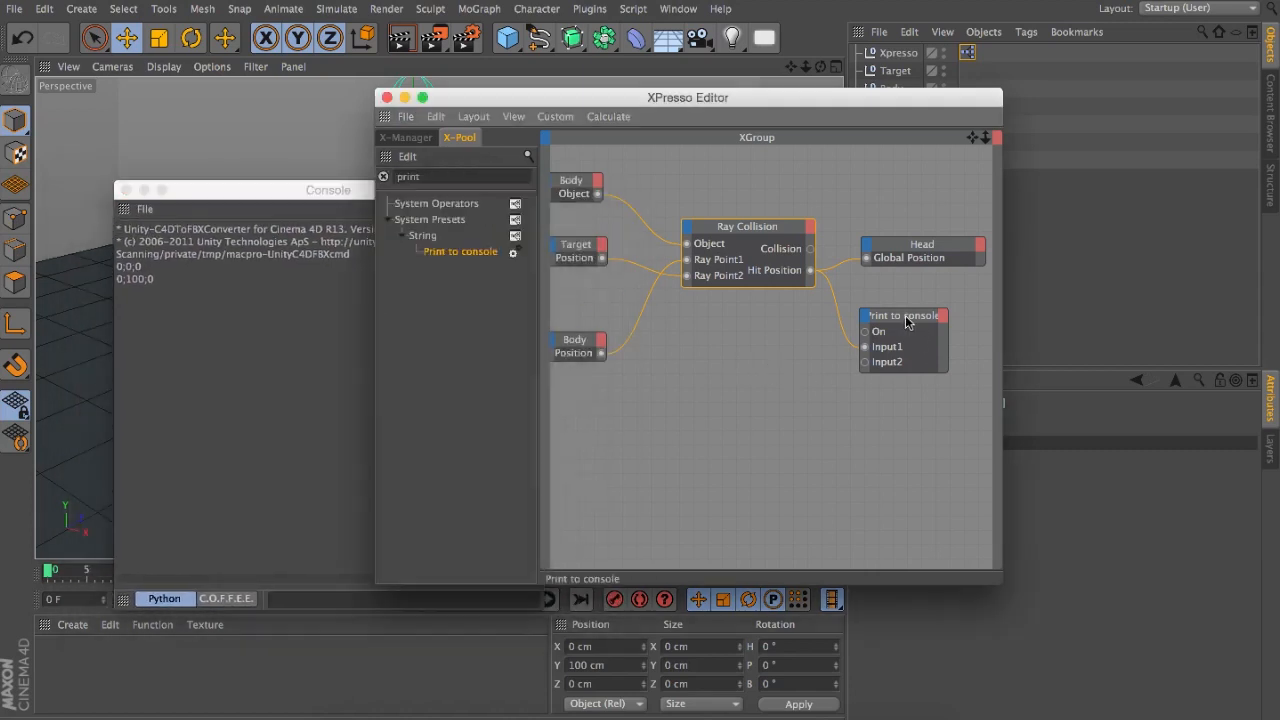
drag(905, 315, 927, 314)
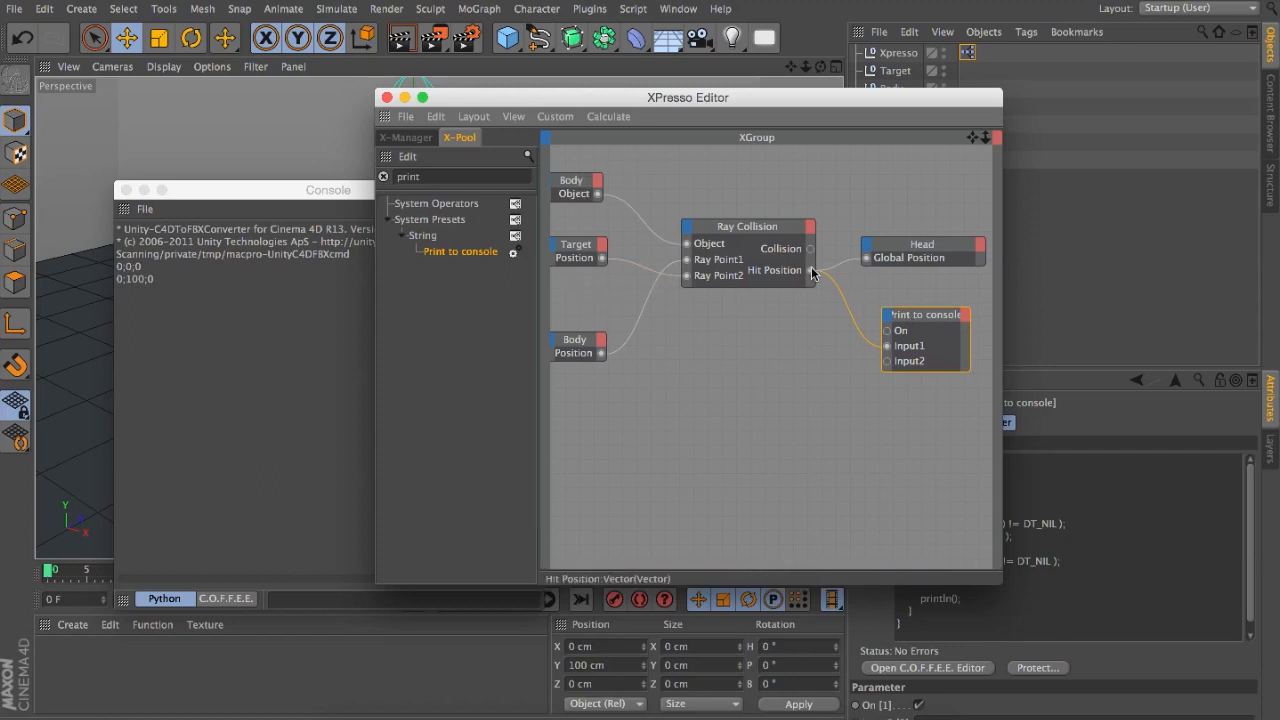
drag(915, 318, 911, 317)
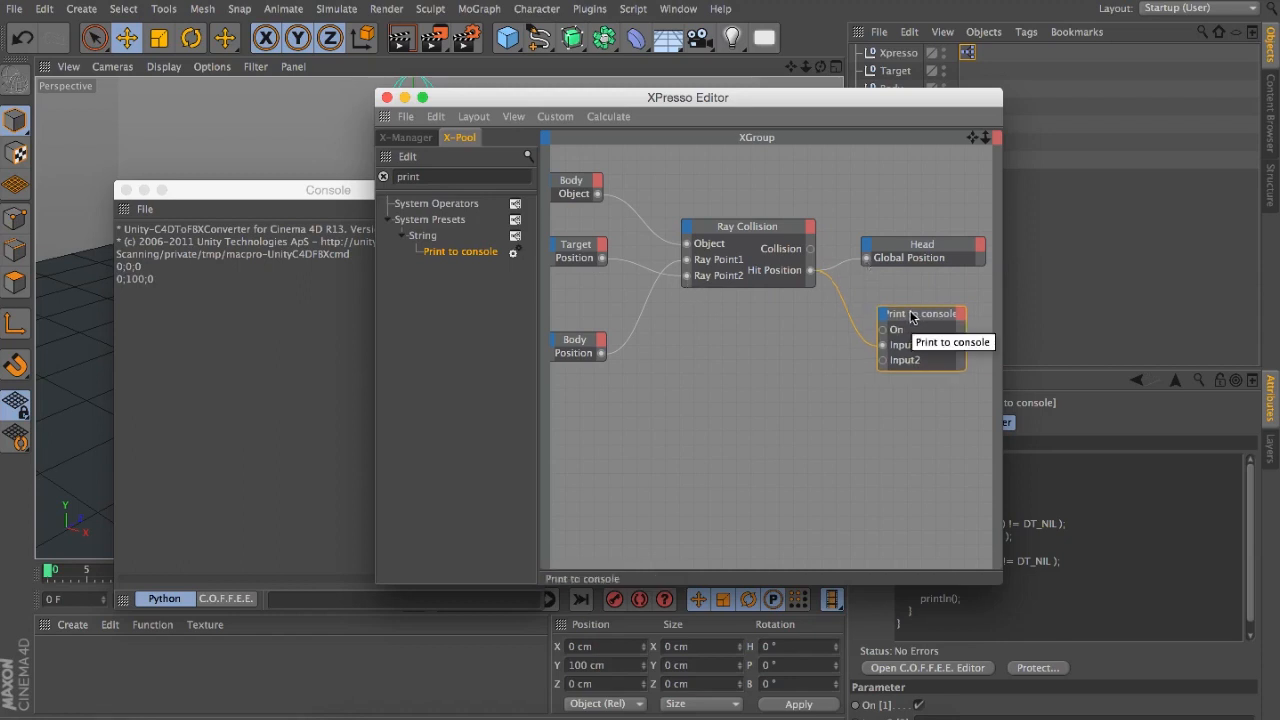
key(Delete)
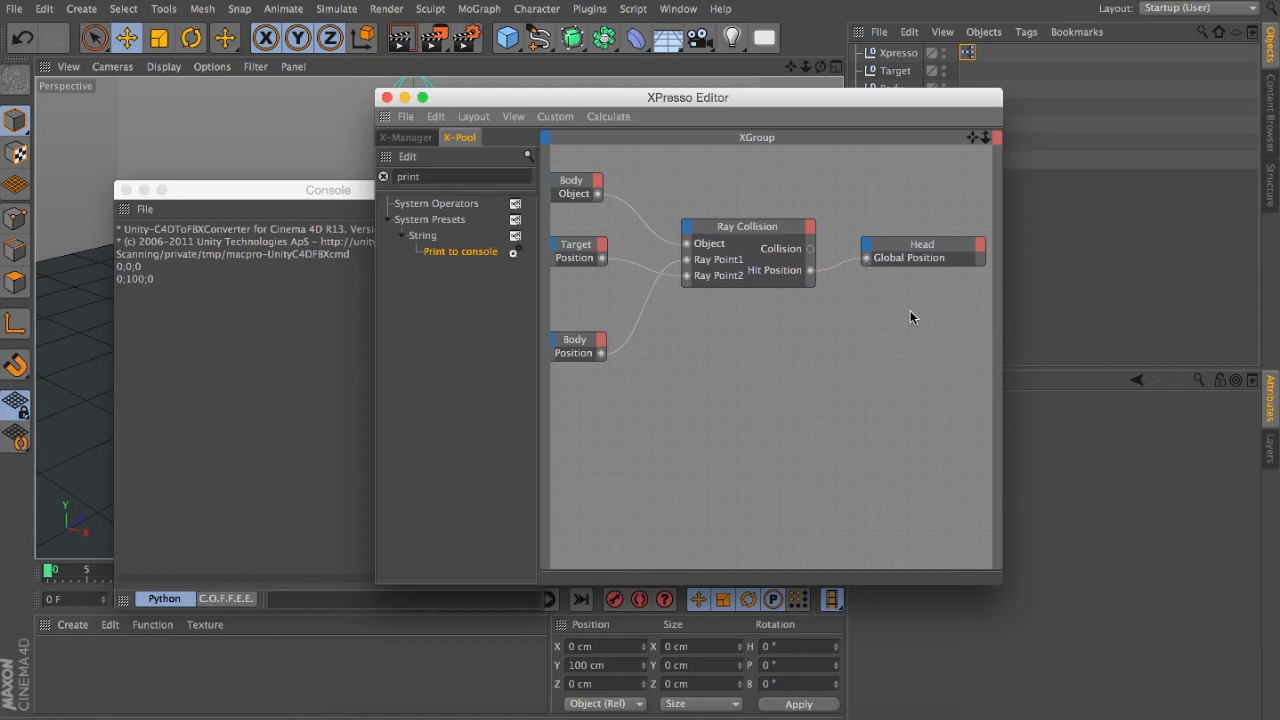
click(125, 190)
Step: Test the head rig by moving the Target null along the X axis in the viewport and undoing the move
drag(480, 100, 788, 244)
mouse_move(820, 68)
mouse_down()
mouse_move(842, 60)
mouse_move(826, 62)
mouse_up()
click(886, 69)
drag(520, 103, 613, 134)
key(super+z)
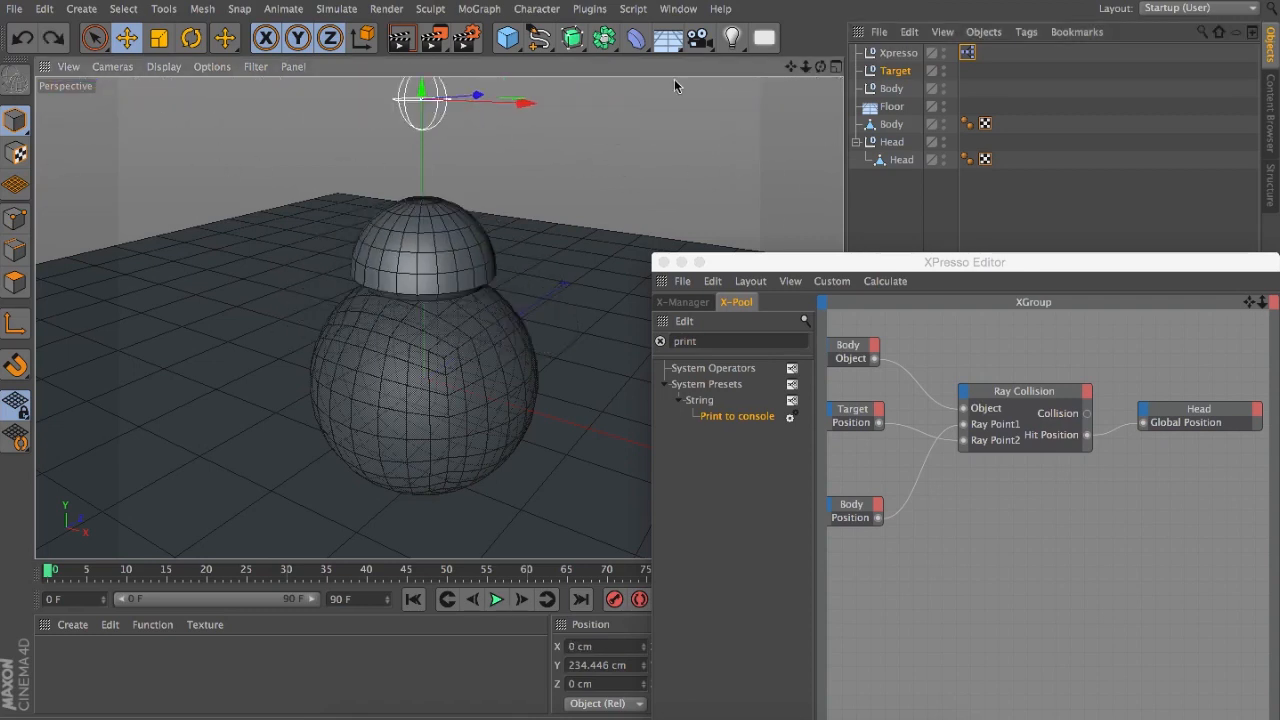
Step: Add a Target tag to the Head null and assign the Target null as its Target Object
drag(820, 67, 750, 84)
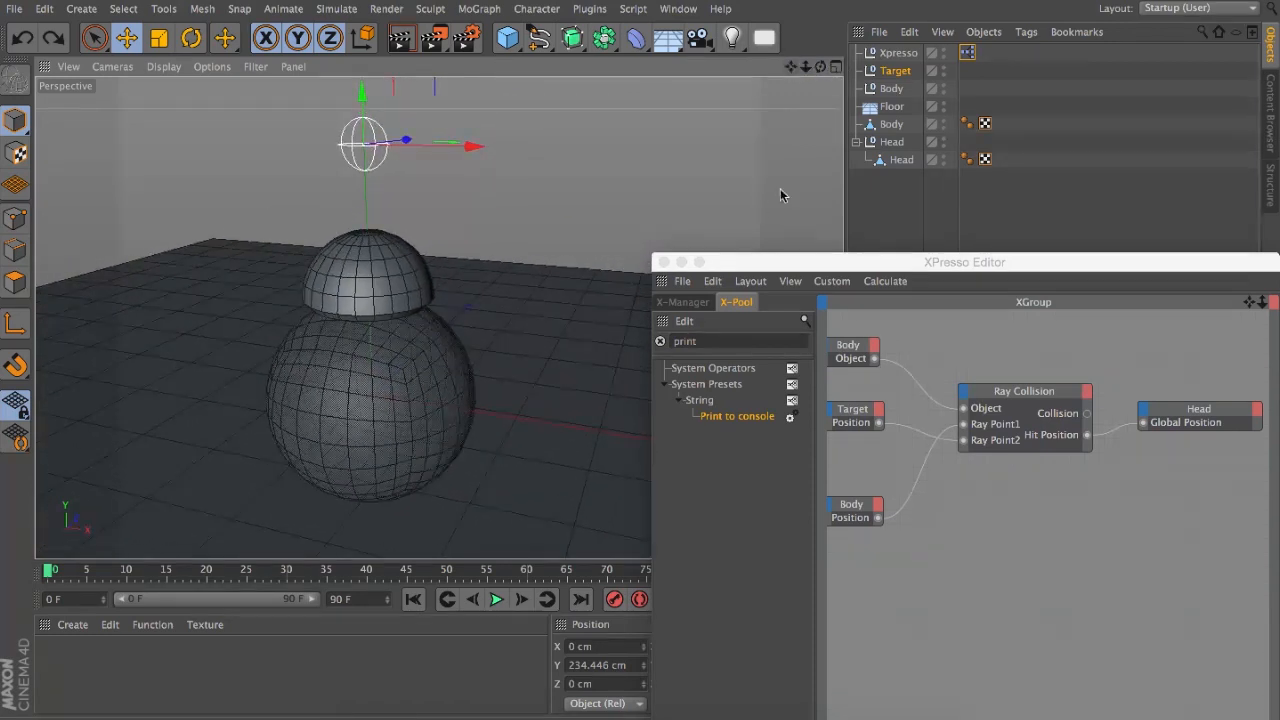
drag(738, 262, 828, 285)
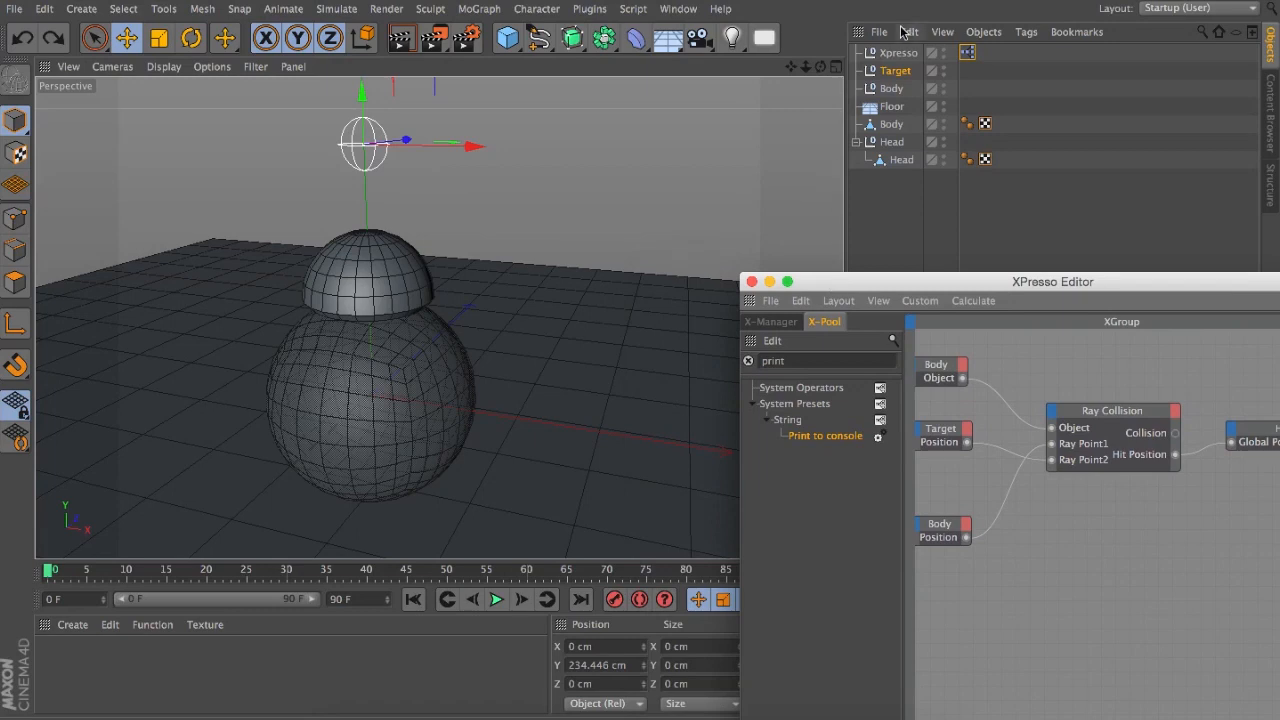
click(890, 142)
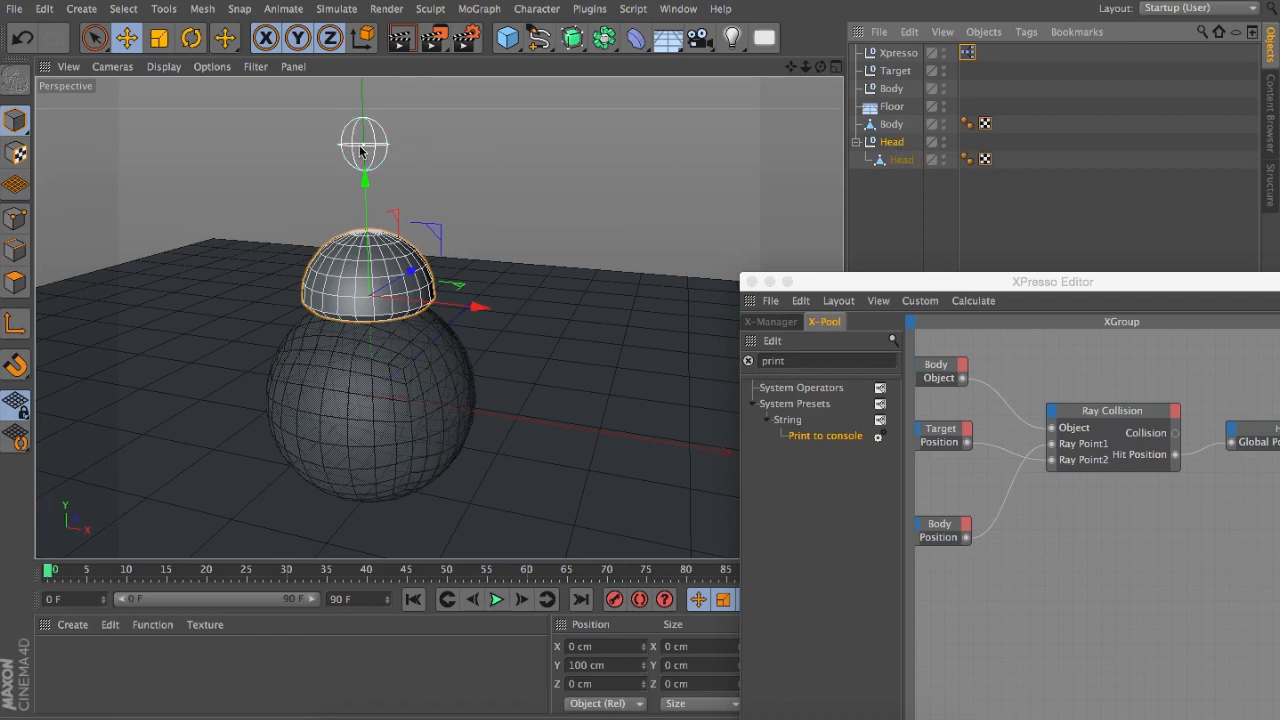
click(1027, 32)
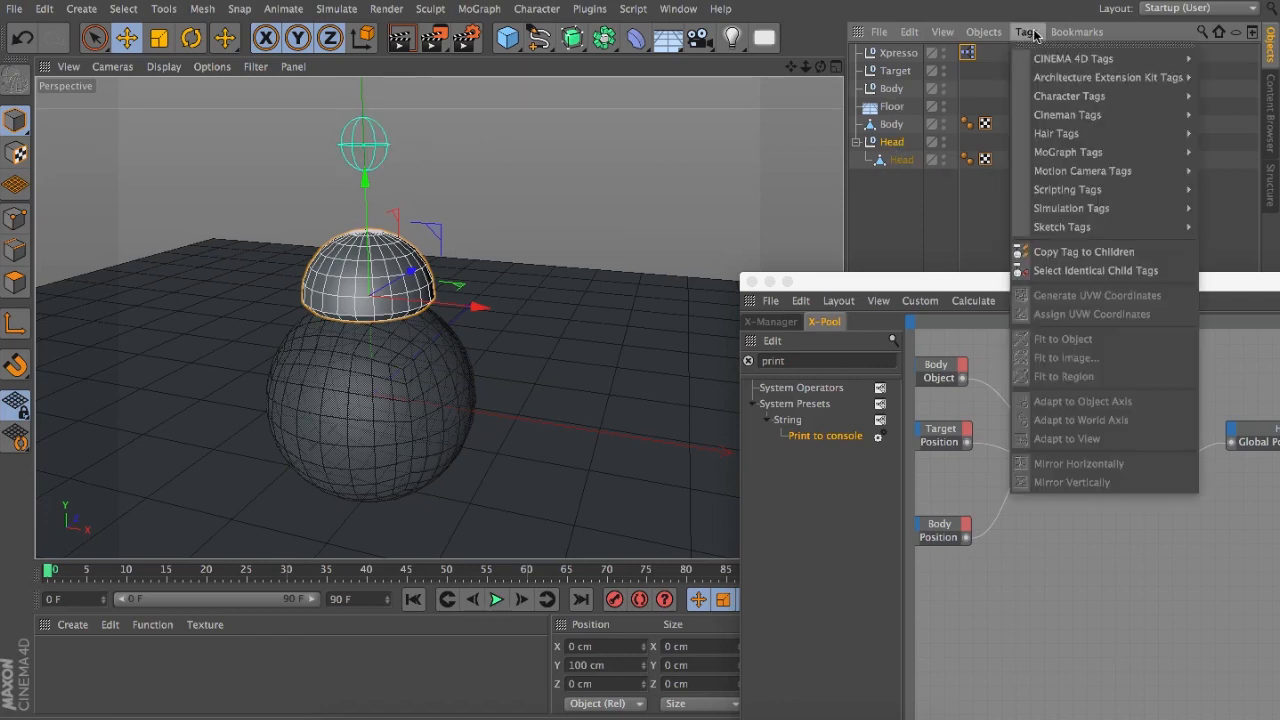
mouse_move(1058, 59)
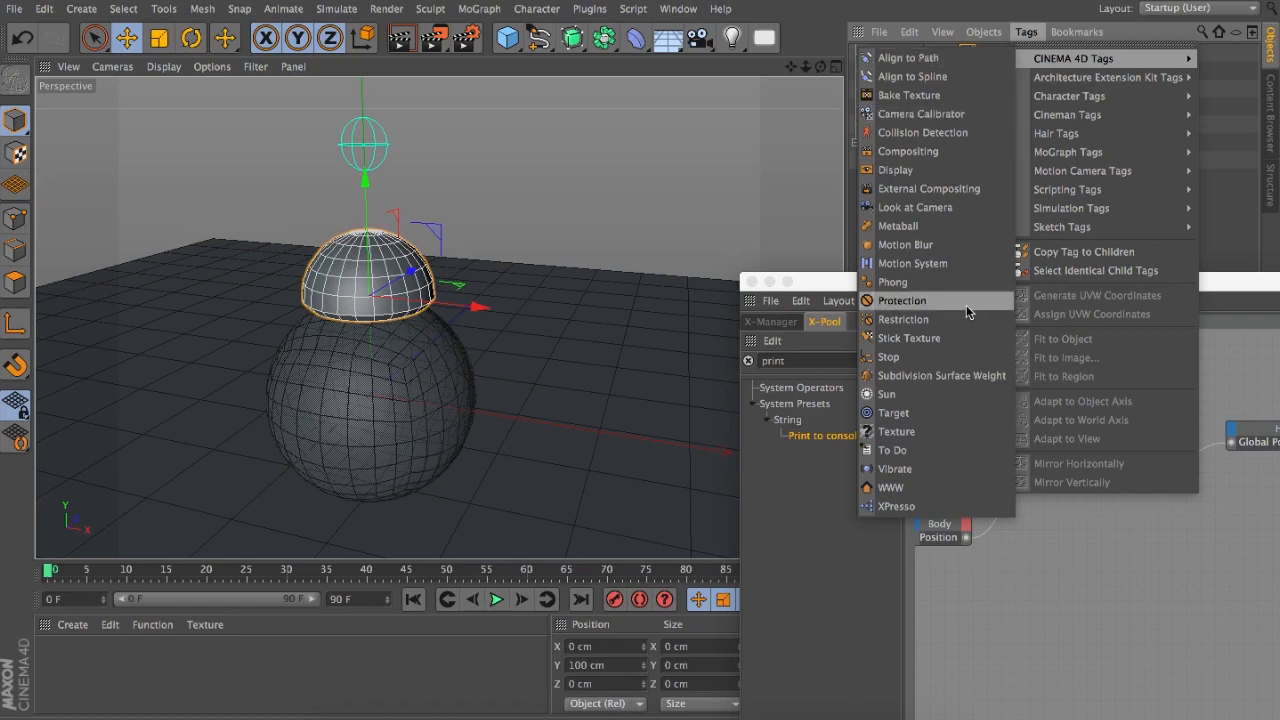
click(904, 415)
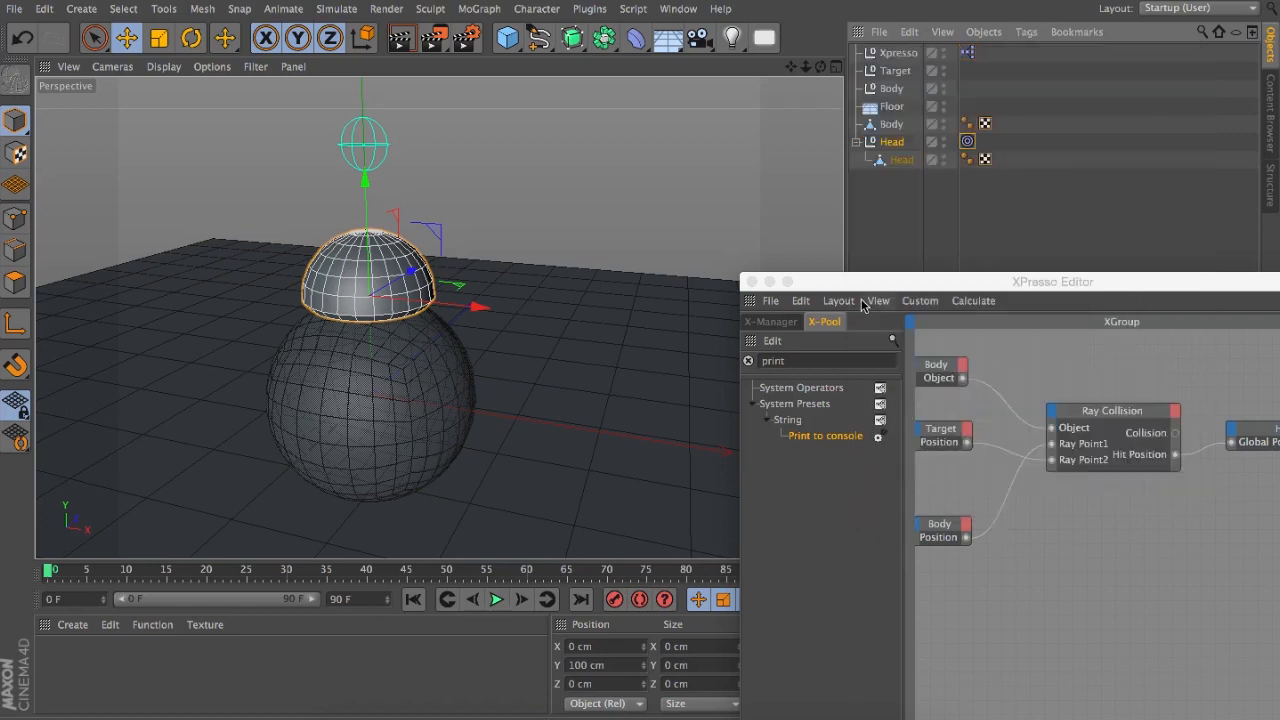
drag(852, 272, 1117, 599)
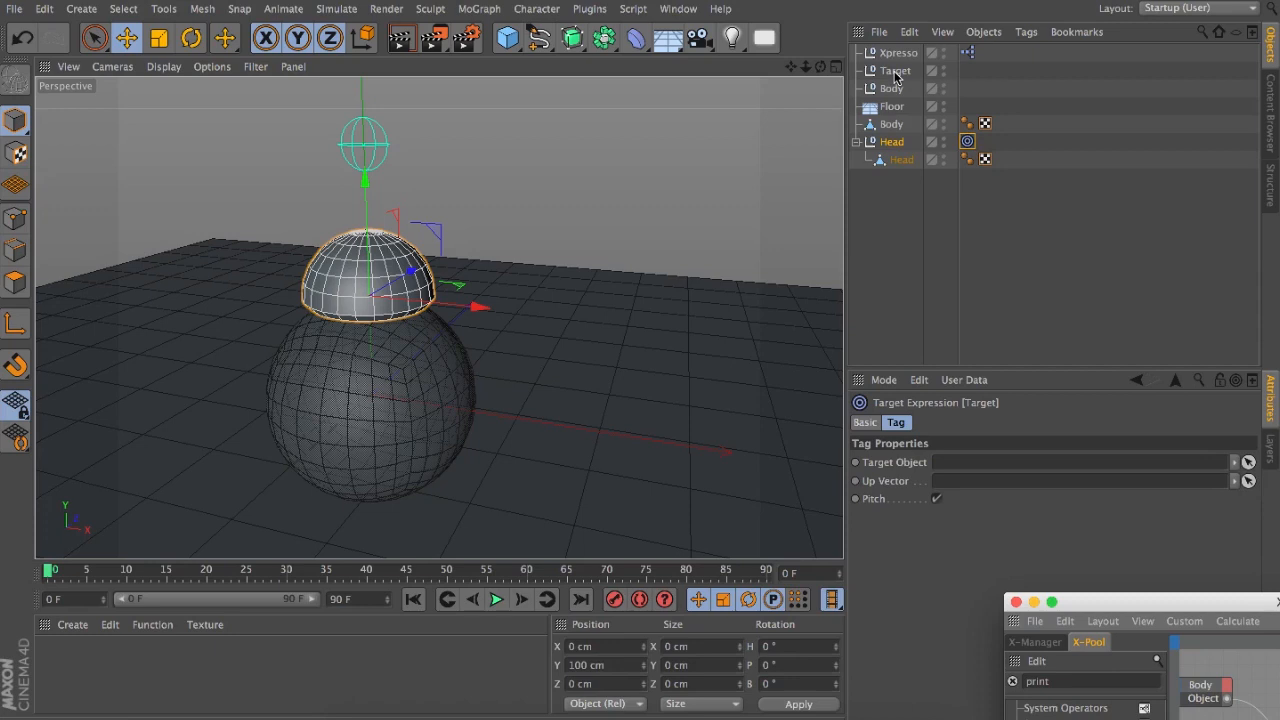
drag(895, 75, 1026, 462)
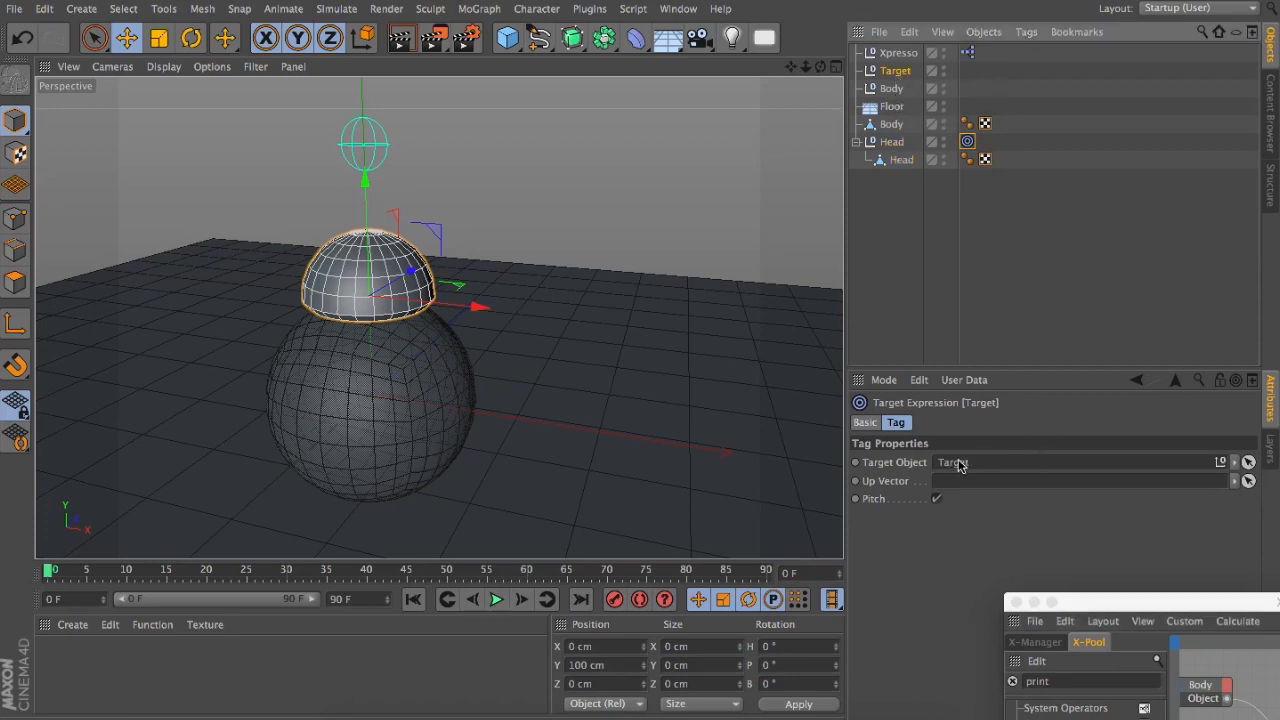
Step: Test the Target tag by moving the Target null about 156 cm along the X axis and undoing the move
click(946, 499)
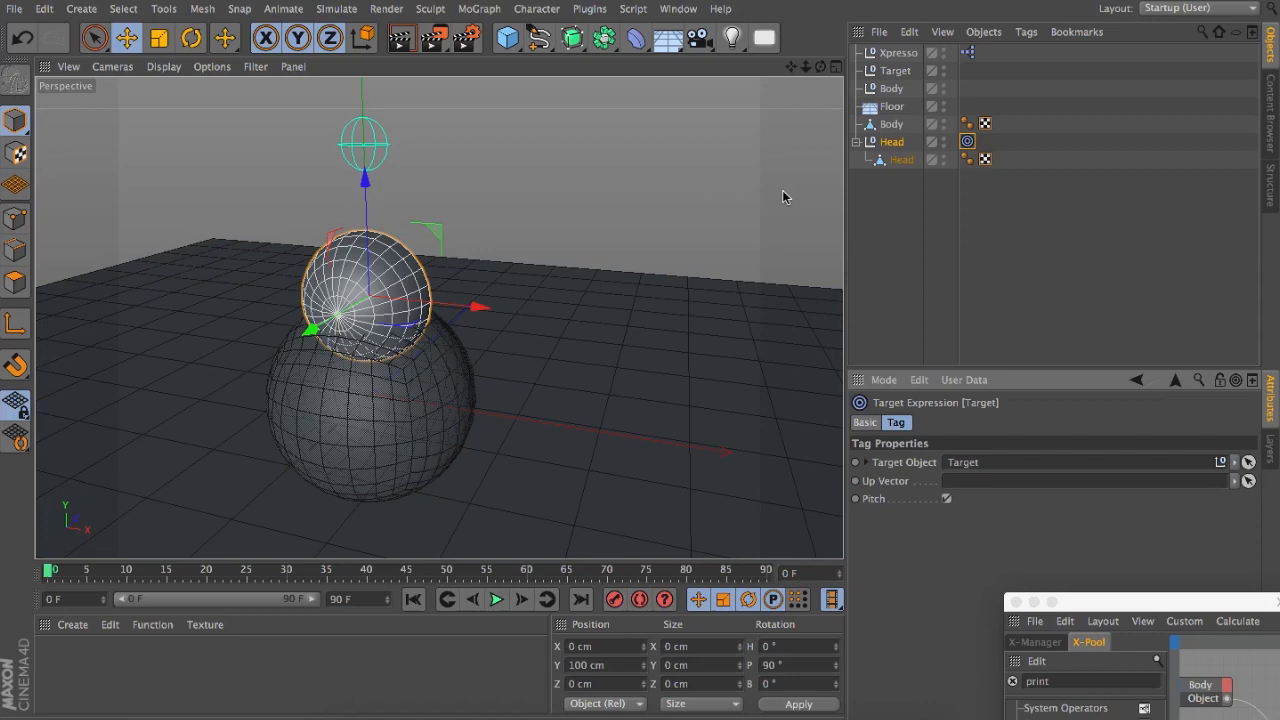
click(380, 145)
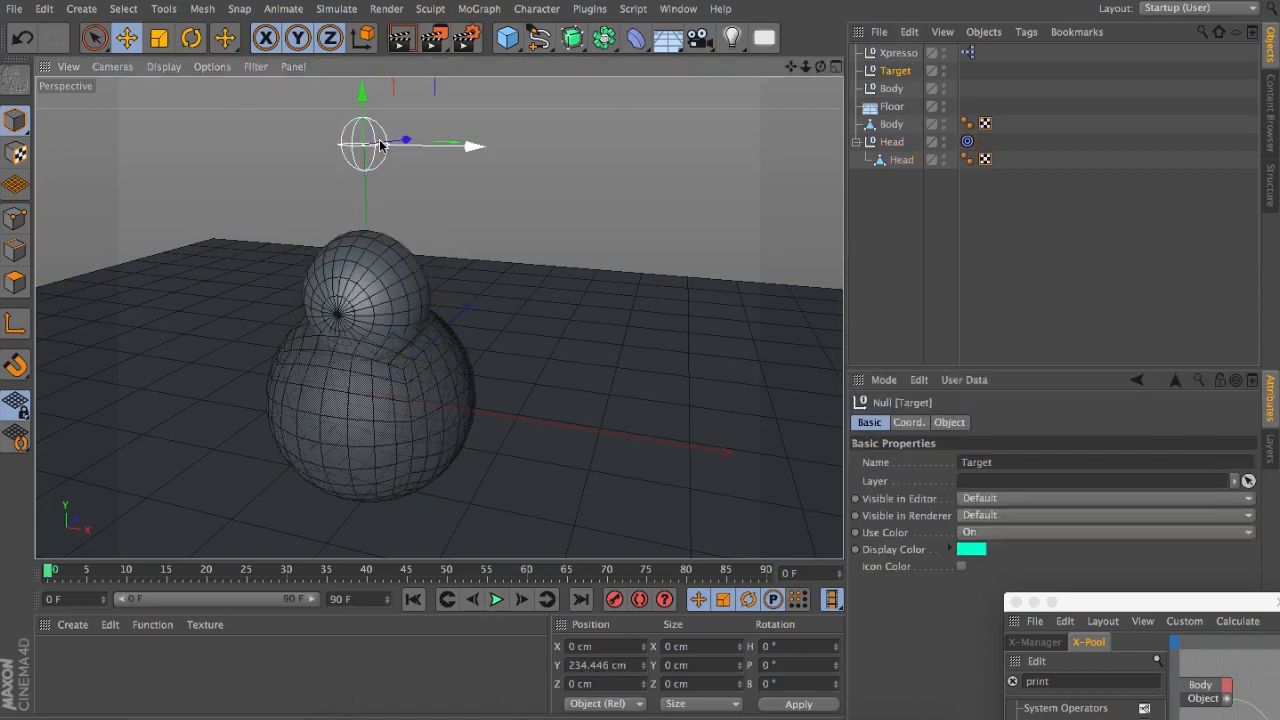
drag(470, 148, 660, 208)
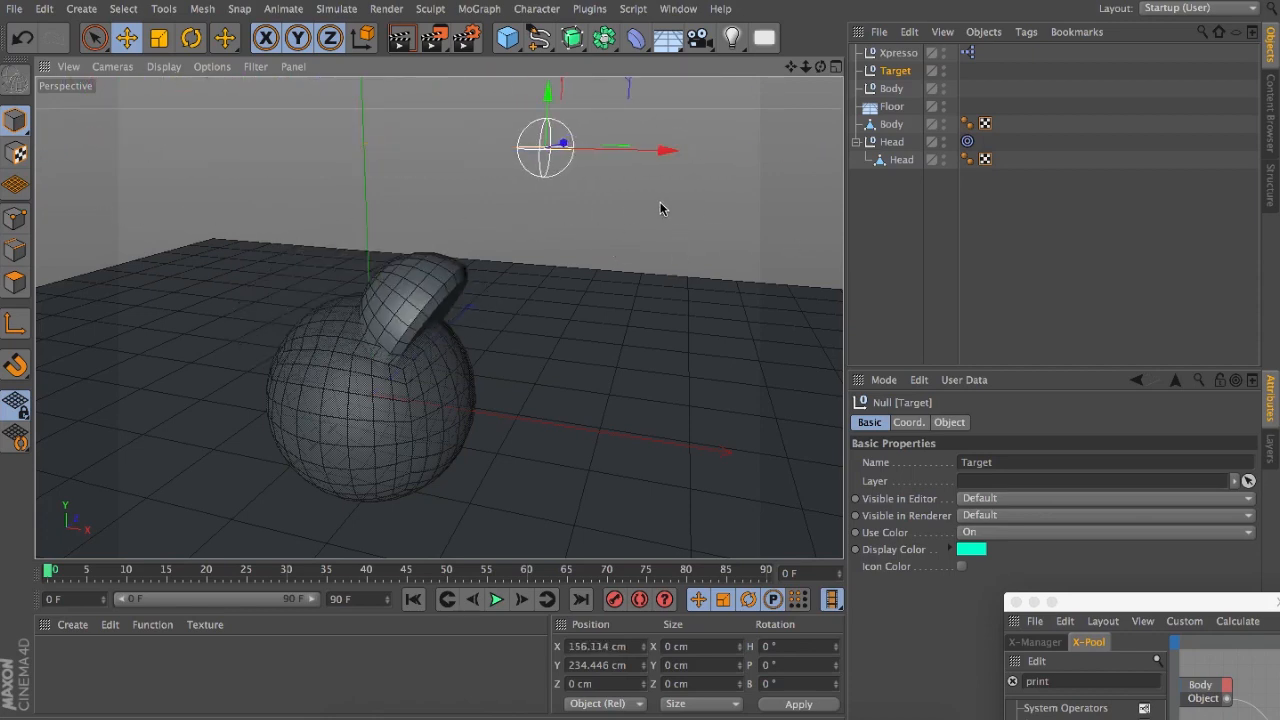
key(ctrl+z)
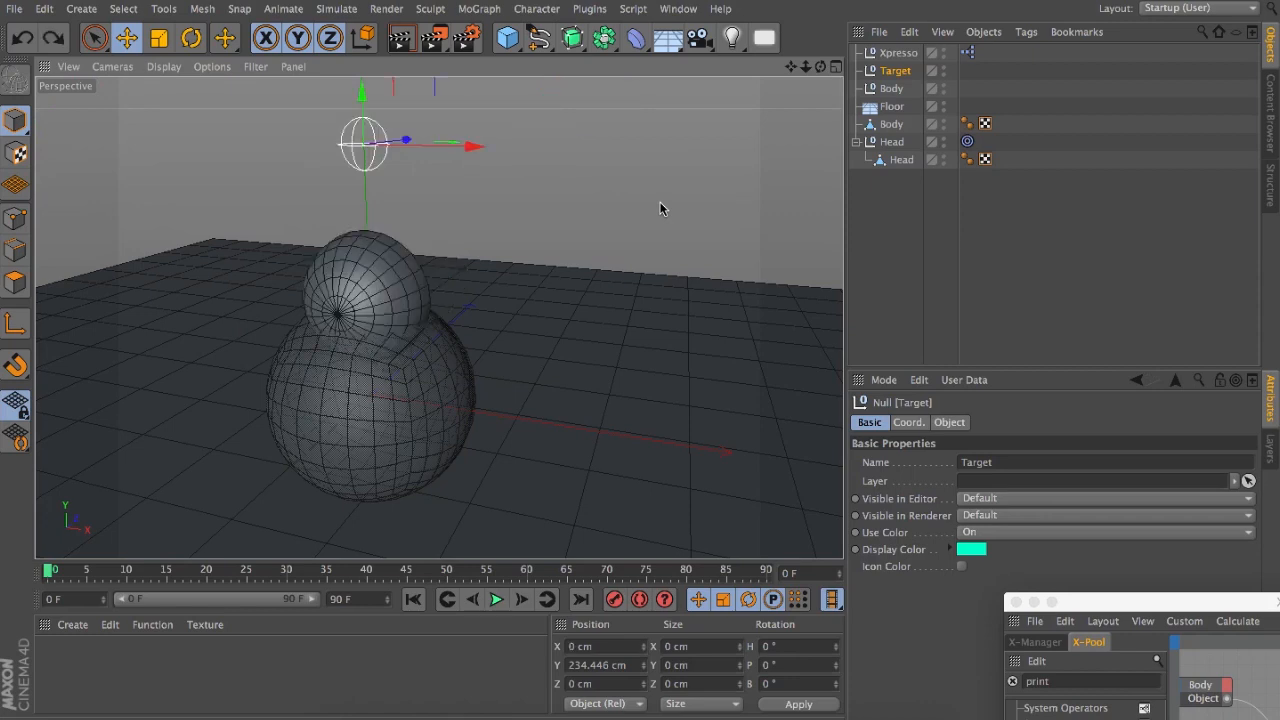
Step: Duplicate the Target null and rename the copy "Head rotate"
drag(806, 67, 826, 153)
drag(820, 67, 725, 42)
drag(438, 318, 826, 68)
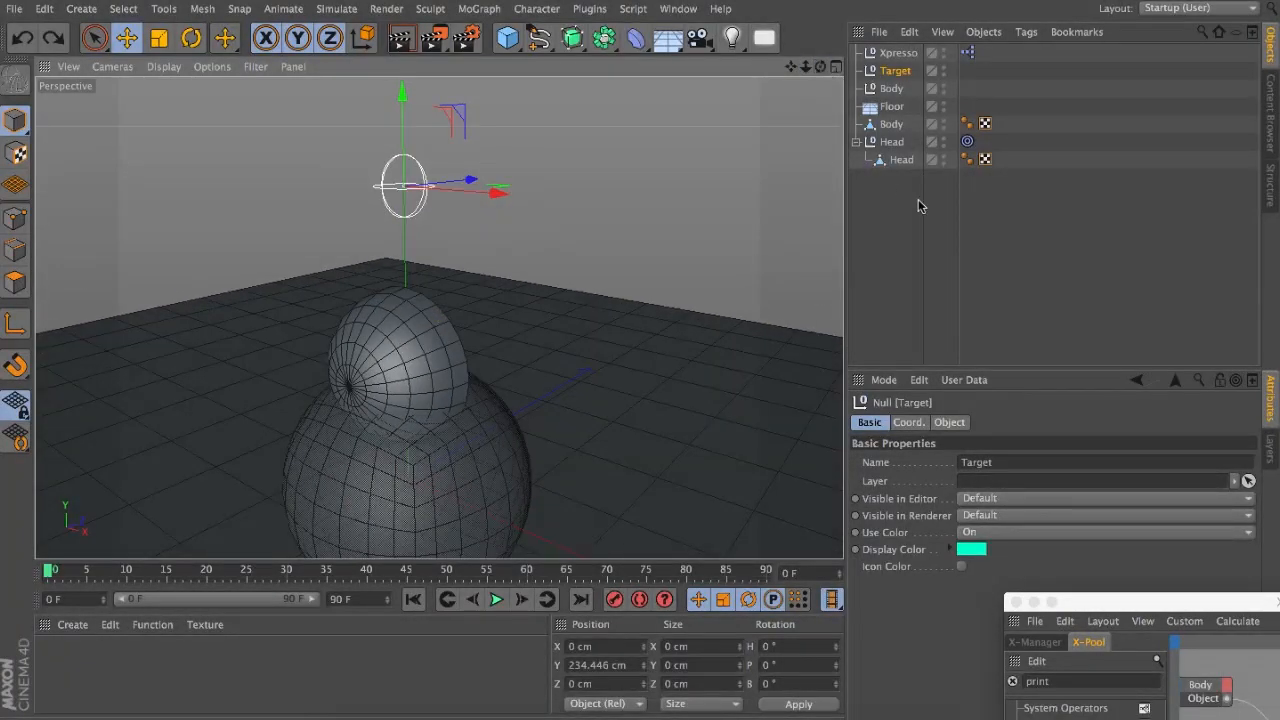
click(884, 74)
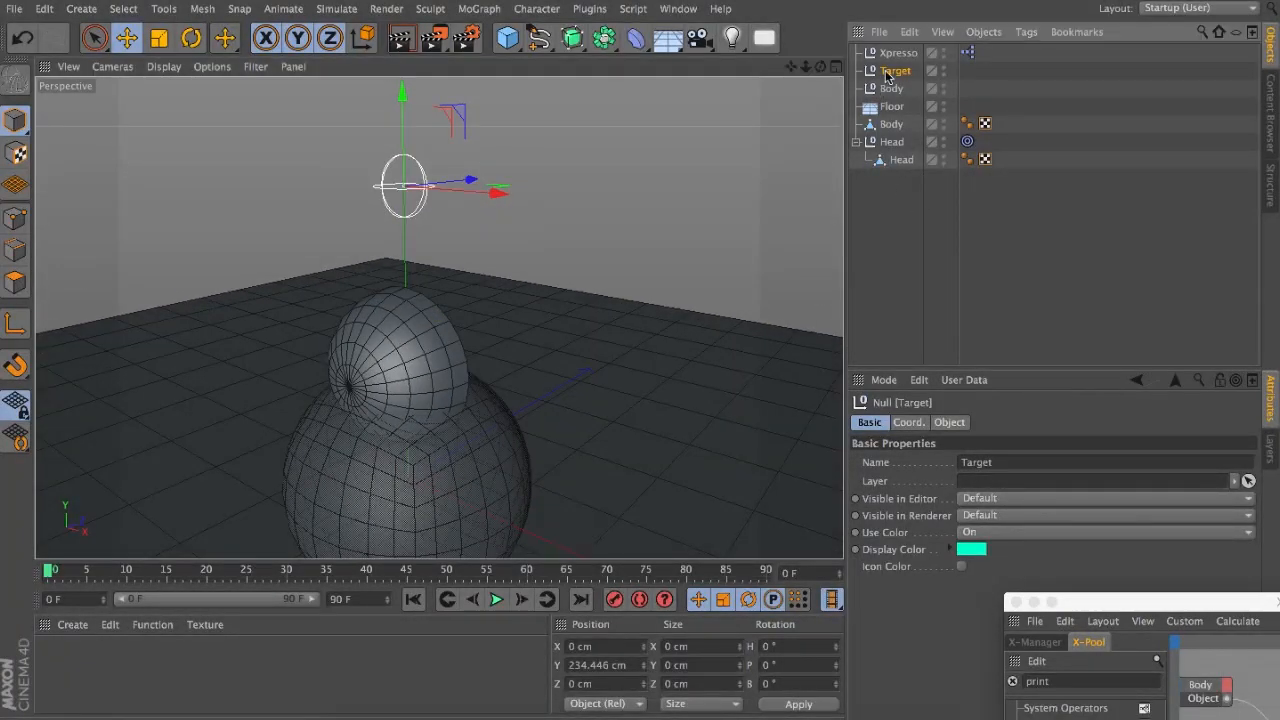
click(967, 141)
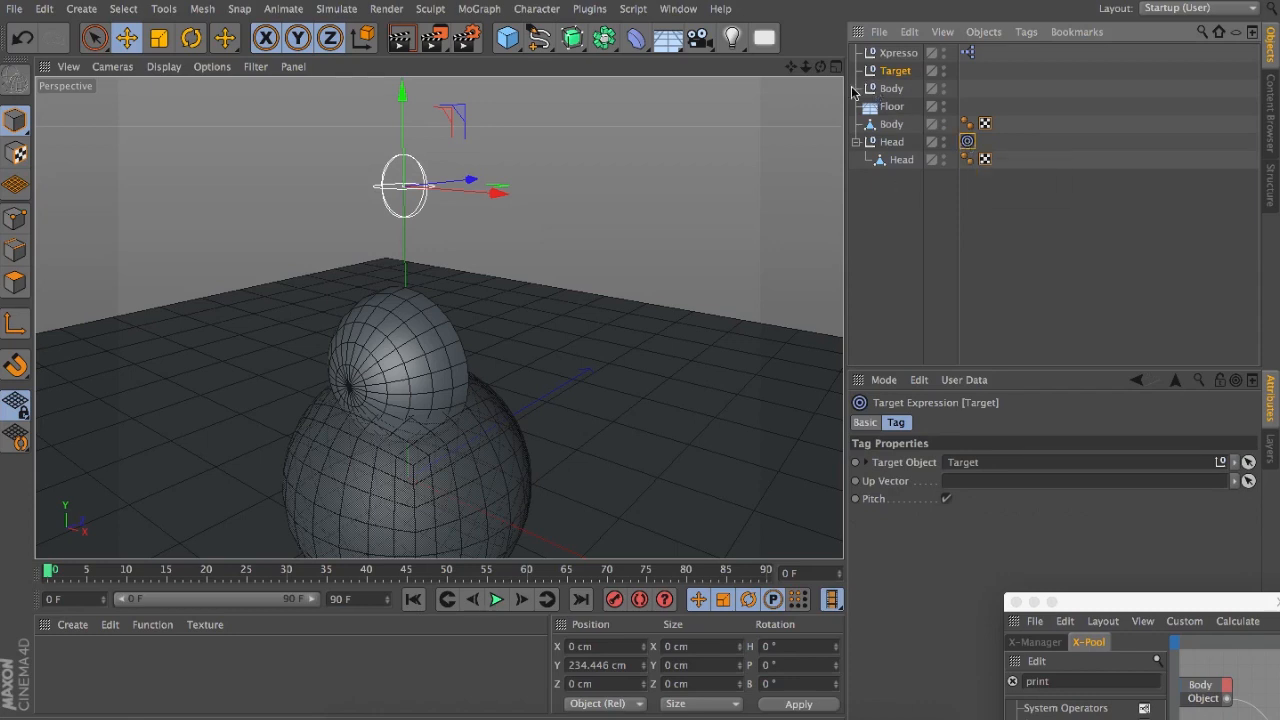
mouse_move(806, 67)
mouse_down()
mouse_move(768, 67)
mouse_move(799, 67)
mouse_up()
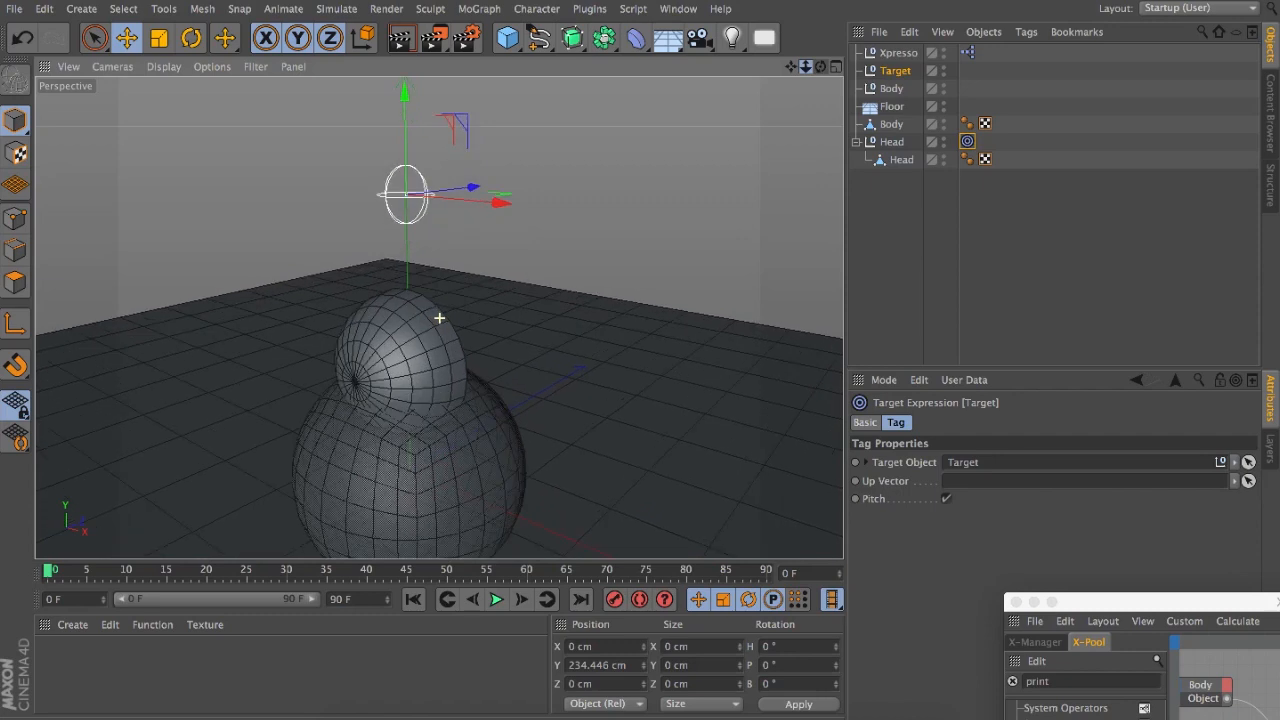
click(896, 72)
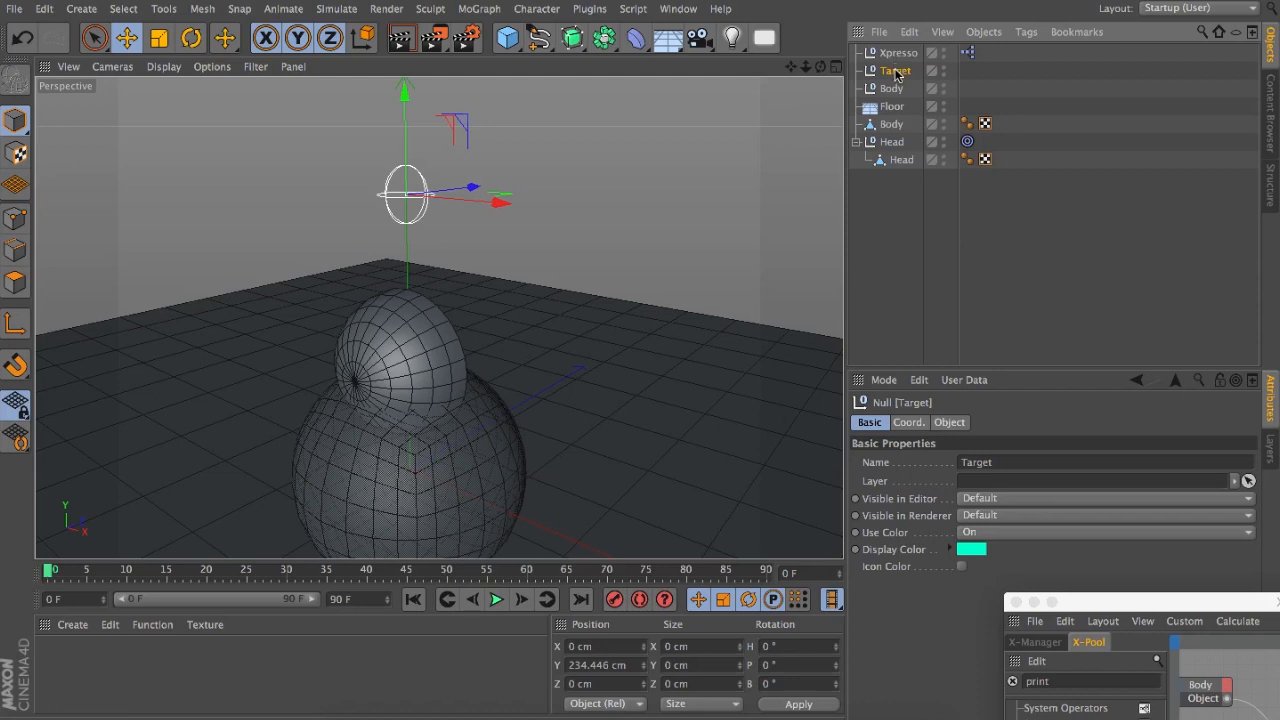
ctrl+drag(896, 67, 896, 63)
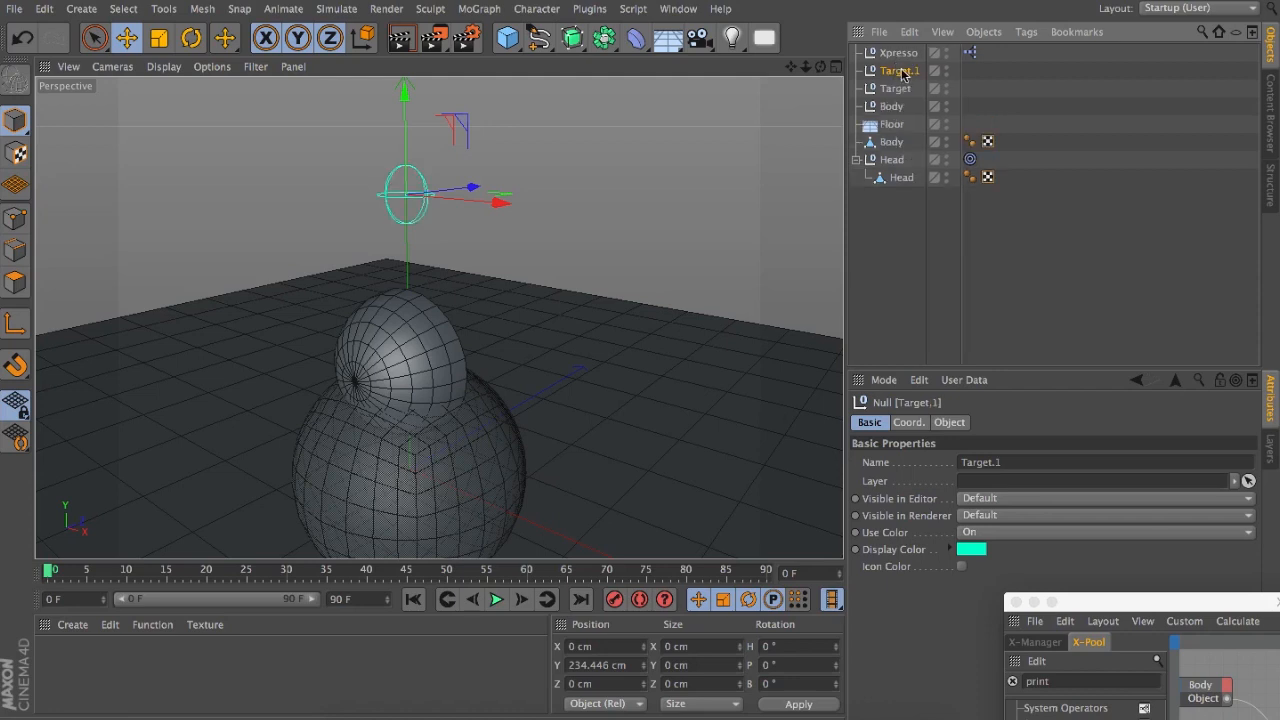
double_click(901, 72)
text(Hea)
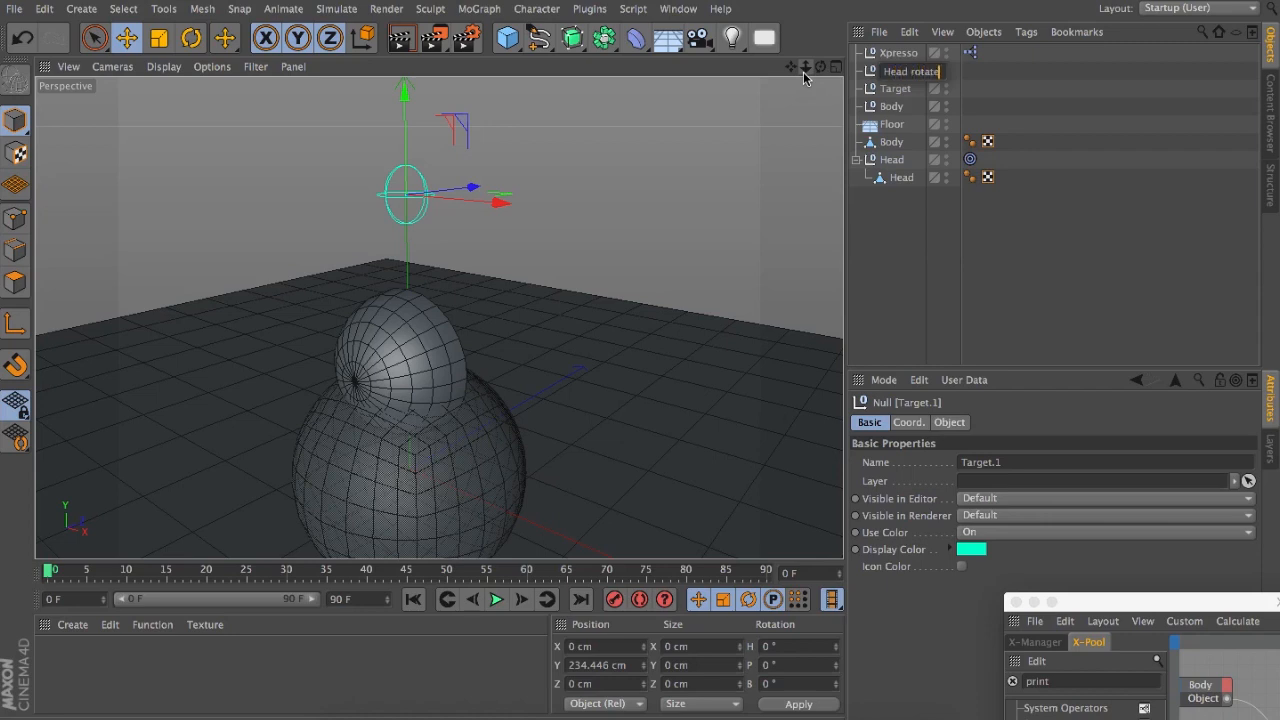
text(d rotate)
key(Return)
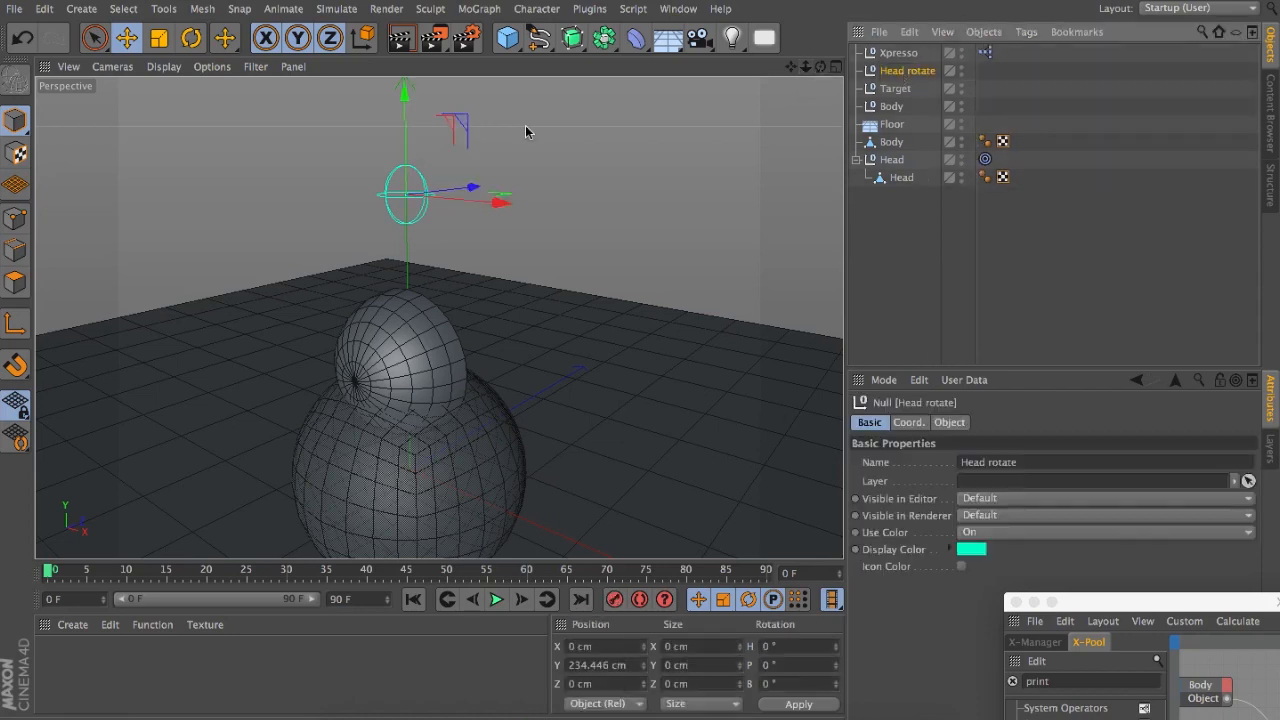
Step: Move the Head rotate null to about -93 cm in Z and assign it as the Up Vector of the Head's Target tag
drag(460, 192, 364, 196)
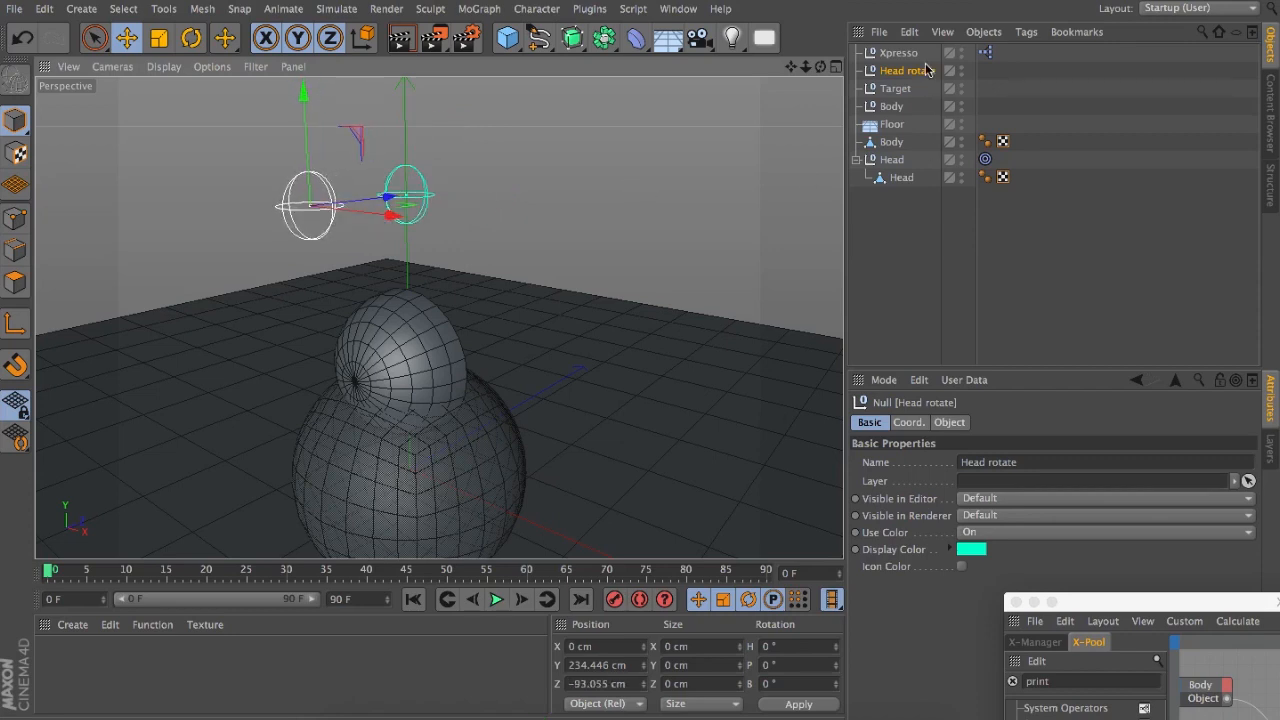
click(984, 160)
drag(910, 75, 980, 478)
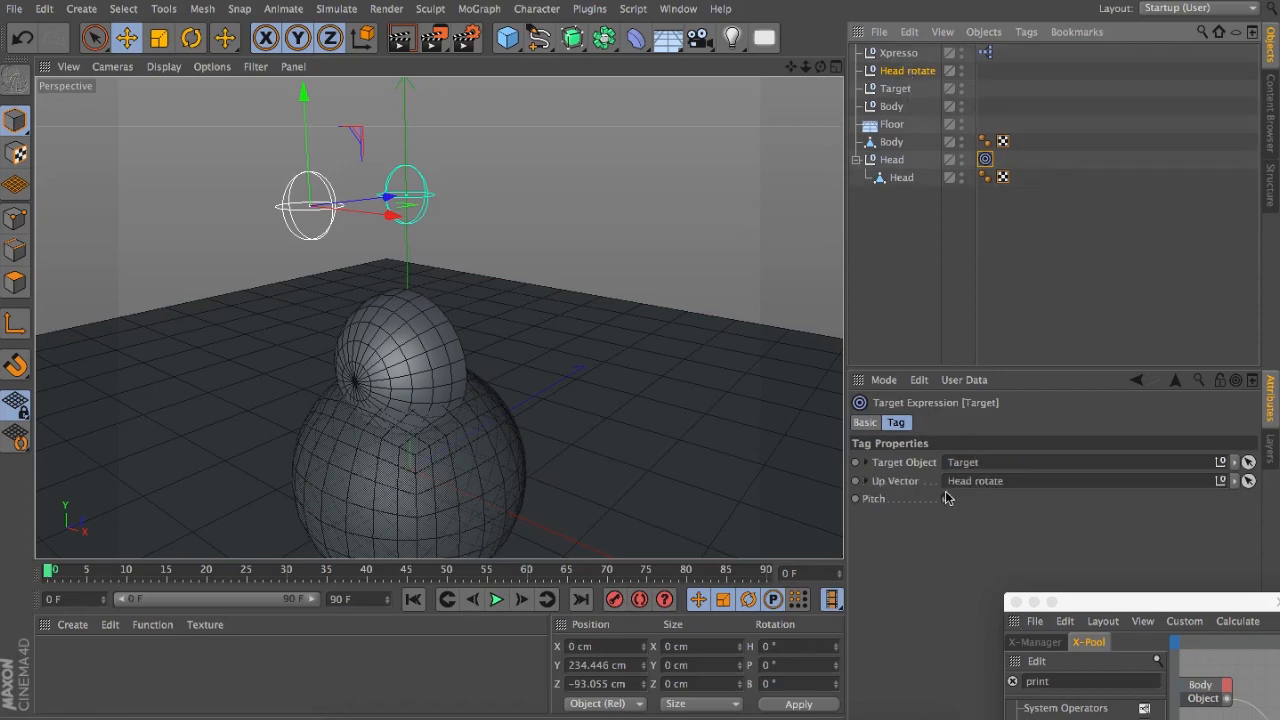
click(949, 501)
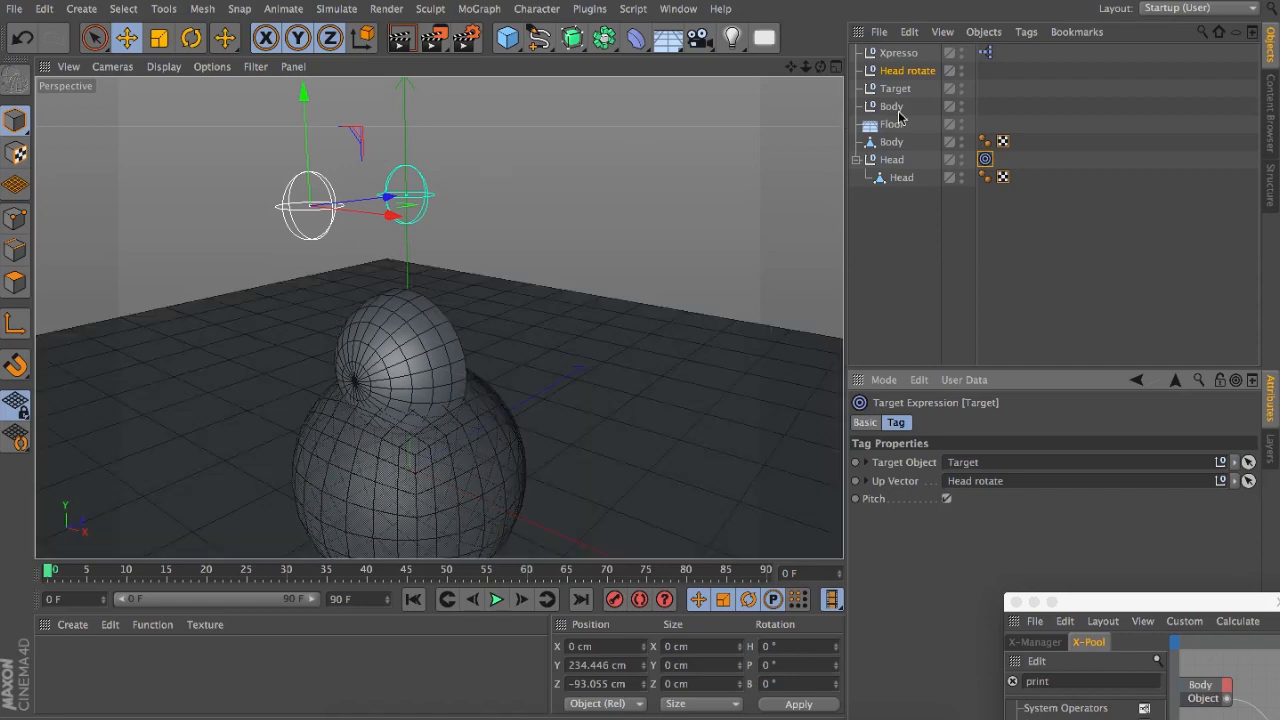
Step: Rotate the Head polygon object inside the Head null to a pitch of -90° so the dome sits upright on the body
click(897, 200)
click(891, 160)
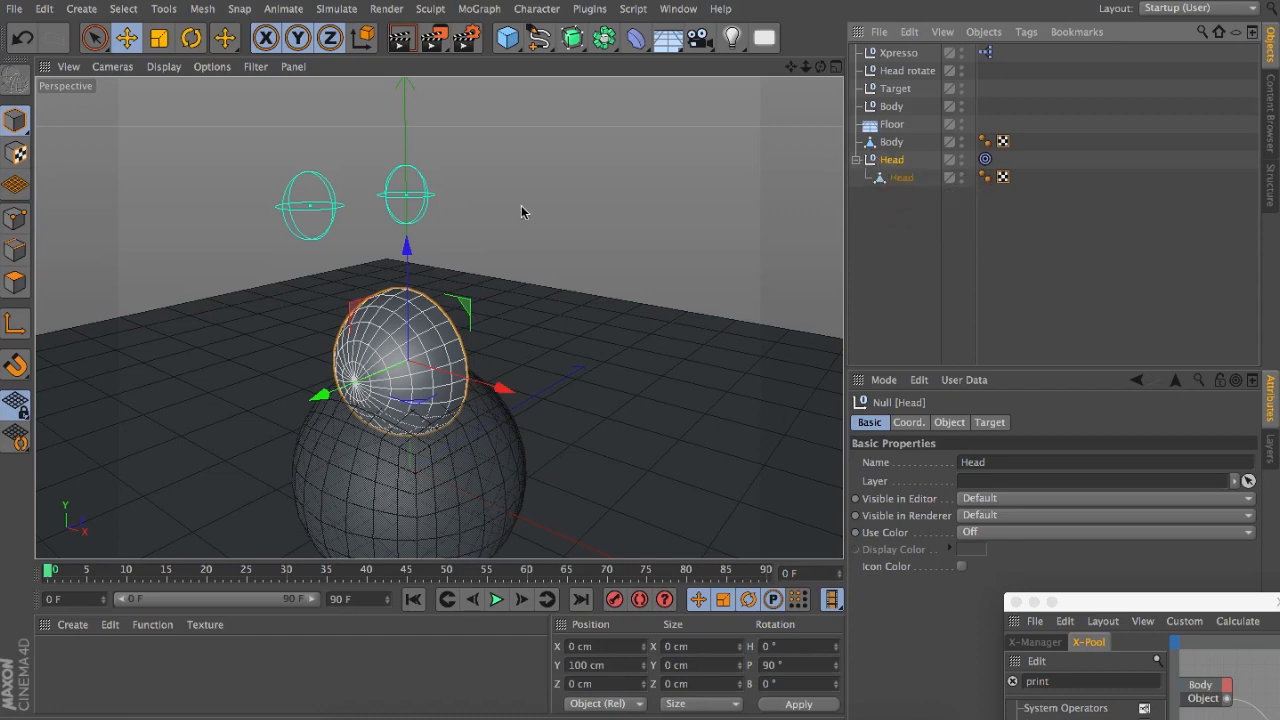
click(898, 178)
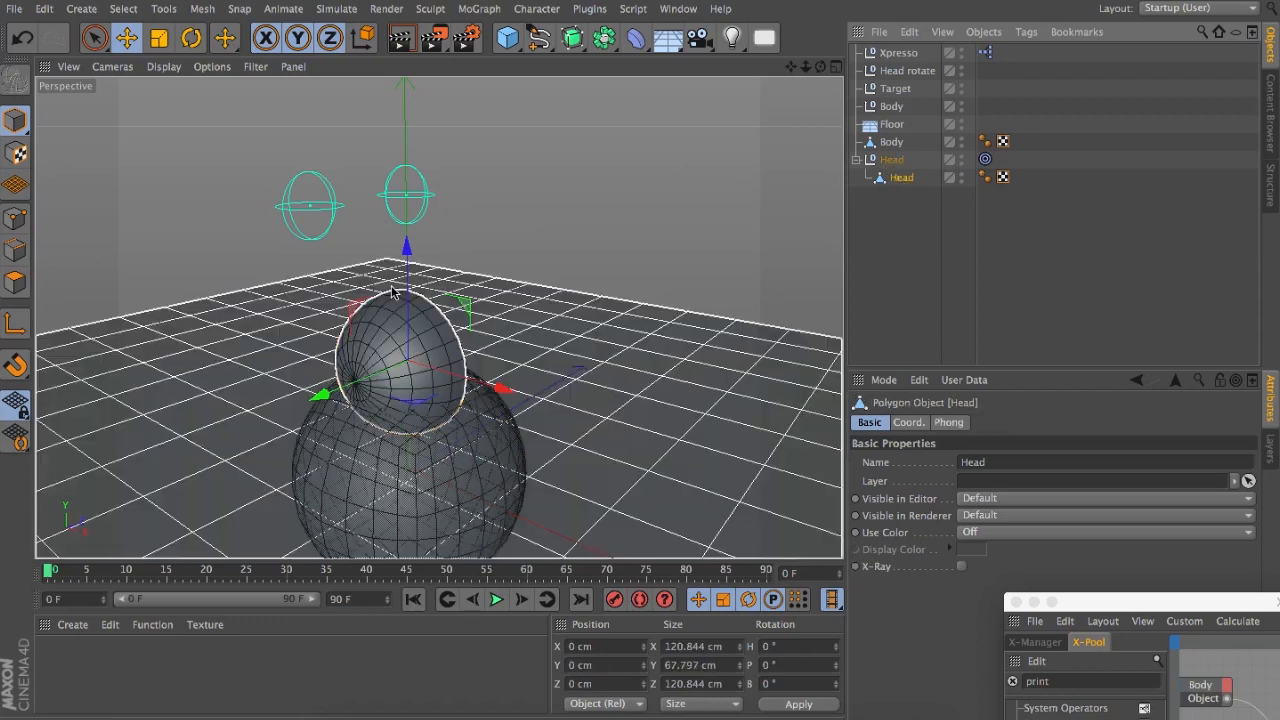
click(193, 38)
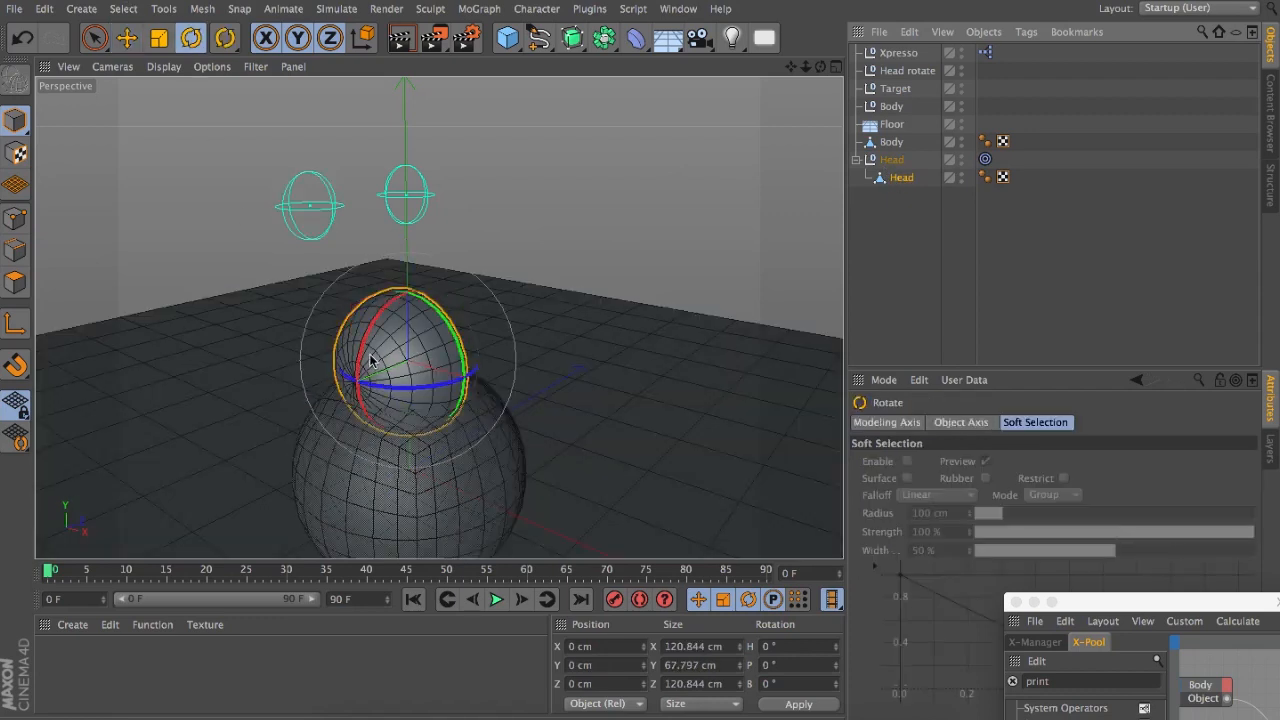
drag(368, 322, 427, 298)
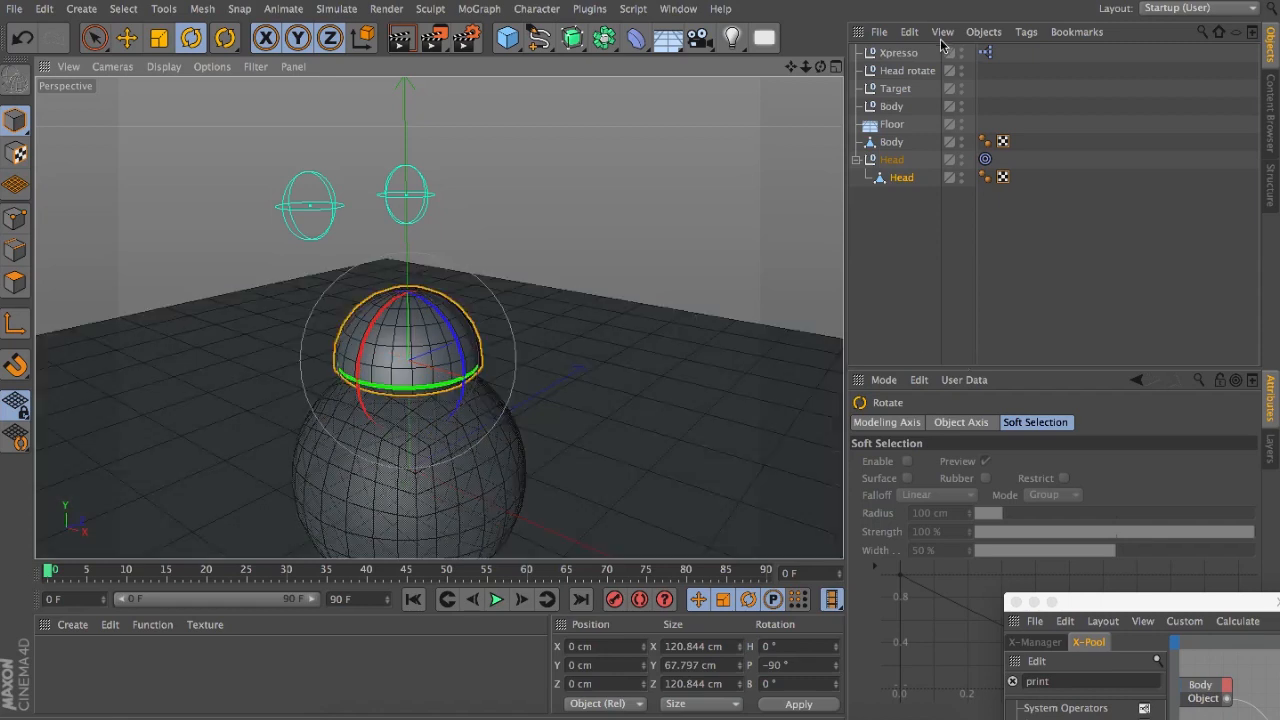
Step: Test the corrected head by moving the Target null about 151 cm along the X axis and undoing the move
click(895, 89)
drag(820, 67, 862, 84)
click(128, 38)
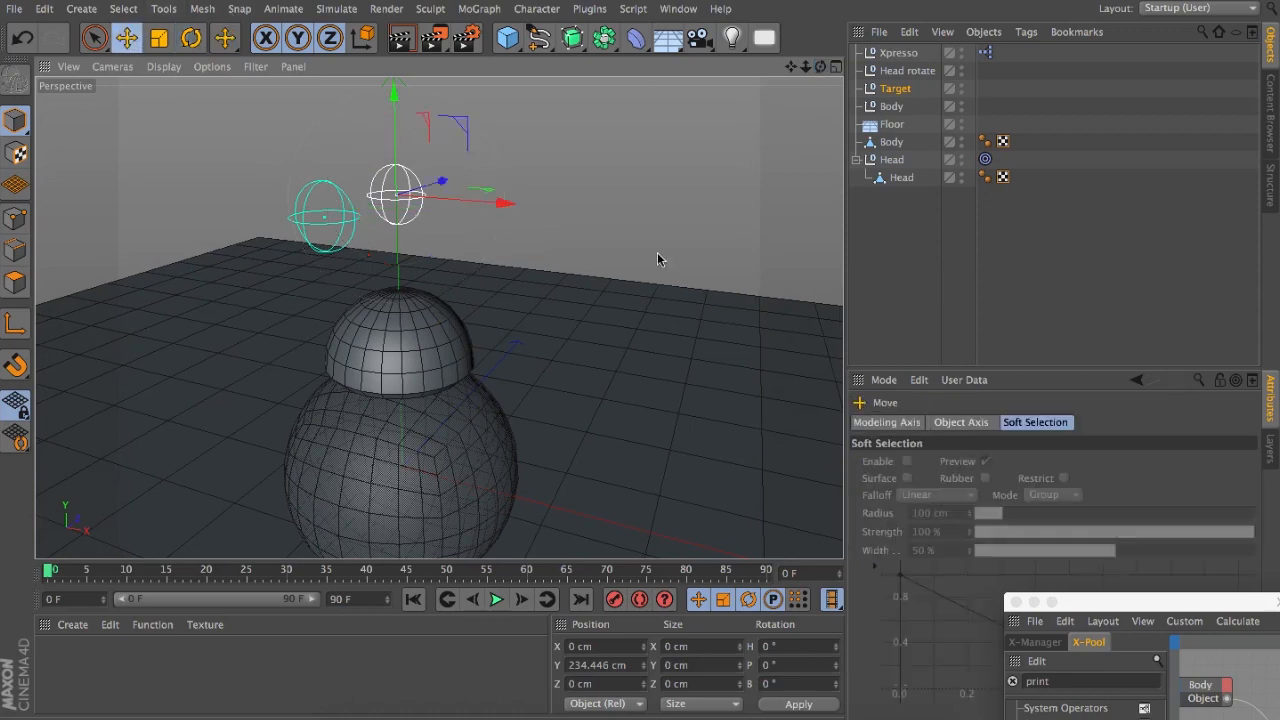
drag(505, 205, 707, 333)
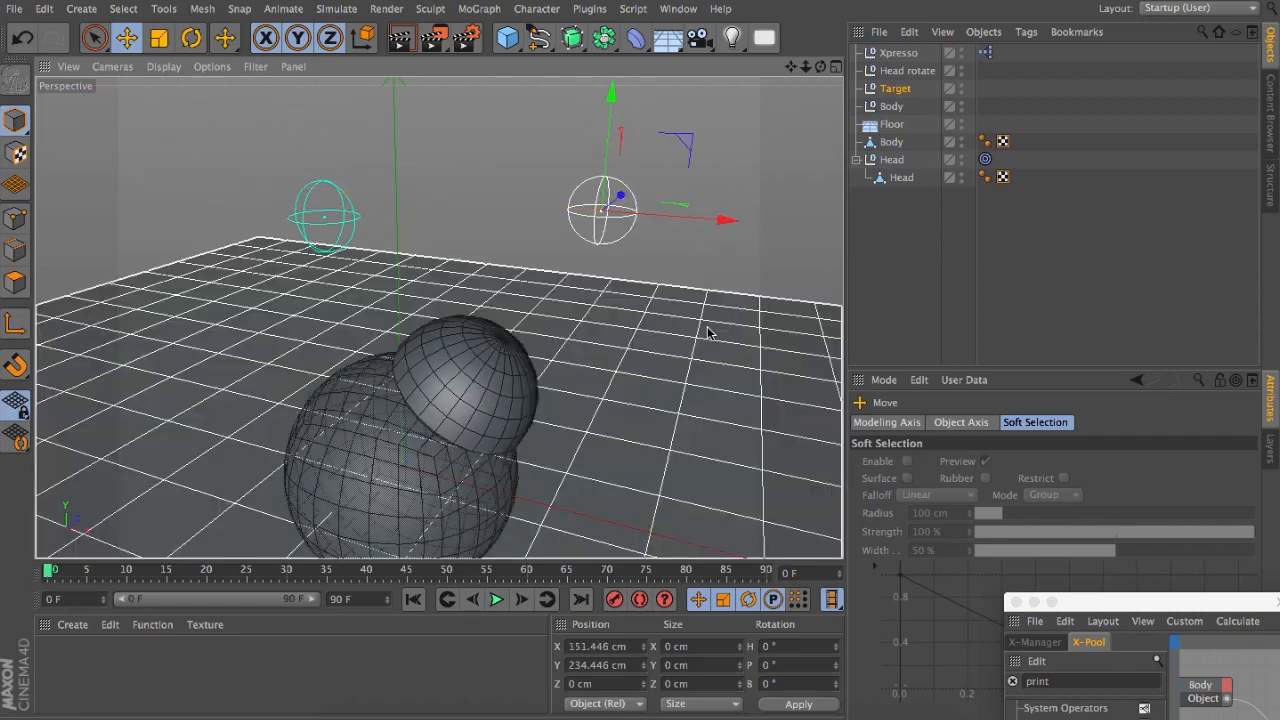
key(ctrl+z)
Step: Try moving the Head rotate null to test how it turns the head, and undo the move
drag(790, 68, 915, 70)
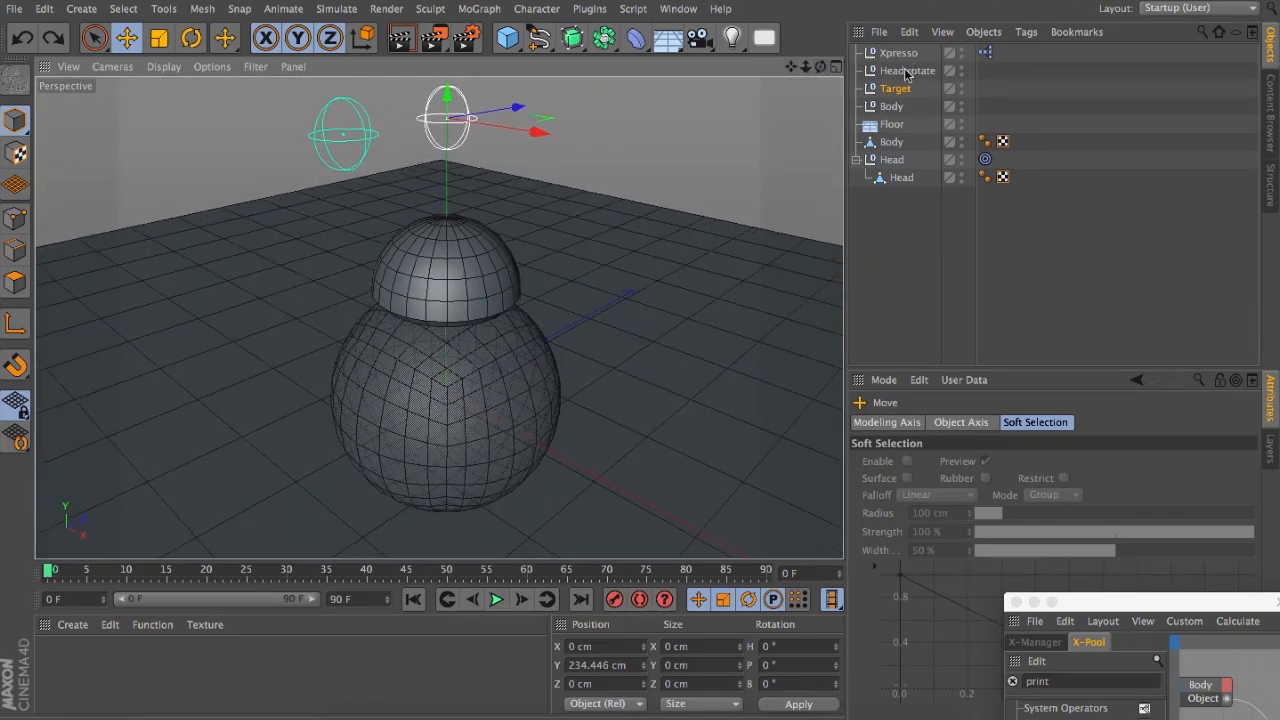
click(905, 72)
drag(382, 160, 474, 157)
key(super+z)
drag(792, 66, 818, 118)
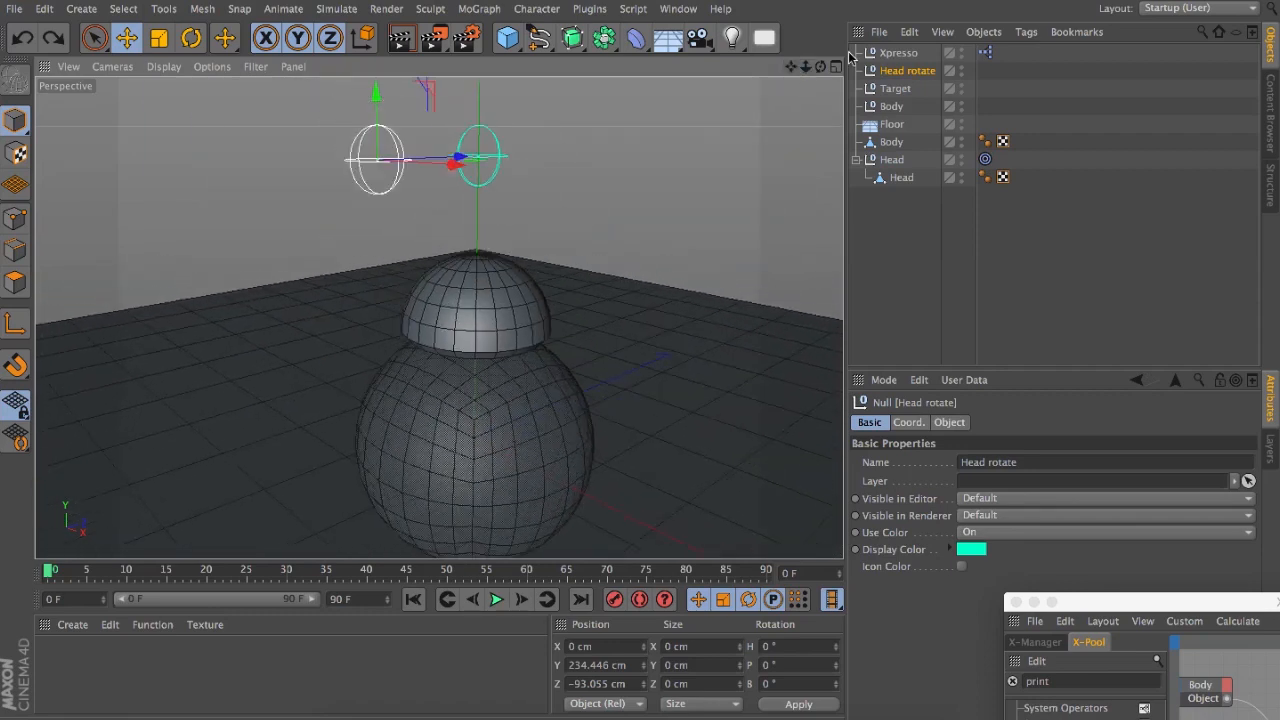
Step: Make the Head rotate null a child of the Target null and select the Target null
click(898, 72)
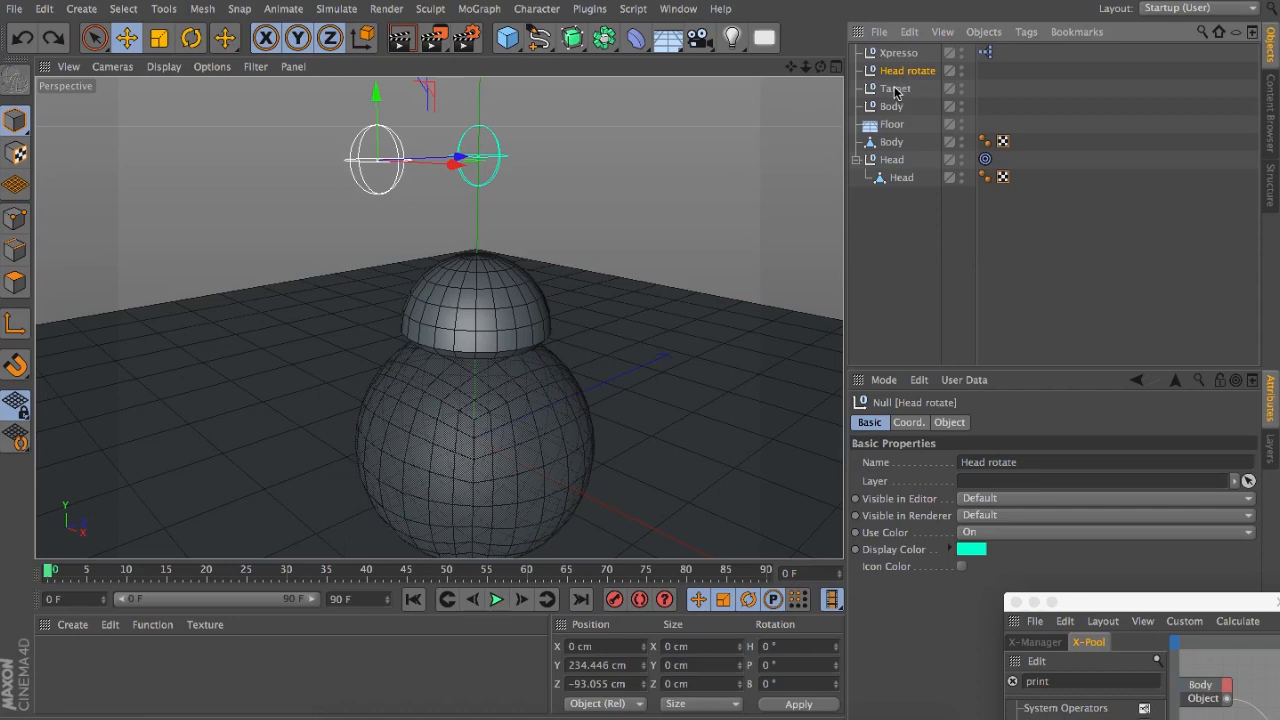
drag(895, 92, 895, 91)
click(893, 72)
Step: Test the nested nulls by moving Target about 119 cm along X and rotating it, and undo both changes
drag(820, 67, 862, 112)
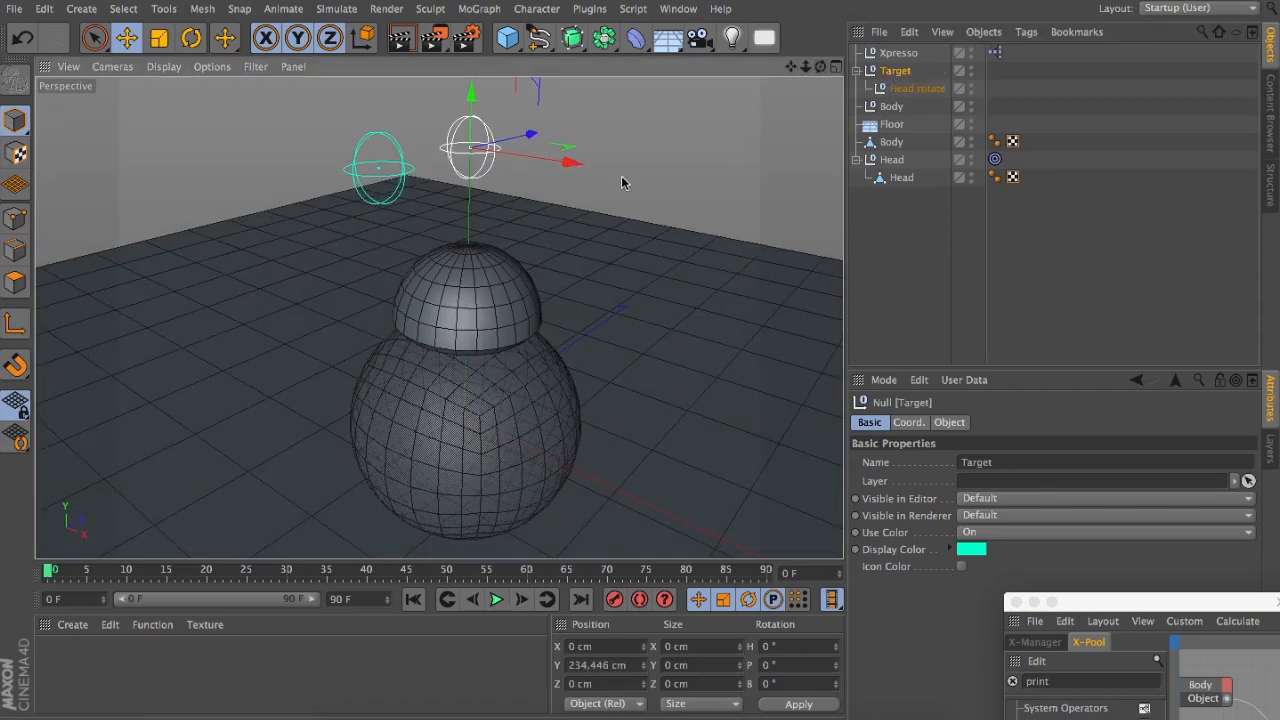
drag(570, 163, 727, 248)
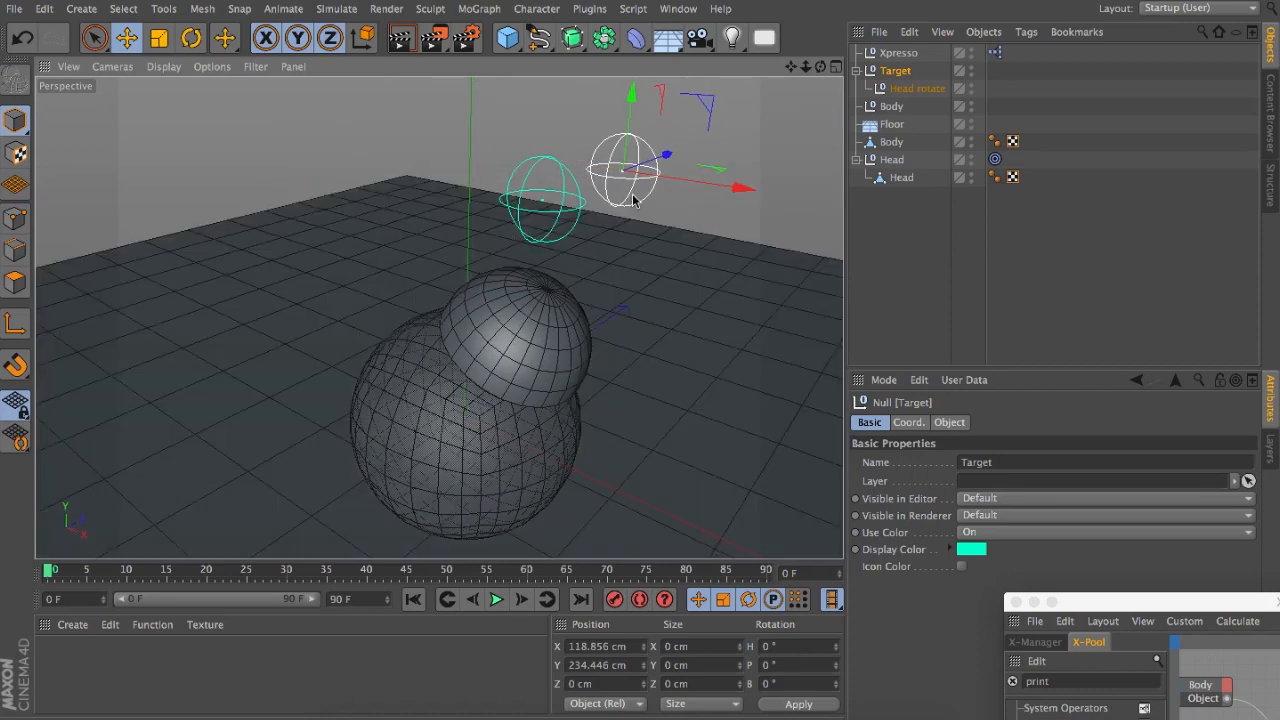
click(191, 37)
drag(628, 188, 697, 197)
key(ctrl+z)
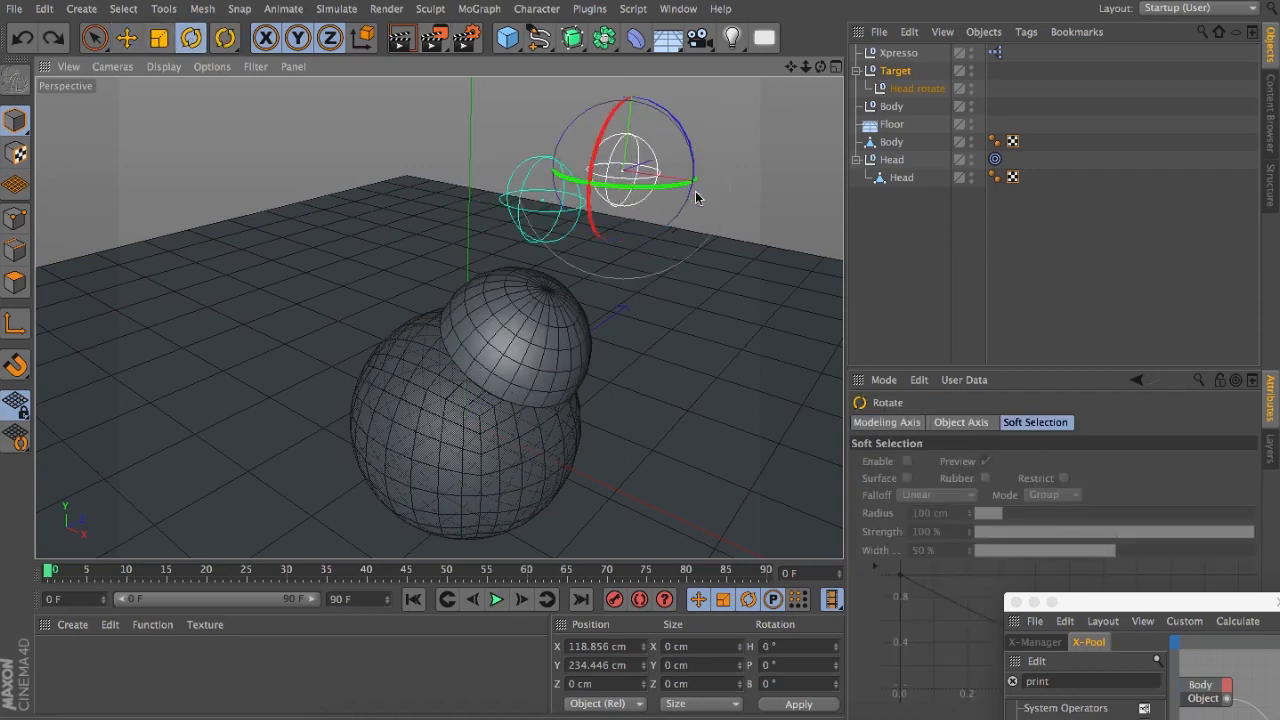
key(ctrl+z)
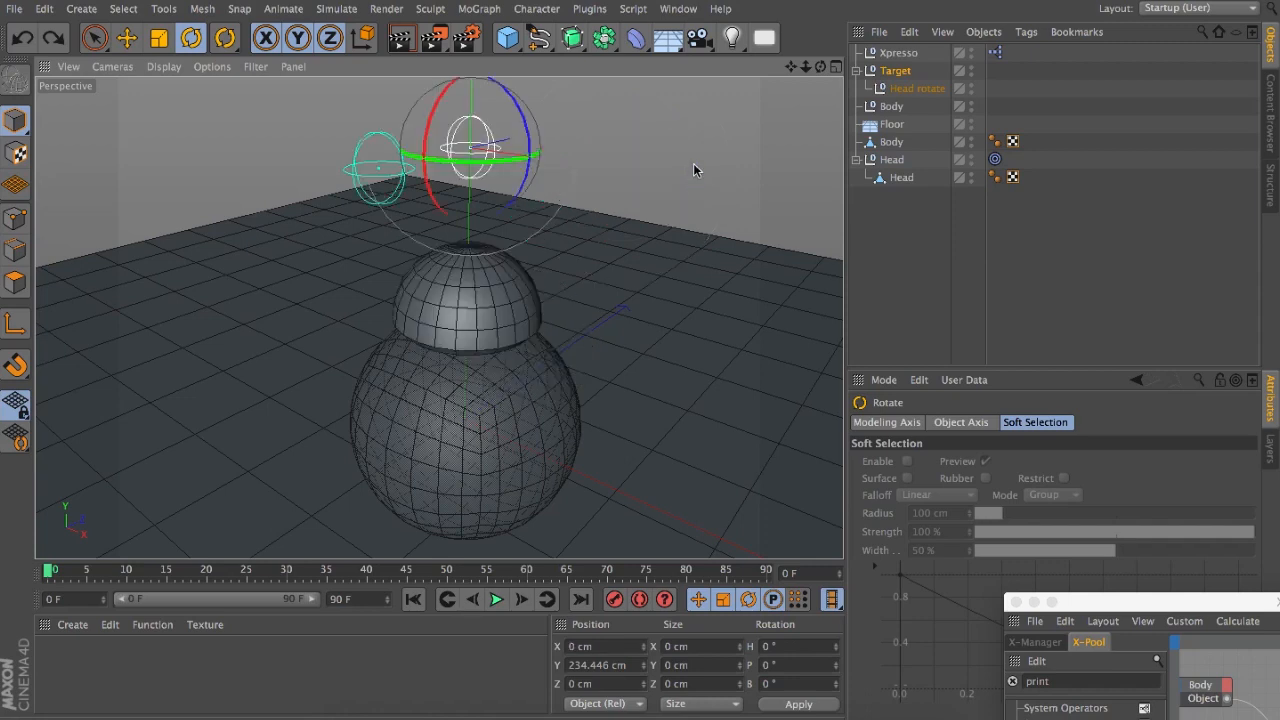
Step: Take the Head rotate null out of the Target null so it sits at the top level of the hierarchy
drag(821, 67, 439, 318)
drag(821, 67, 438, 318)
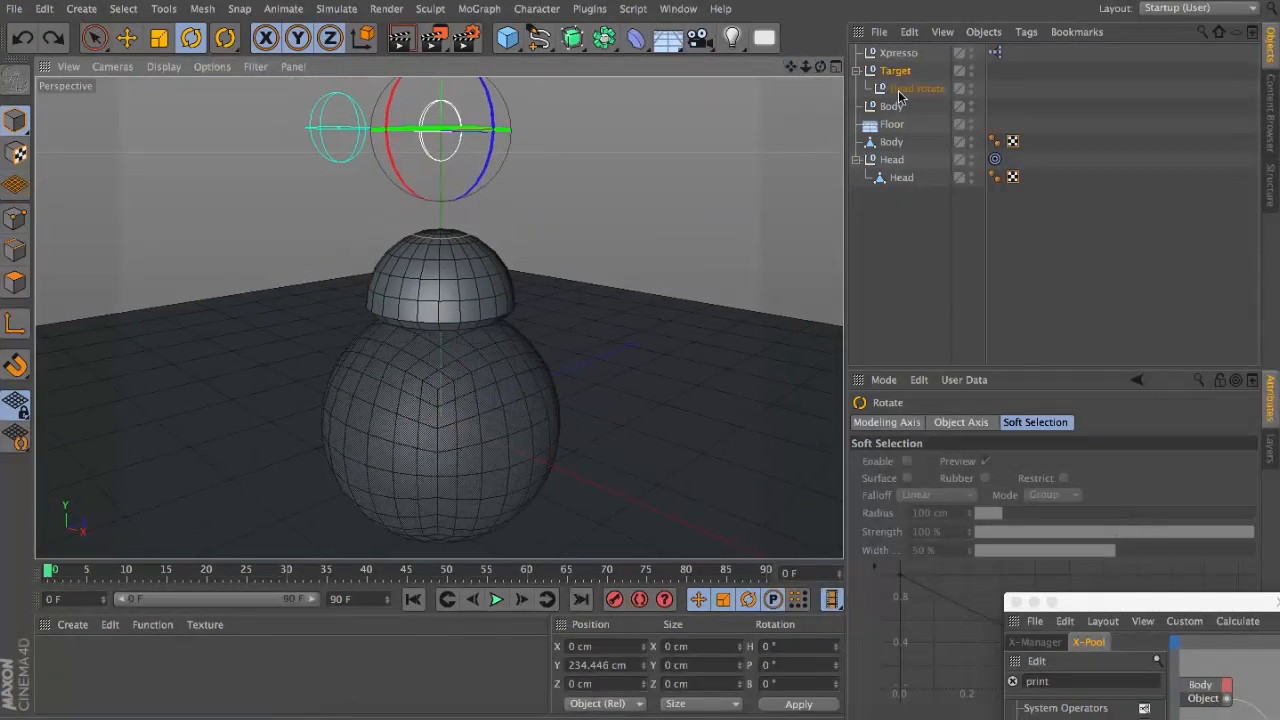
click(907, 94)
drag(906, 97, 900, 98)
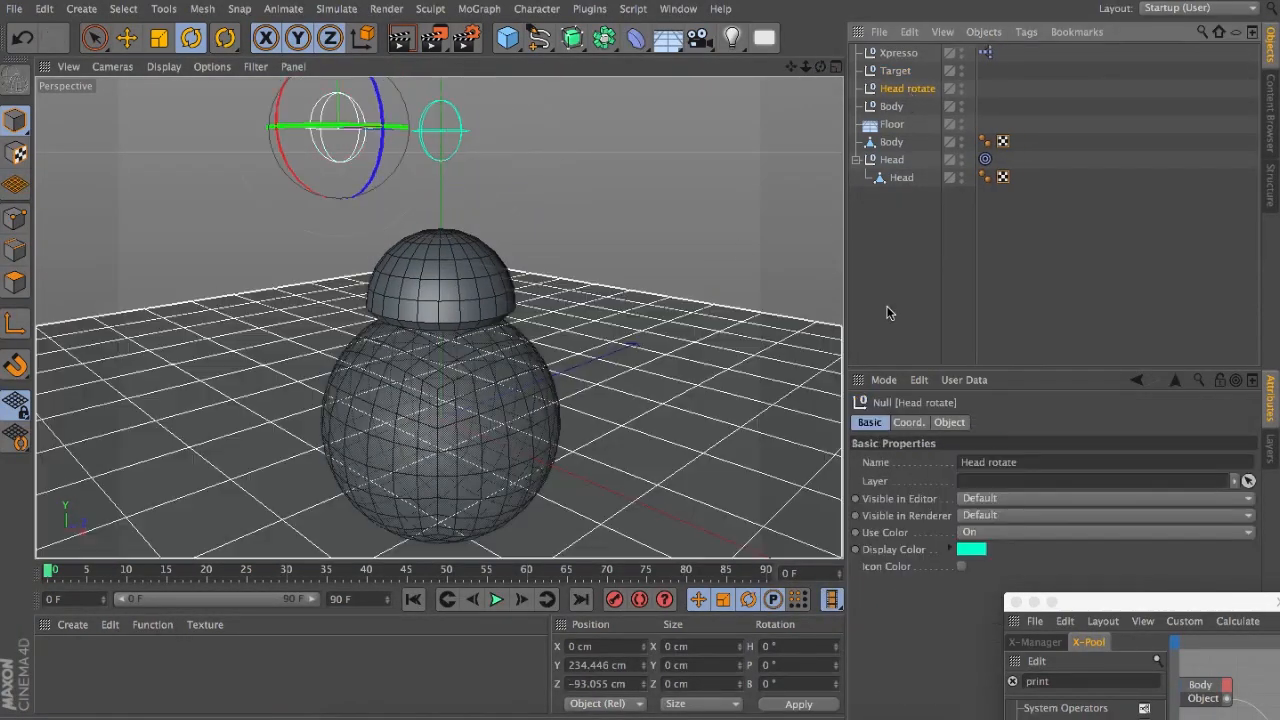
Step: Bring the XPresso graph into view and move the Body position node closer to the Ray Collision node
drag(807, 68, 438, 318)
drag(791, 67, 438, 318)
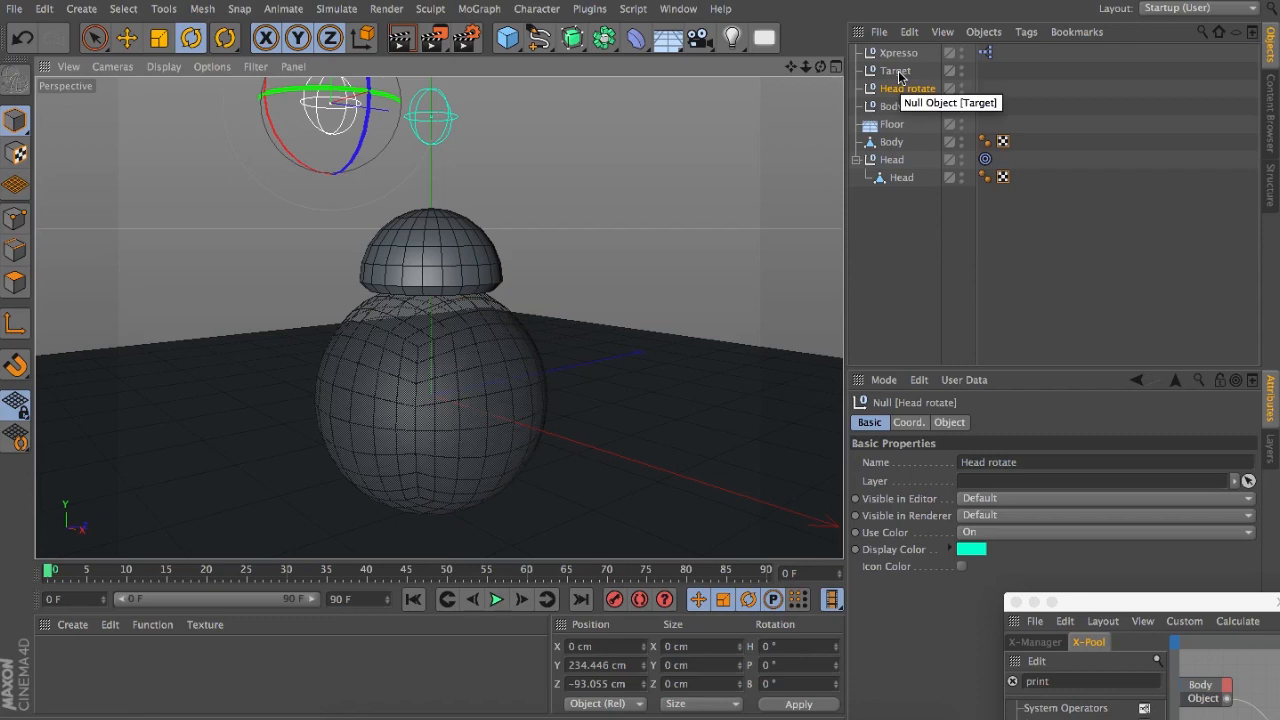
click(889, 107)
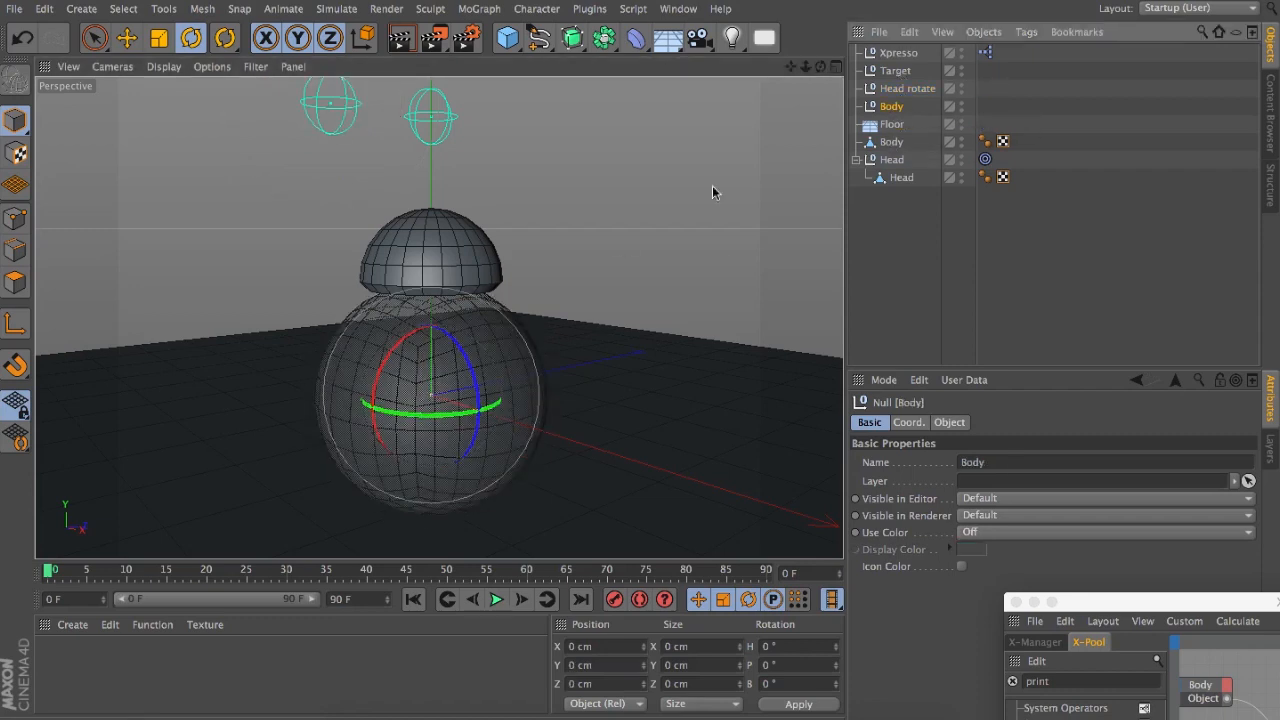
drag(1204, 602, 794, 217)
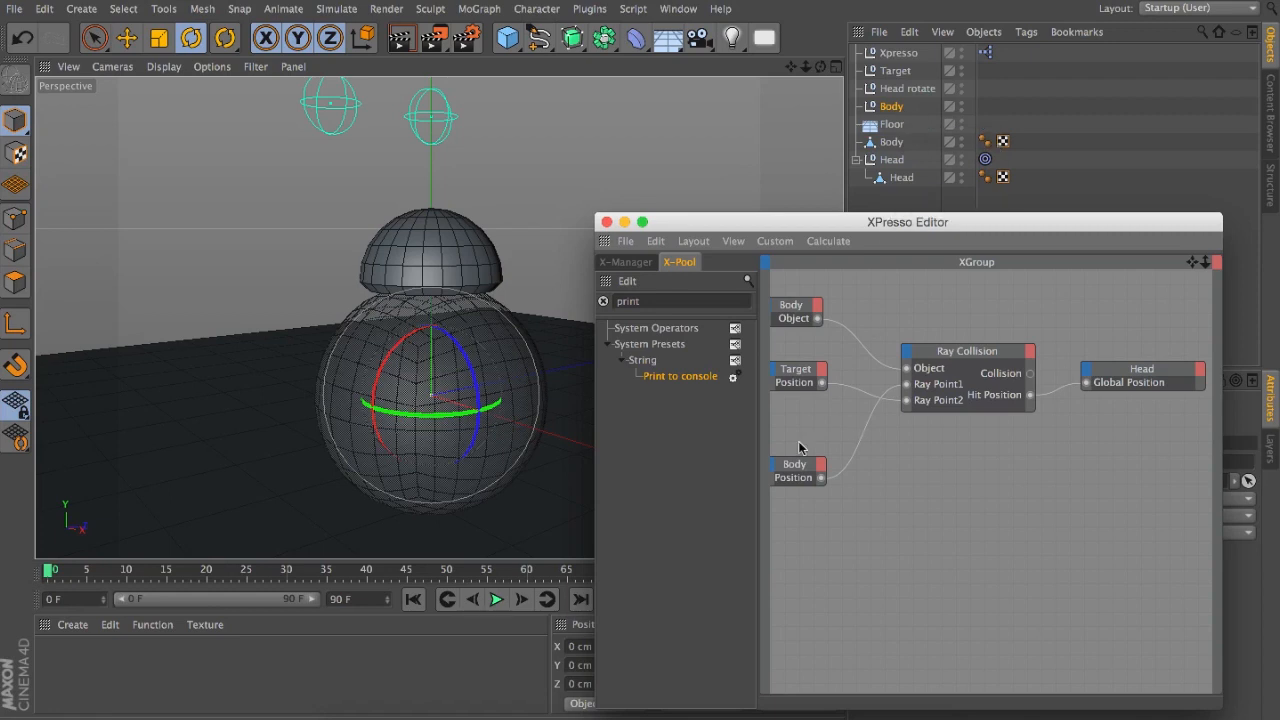
drag(794, 467, 853, 474)
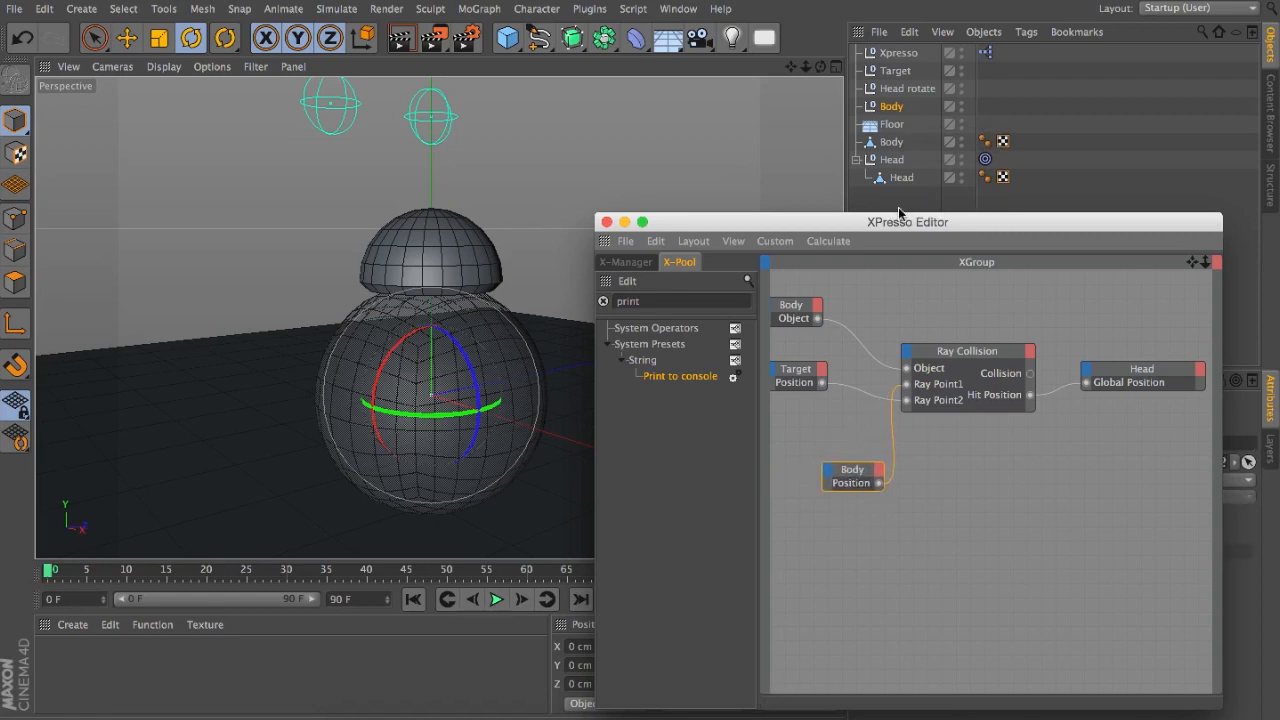
Step: Add a Global Matrix output to the Body object node and wire it to the Body position node's input
click(794, 309)
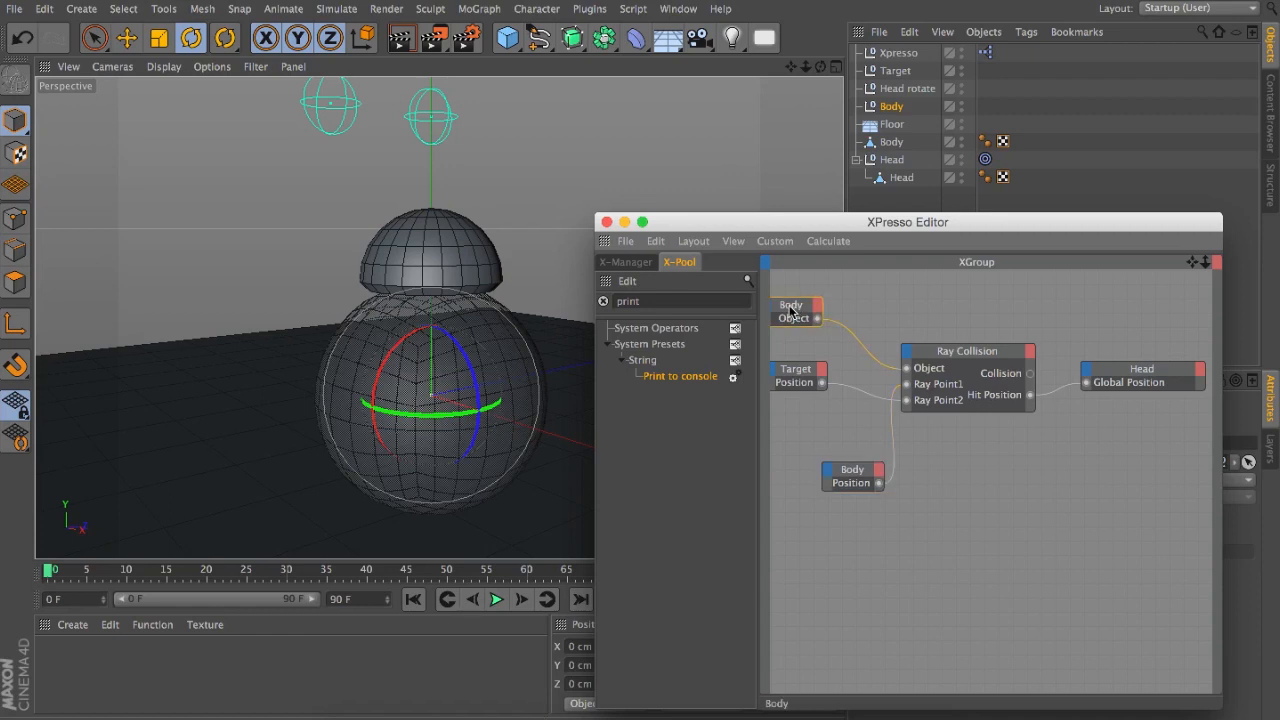
click(817, 305)
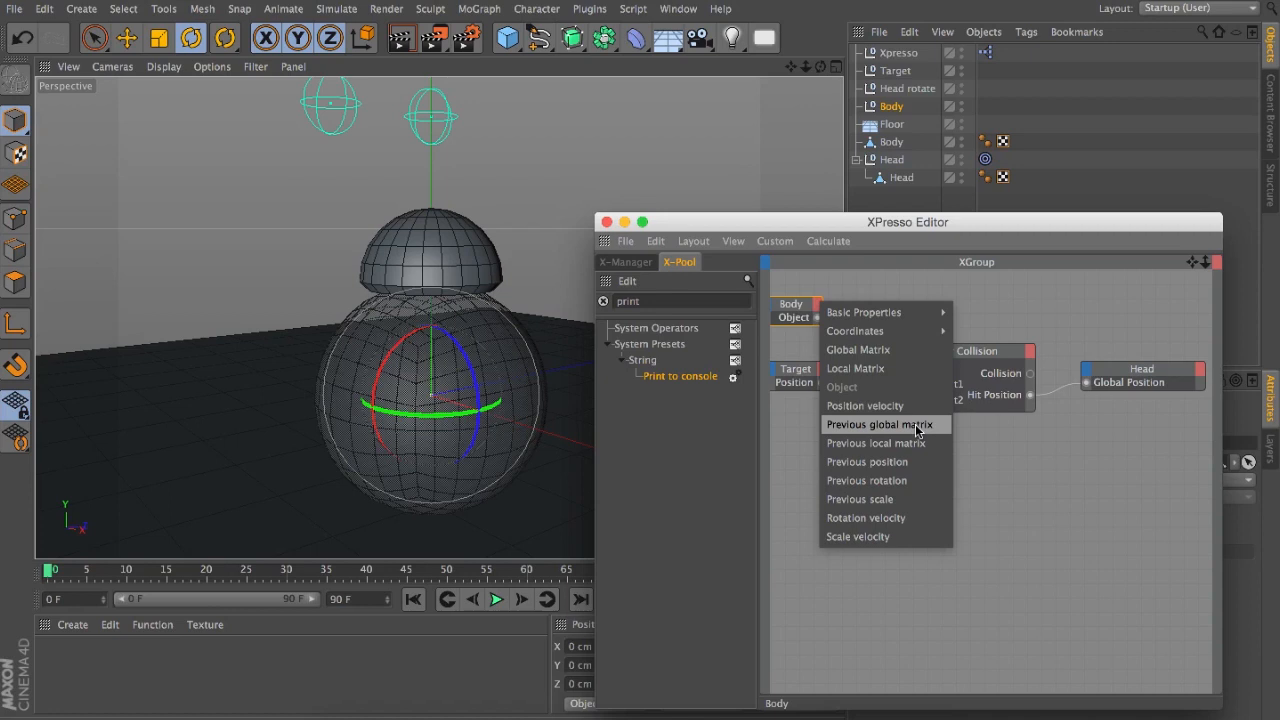
click(860, 352)
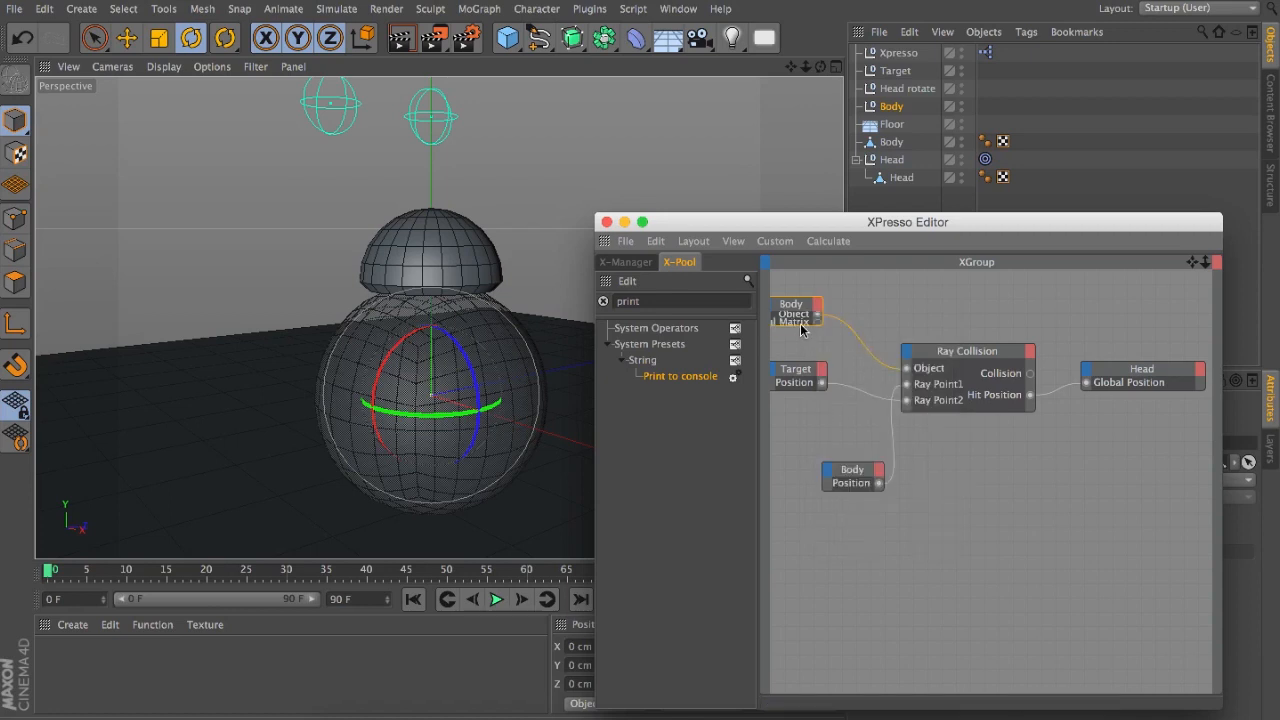
drag(817, 337, 826, 471)
click(855, 516)
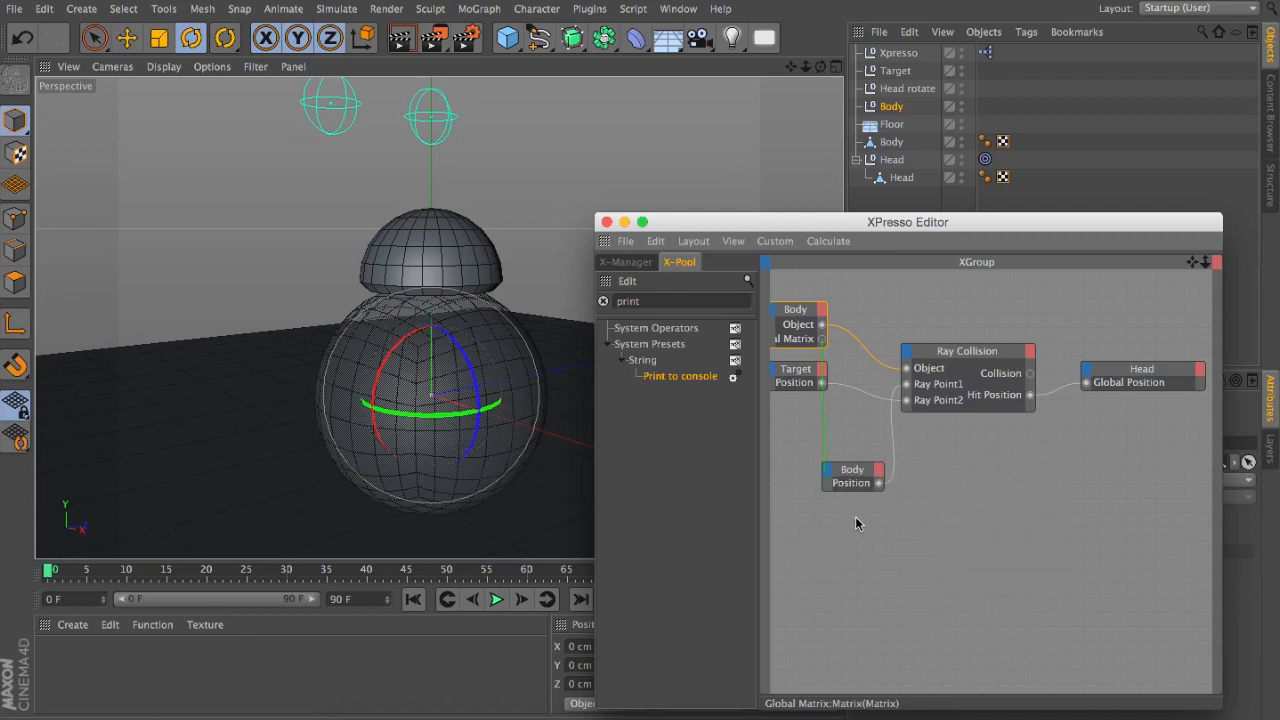
Step: Test the new matrix connection by moving the Body null along the X axis with the Move tool
click(890, 91)
click(892, 108)
click(126, 40)
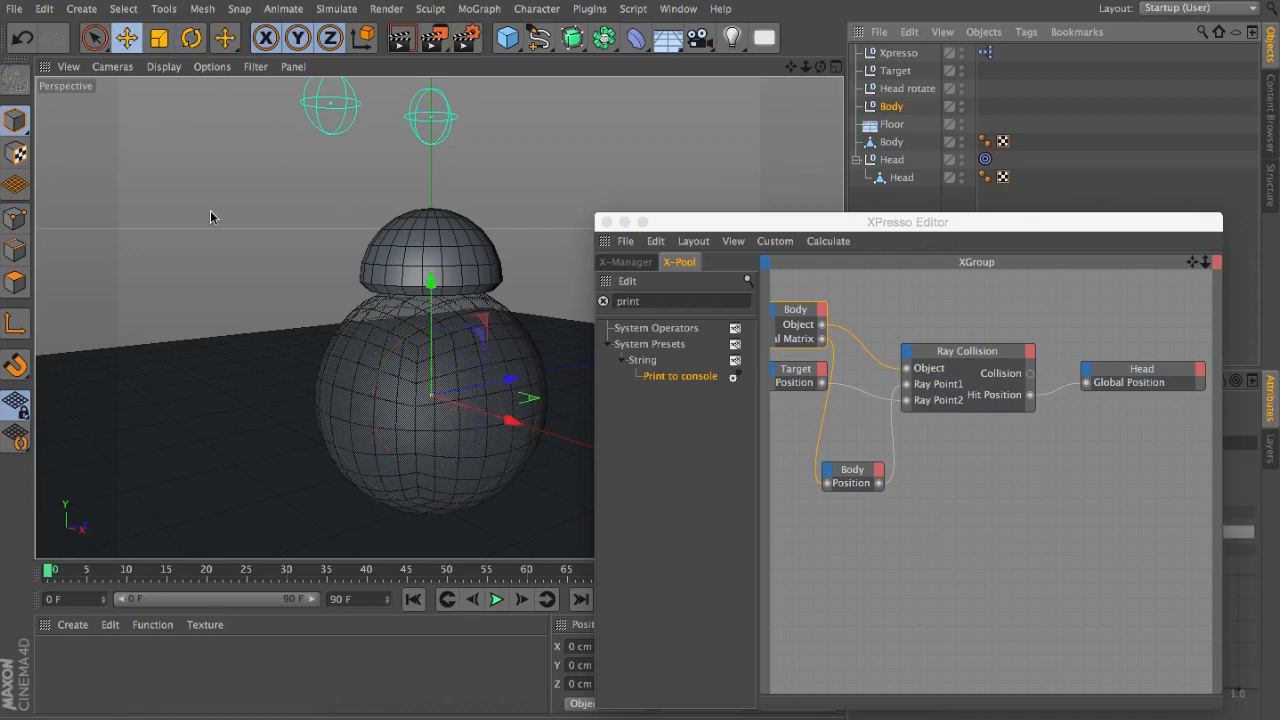
drag(513, 419, 473, 402)
drag(822, 70, 343, 420)
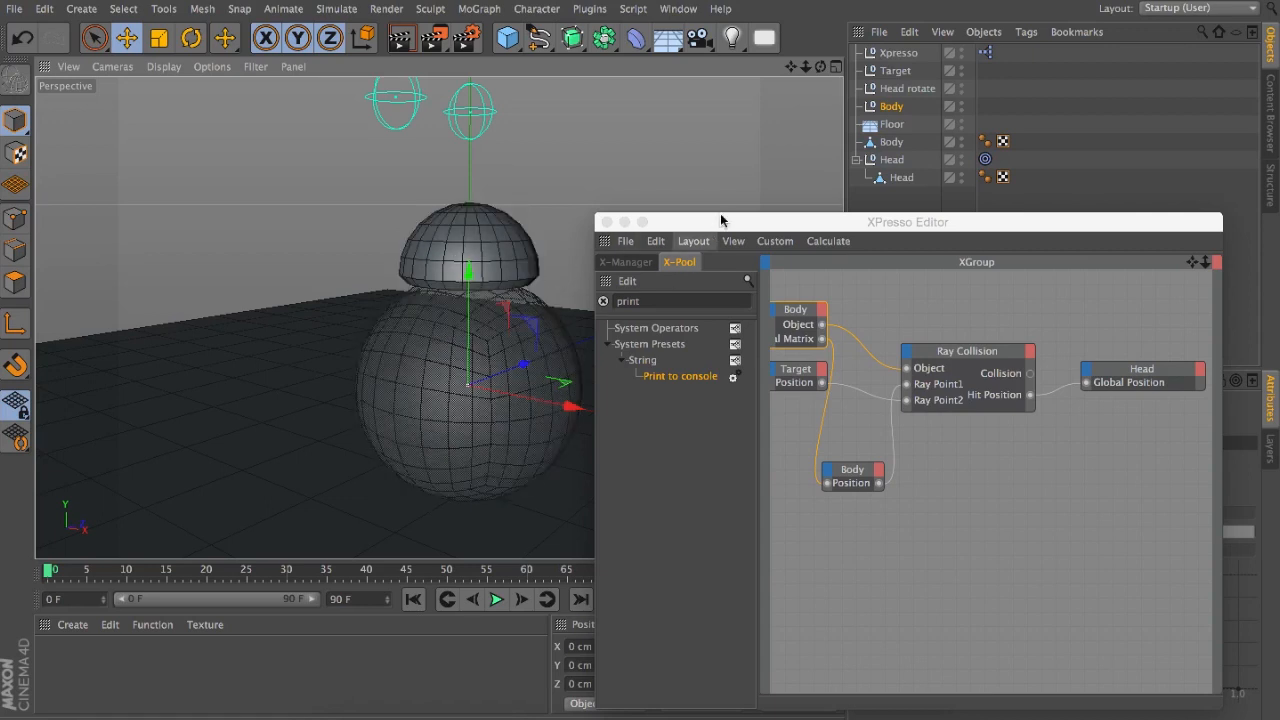
Step: Rearrange the graph with the Body position node above the Body object node, and move the XPresso Editor clear of the viewport
drag(721, 222, 633, 148)
drag(773, 390, 787, 194)
drag(897, 283, 918, 285)
drag(938, 152, 973, 210)
drag(631, 213, 797, 546)
Step: Rename the Xpresso null as Move
drag(820, 67, 820, 112)
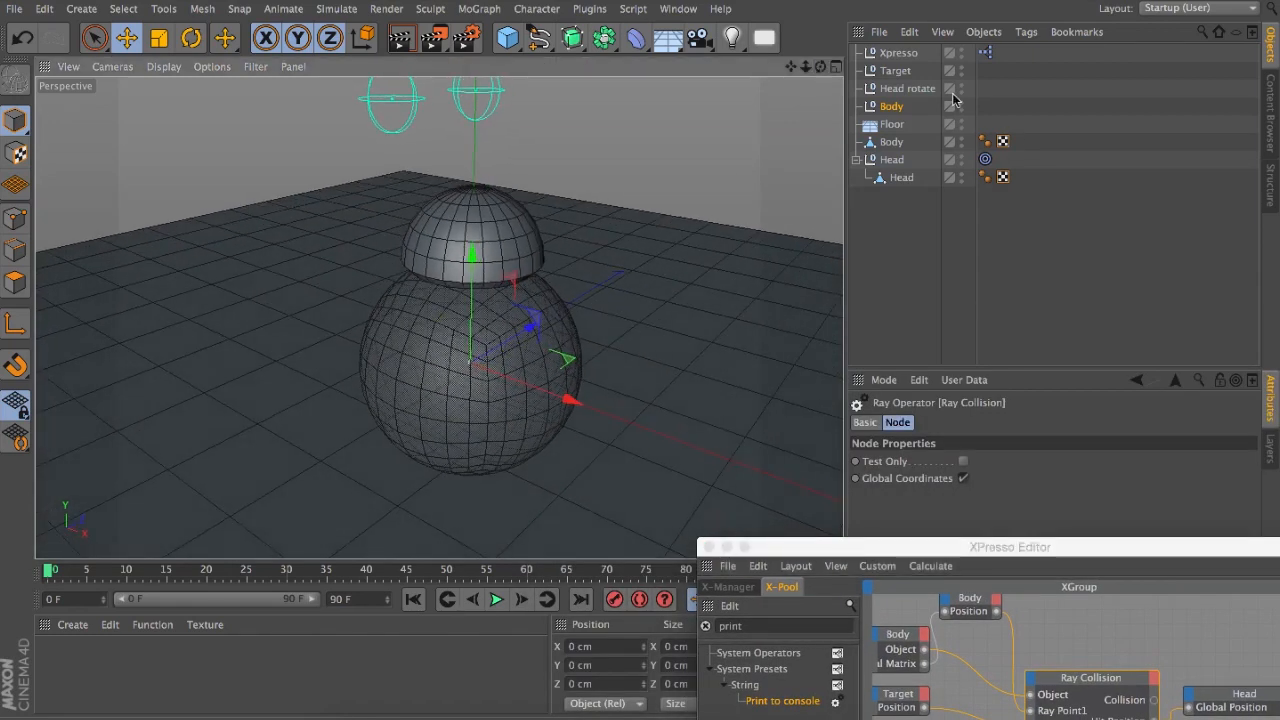
drag(825, 68, 731, 68)
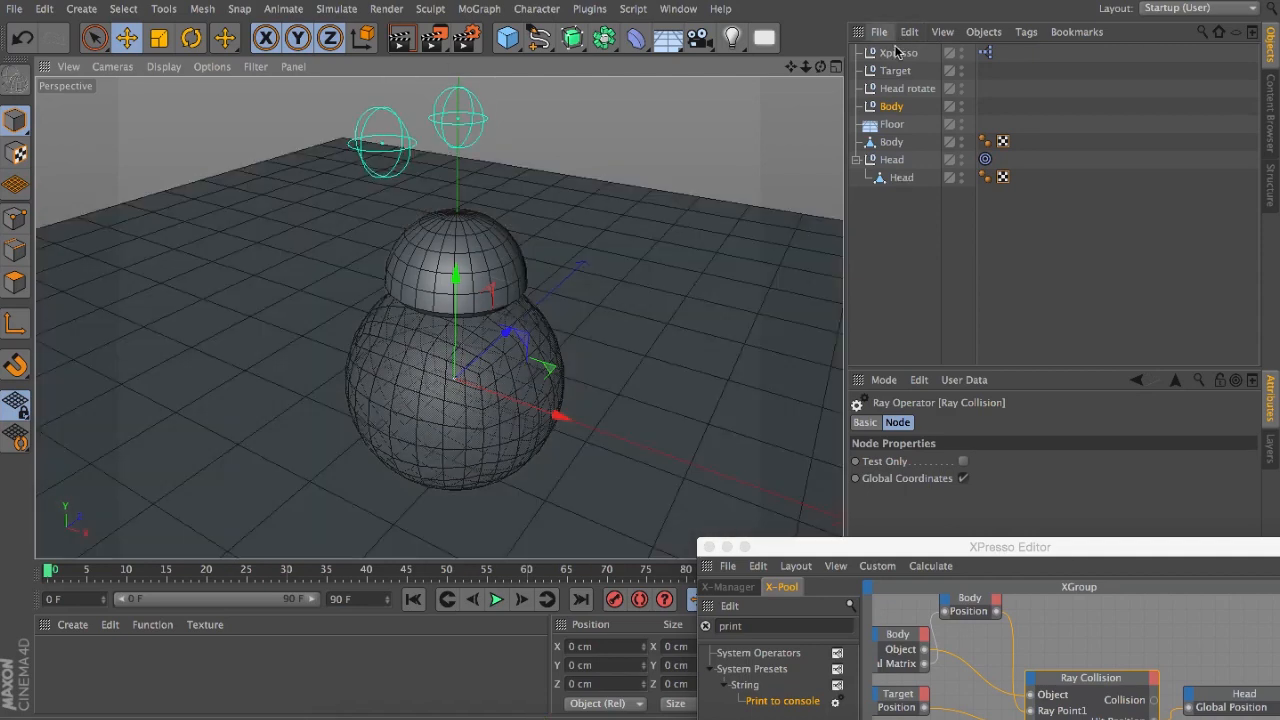
click(900, 53)
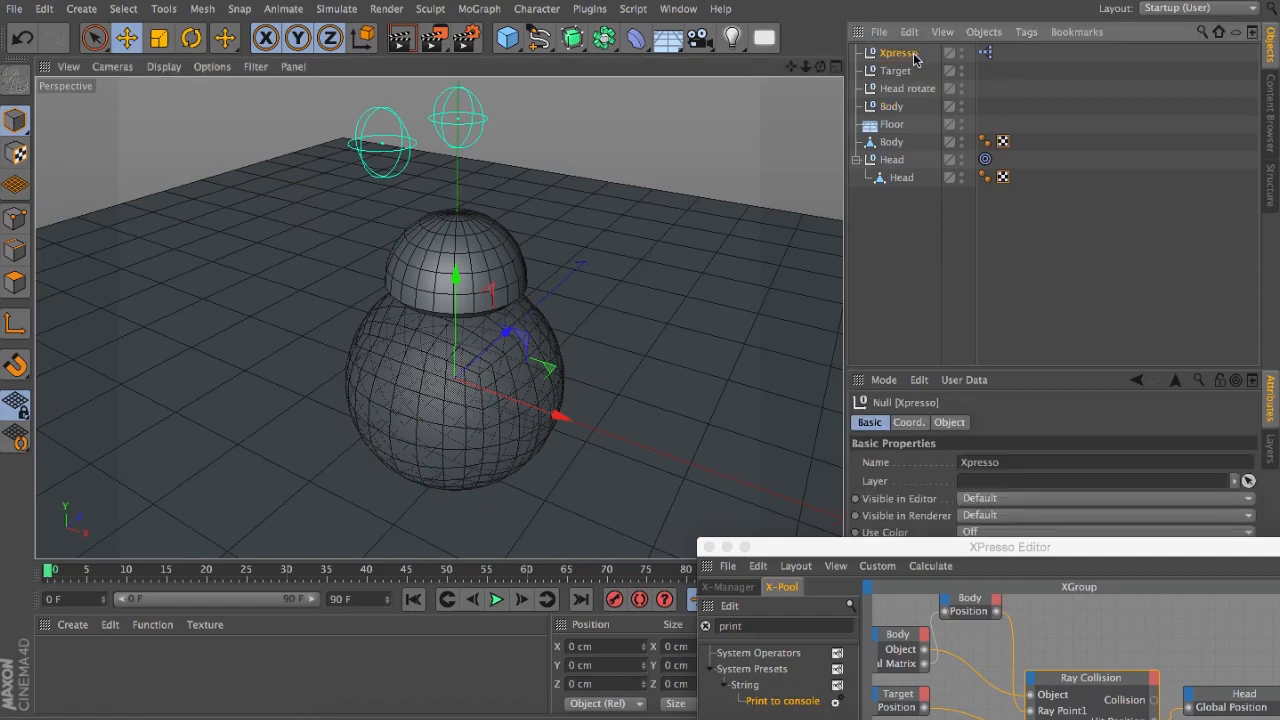
double_click(905, 54)
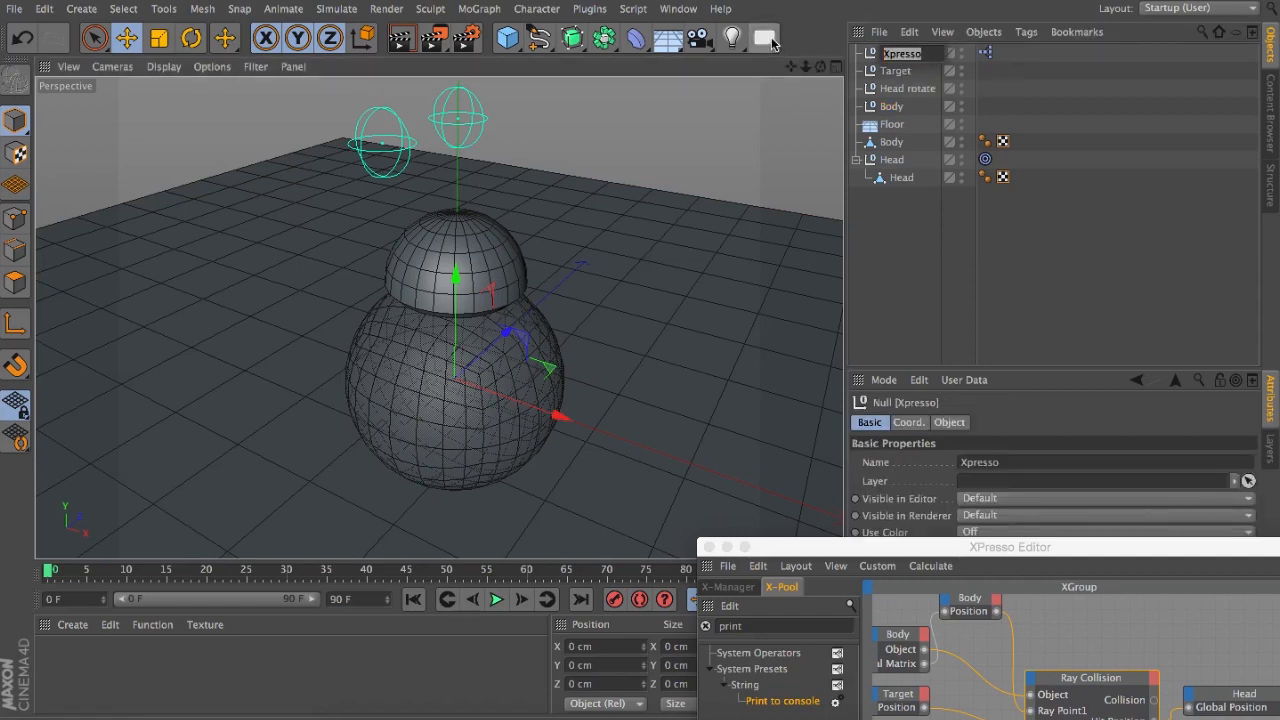
text(Move)
click(903, 254)
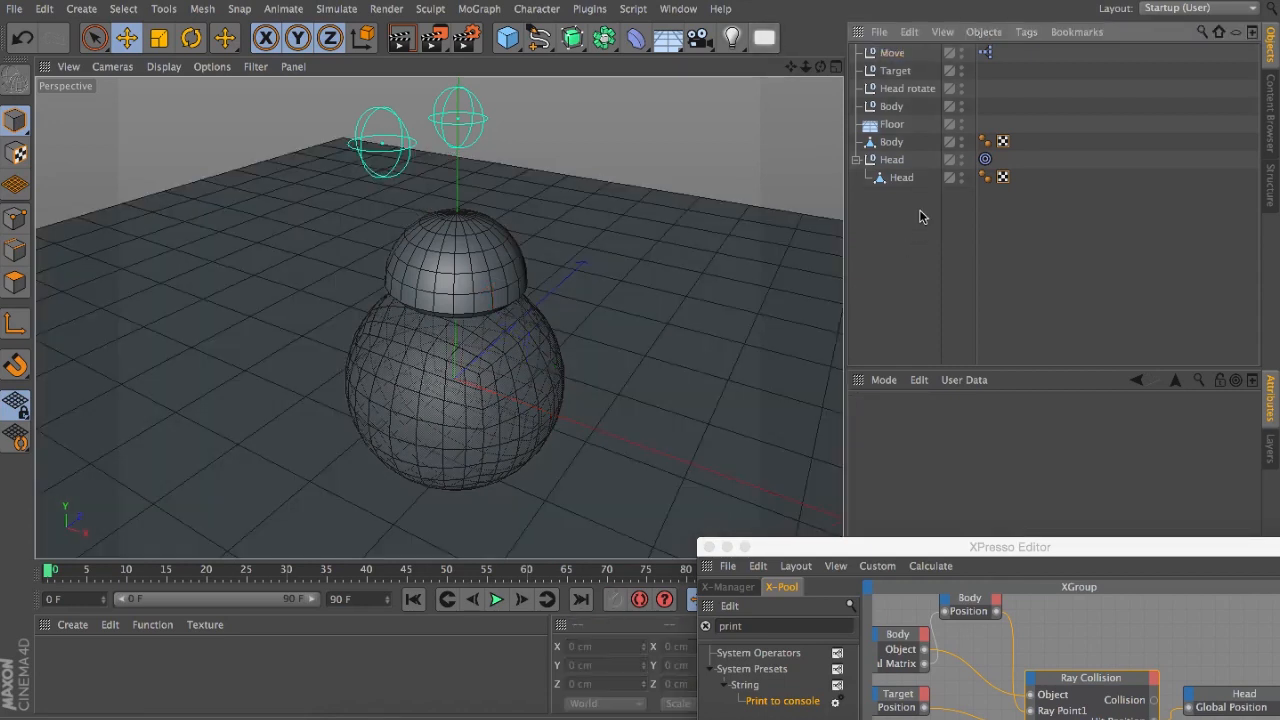
Step: Place Floor last in the hierarchy and make all objects from Target through Head children of the Move null
drag(890, 130, 898, 227)
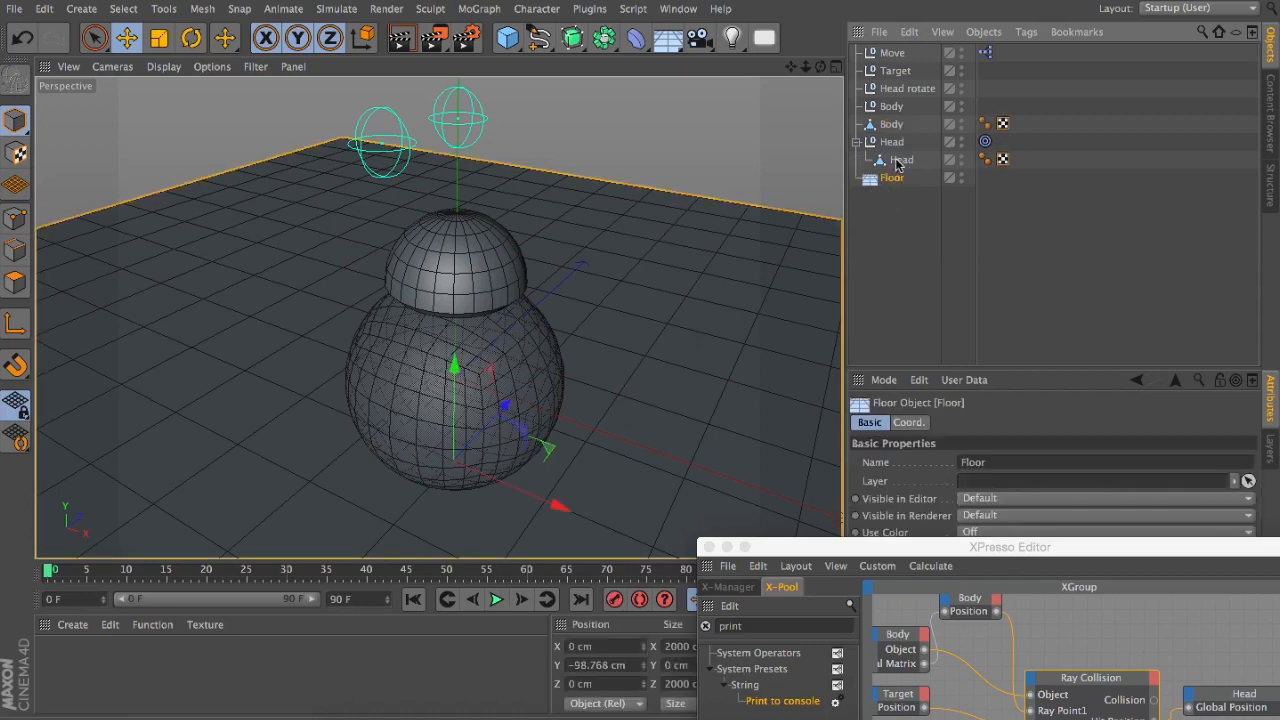
click(898, 160)
shift+click(895, 76)
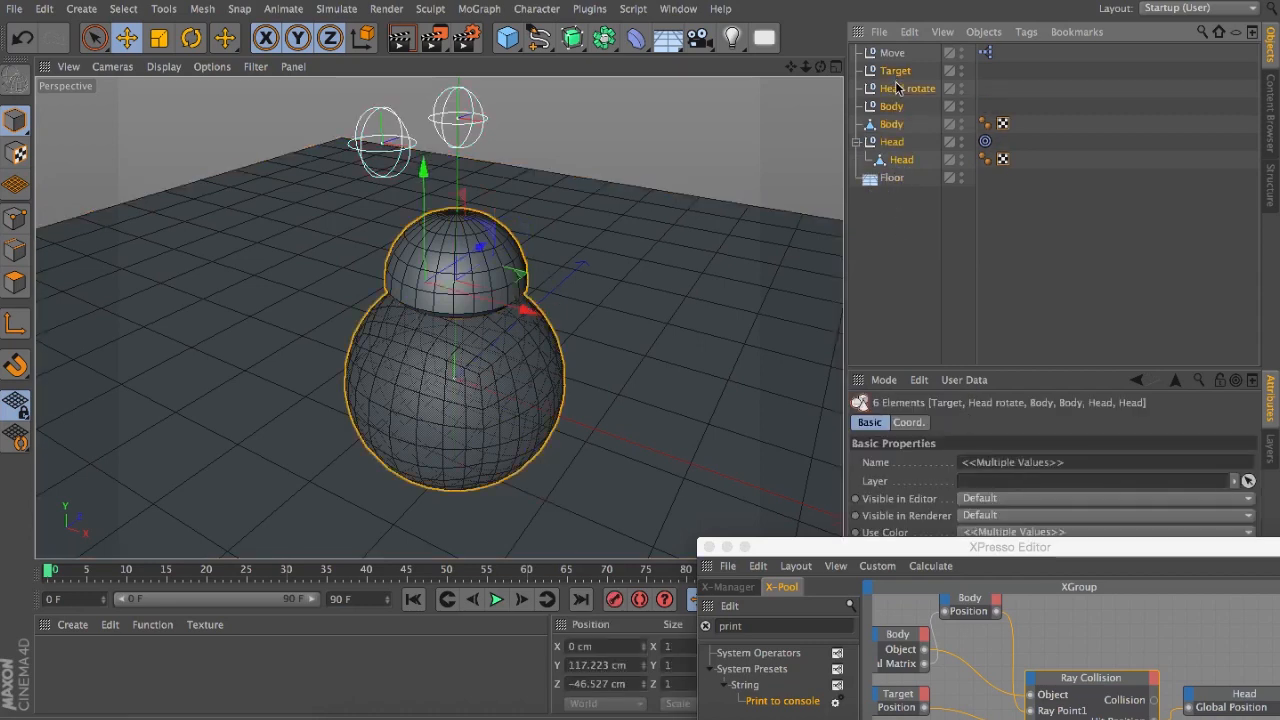
drag(893, 58, 893, 57)
click(893, 56)
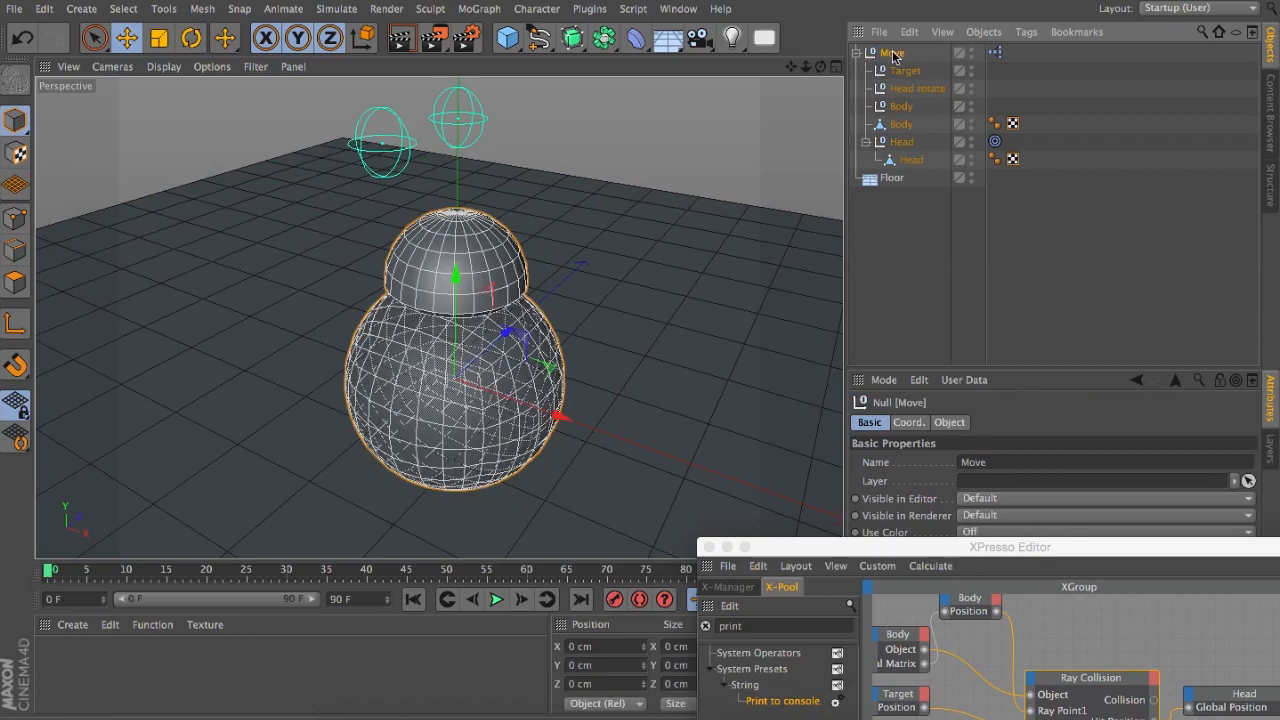
click(929, 288)
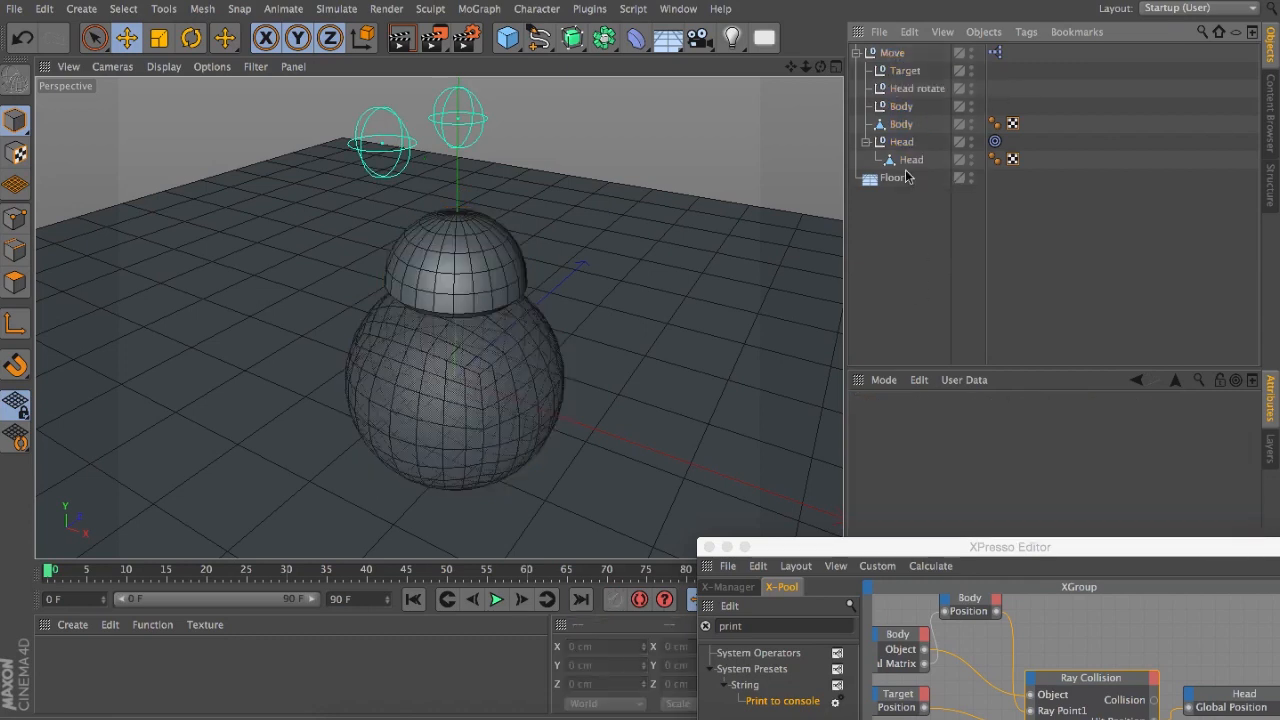
click(893, 56)
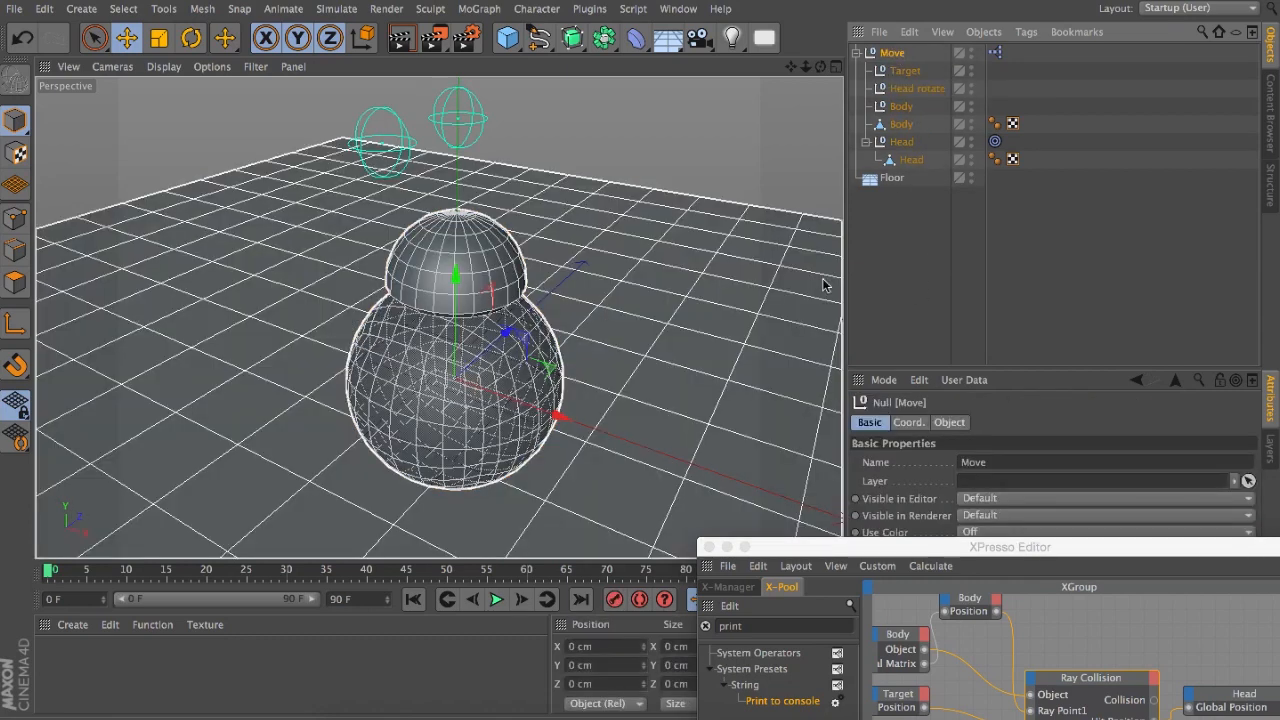
click(893, 251)
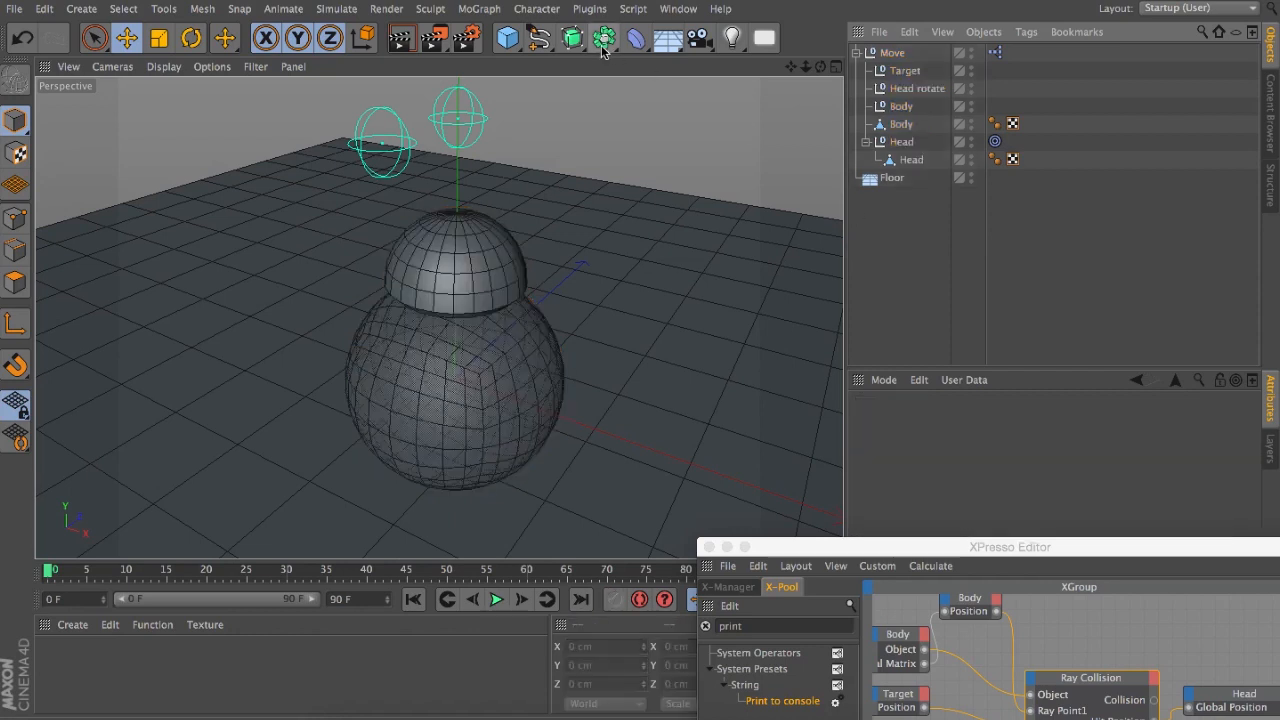
Step: Create a Circle spline around the droid in the XZ plane with a radius of 127 cm
click(538, 38)
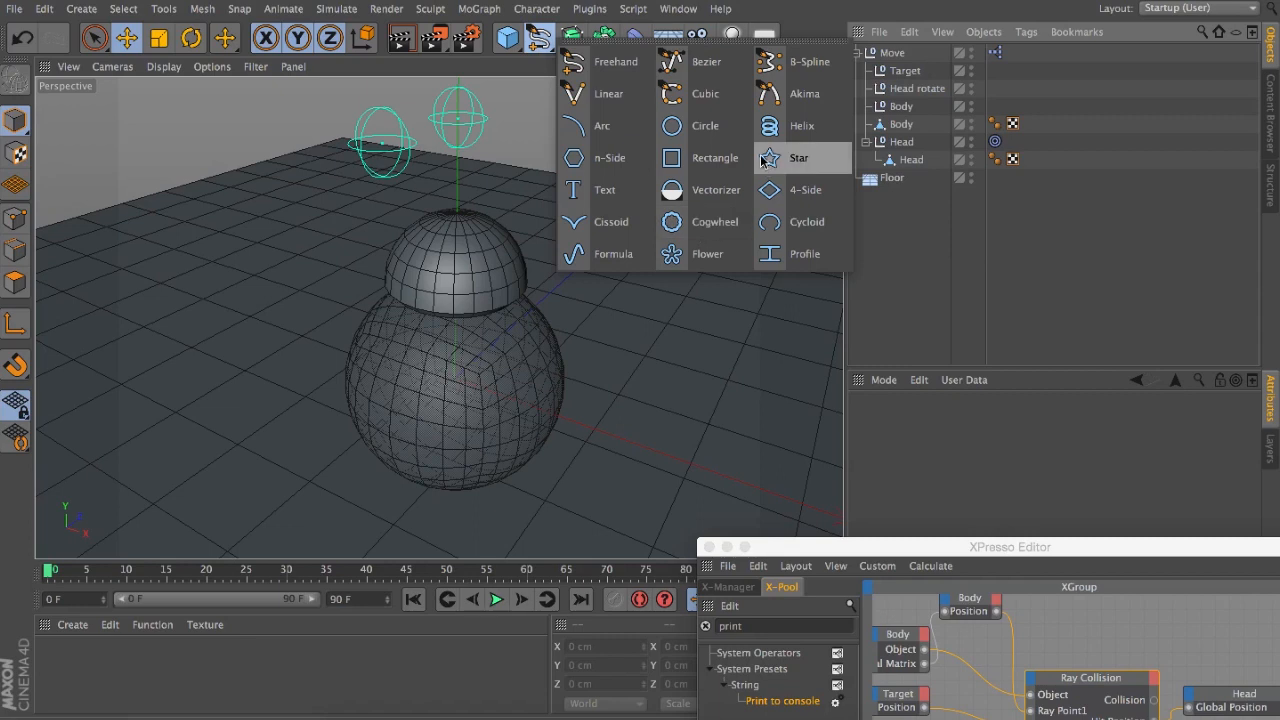
click(712, 127)
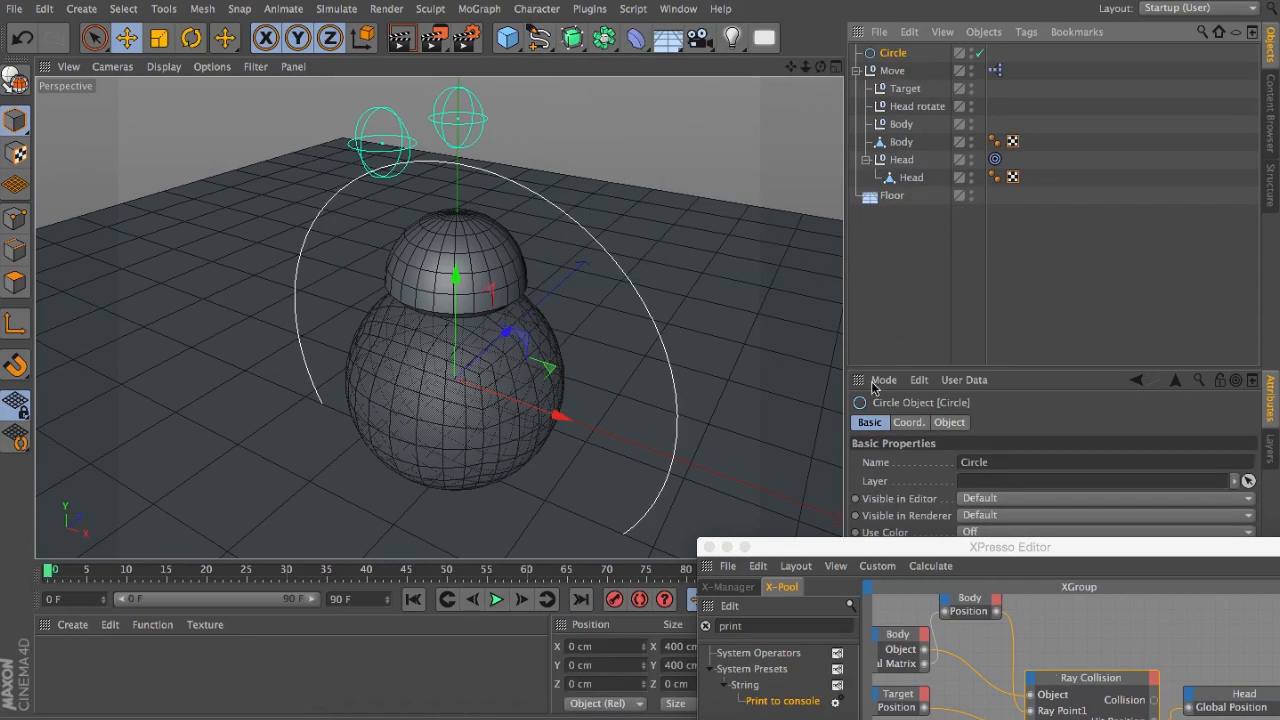
click(950, 423)
drag(1025, 555, 918, 657)
click(985, 551)
click(1002, 608)
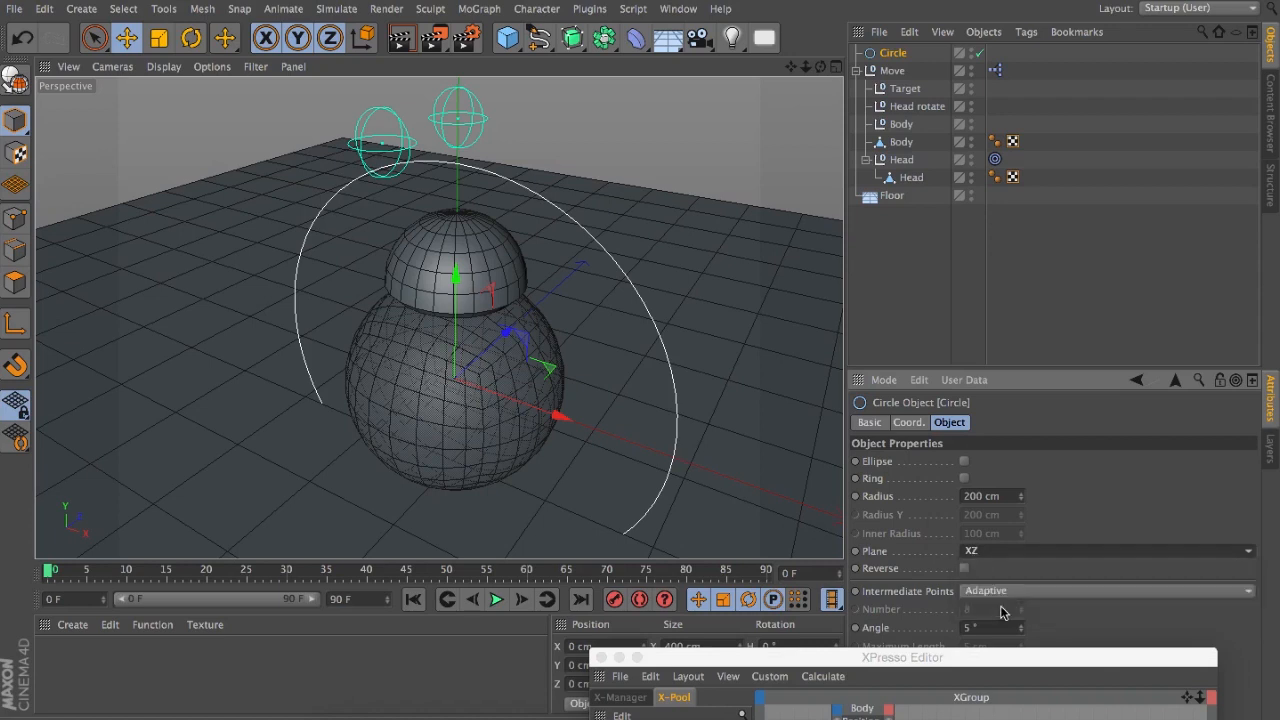
drag(1022, 500, 1022, 500)
drag(821, 66, 832, 74)
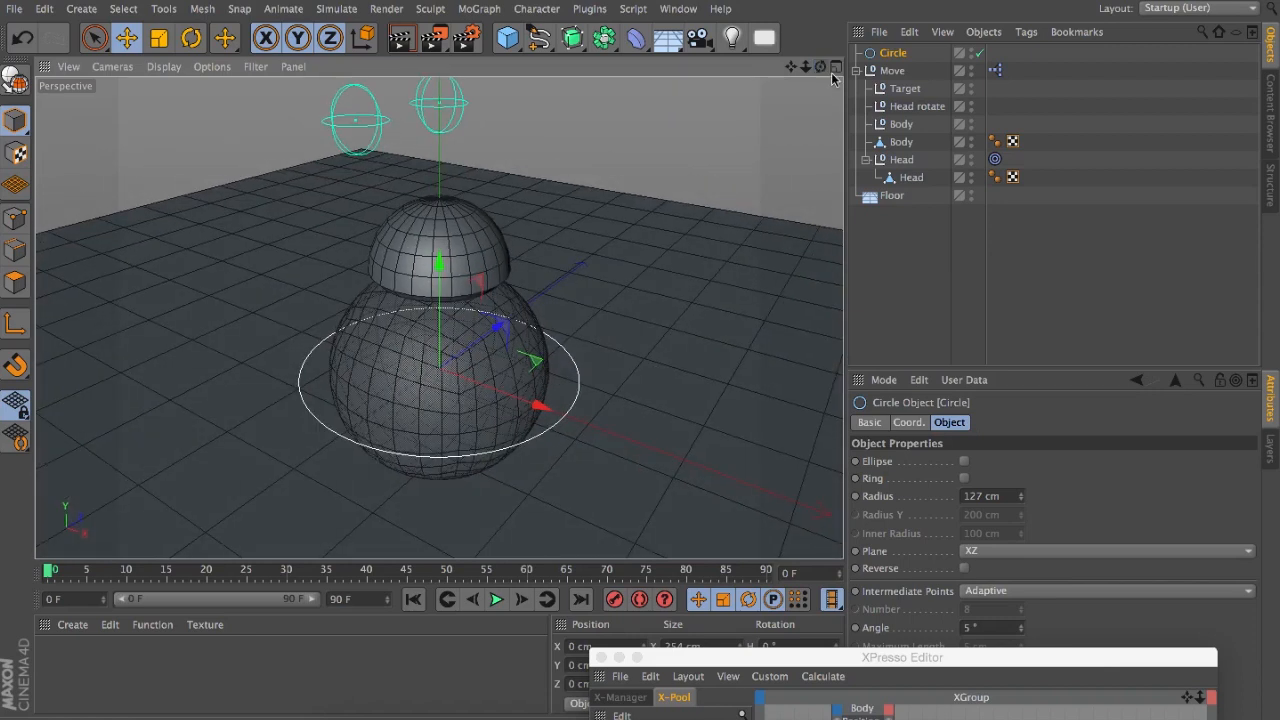
Step: Turn on Use Color for the Circle and set its display color to orange with a hue of 37° and 100% saturation
click(868, 422)
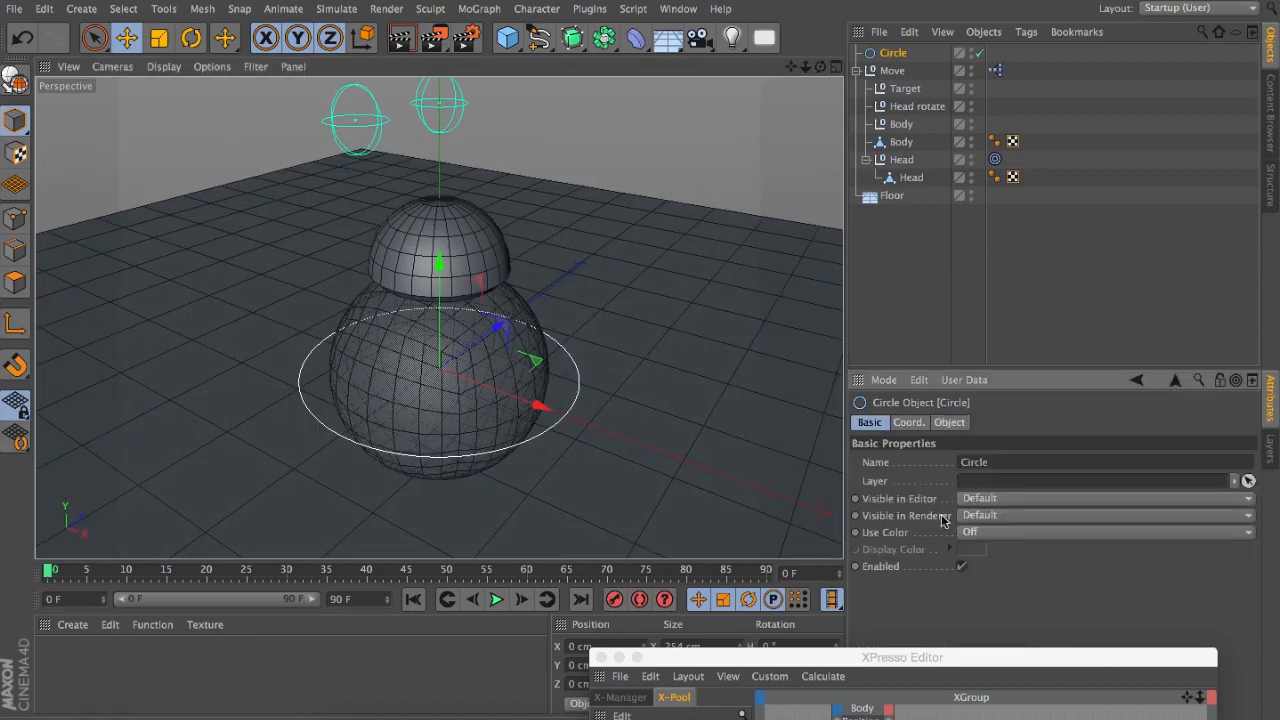
click(980, 533)
click(1004, 588)
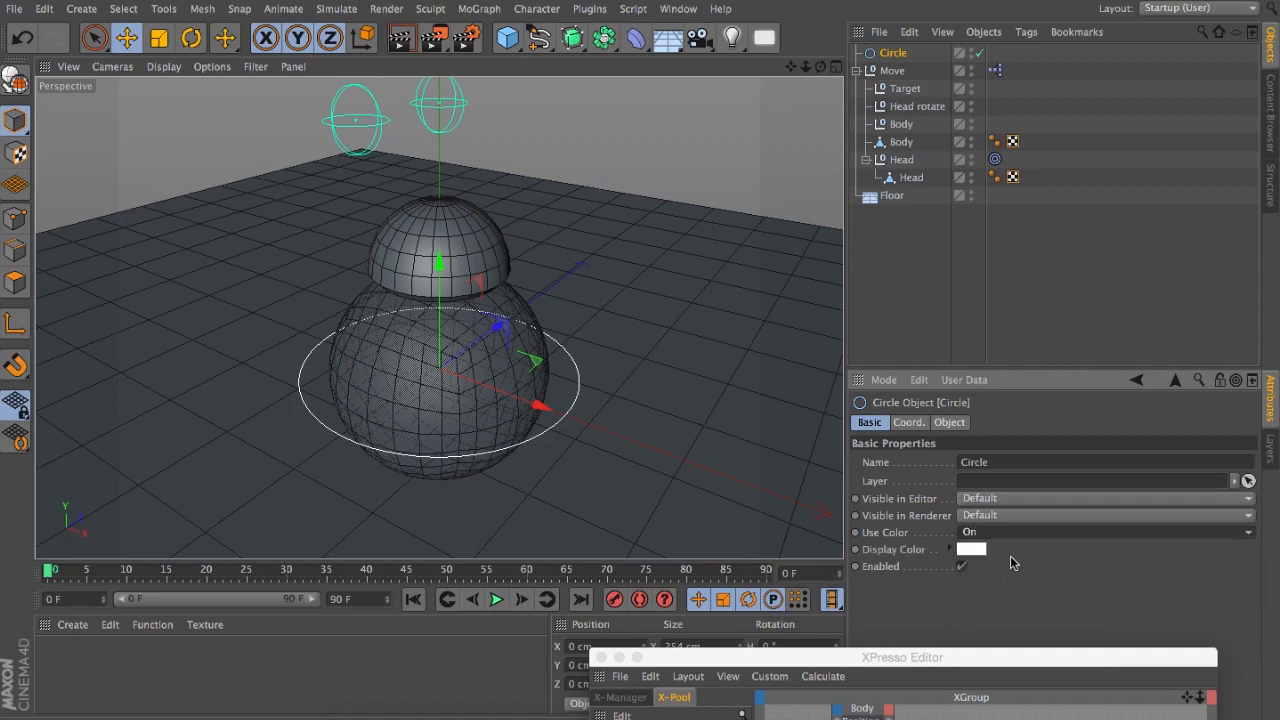
click(978, 550)
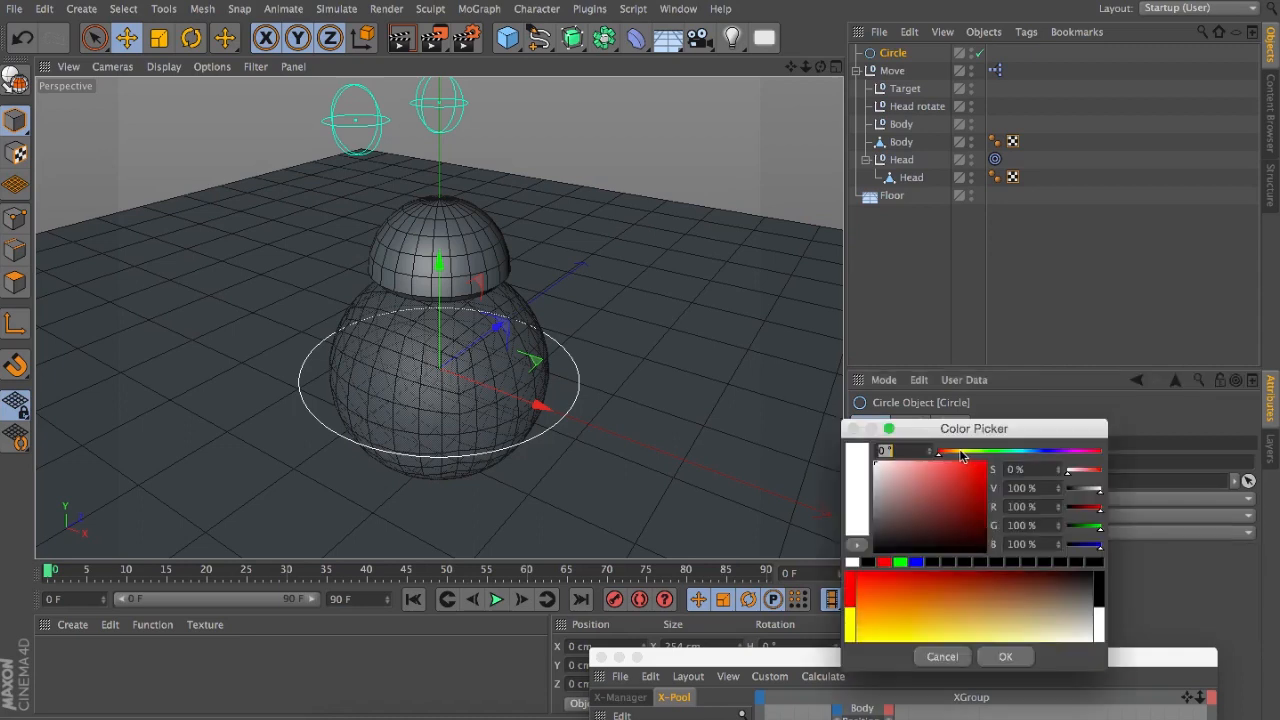
click(962, 455)
click(984, 466)
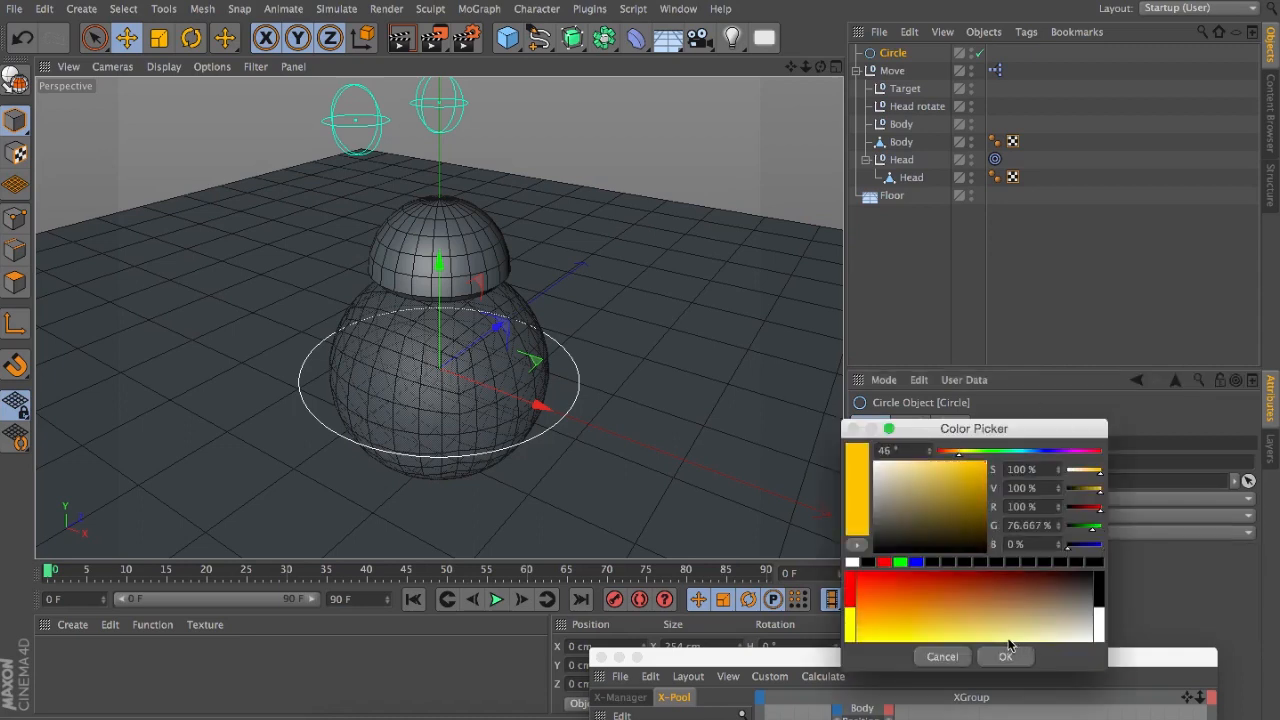
click(955, 455)
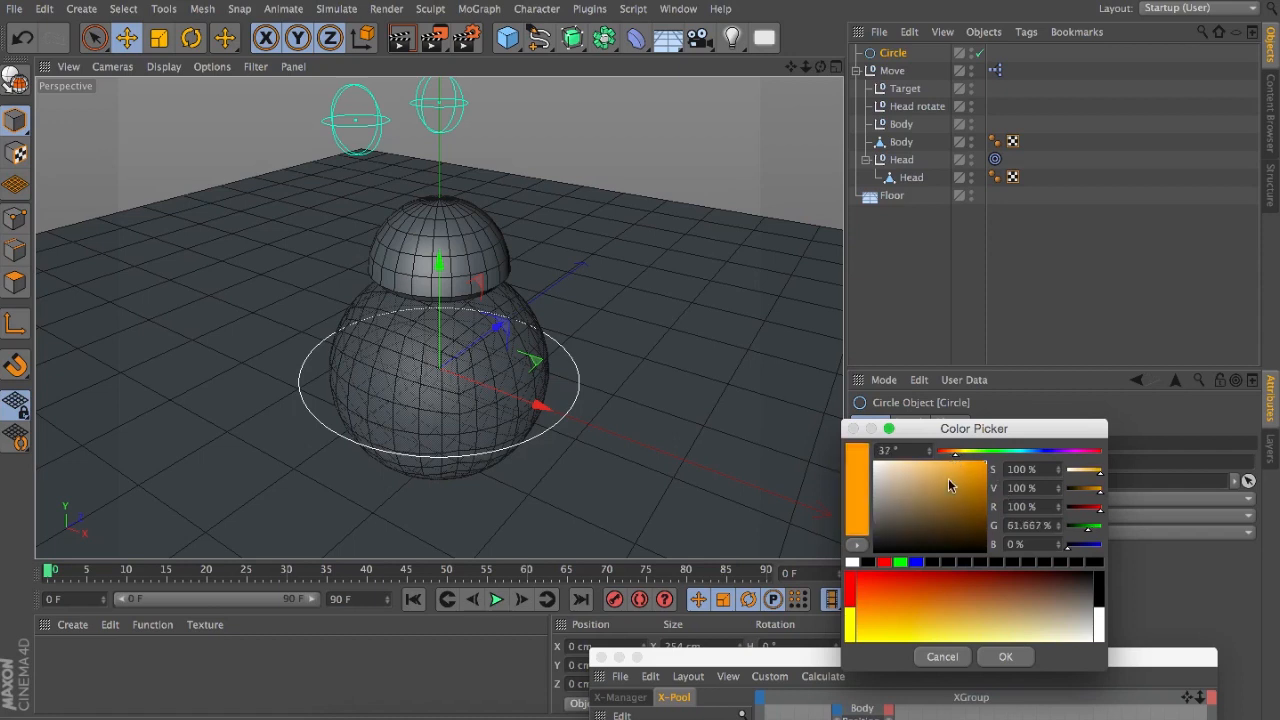
click(1005, 657)
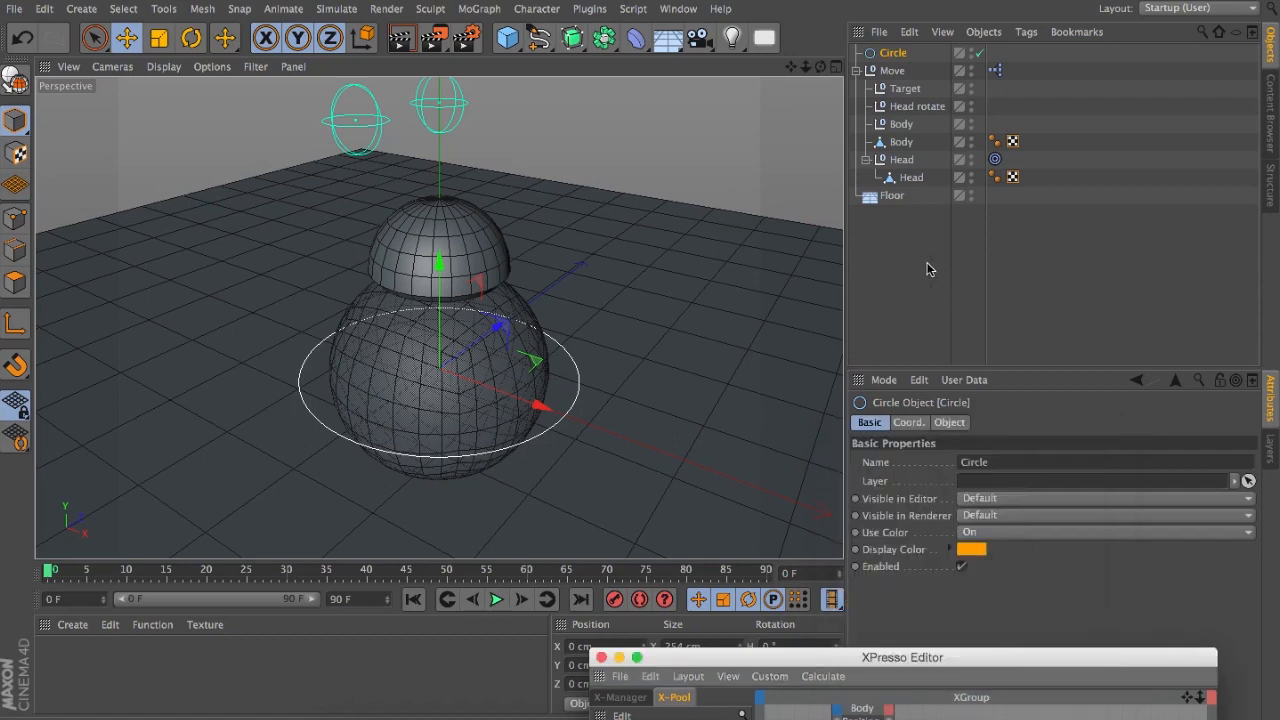
click(902, 264)
Step: Make the Move null a child of the Circle spline in the object hierarchy
mouse_move(820, 67)
mouse_down()
mouse_move(804, 42)
mouse_move(819, 58)
mouse_move(798, 75)
mouse_up()
drag(439, 318, 820, 66)
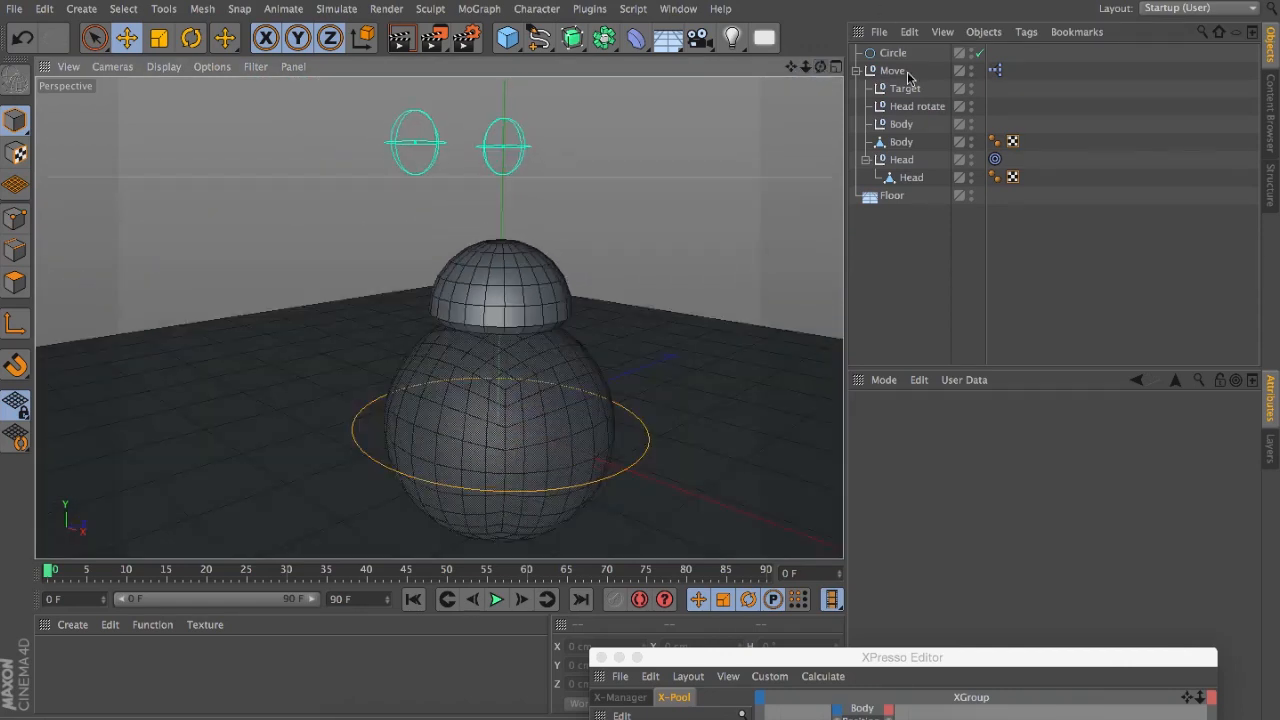
click(893, 73)
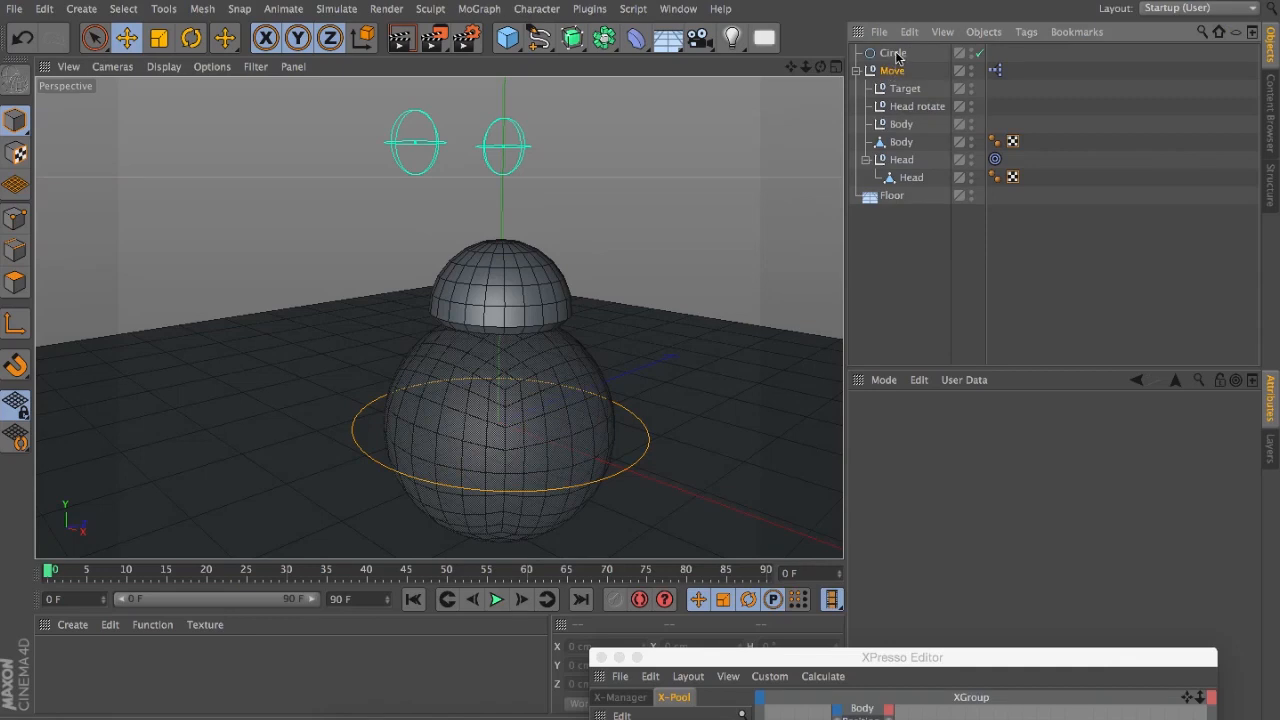
drag(896, 54, 896, 55)
click(893, 54)
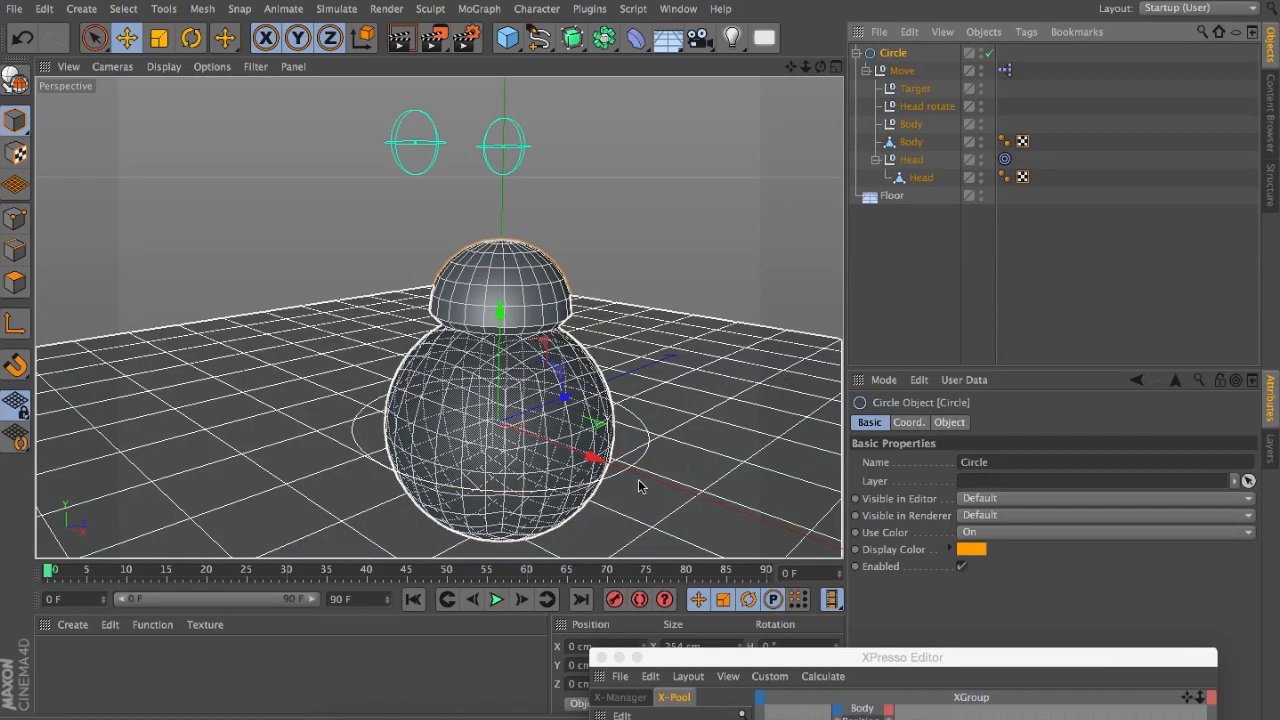
key(super+d)
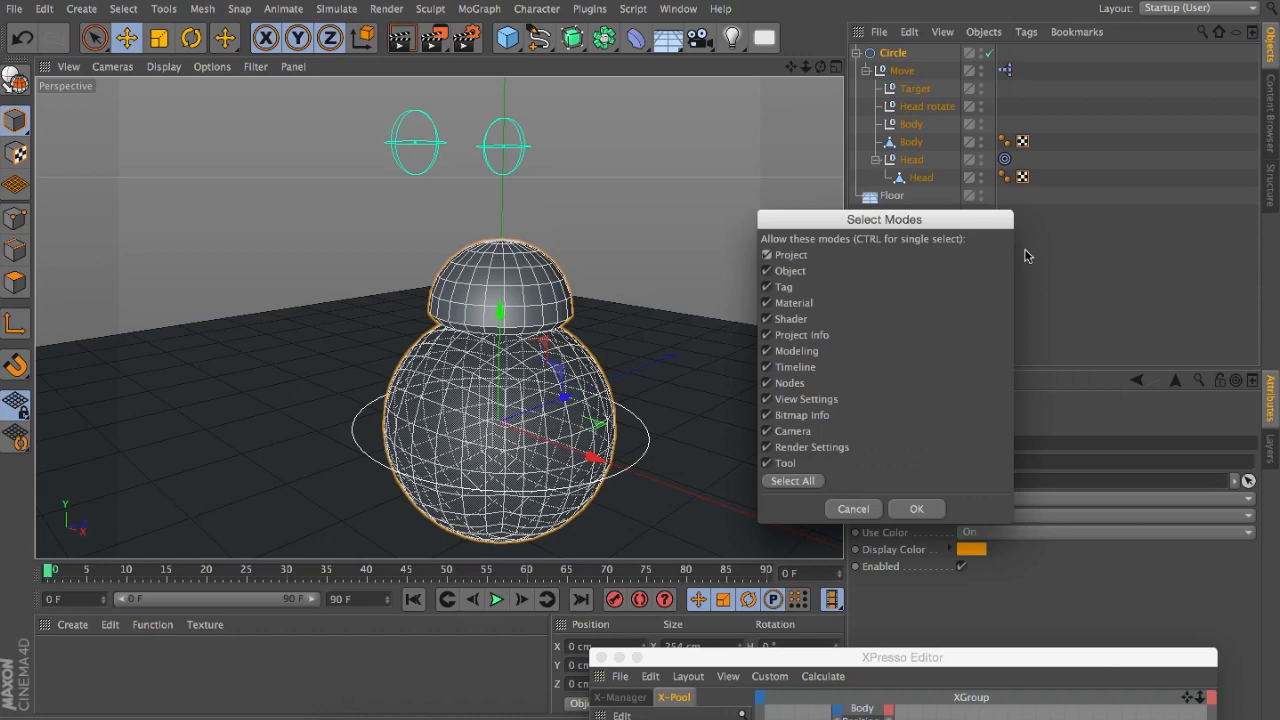
click(855, 508)
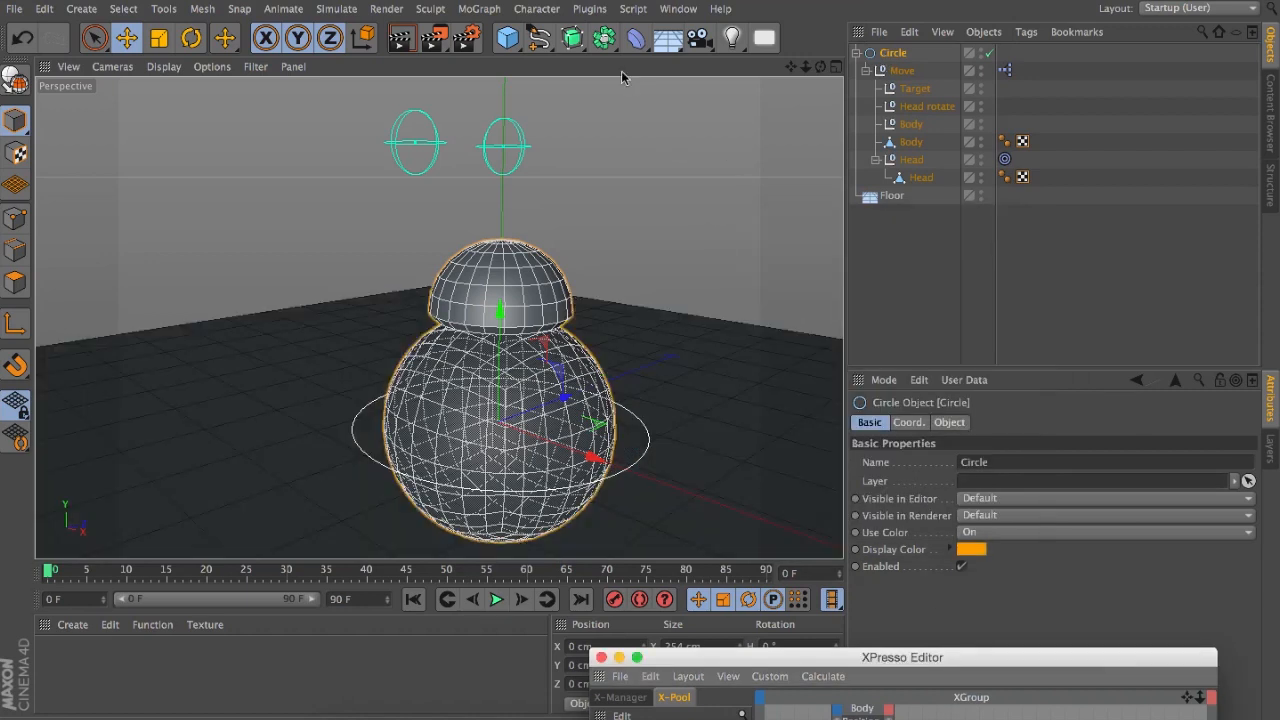
click(661, 146)
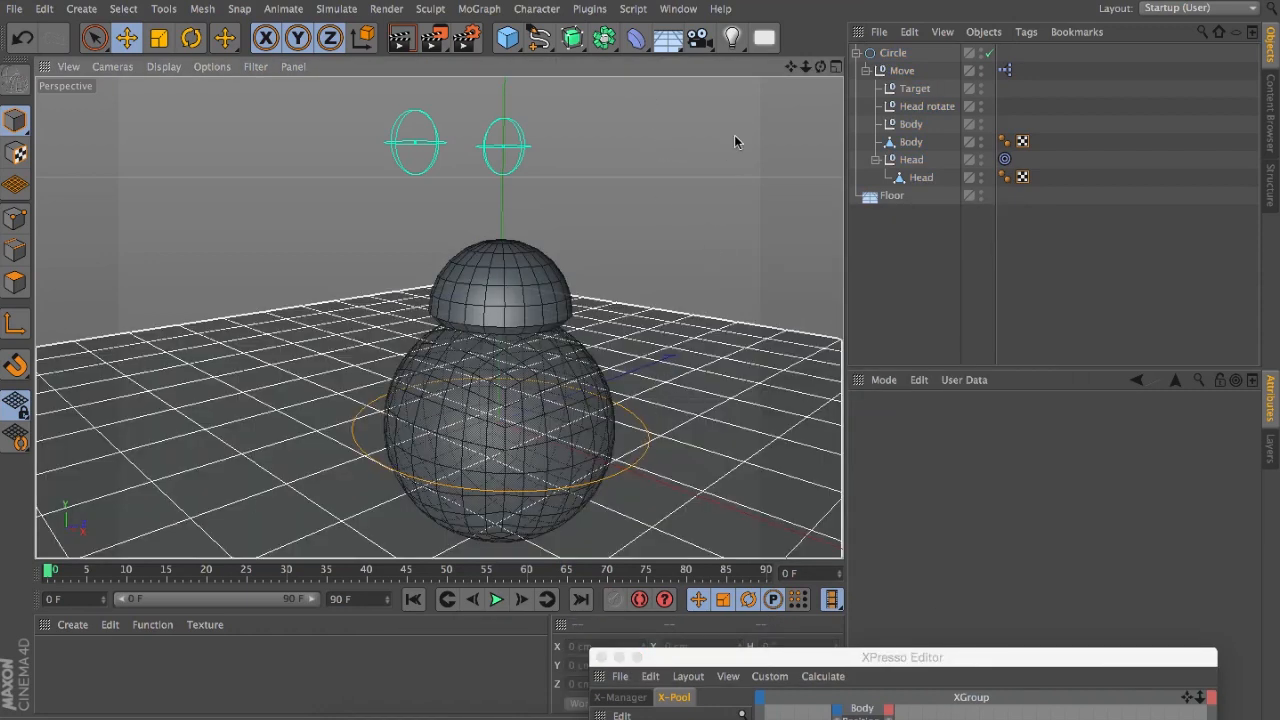
drag(820, 67, 880, 25)
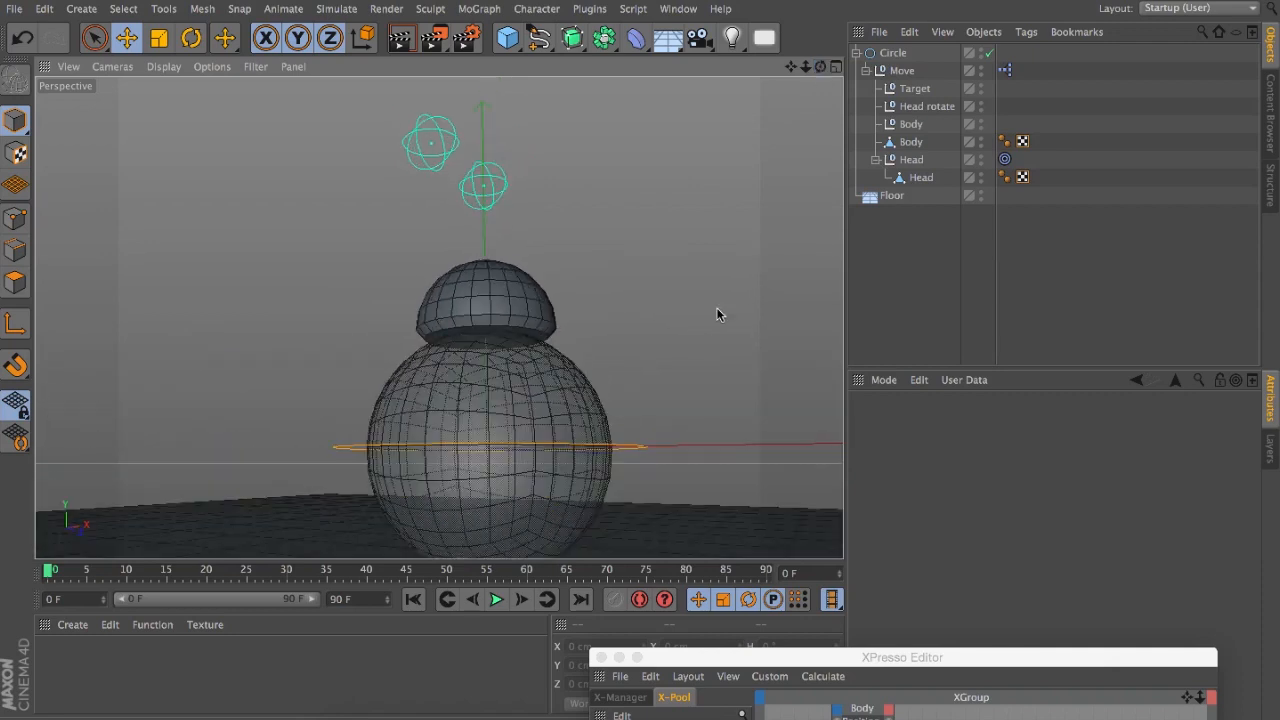
click(633, 449)
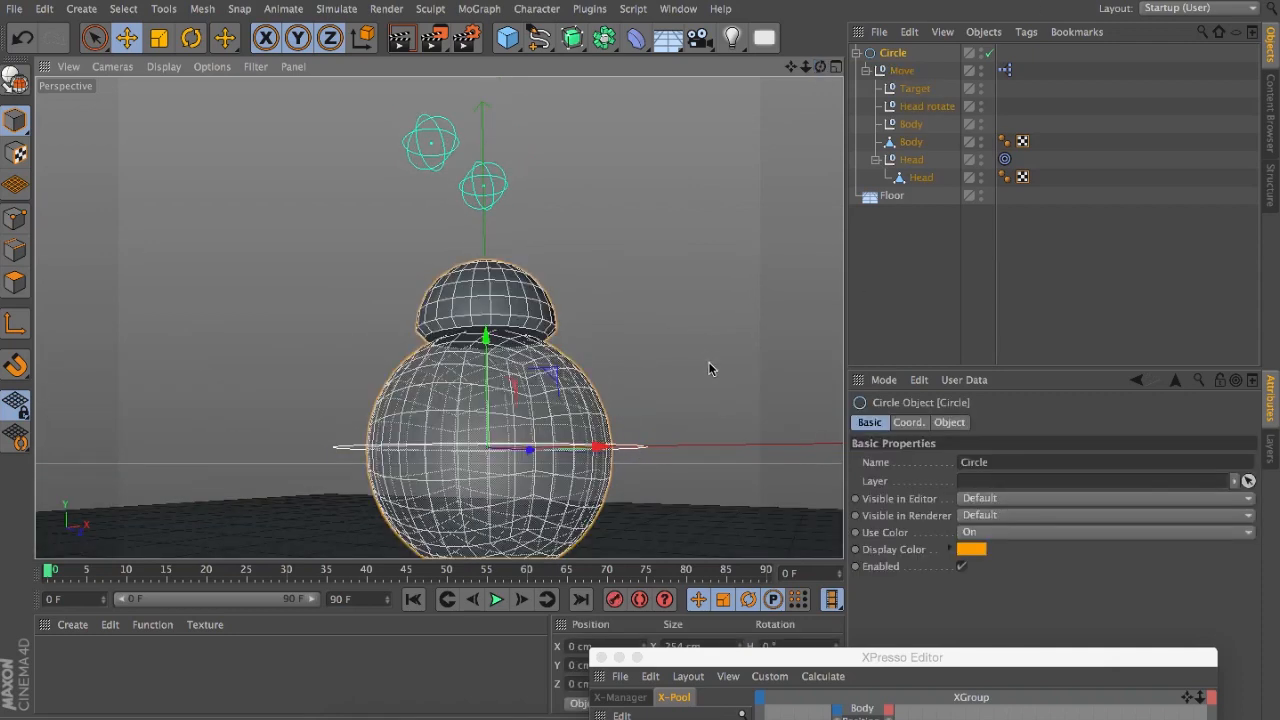
drag(820, 70, 850, 110)
click(900, 209)
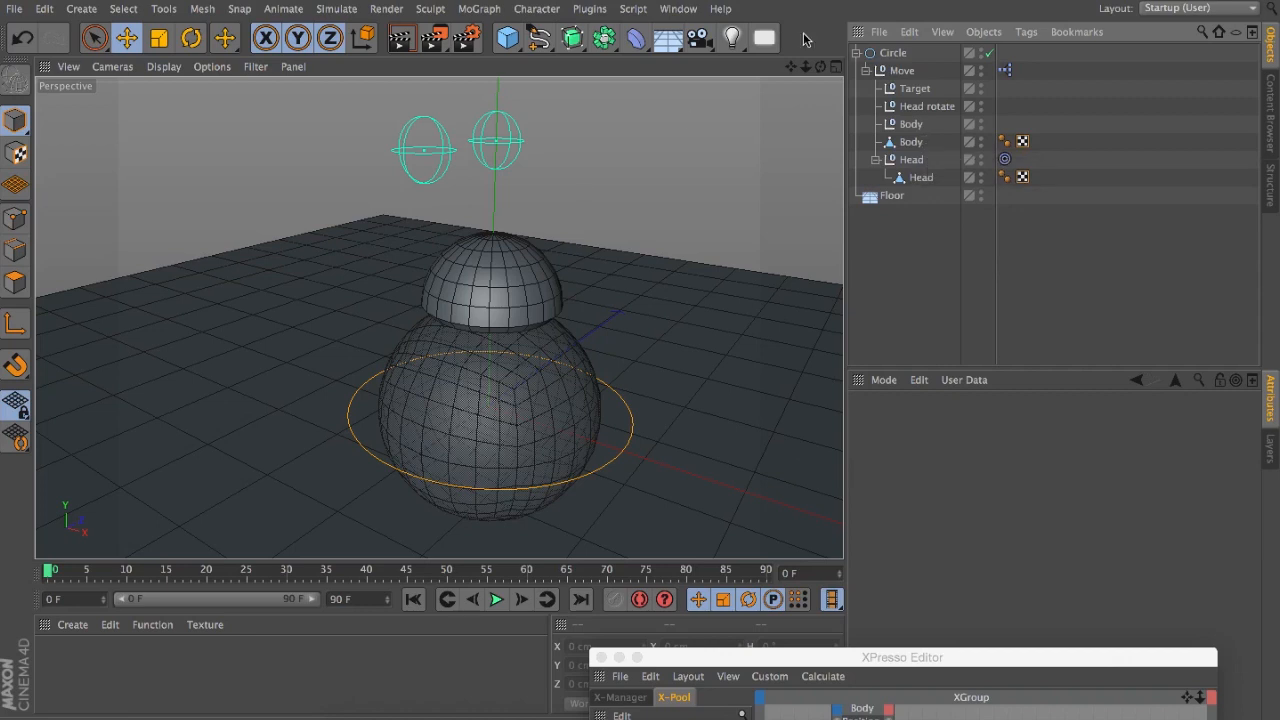
mouse_move(820, 66)
mouse_down()
mouse_move(782, 85)
mouse_move(761, 38)
mouse_move(800, 70)
mouse_move(760, 72)
mouse_move(822, 68)
mouse_up()
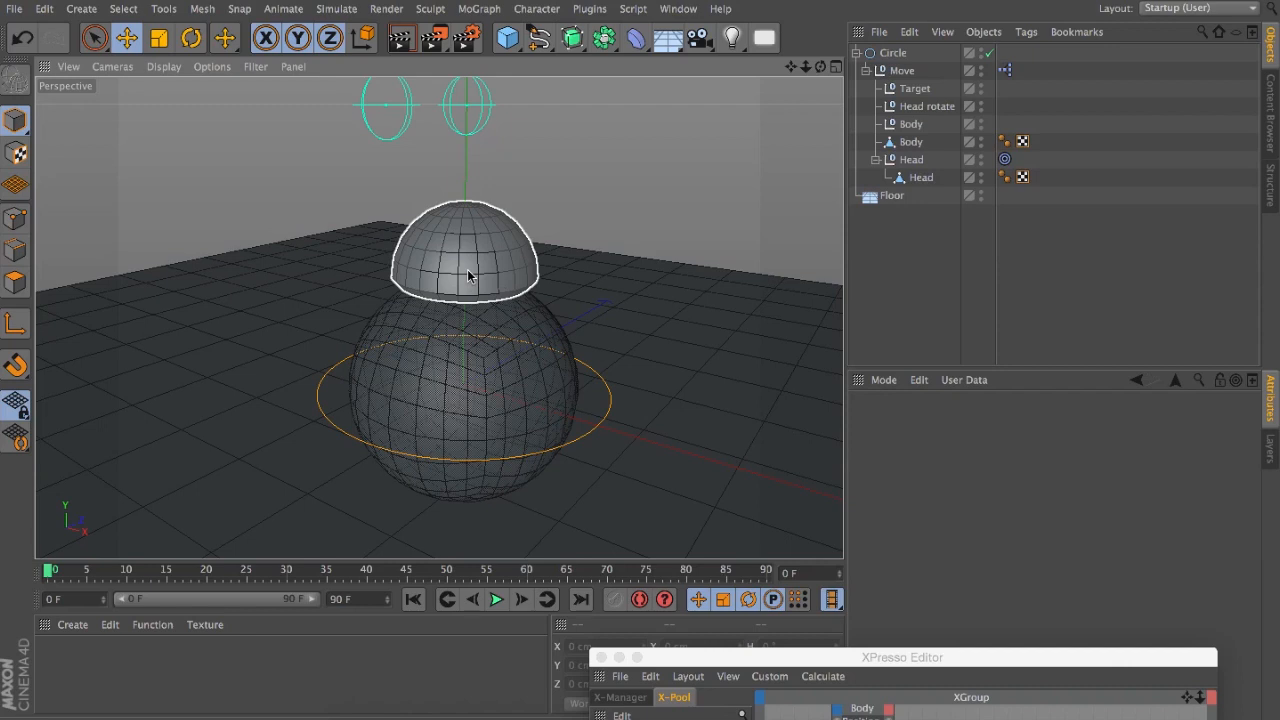
Step: Add a Rigid Body simulation tag to the Body polygon object
click(913, 143)
click(1027, 32)
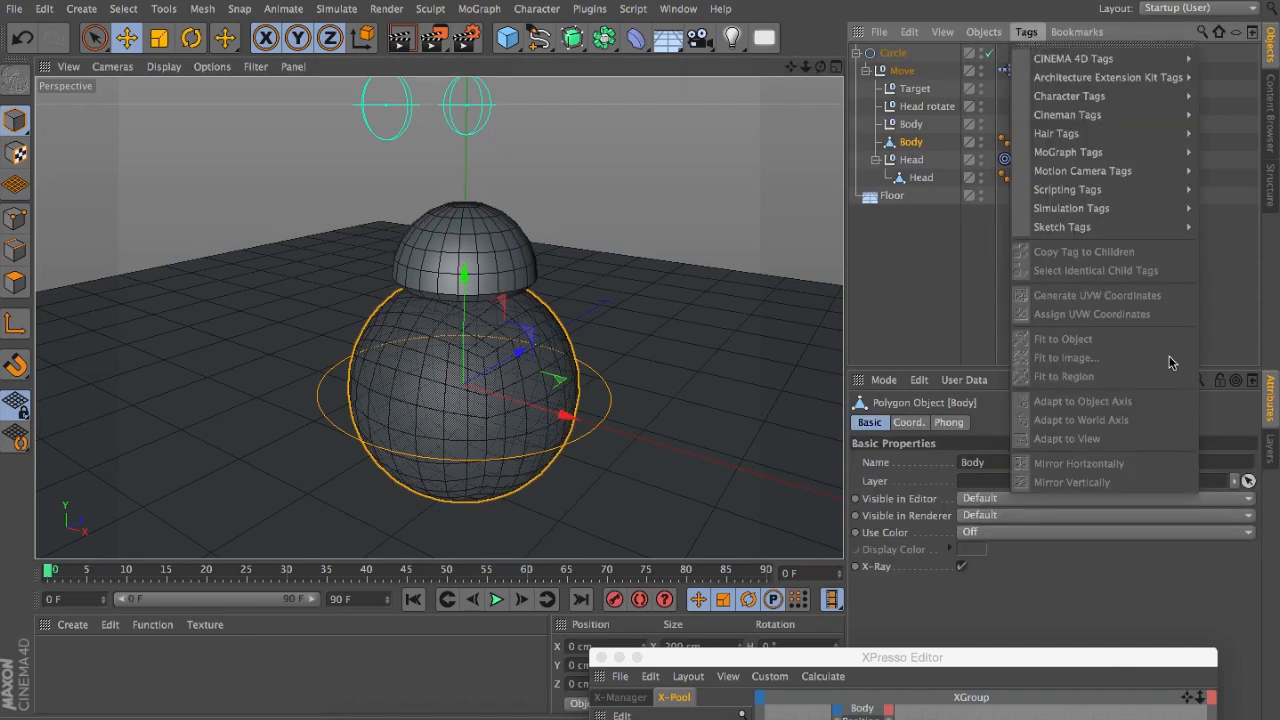
mouse_move(1125, 213)
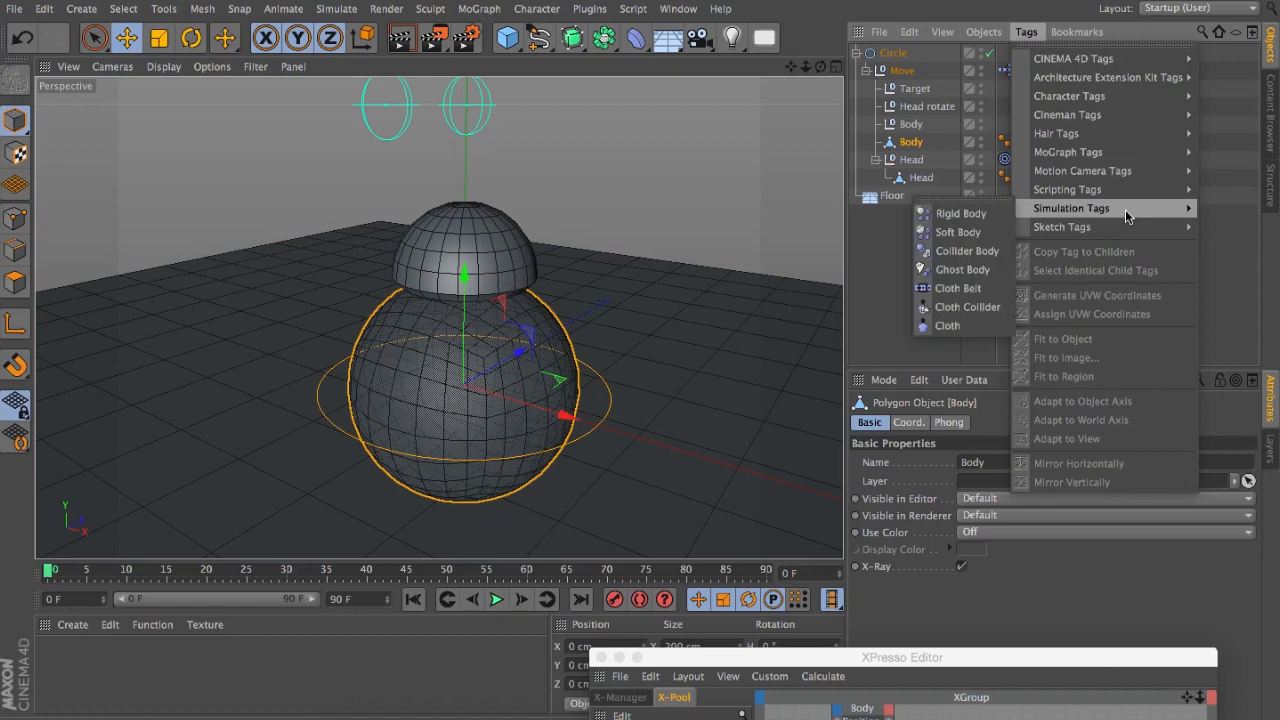
click(962, 214)
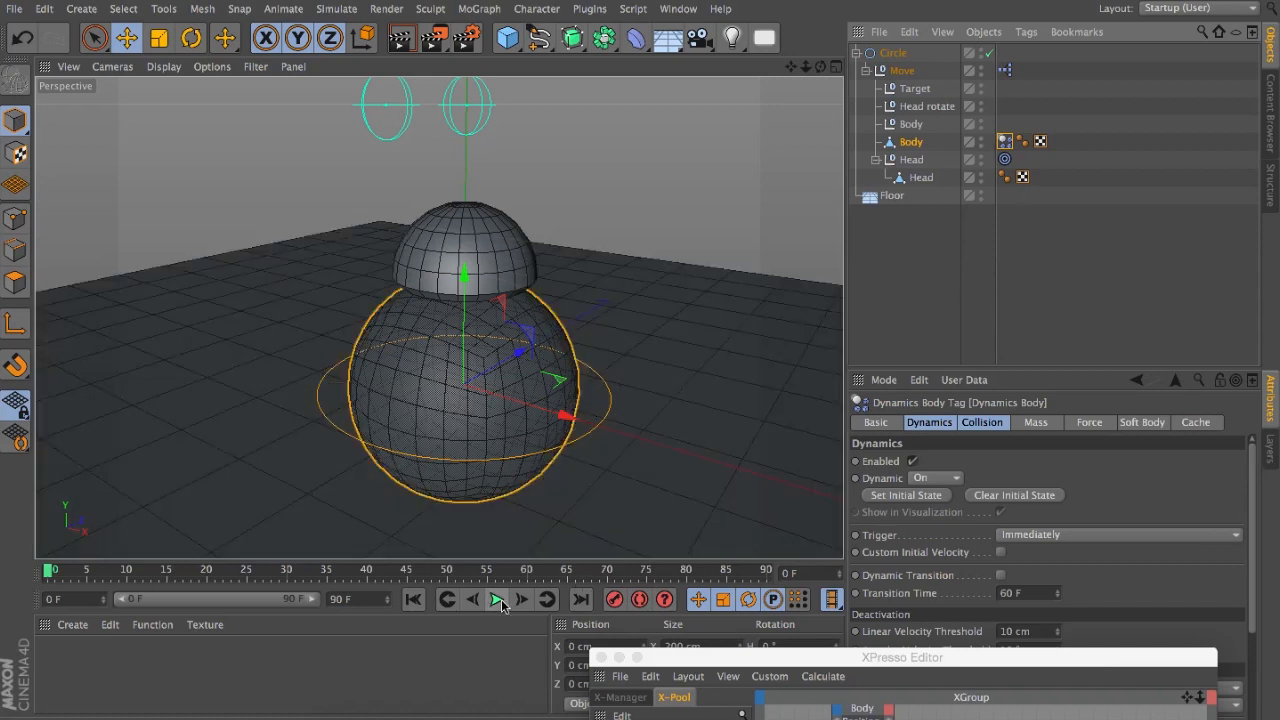
Step: Add a Collider Body simulation tag to the Floor
click(675, 310)
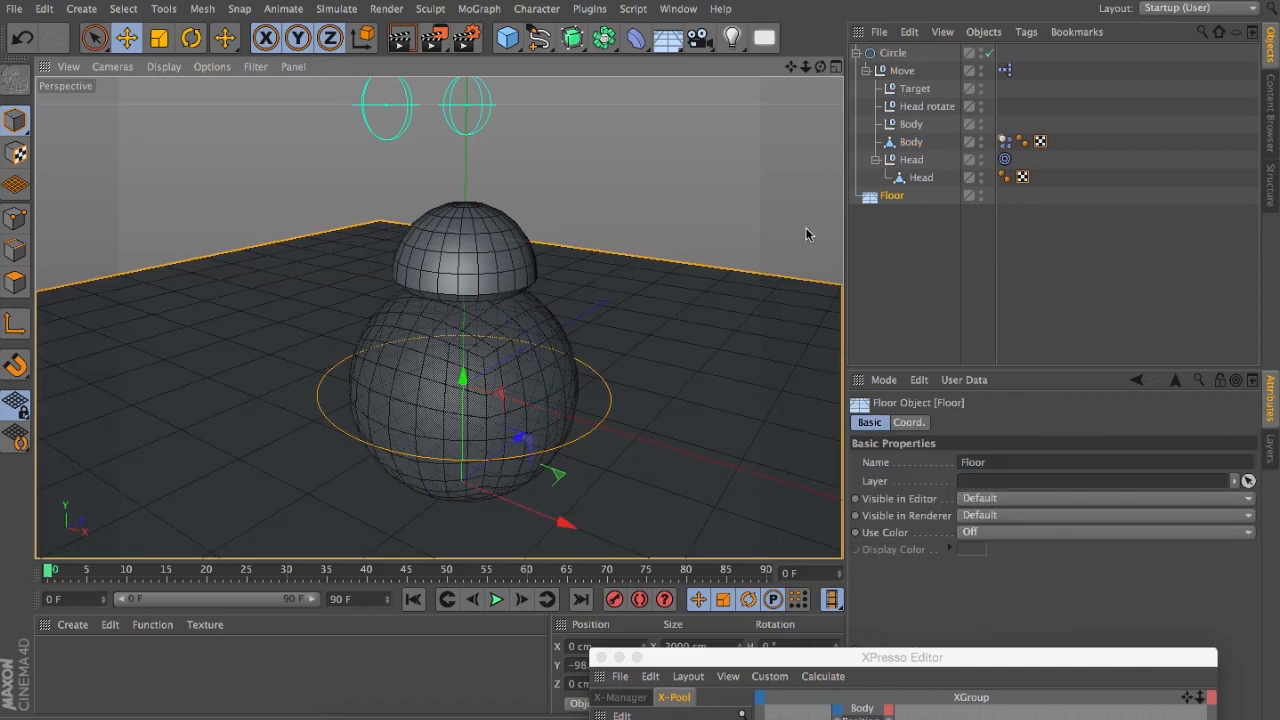
click(1027, 32)
mouse_move(1150, 227)
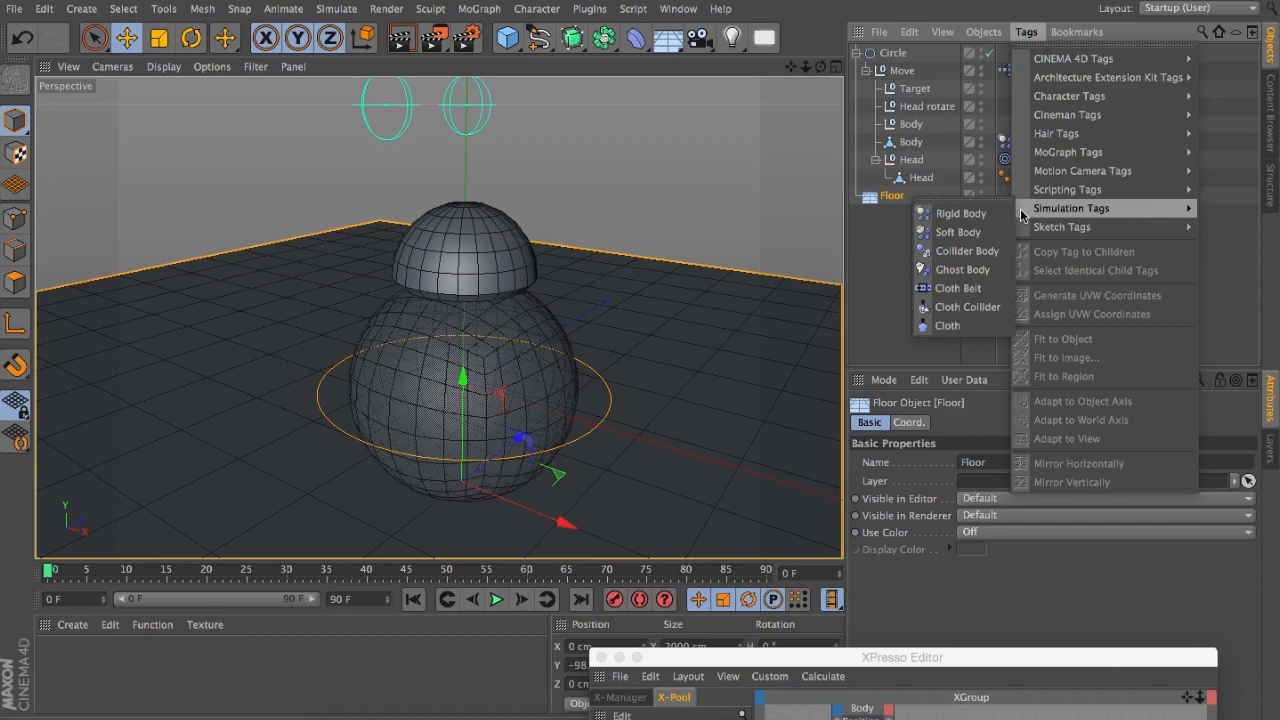
click(968, 251)
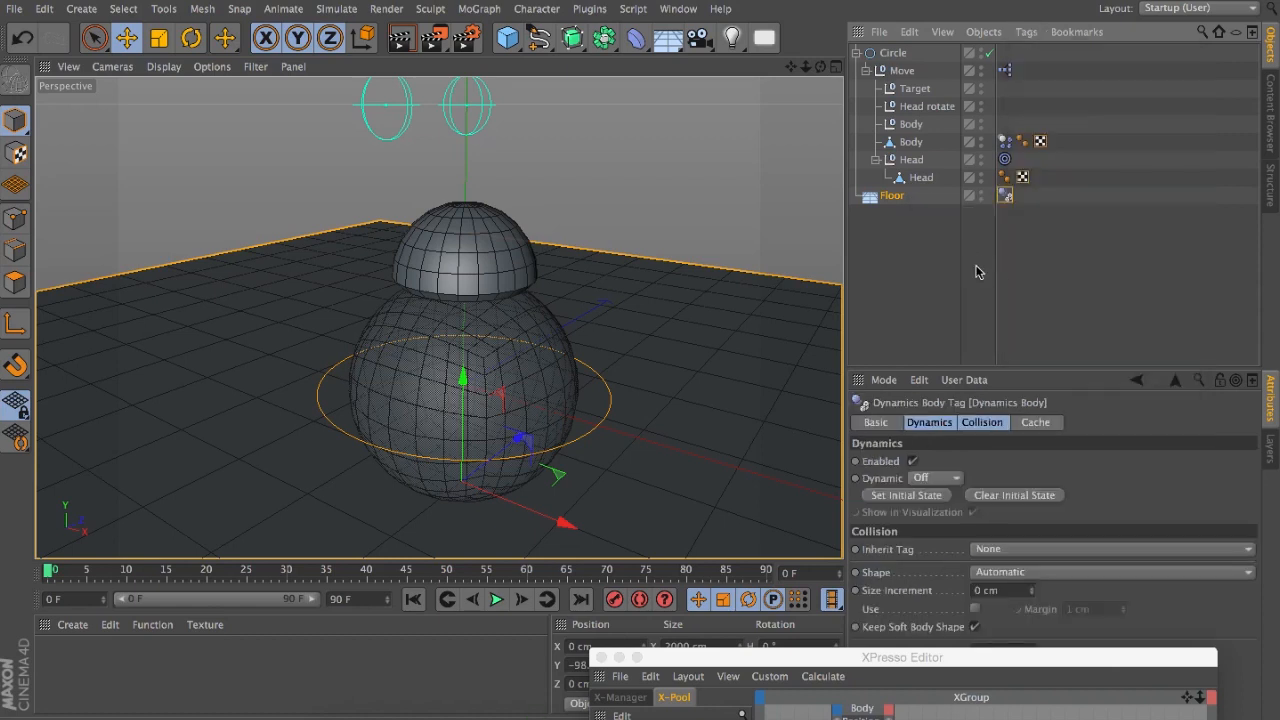
Step: Test the dynamics by moving the Circle about 175 cm along X during playback, and undo the move with the timeline back at frame 0
click(496, 599)
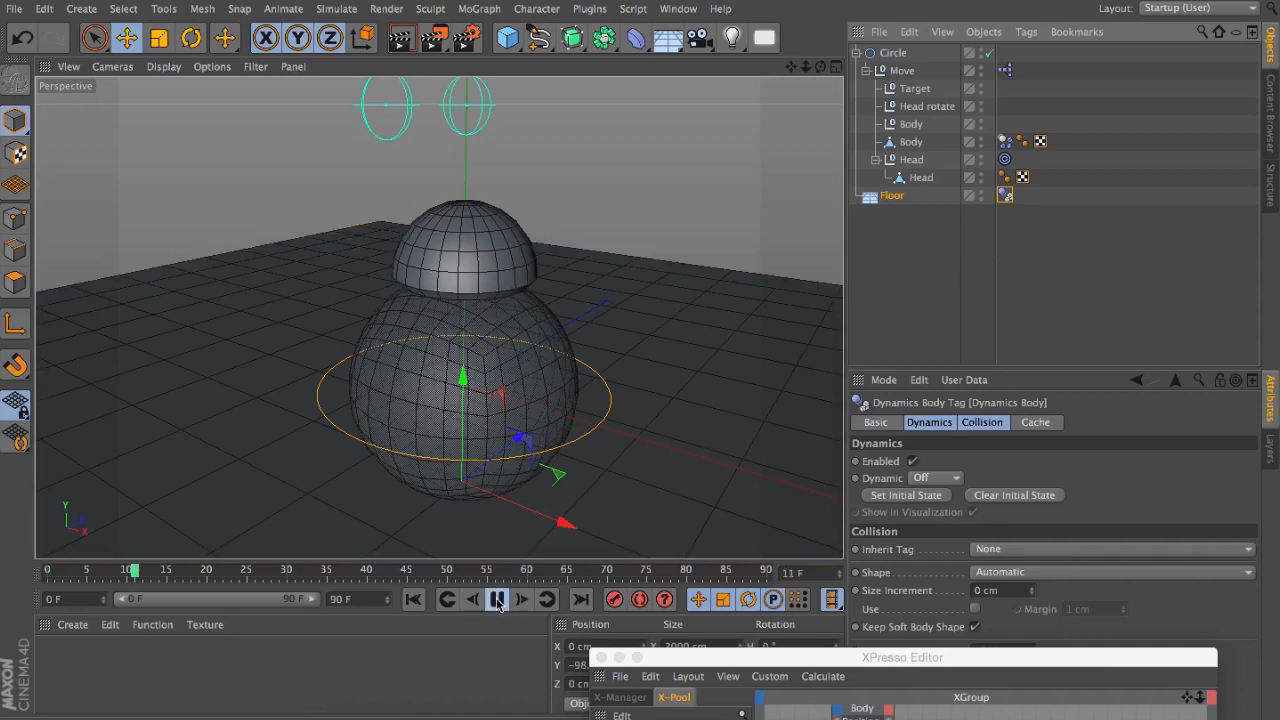
click(893, 54)
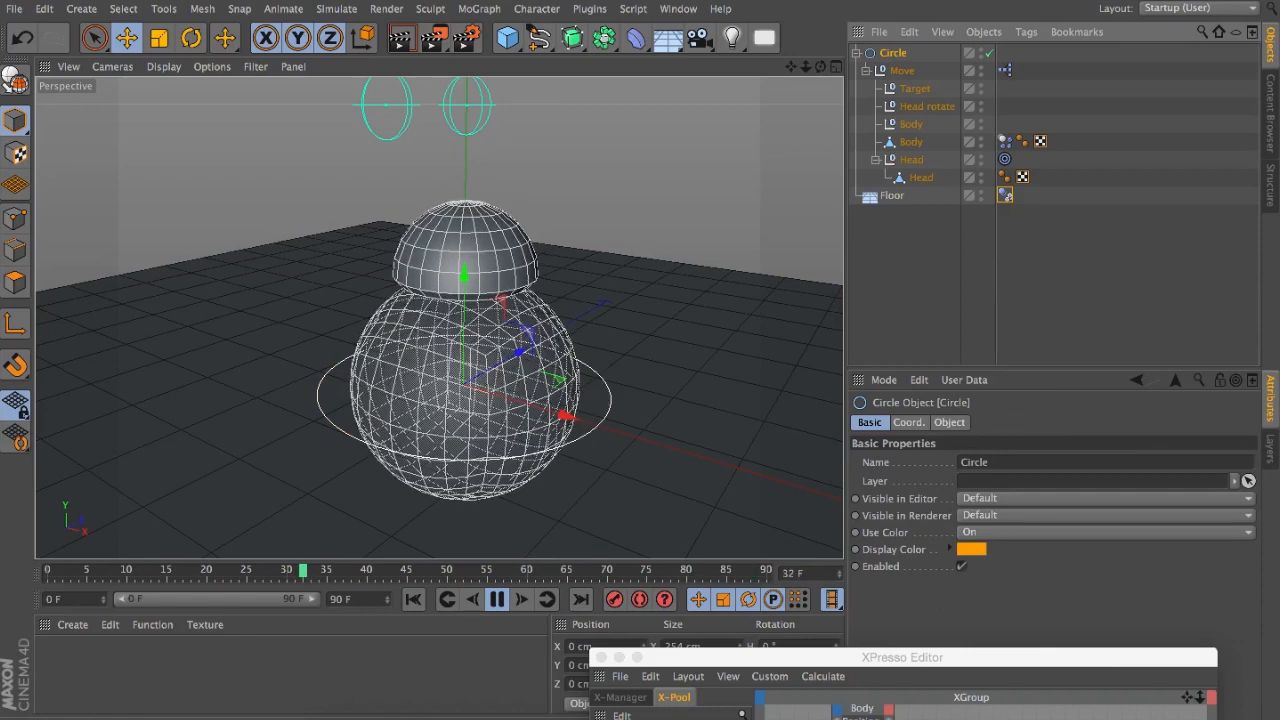
drag(820, 67, 438, 318)
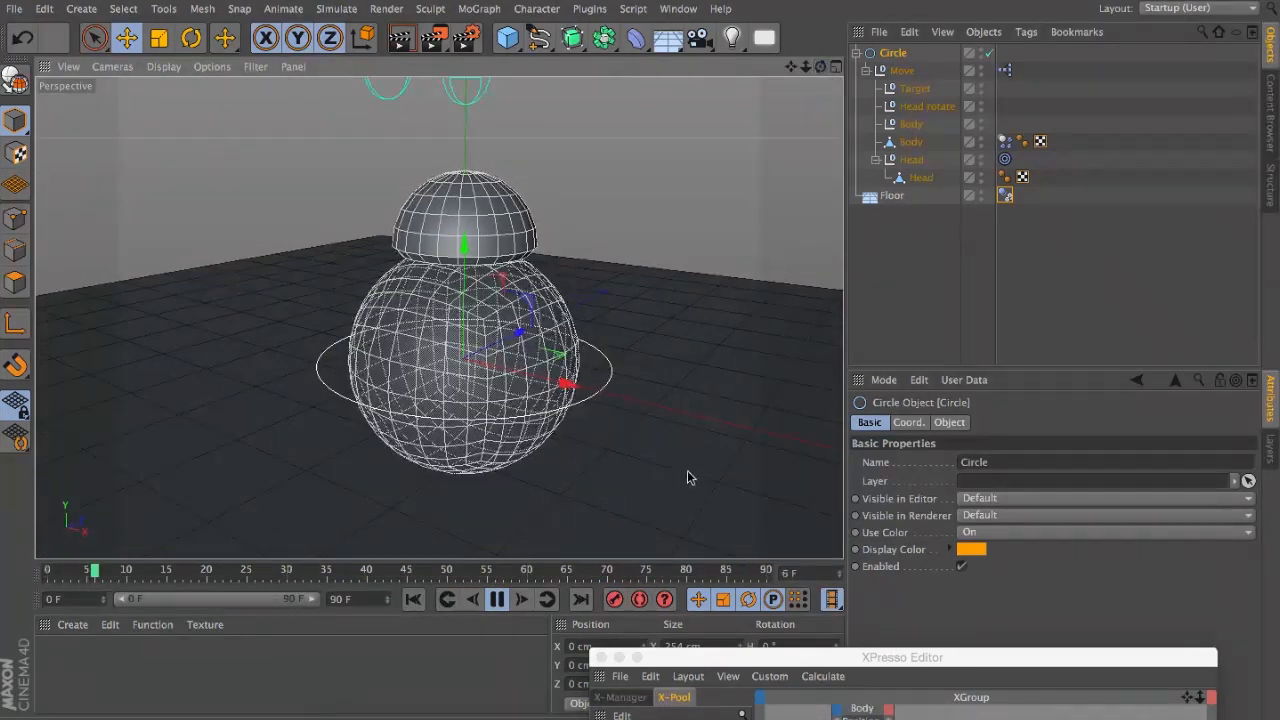
click(498, 599)
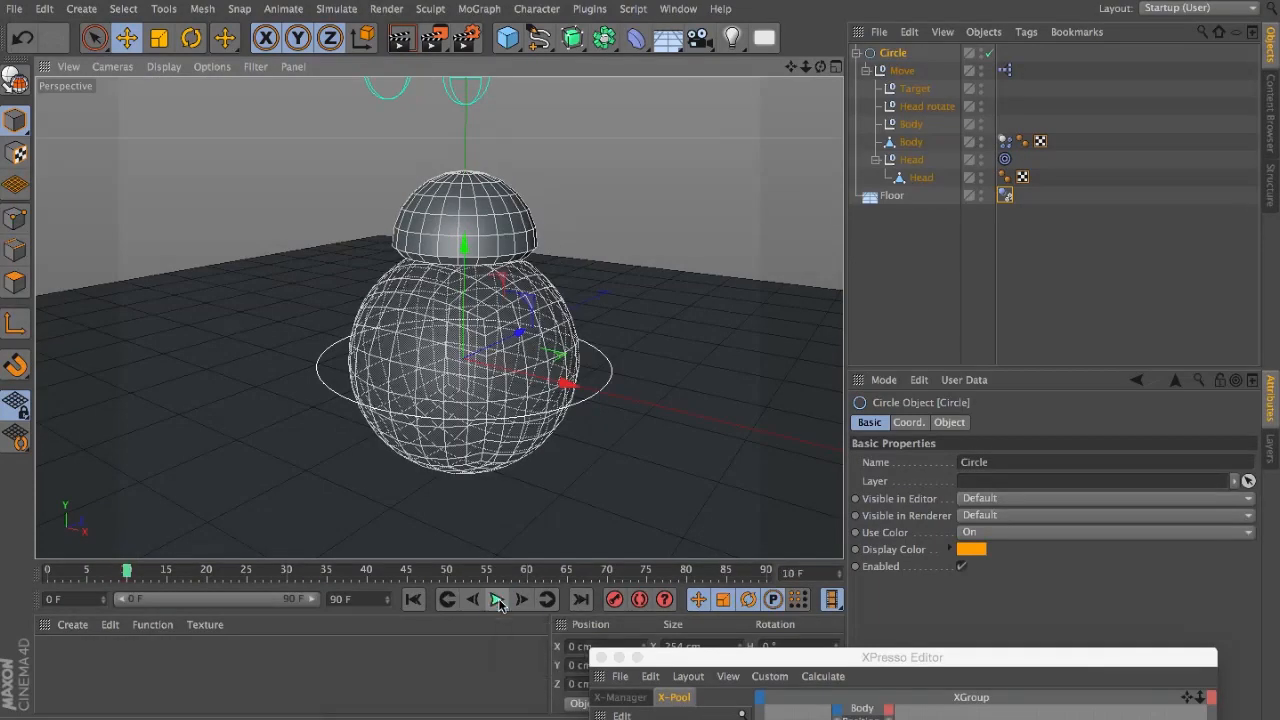
click(498, 599)
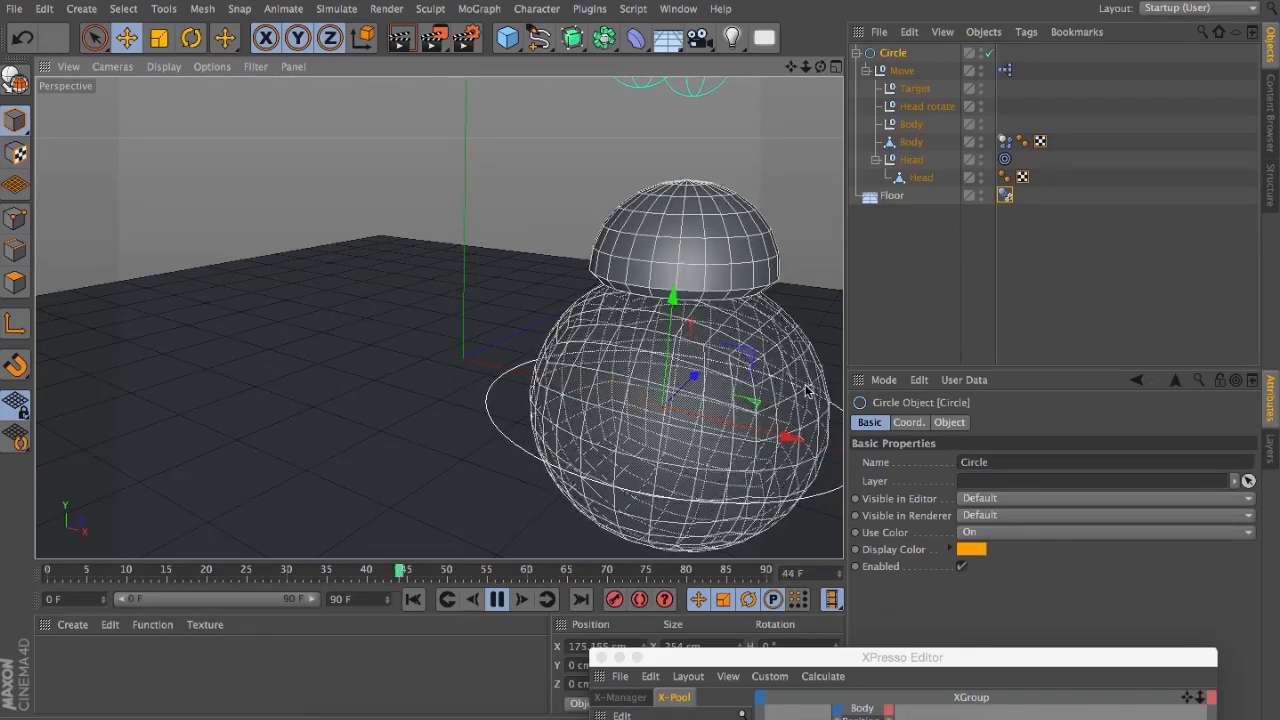
click(497, 599)
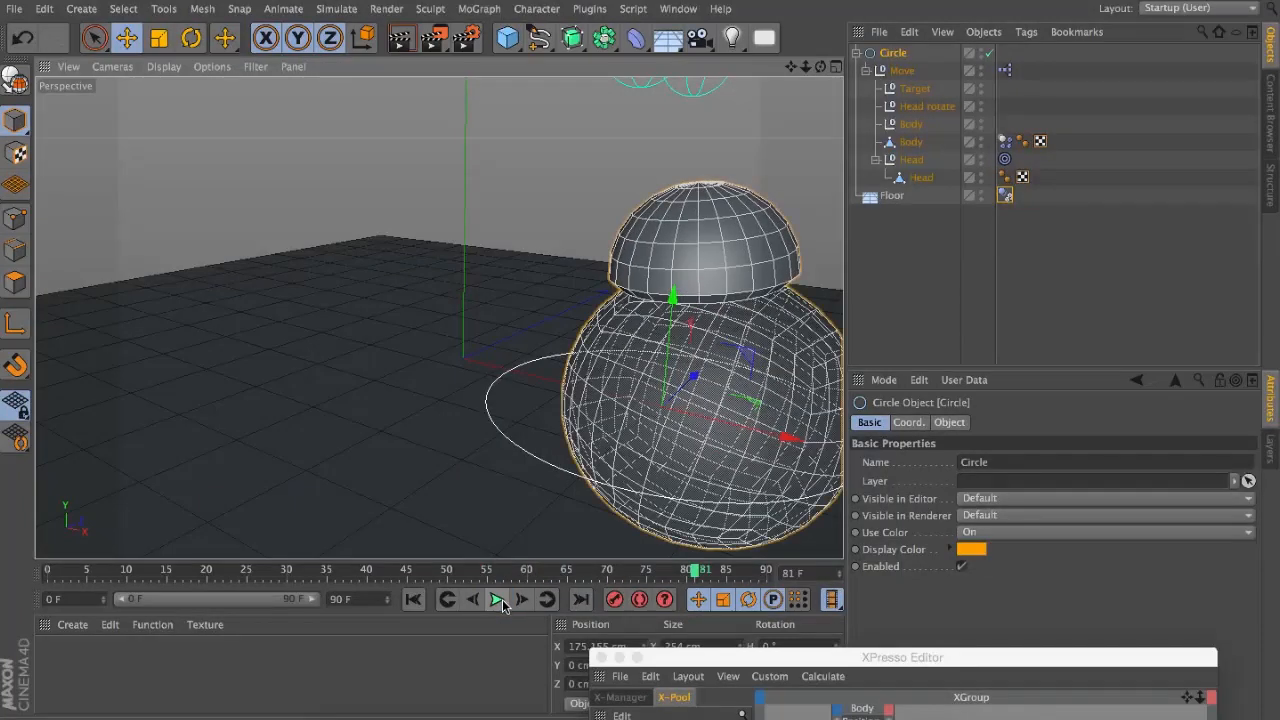
key(ctrl+z)
click(411, 598)
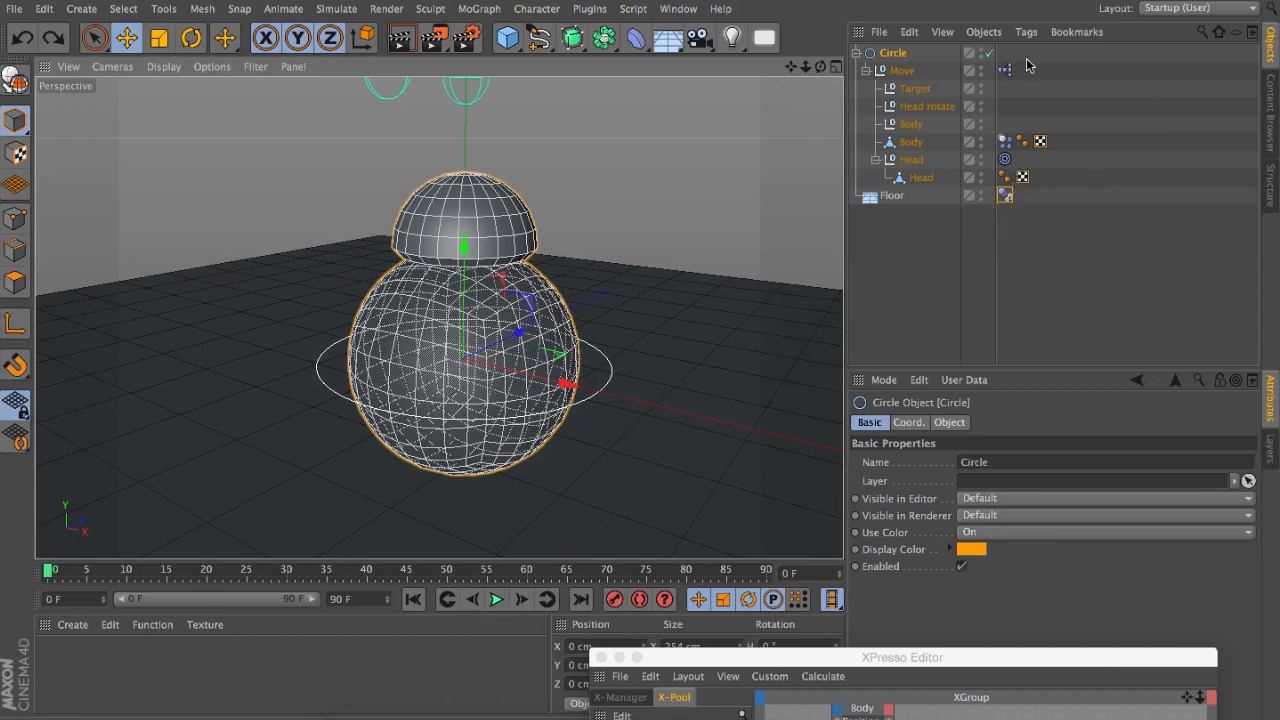
Step: In the Force settings of the Body's Dynamics tag, set Follow Position to 54 and Follow Rotation to 59, and play the simulation
click(1004, 141)
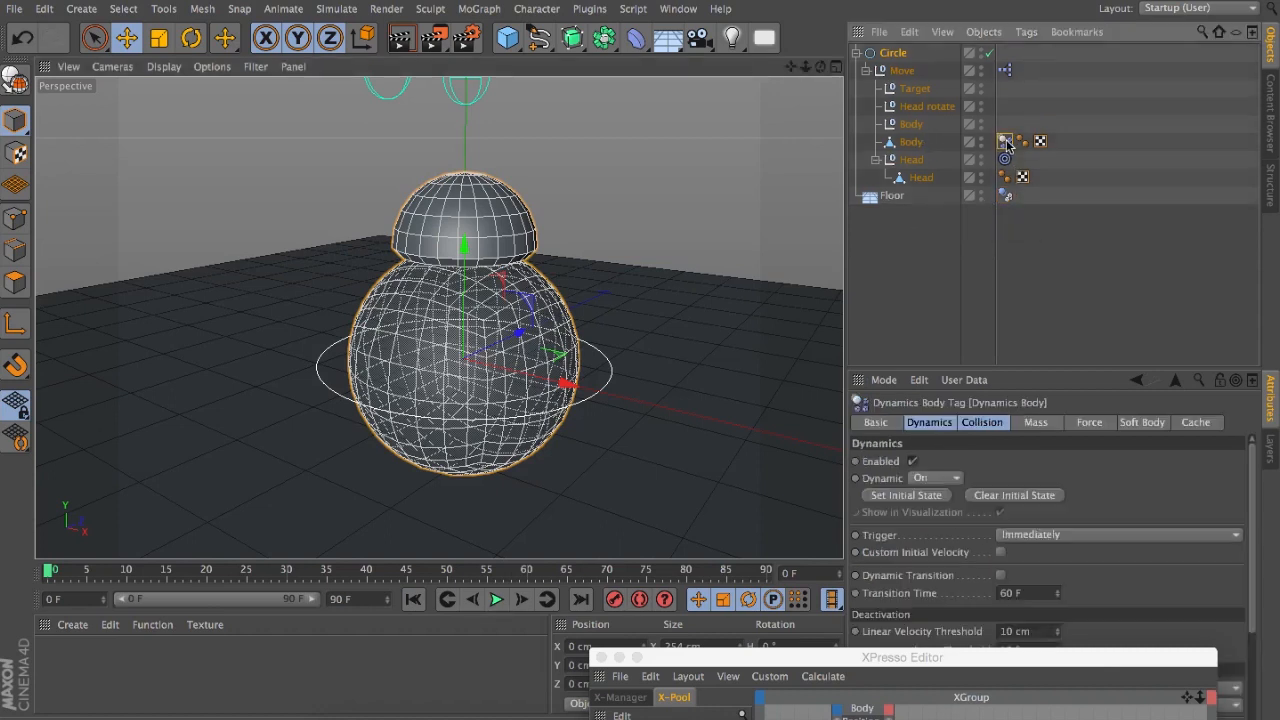
click(1091, 422)
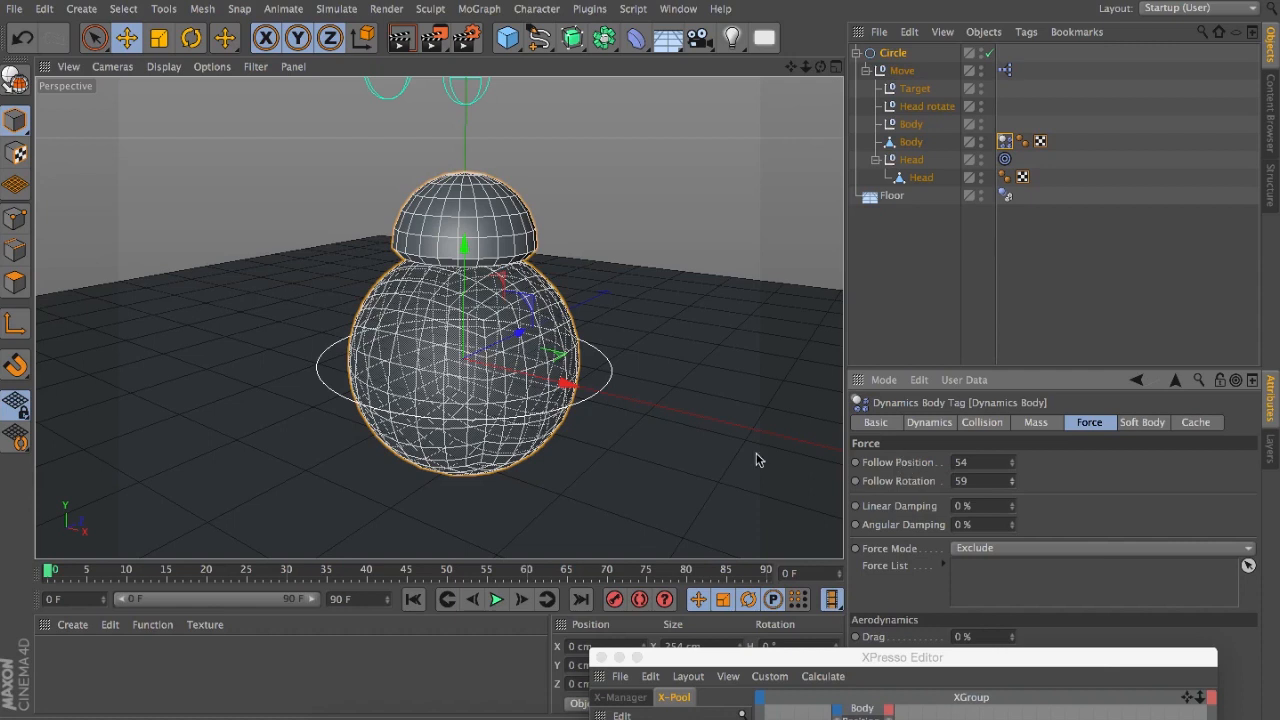
click(493, 600)
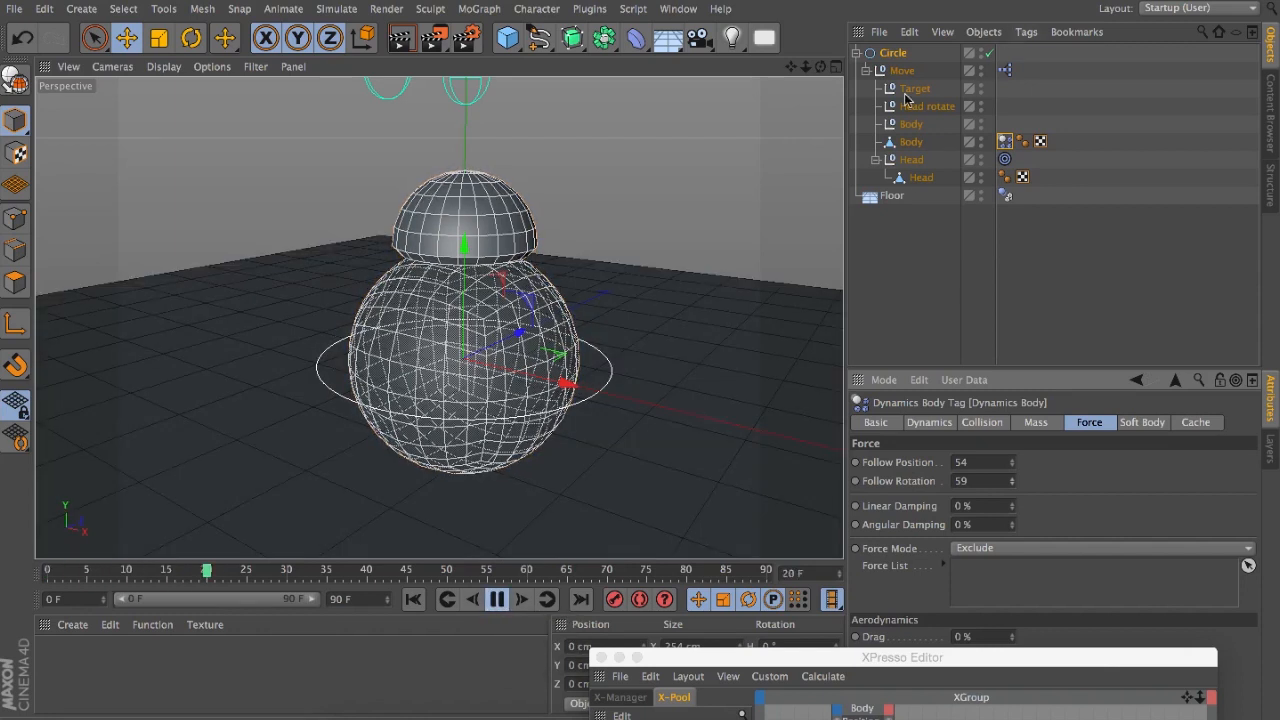
Step: Test the Circle's movement along X during playback and set the Body's Follow Position to 30
mouse_move(563, 388)
mouse_down()
mouse_move(615, 405)
mouse_move(532, 380)
mouse_move(557, 400)
mouse_move(605, 404)
mouse_move(562, 392)
mouse_up()
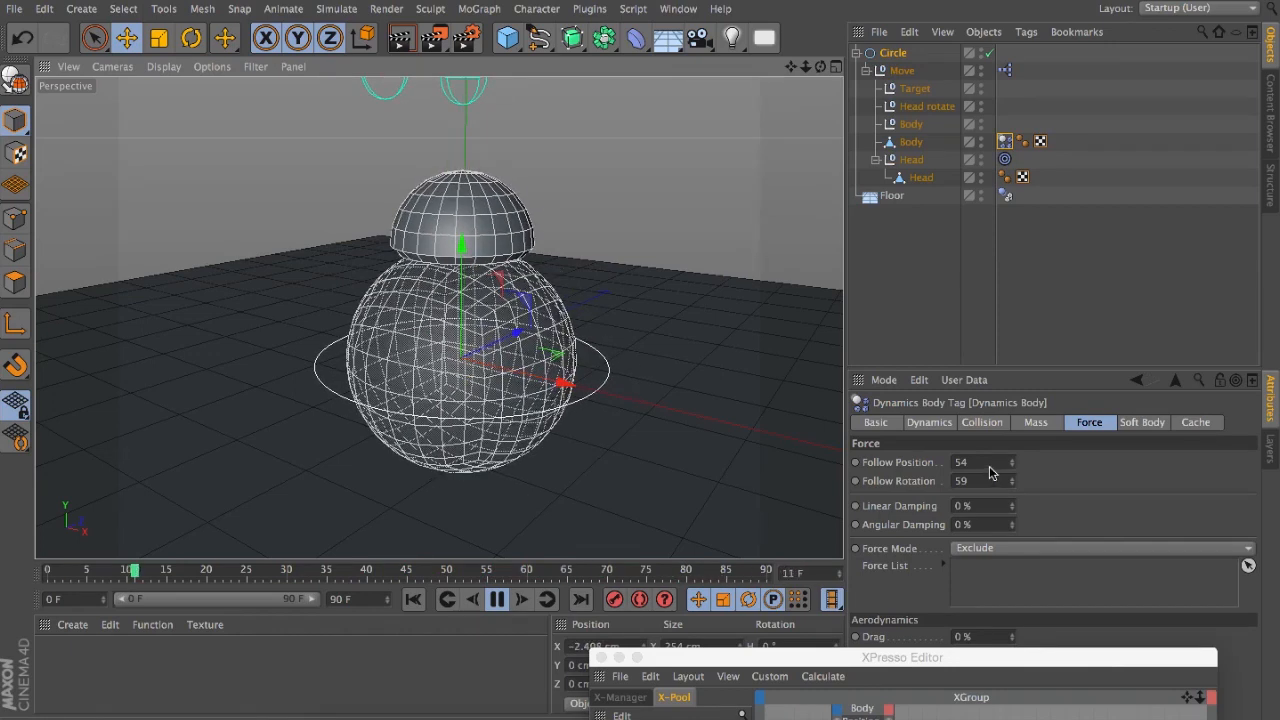
drag(1012, 463, 1012, 487)
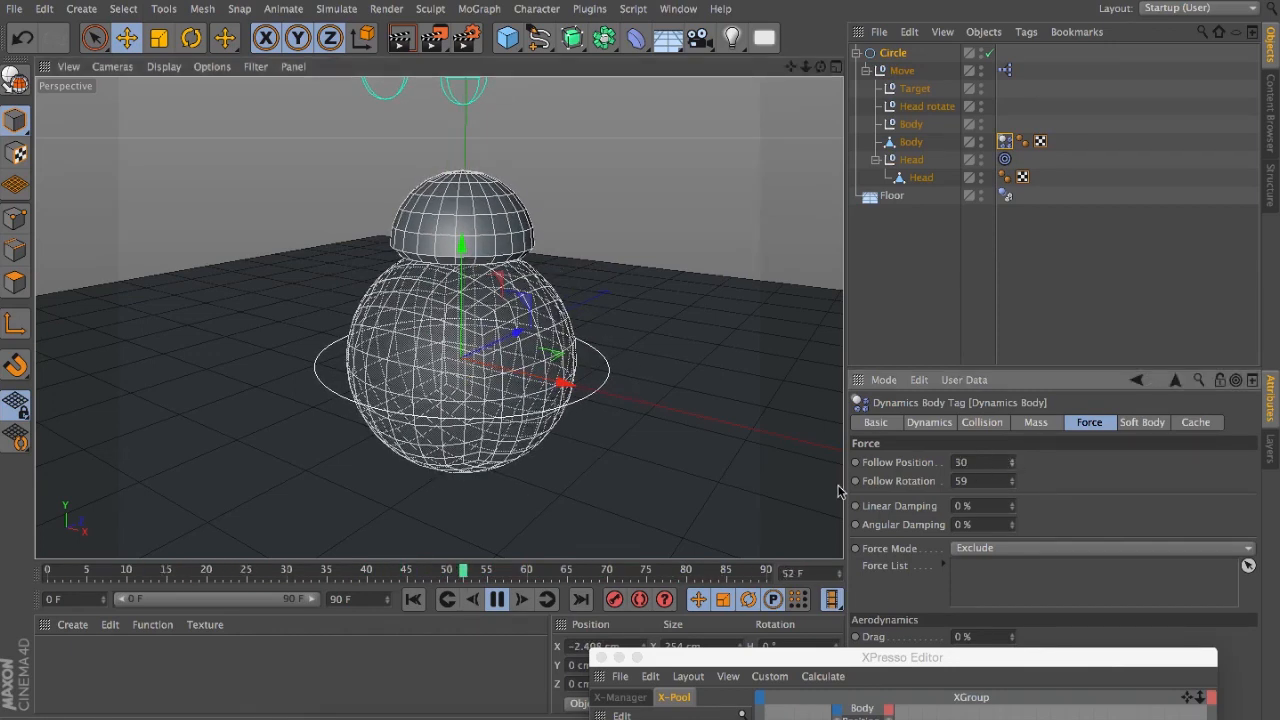
click(494, 603)
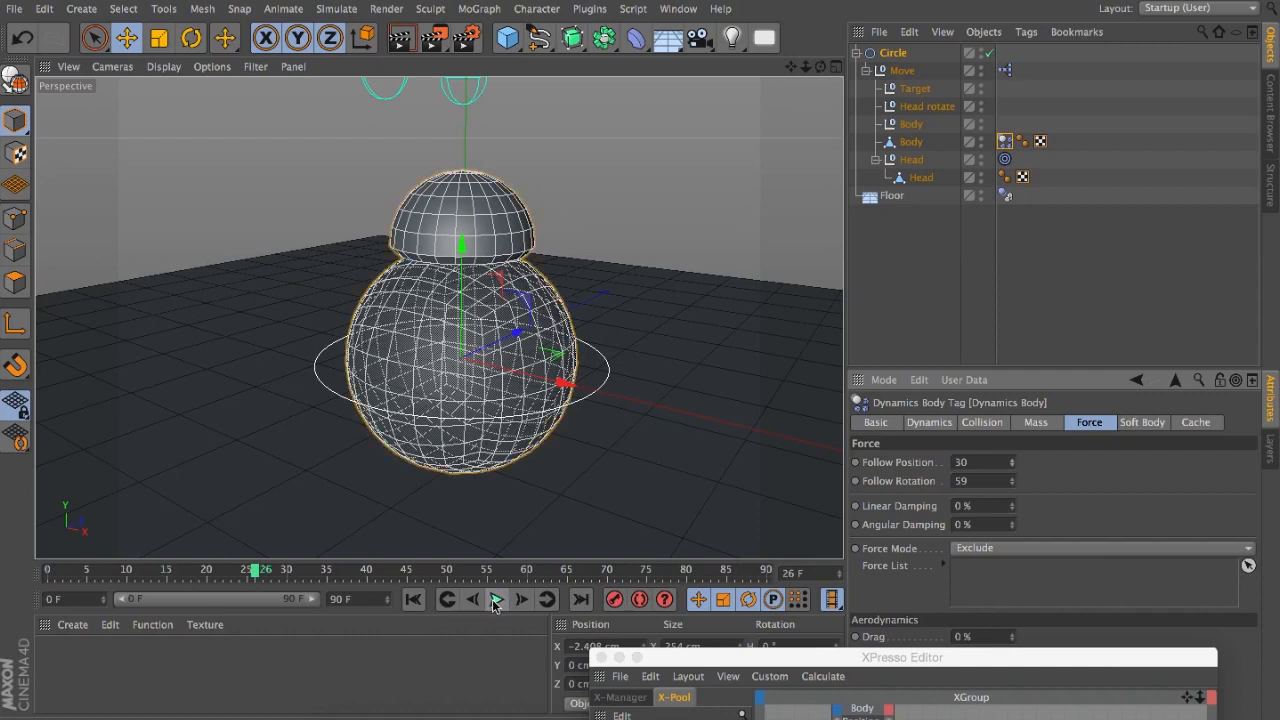
Step: Add a Vibrate tag to the Circle
click(893, 54)
click(1026, 31)
mouse_move(1052, 62)
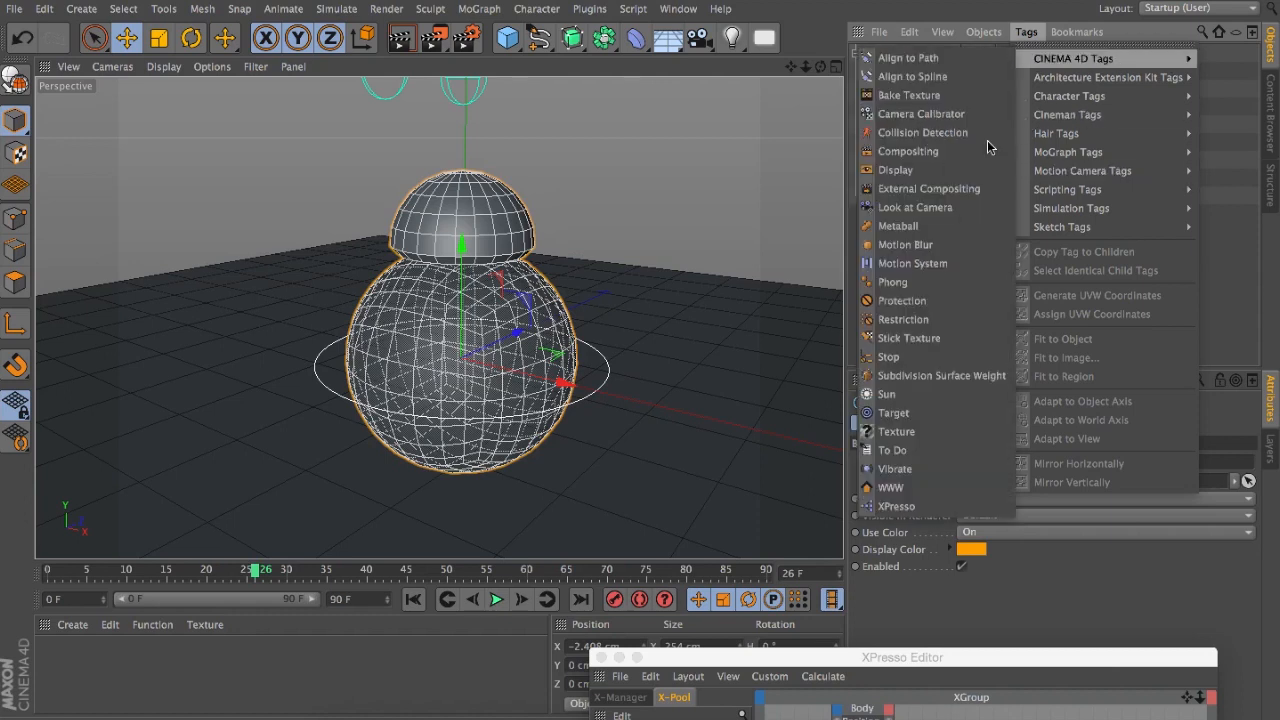
click(933, 469)
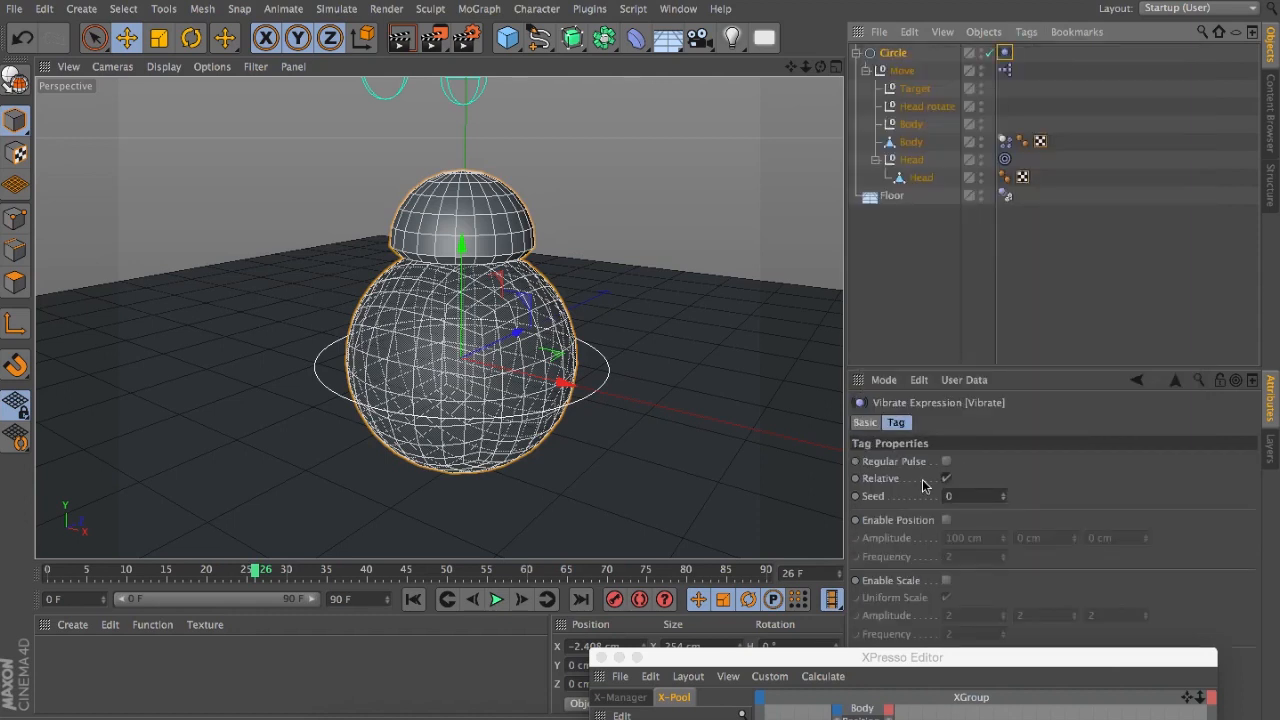
Step: Enable position vibration on the Circle with an amplitude of 50 cm in X and Z, and play the animation
click(946, 520)
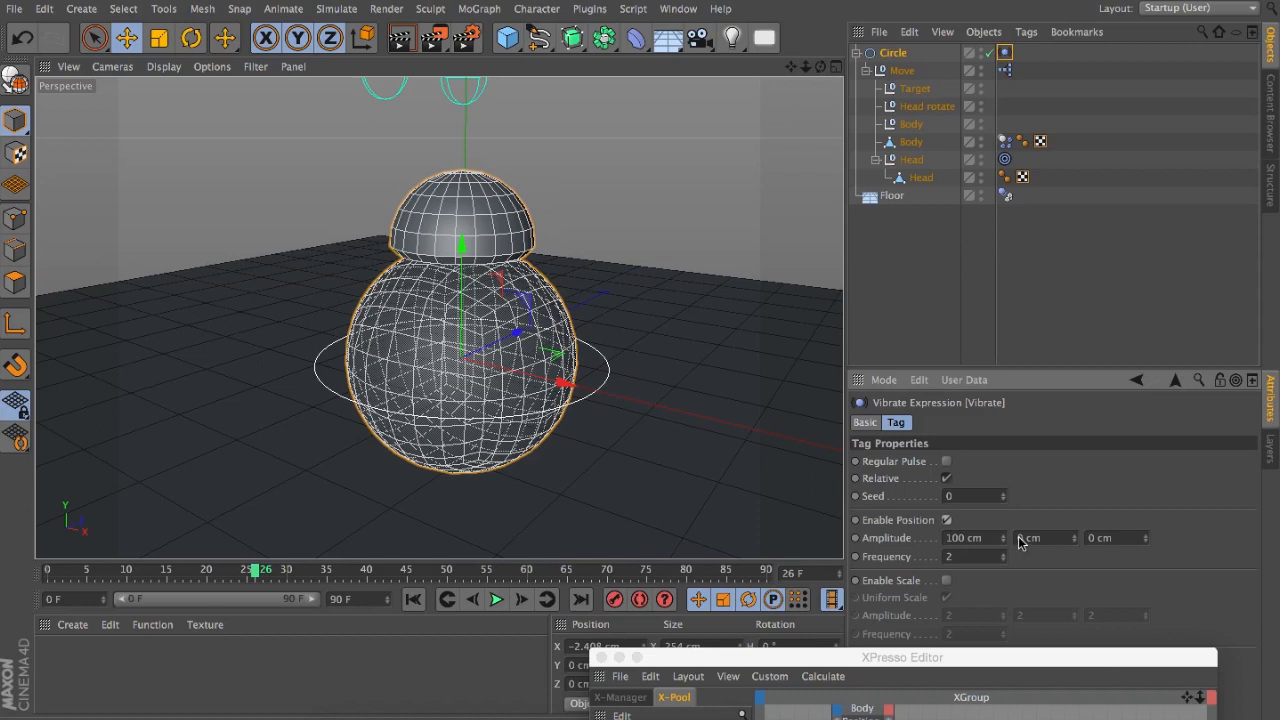
click(989, 537)
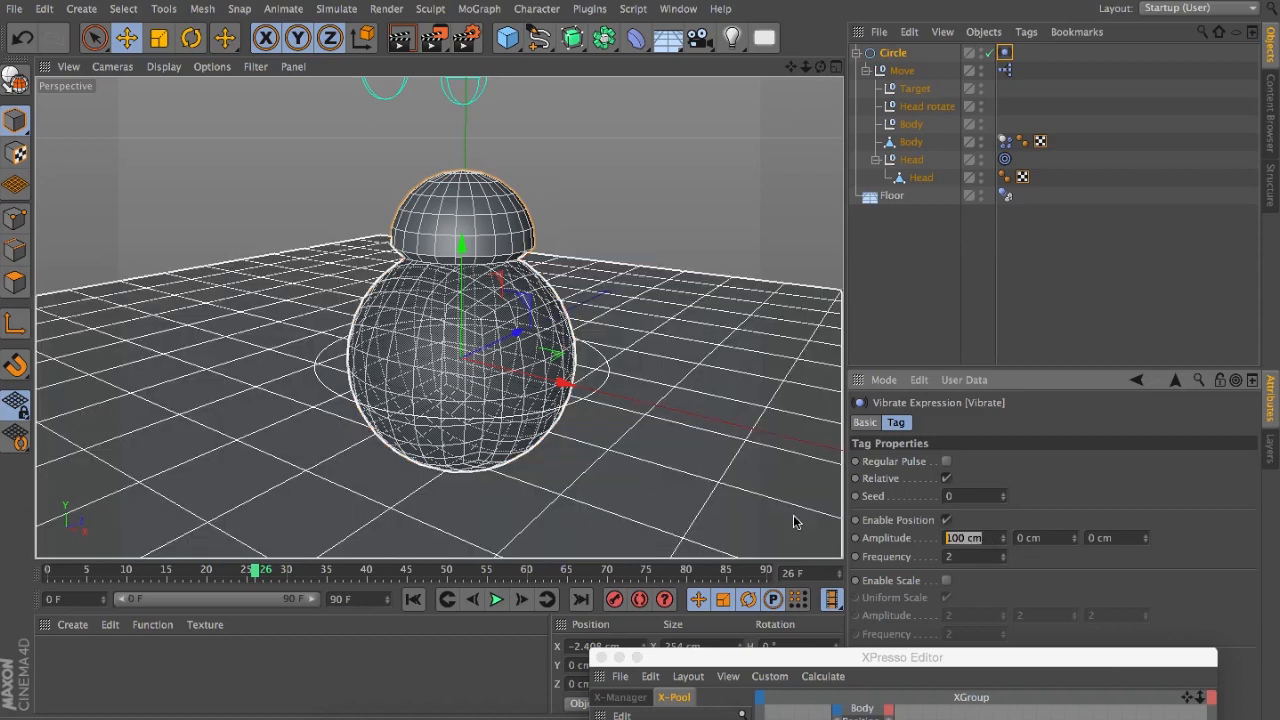
text(50)
key(Tab)
key(Tab)
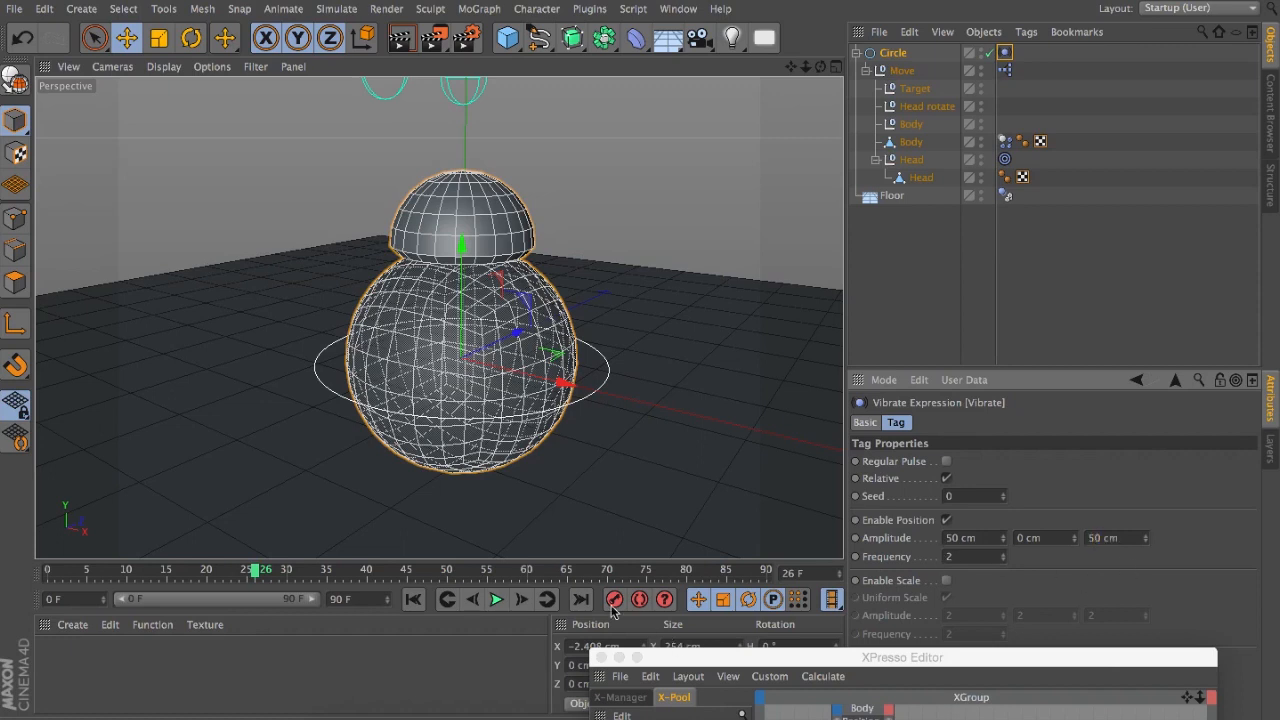
click(496, 599)
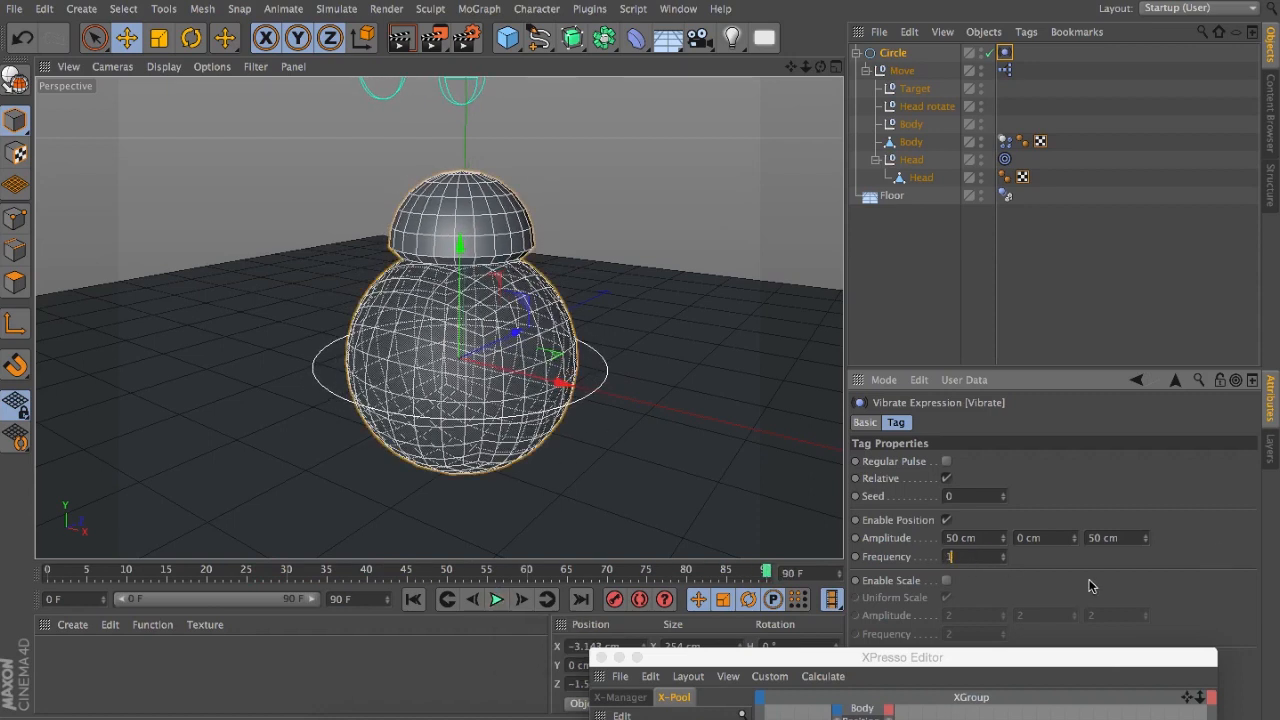
Step: Set the Circle's Vibrate amplitude to 100 cm in X and Z with frequency 1, and play the animation from the start
click(993, 543)
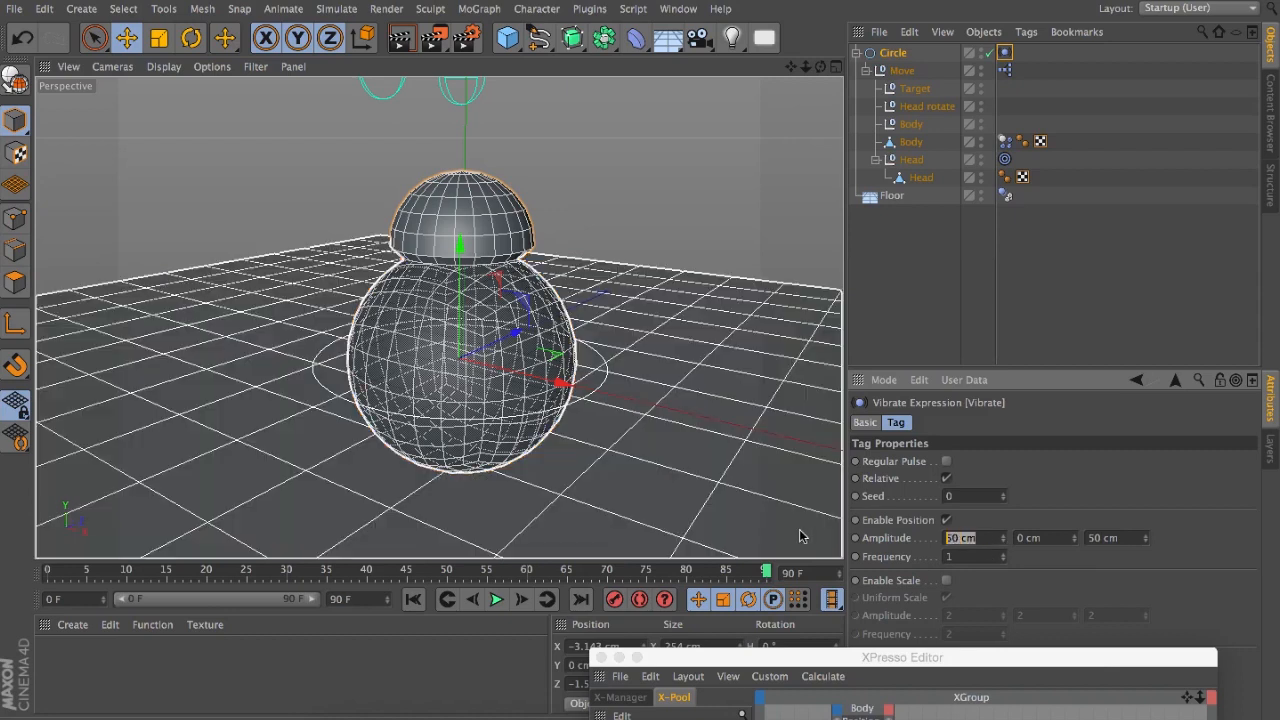
text(100)
click(1126, 541)
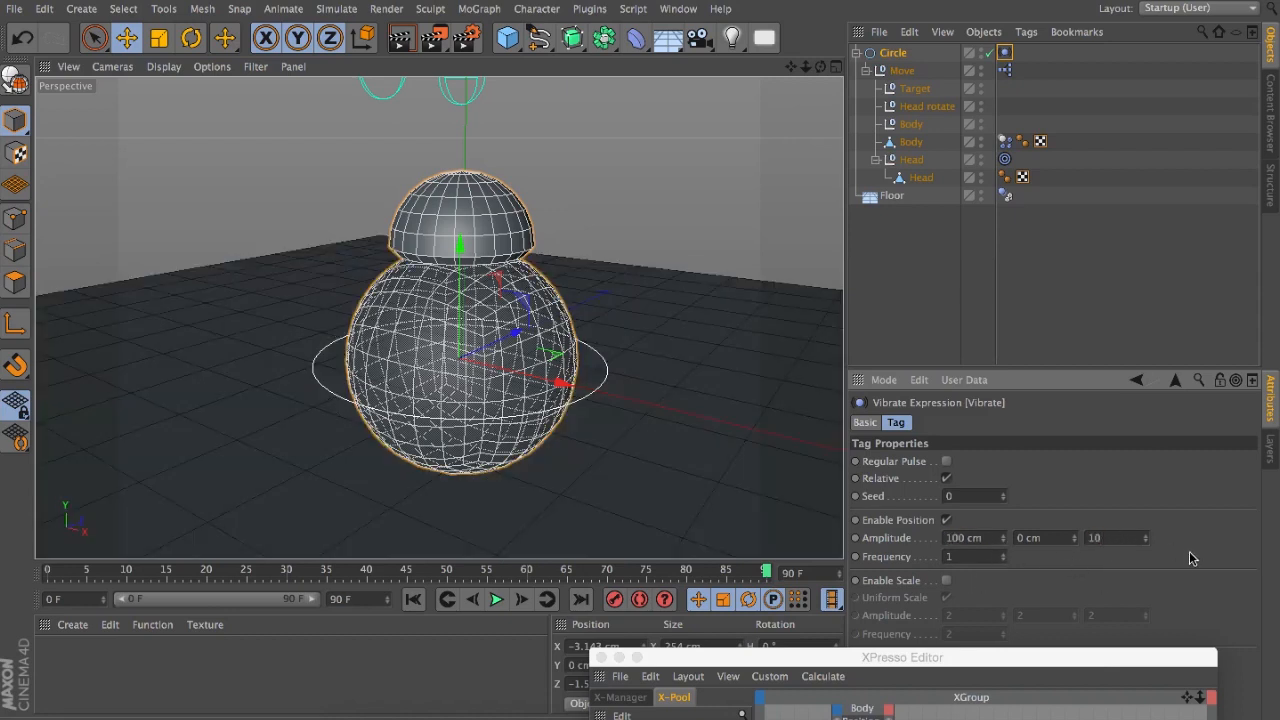
click(413, 599)
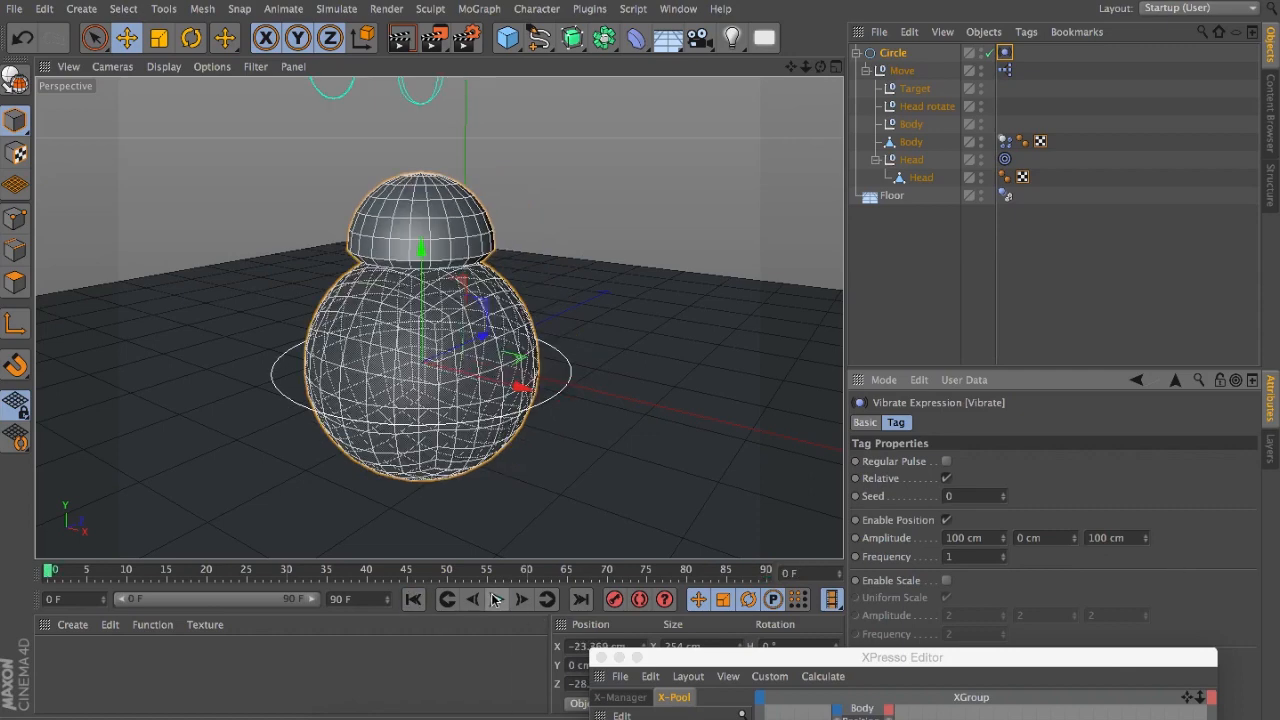
click(496, 599)
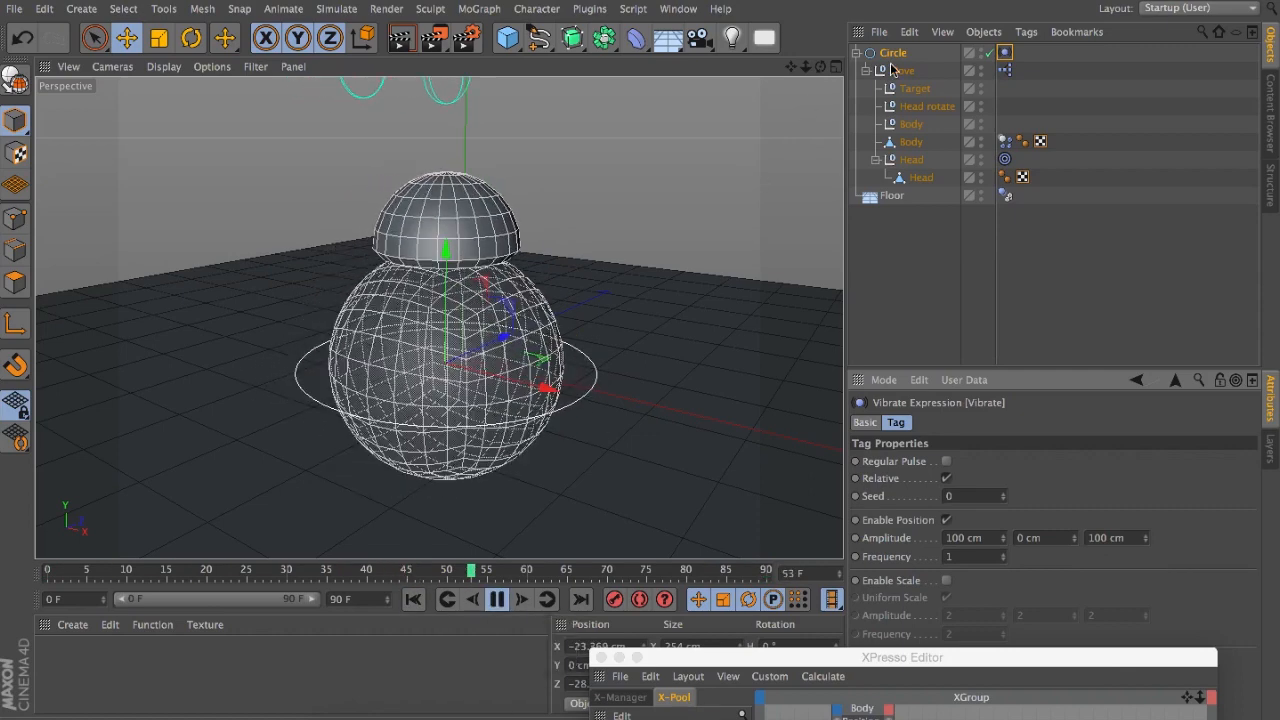
drag(820, 67, 438, 318)
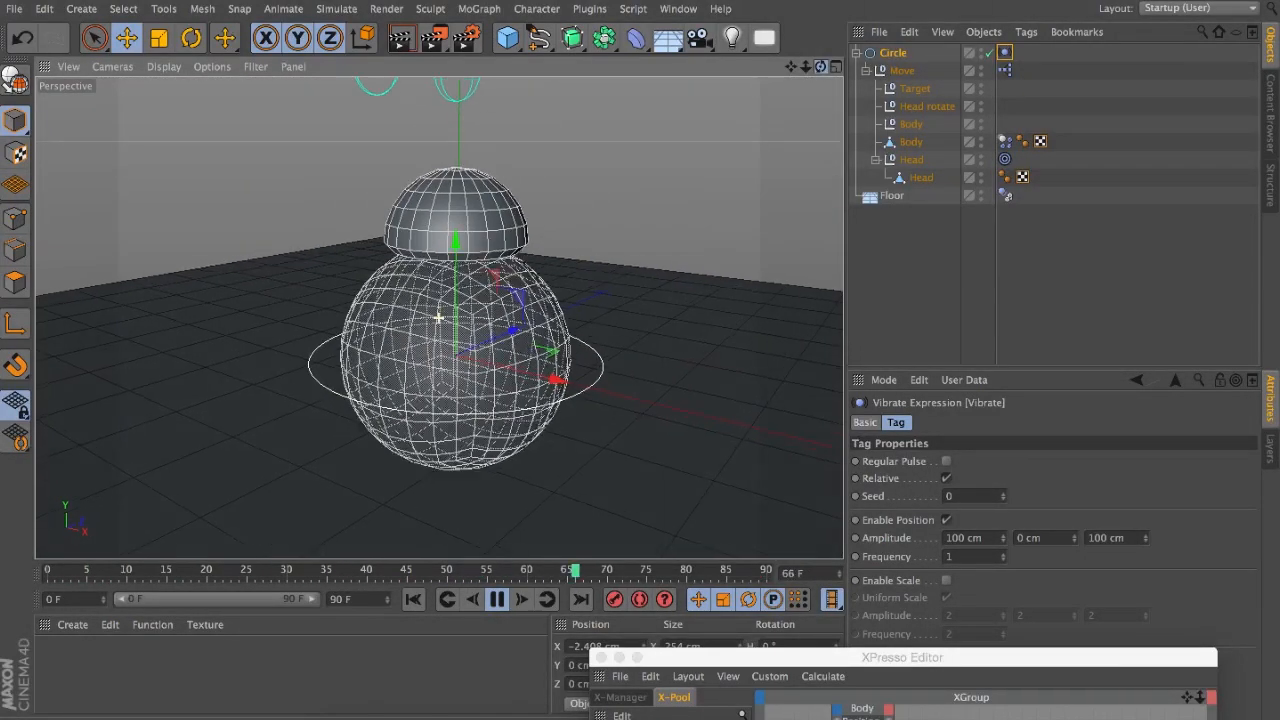
click(497, 598)
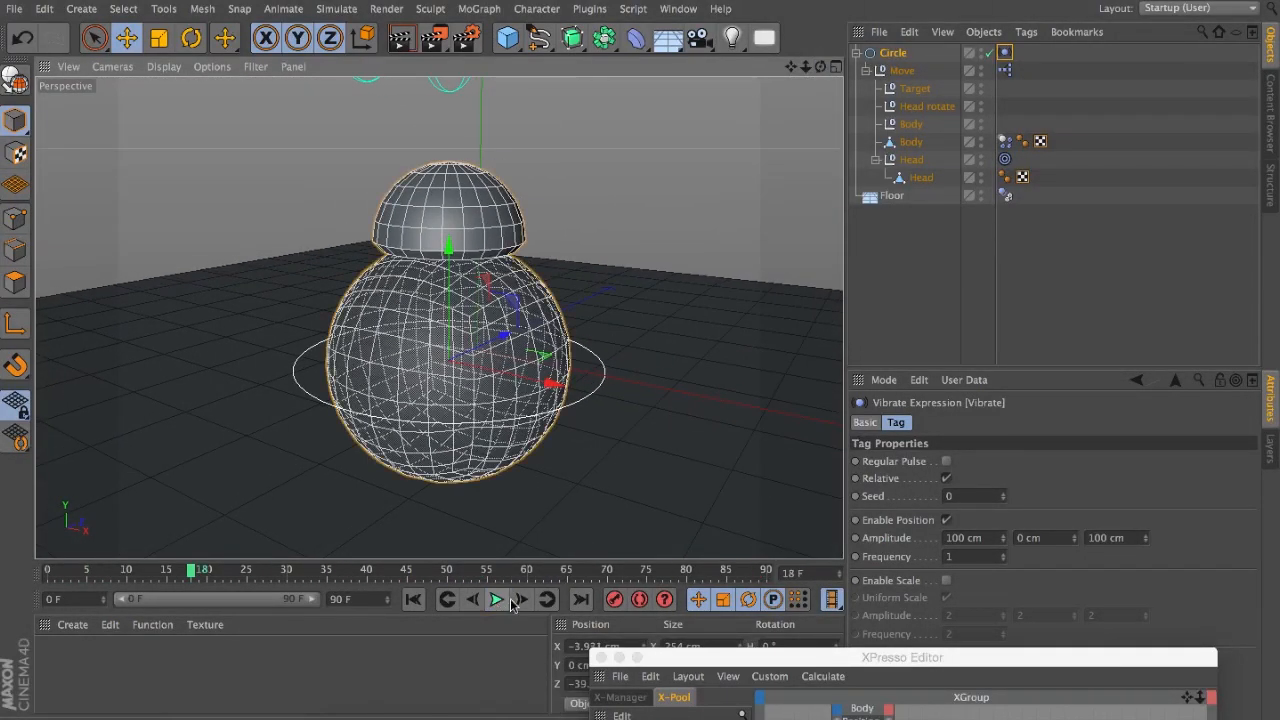
click(624, 451)
drag(477, 340, 478, 340)
click(496, 599)
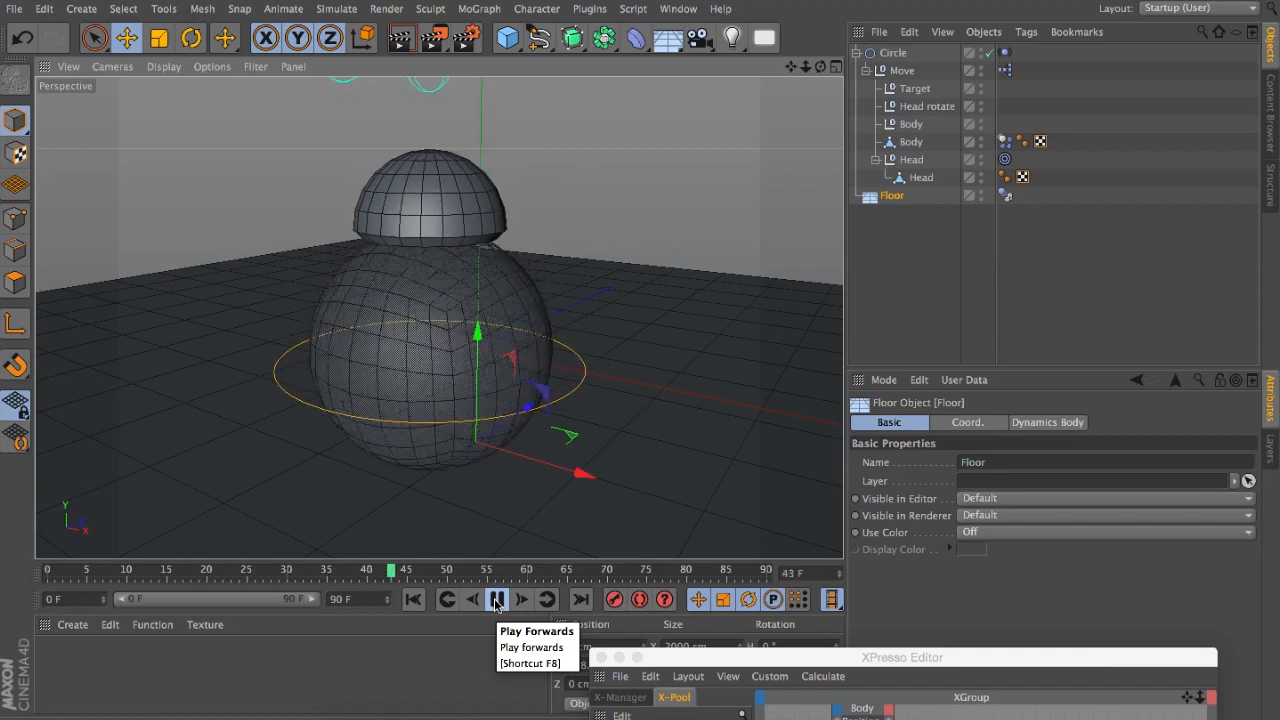
click(497, 600)
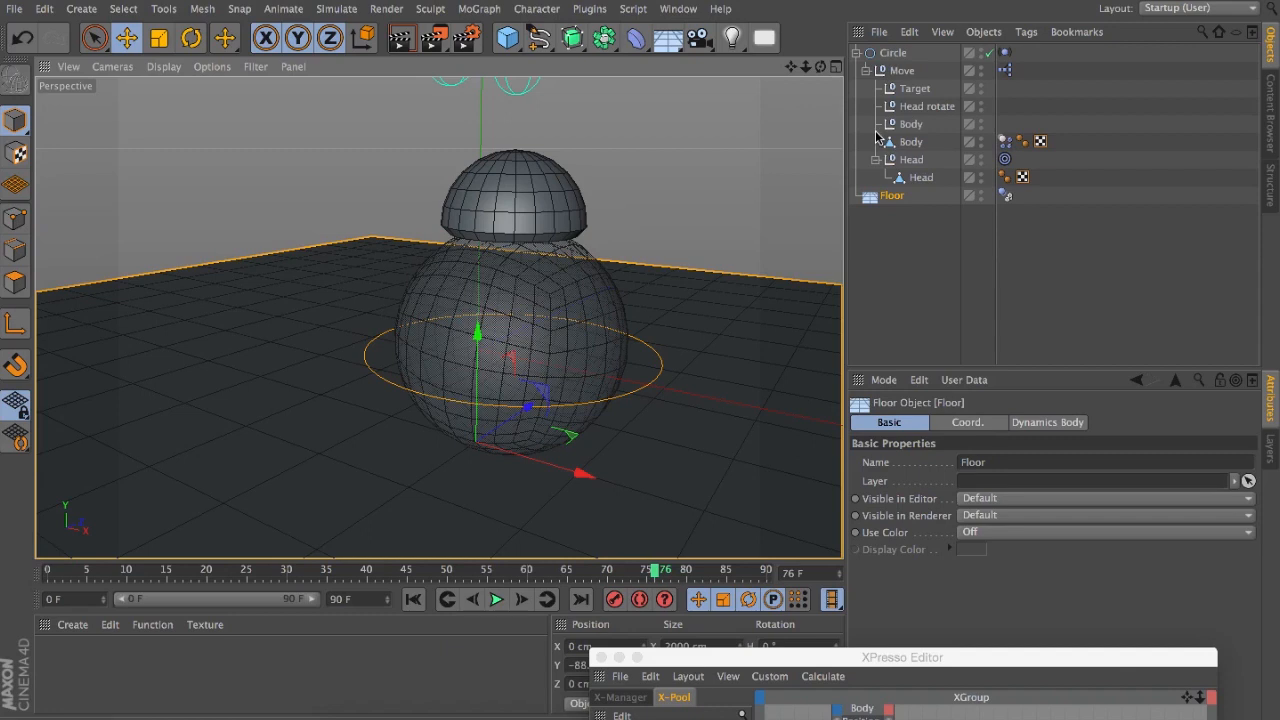
Step: Turn off X-Ray on the Body polygon object and play the animation
click(910, 142)
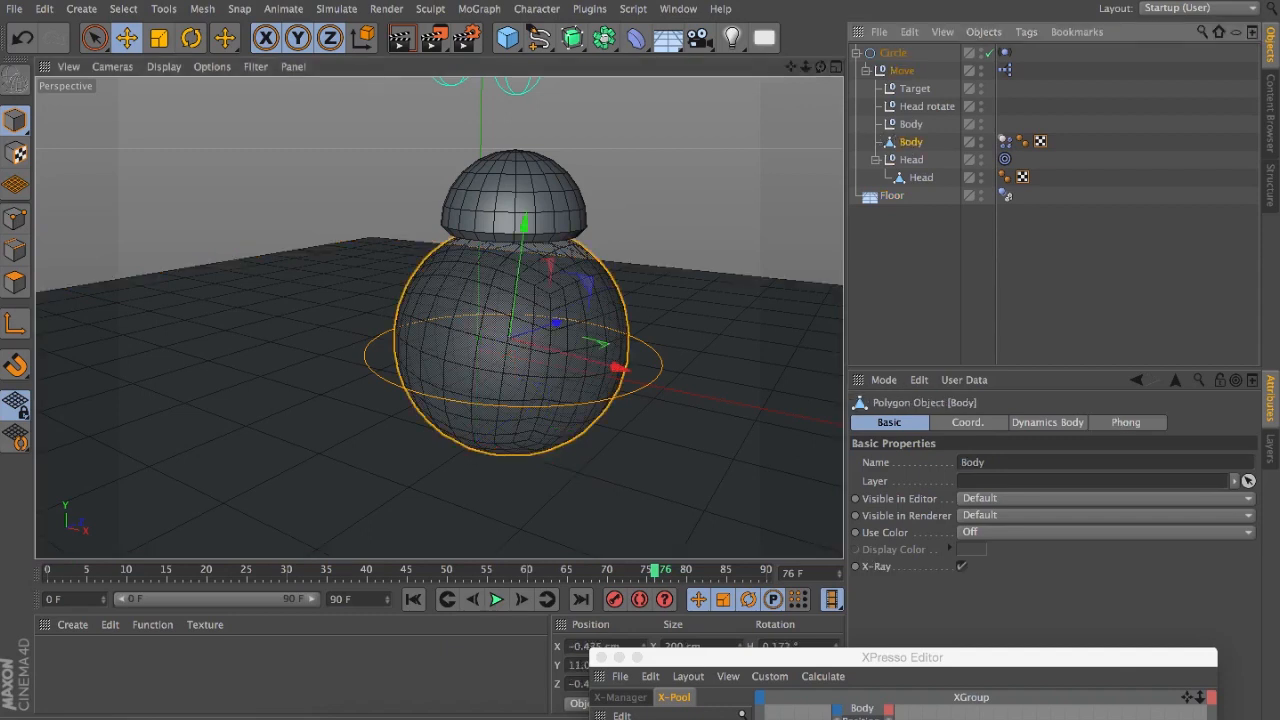
click(962, 566)
click(499, 600)
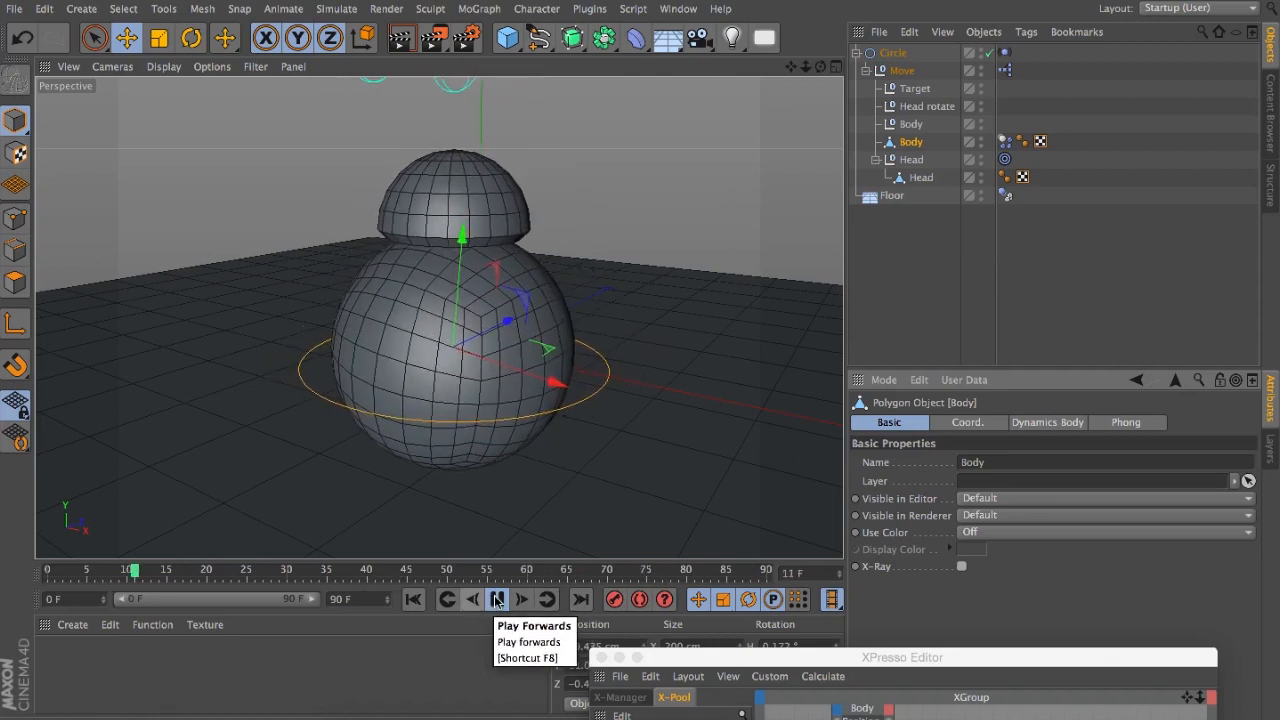
click(497, 599)
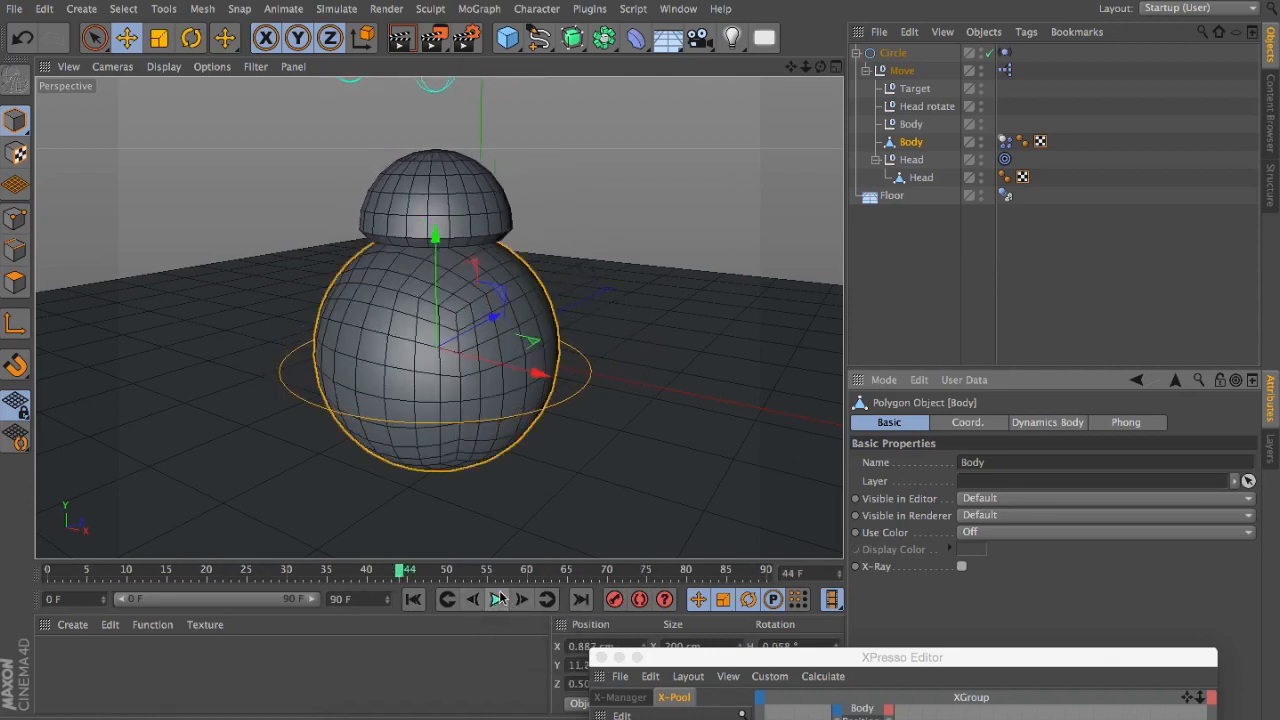
click(495, 599)
Step: Set the Body's Dynamics tag to Follow Position 17 and Follow Rotation 43, and play the simulation
click(1005, 141)
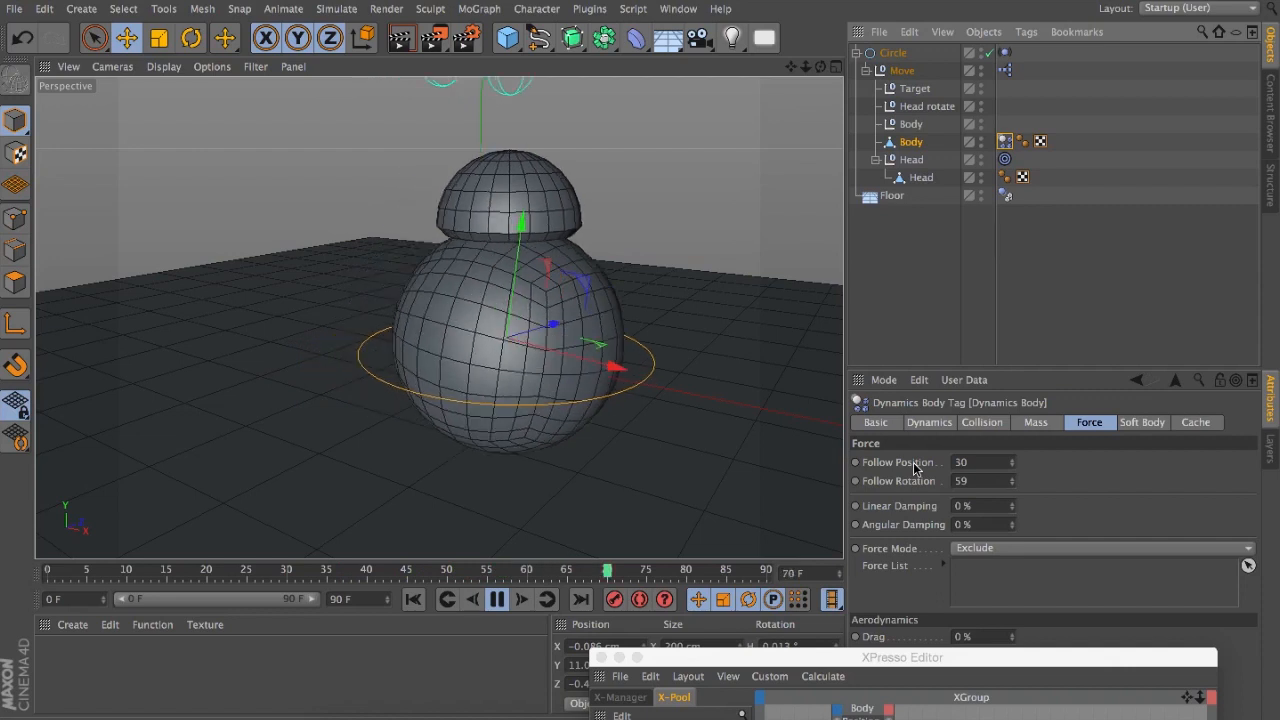
click(498, 601)
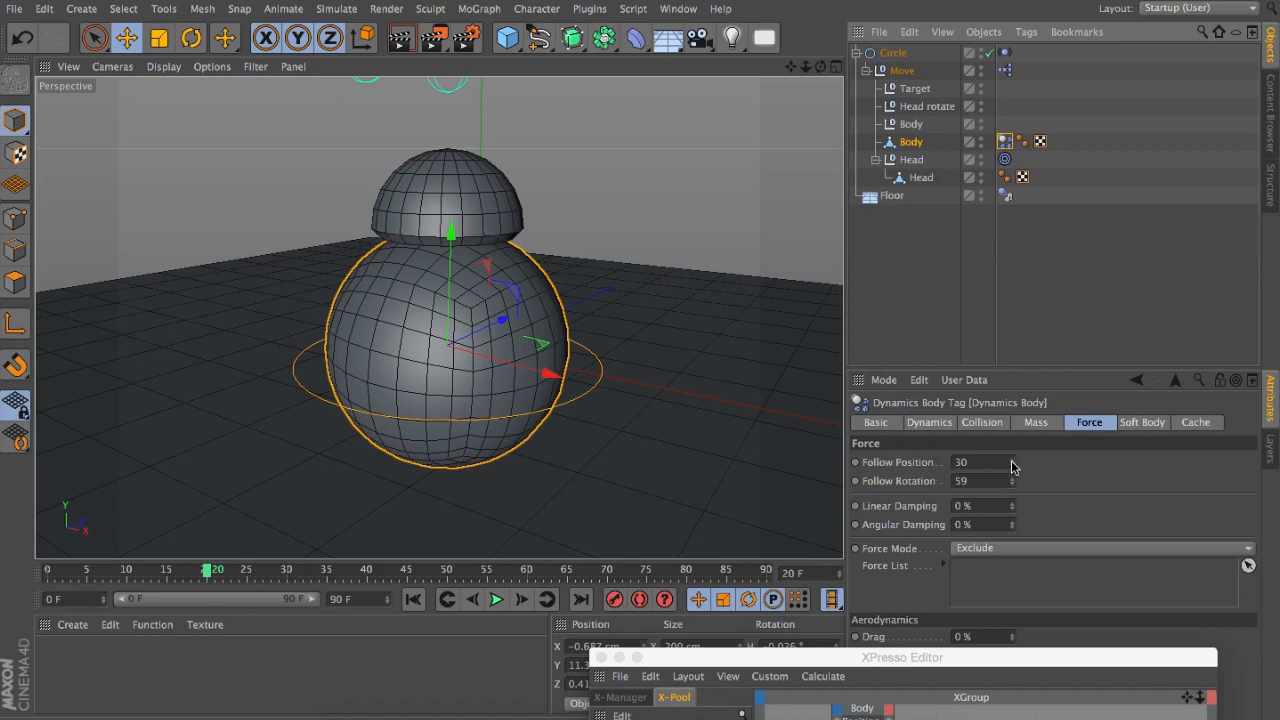
drag(1012, 462, 1012, 433)
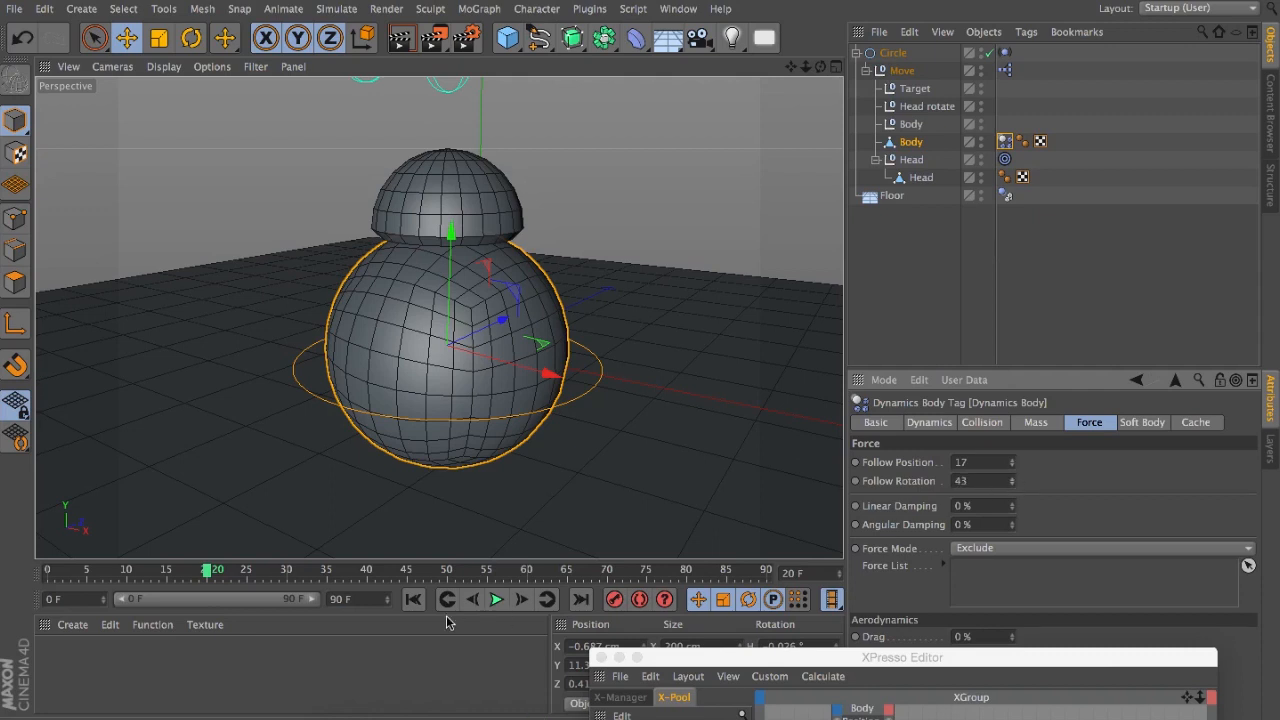
click(494, 599)
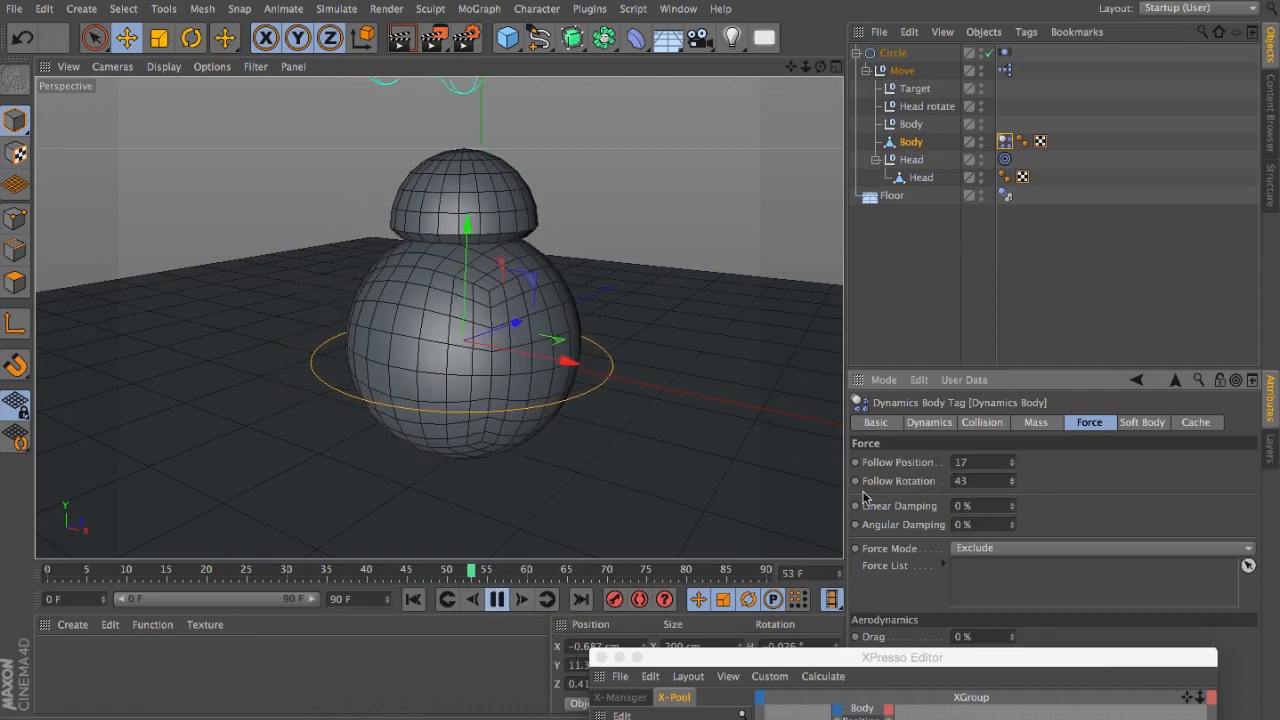
Step: Adjust the Body's Follow Rotation to 29 and Follow Position to 23, and restart playback
drag(1012, 482, 1012, 455)
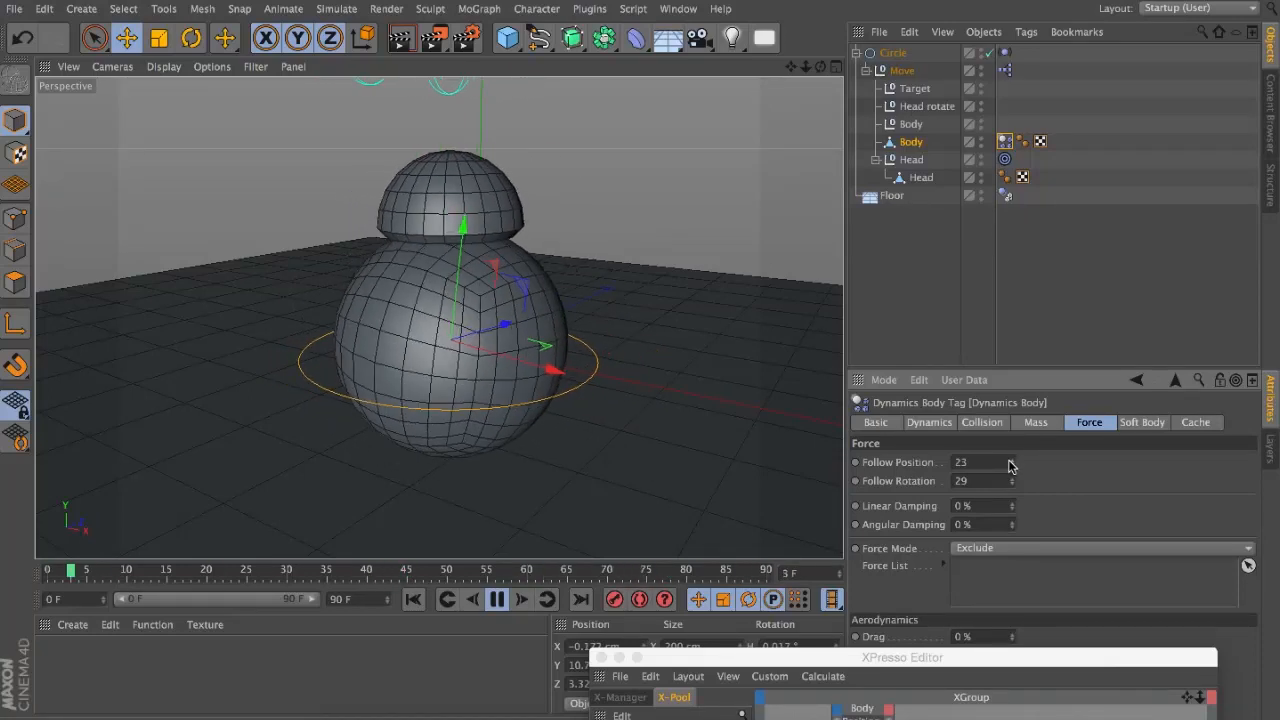
click(497, 599)
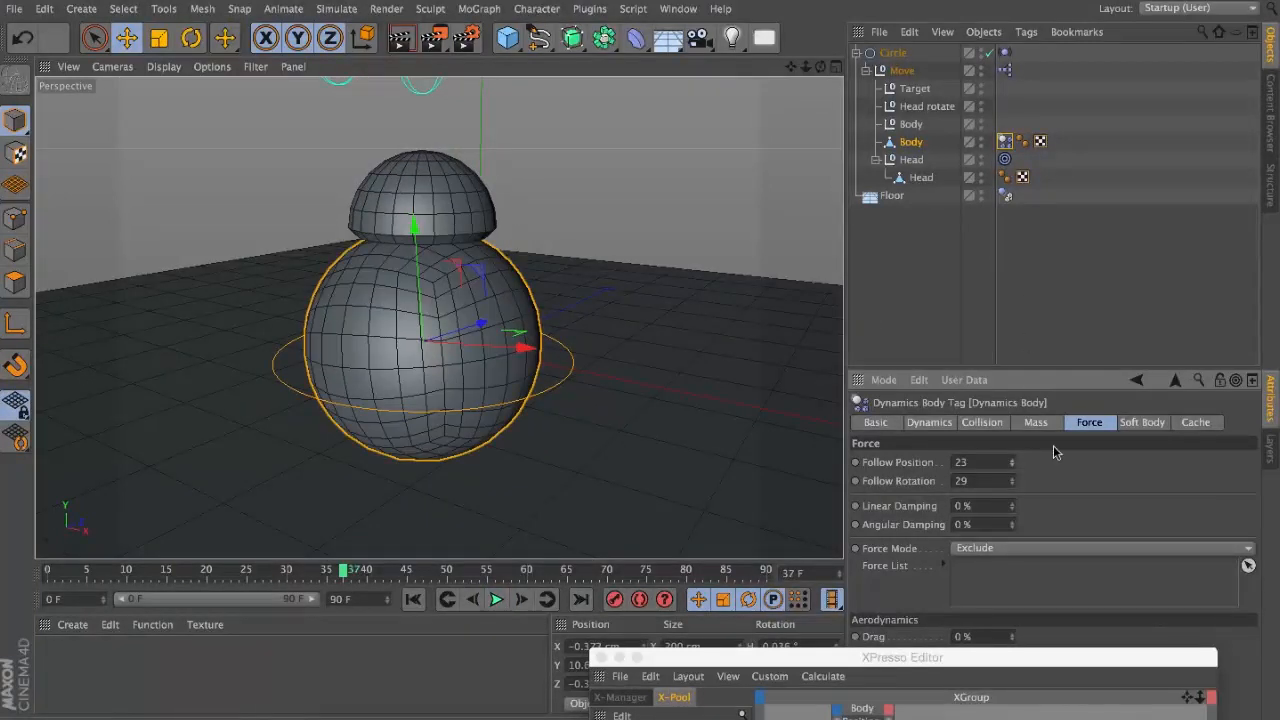
click(497, 599)
Step: Set the friction in the Body's Dynamics tag collision settings to 60%
click(1035, 422)
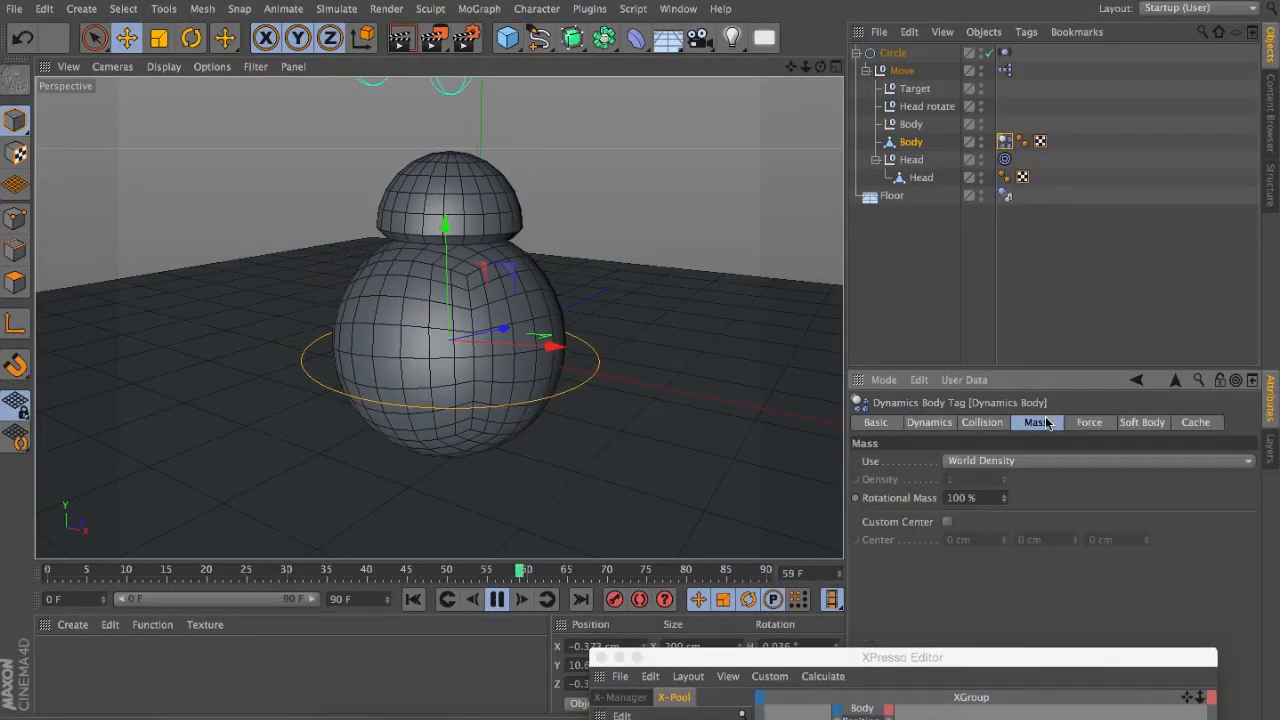
click(929, 422)
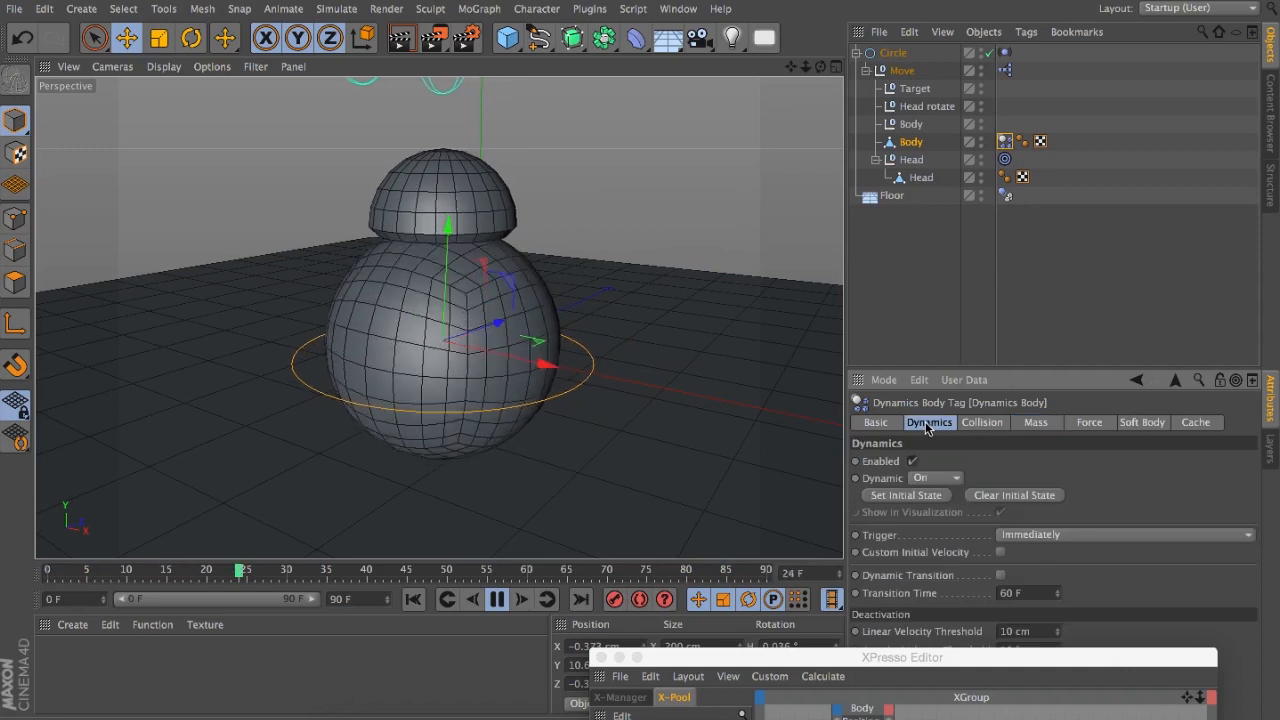
click(994, 425)
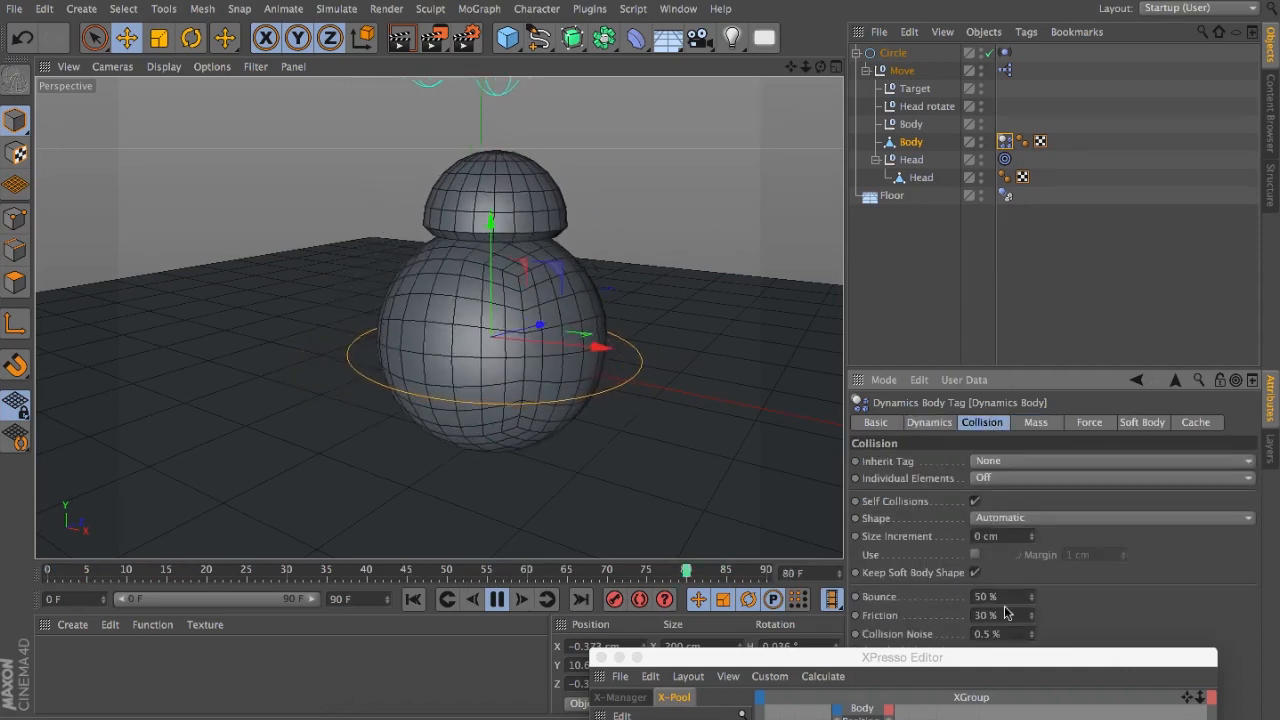
text(60)
key(Return)
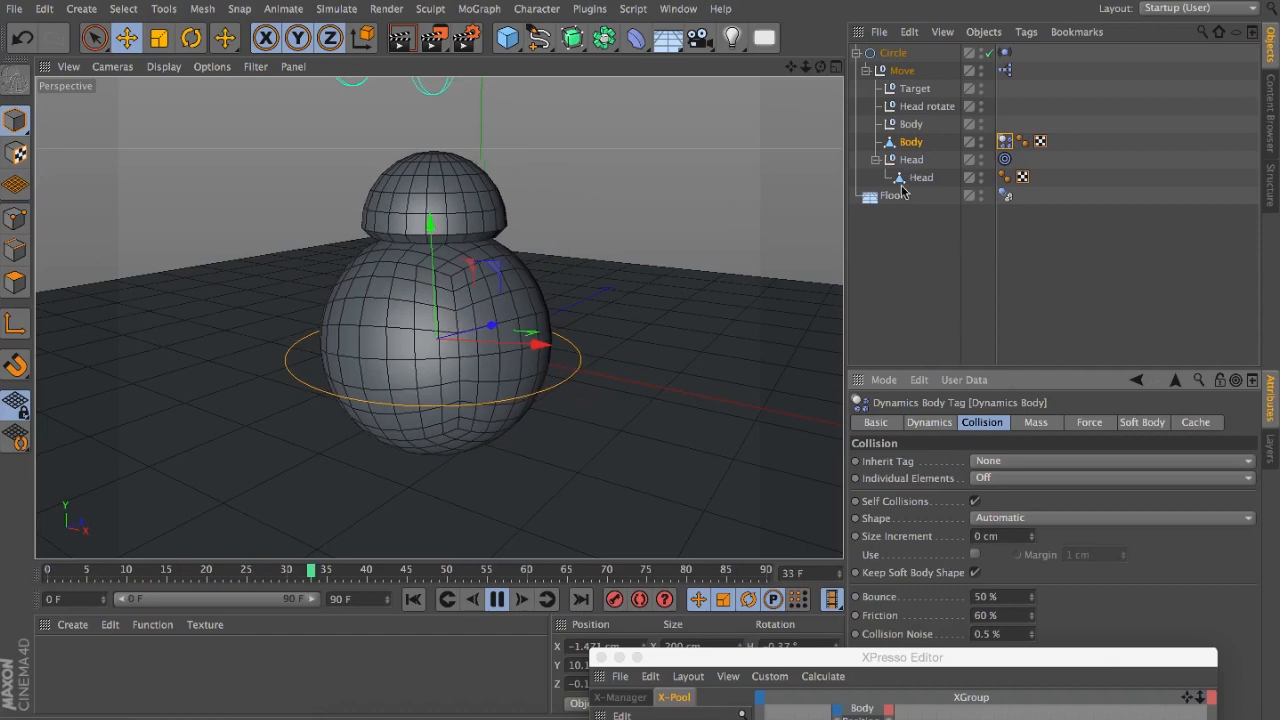
Step: Set the Floor's collision friction to 60% in its Dynamics tag
click(1005, 195)
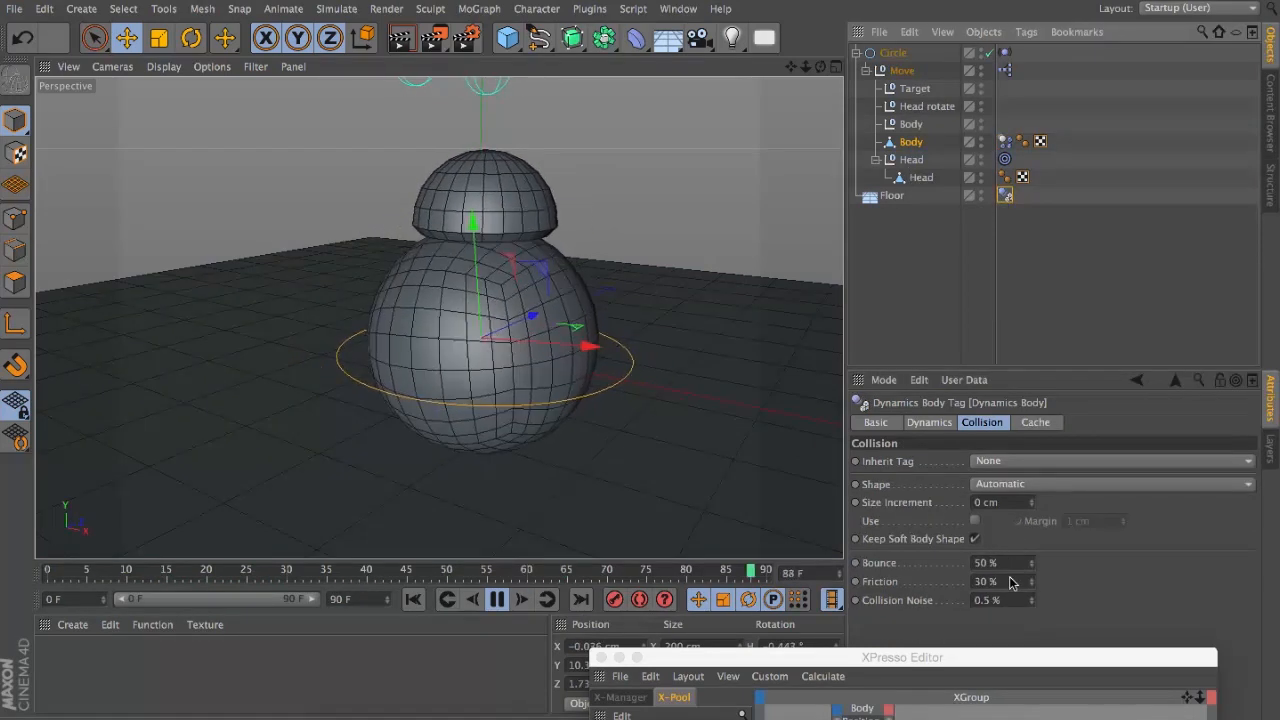
drag(1011, 582, 874, 580)
text(60)
key(Return)
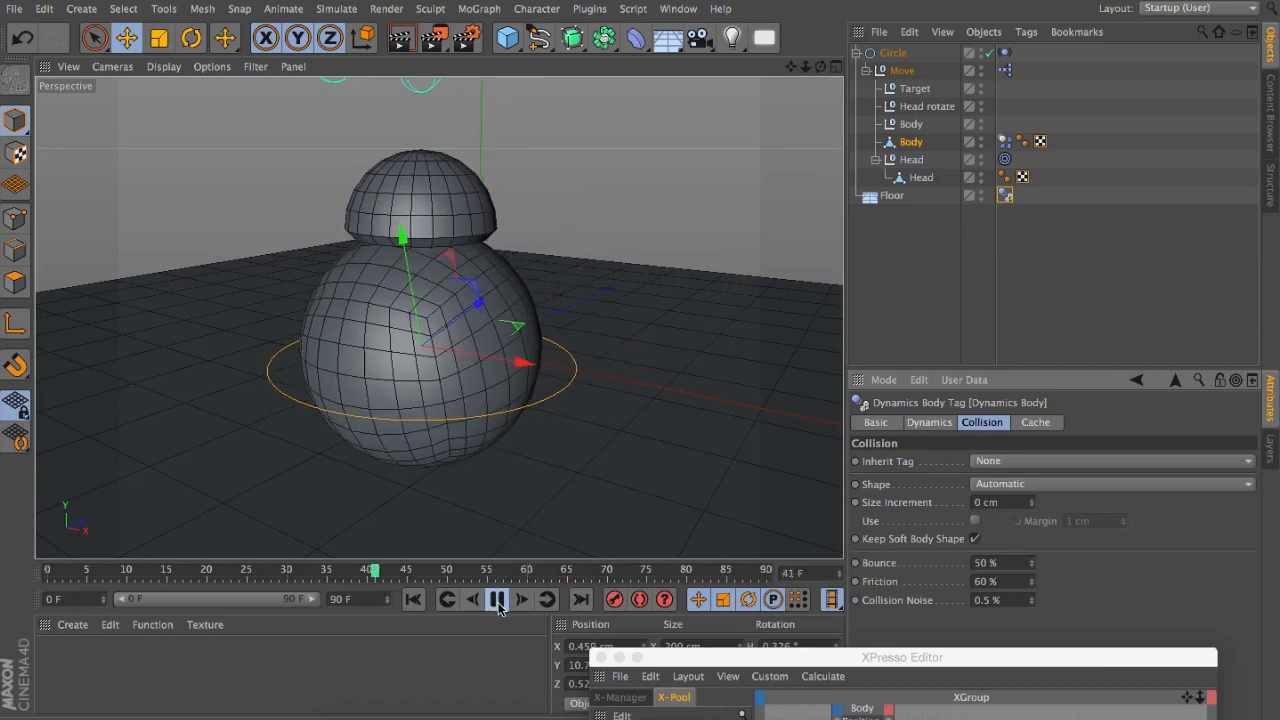
Step: In the Force settings of the Body's Dynamics tag, set Follow Position to 17 and Follow Rotation to 23
click(1005, 141)
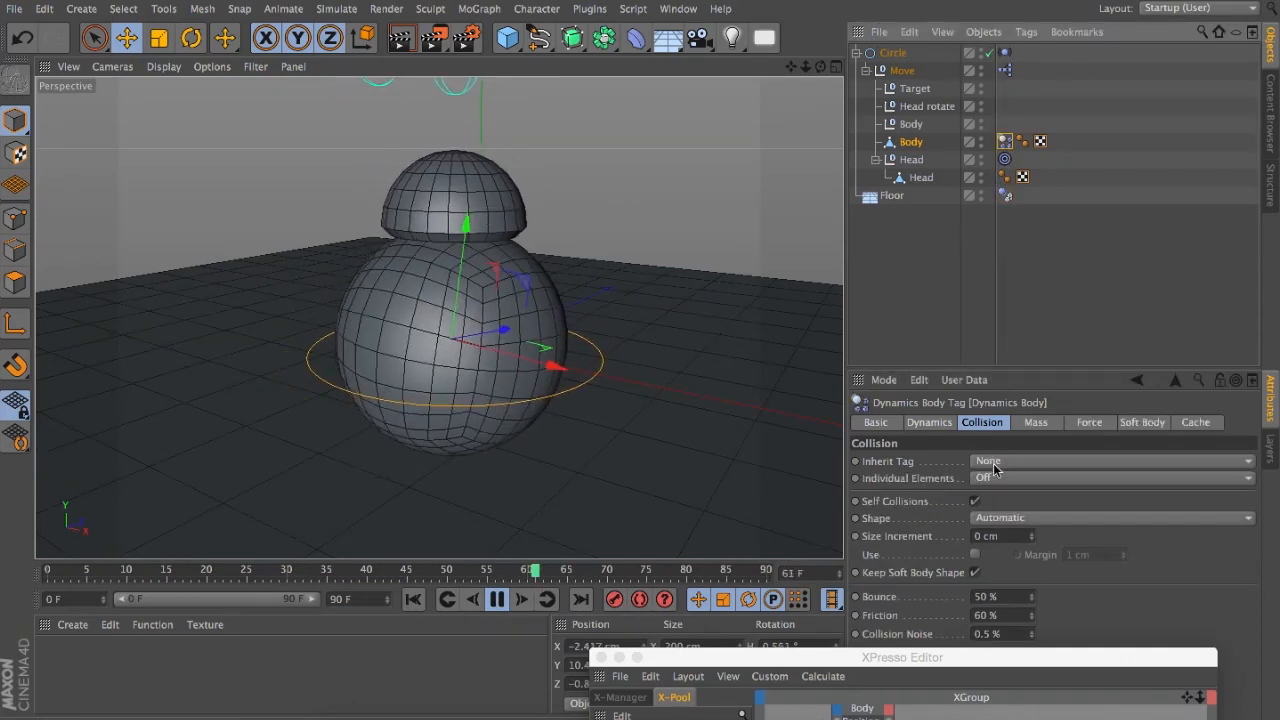
click(1036, 422)
click(1089, 422)
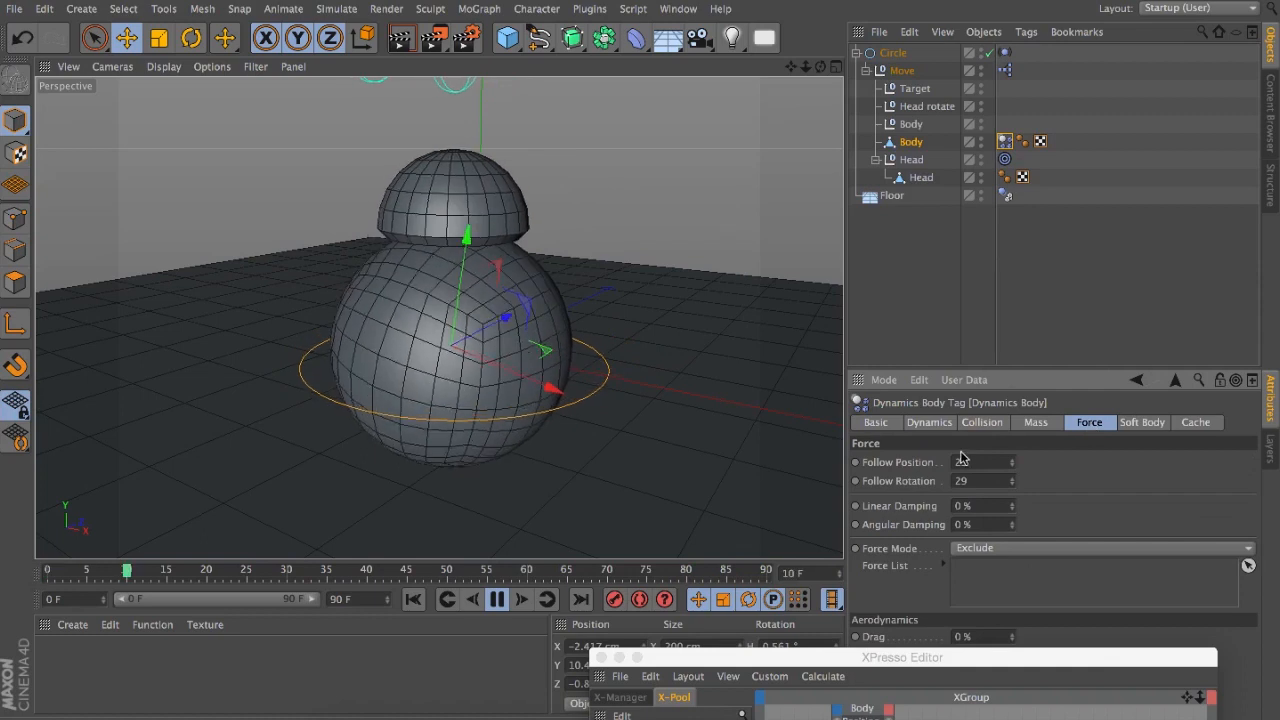
click(1012, 484)
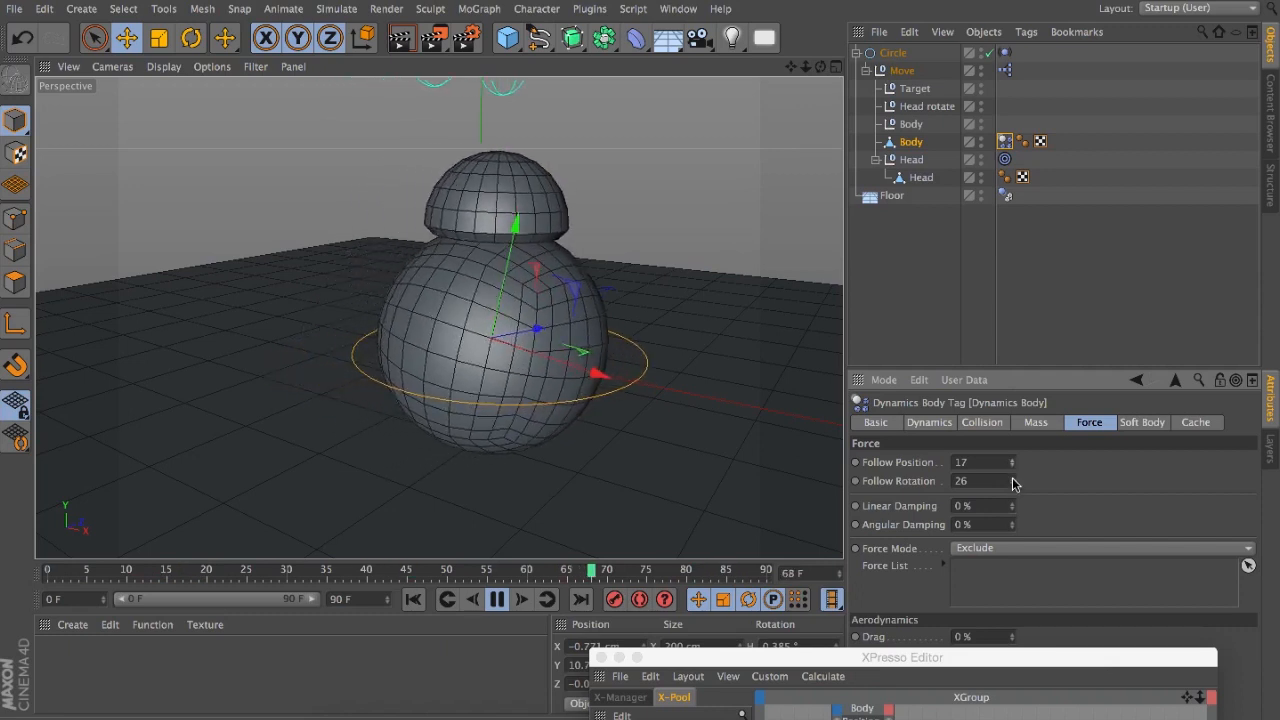
drag(1012, 484, 1016, 482)
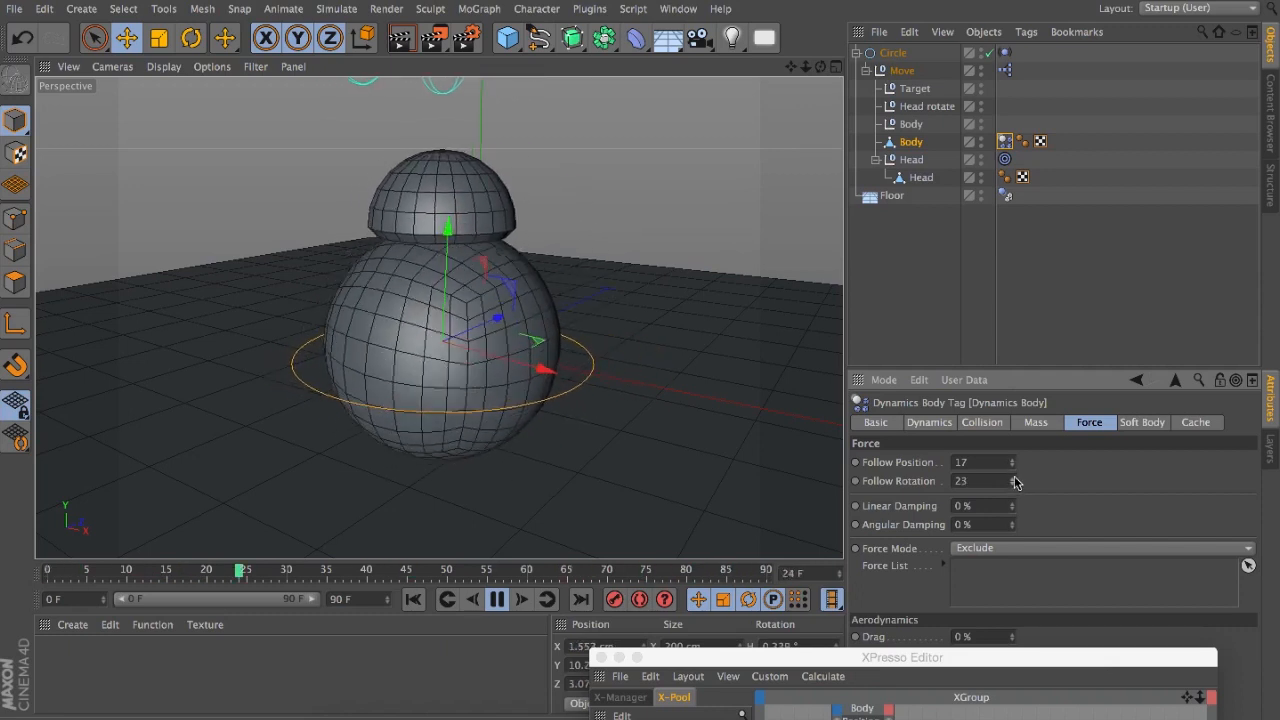
Step: Set the Circle's Vibrate amplitude to 200 cm in X and Z with frequency 0.5 while the simulation plays
click(712, 350)
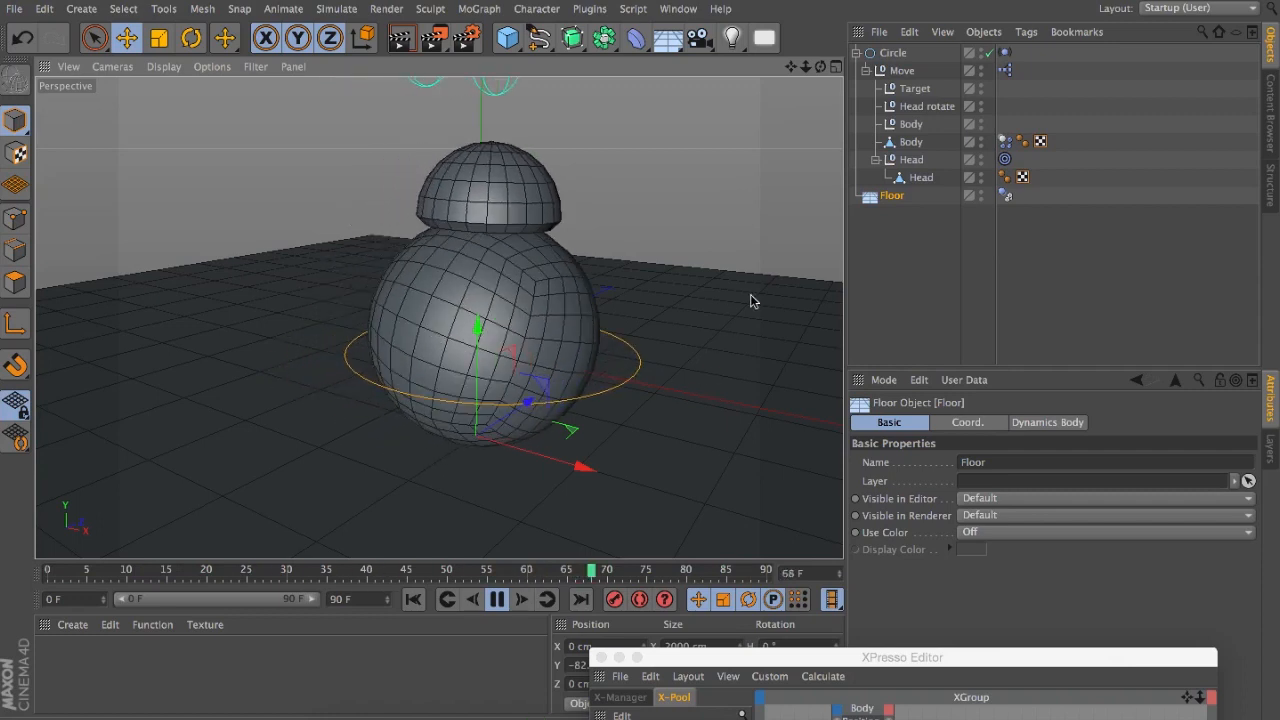
drag(820, 67, 780, 84)
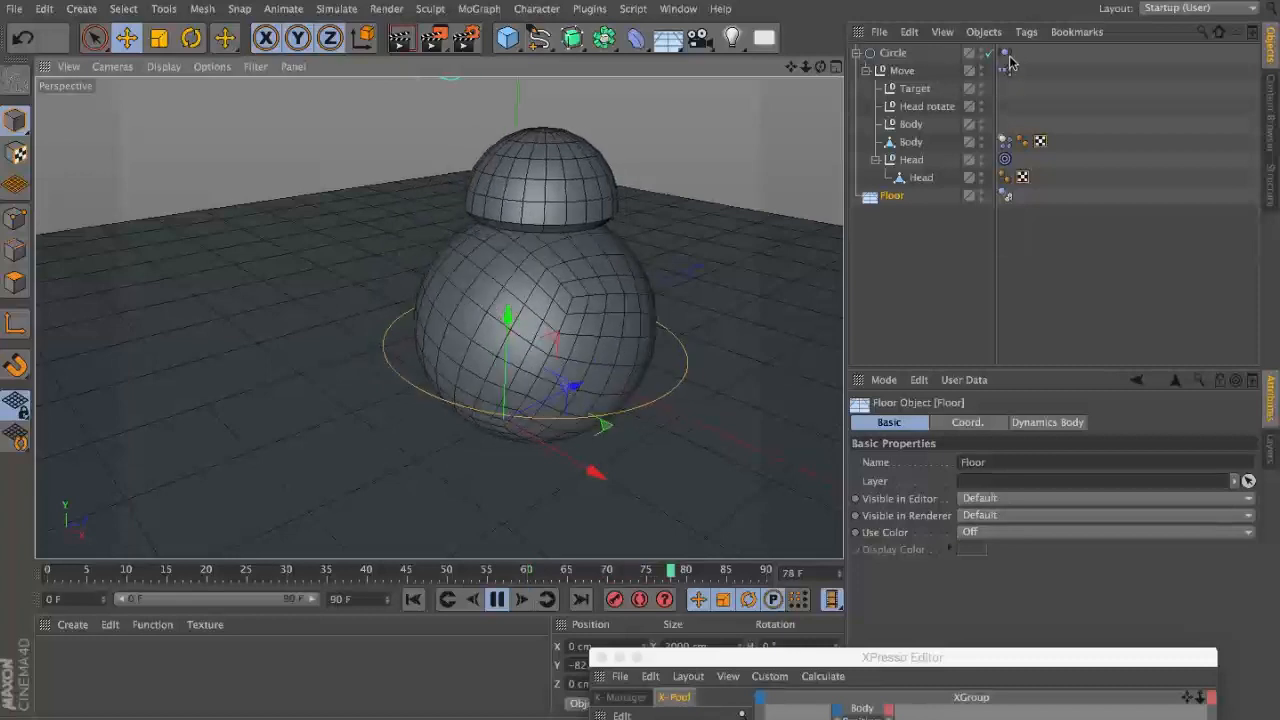
click(1005, 52)
double_click(965, 538)
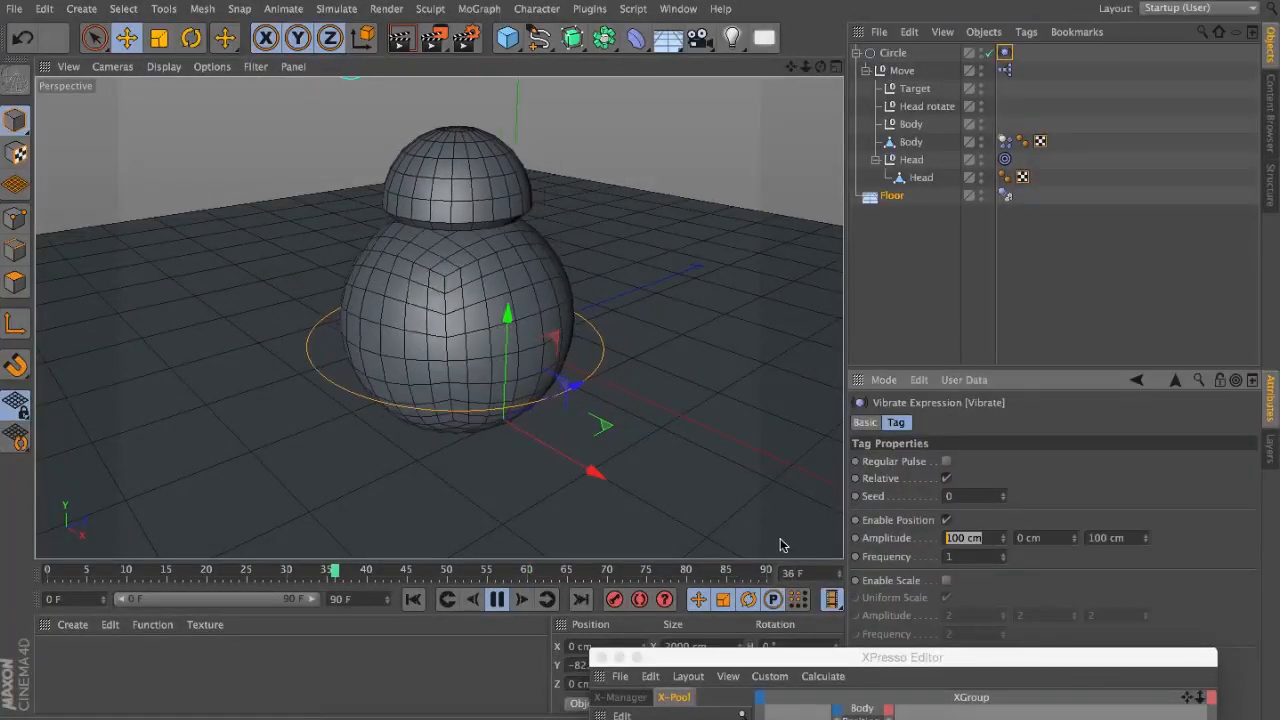
text(200)
double_click(1133, 541)
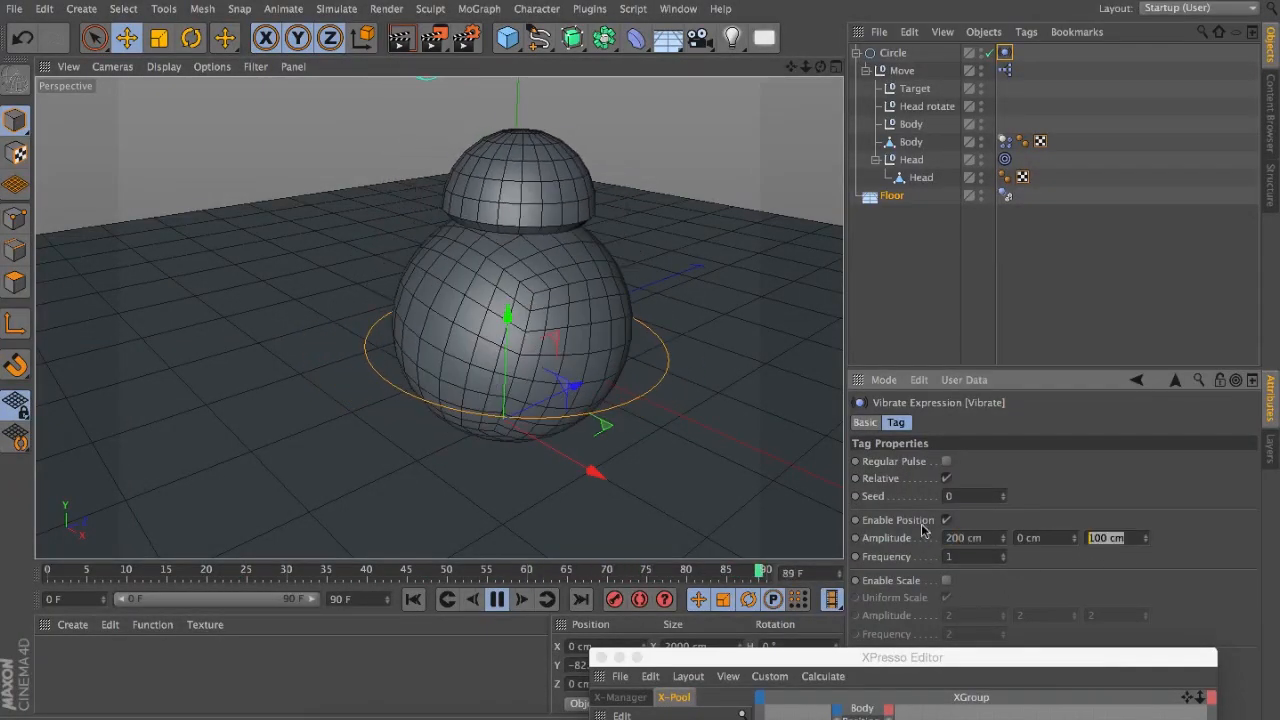
text(2)
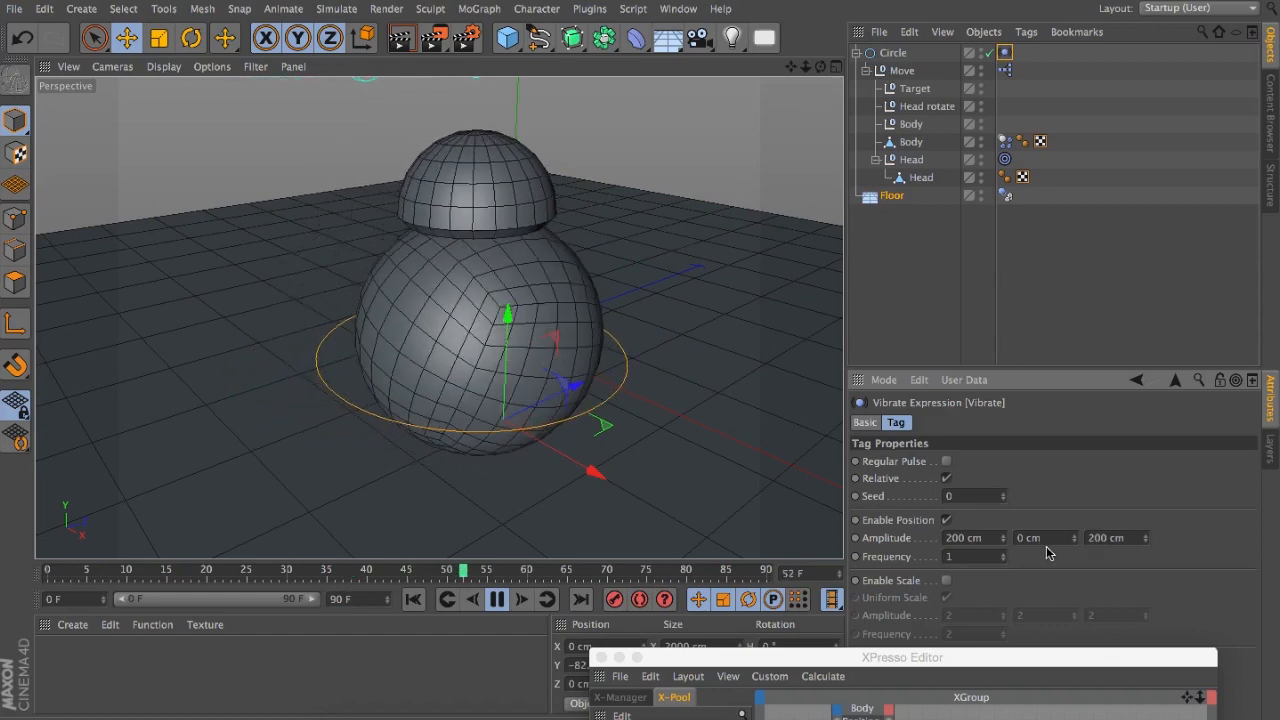
double_click(957, 560)
text(0.5)
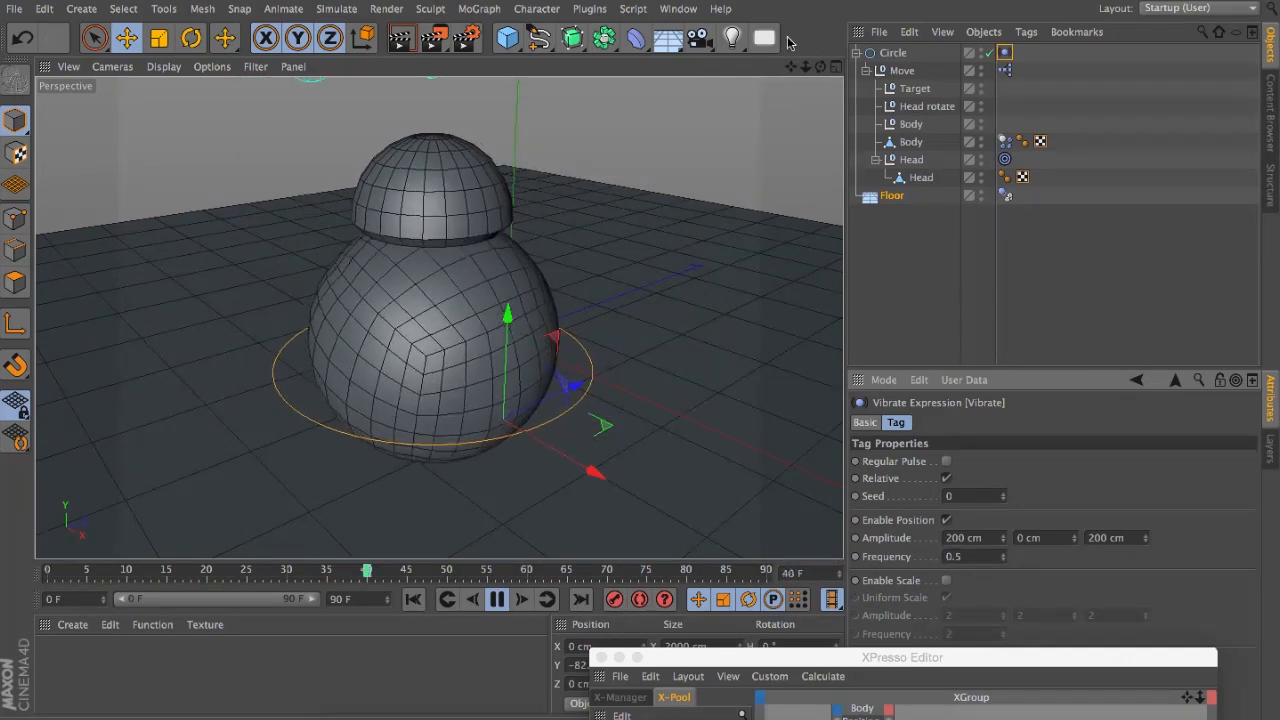
drag(821, 67, 785, 68)
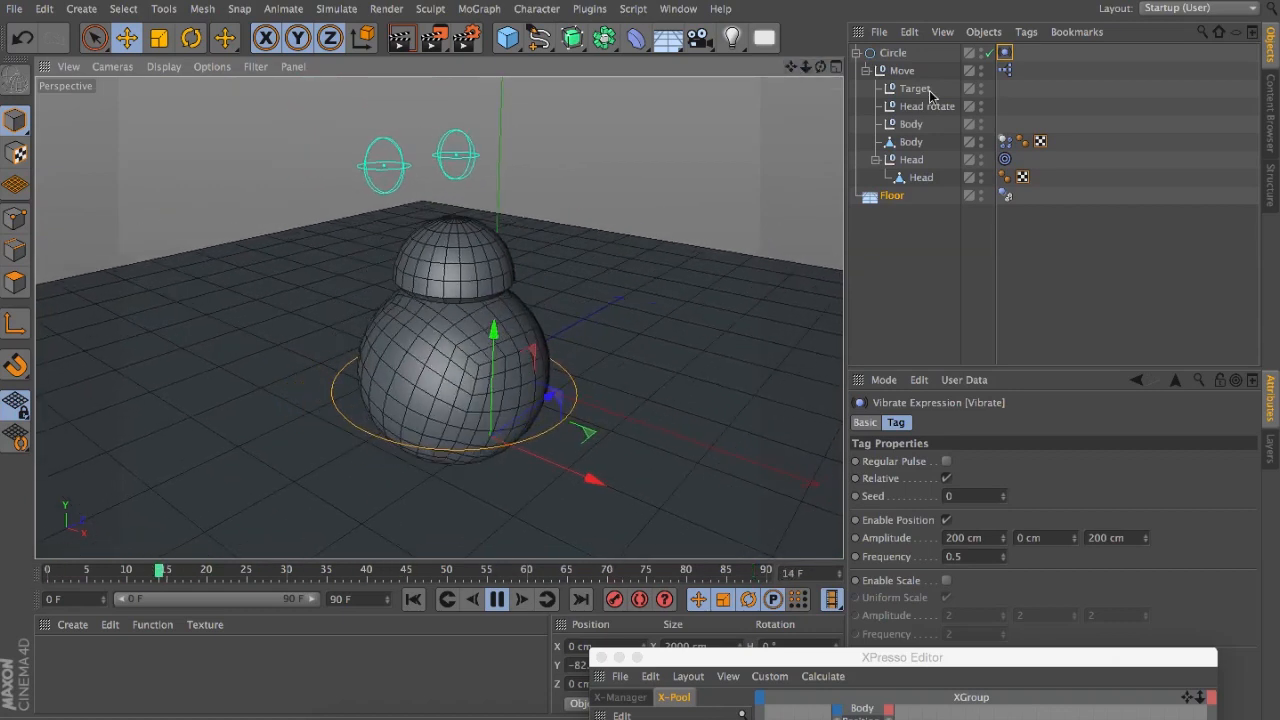
click(1022, 70)
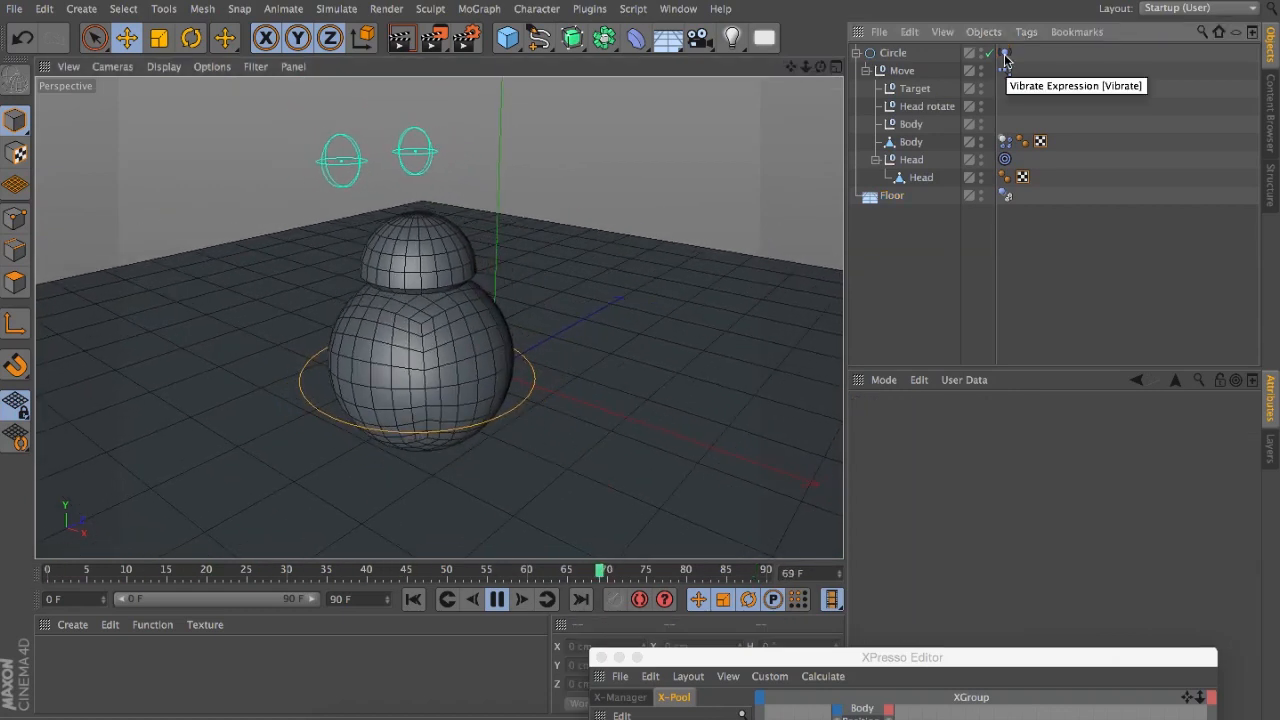
Step: Copy the Circle's Vibrate tag to the Target null and set its position amplitude to 400 cm in X and Z
click(1005, 58)
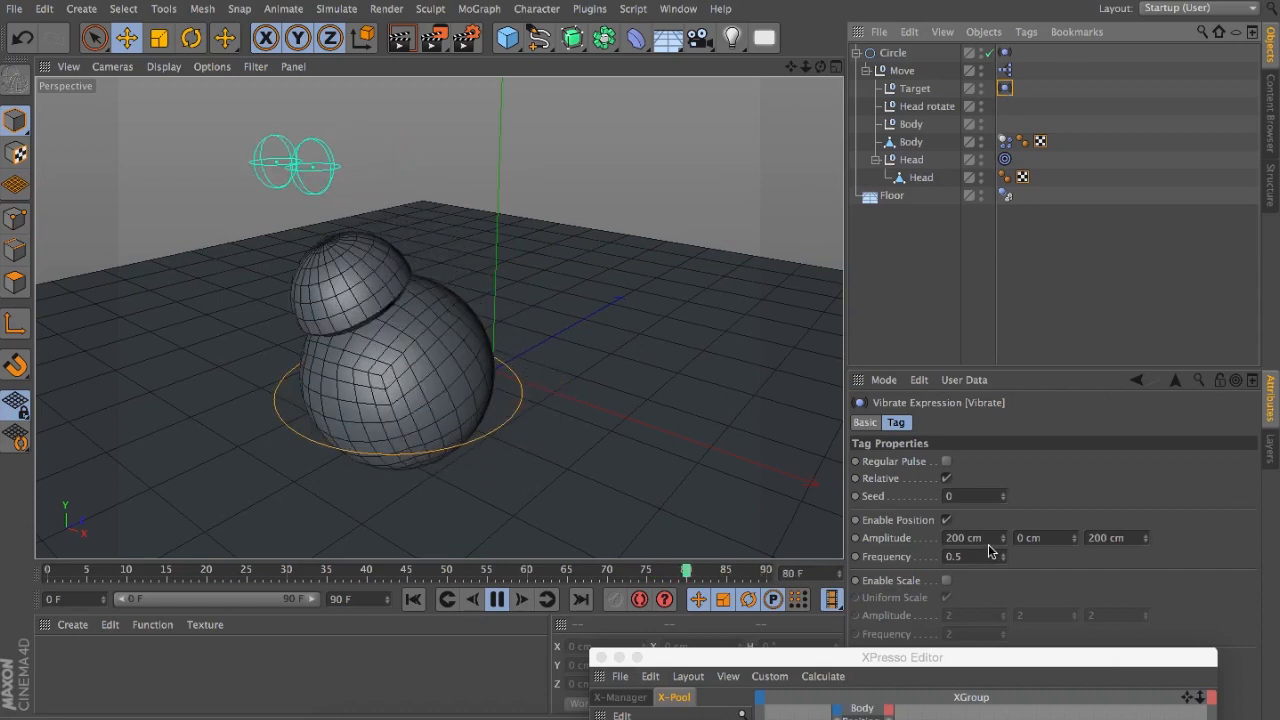
drag(953, 539, 906, 540)
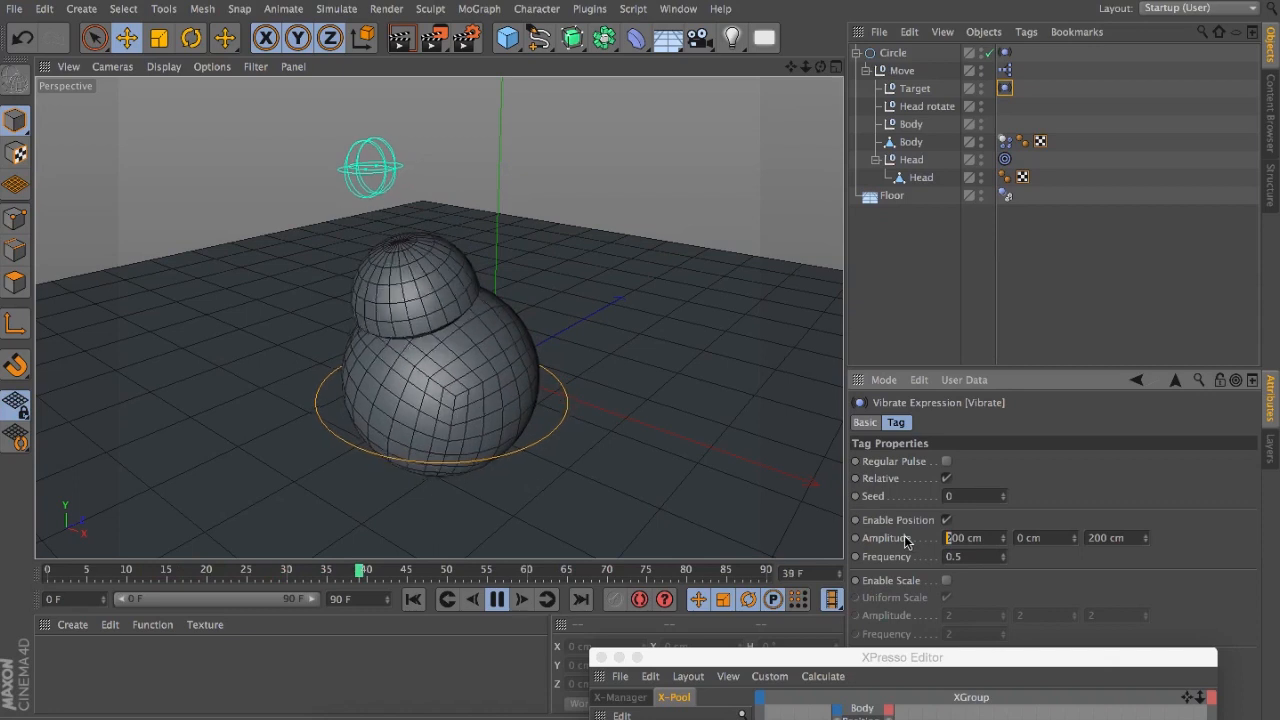
text(4)
drag(1095, 539, 1056, 541)
text(4)
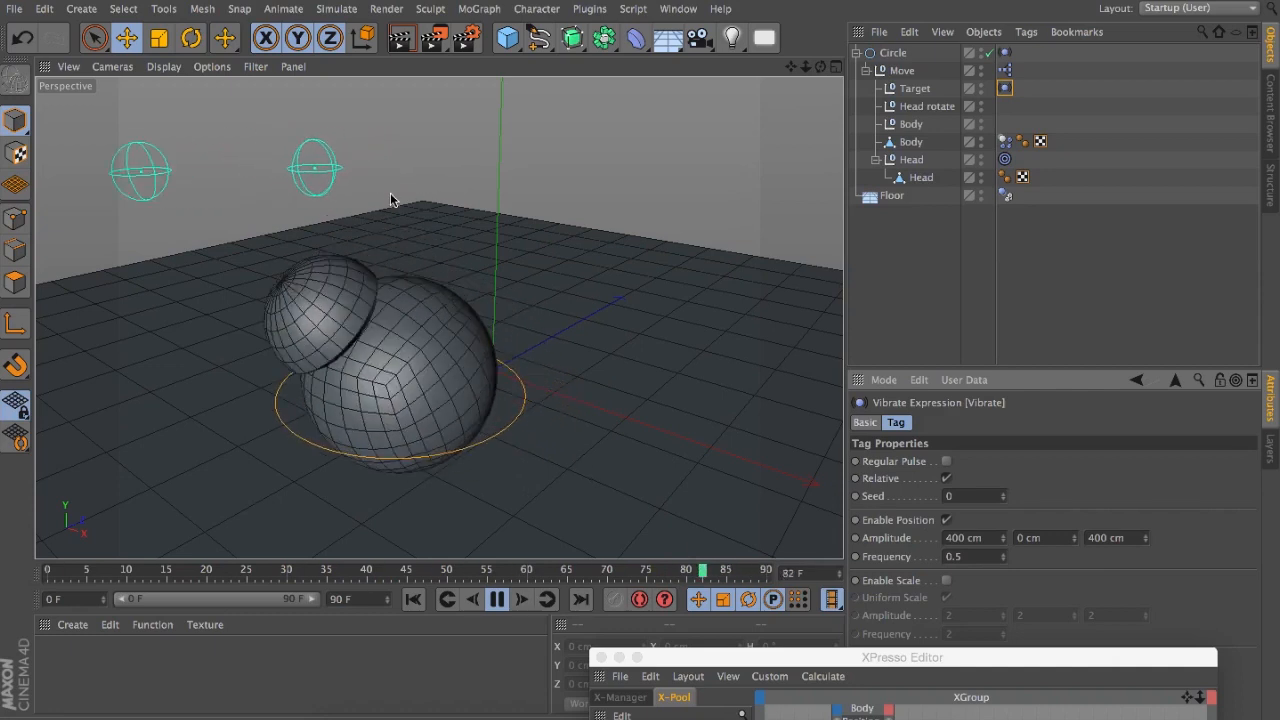
click(493, 600)
click(414, 599)
Step: Parent the Head rotate null under Target and play the simulation
drag(818, 68, 705, 77)
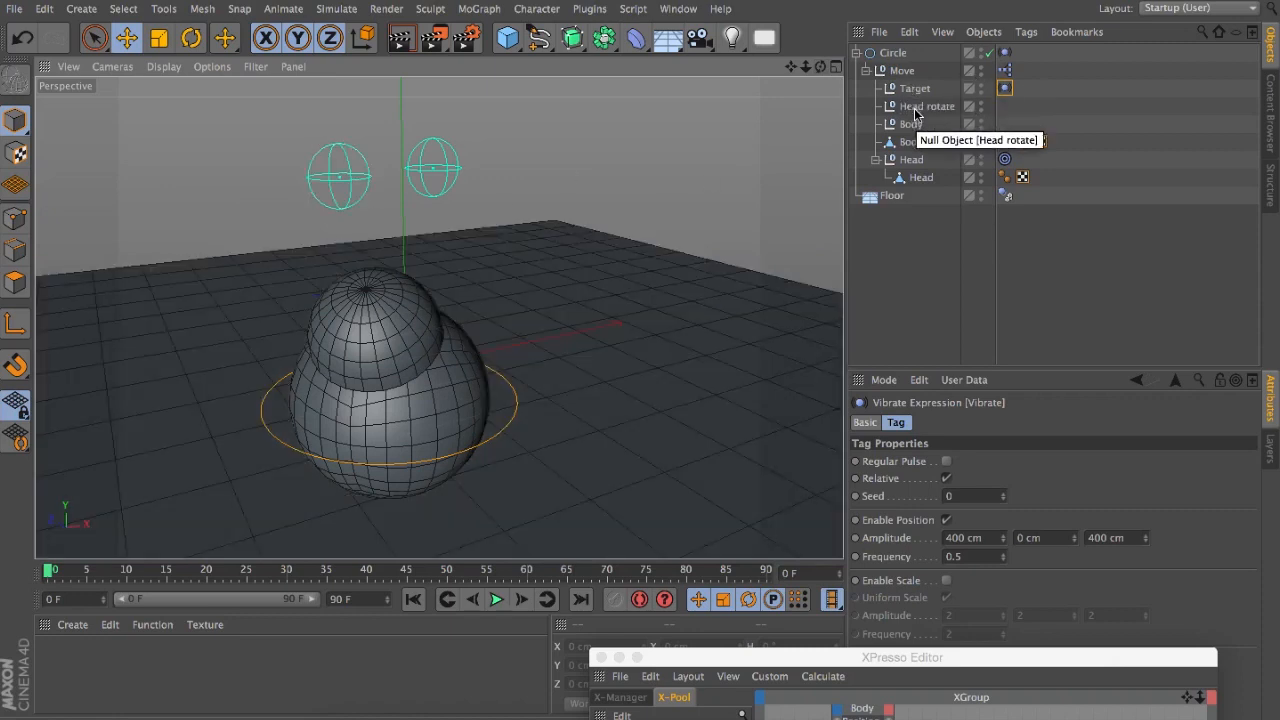
drag(912, 93, 912, 93)
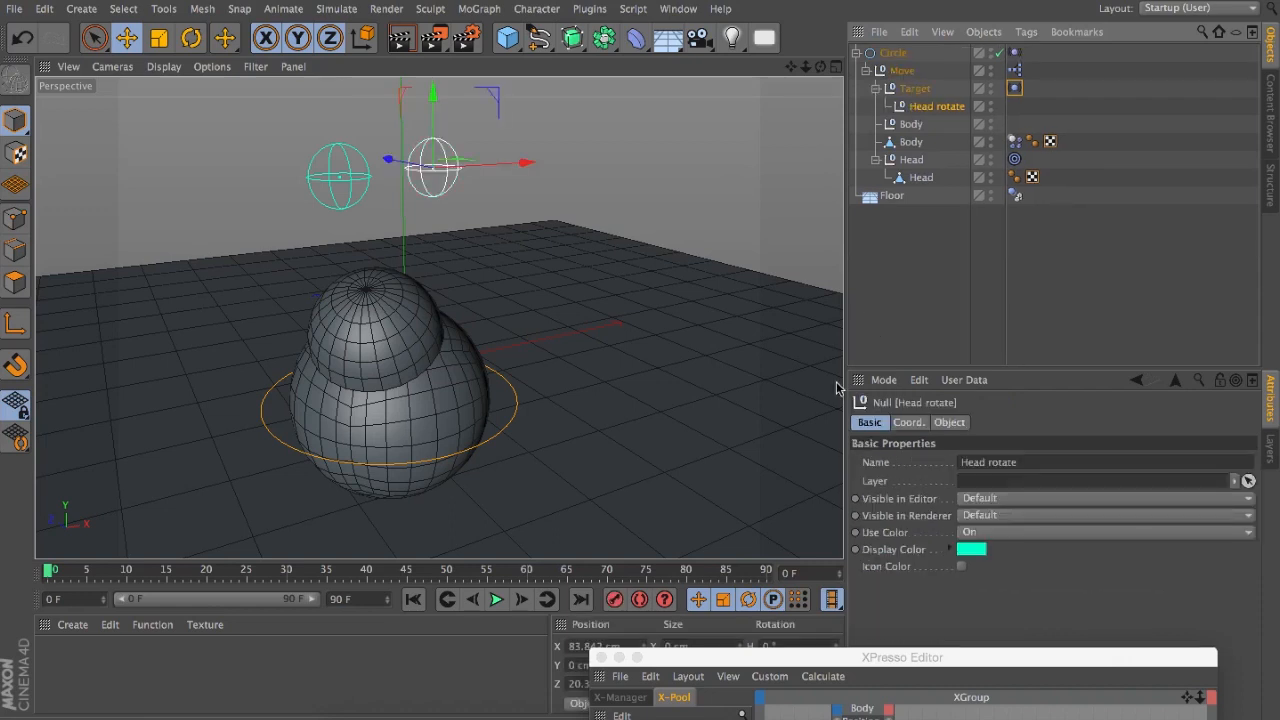
click(494, 599)
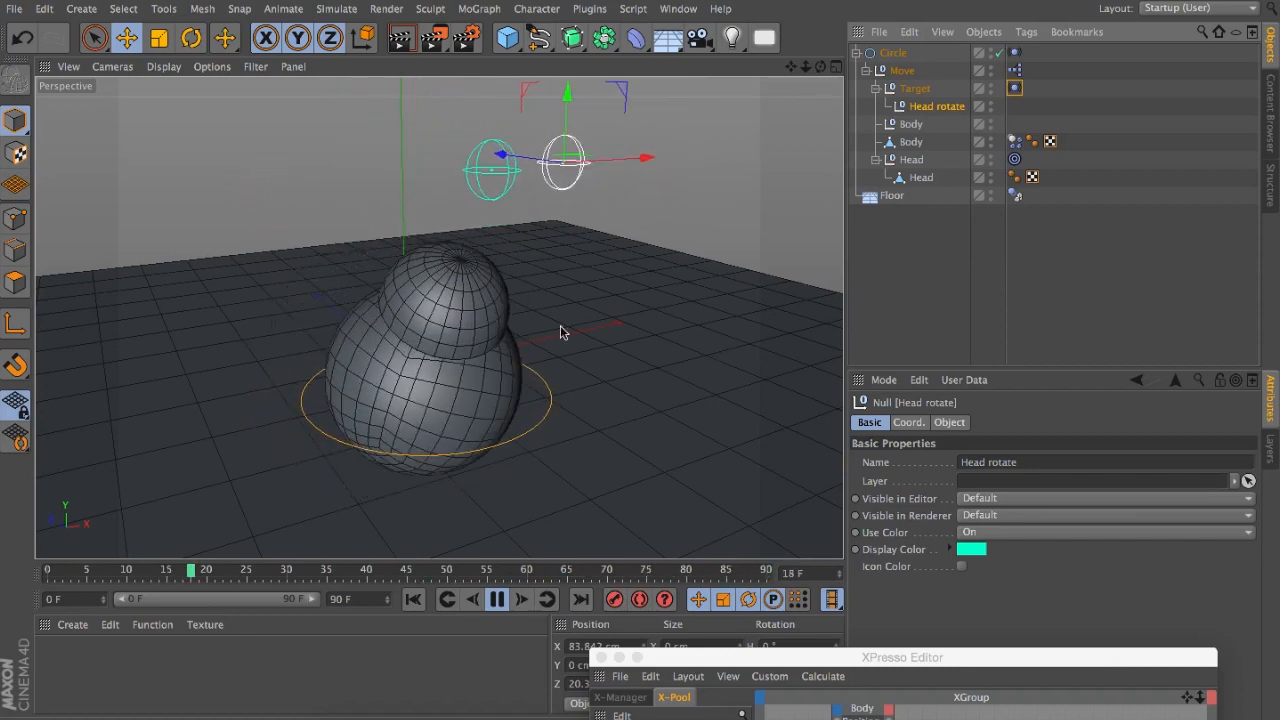
Step: Enable rotation in the Target's Vibrate tag with a first-axis amplitude of 106° and frequency 1, checking the motion in playback
click(1015, 89)
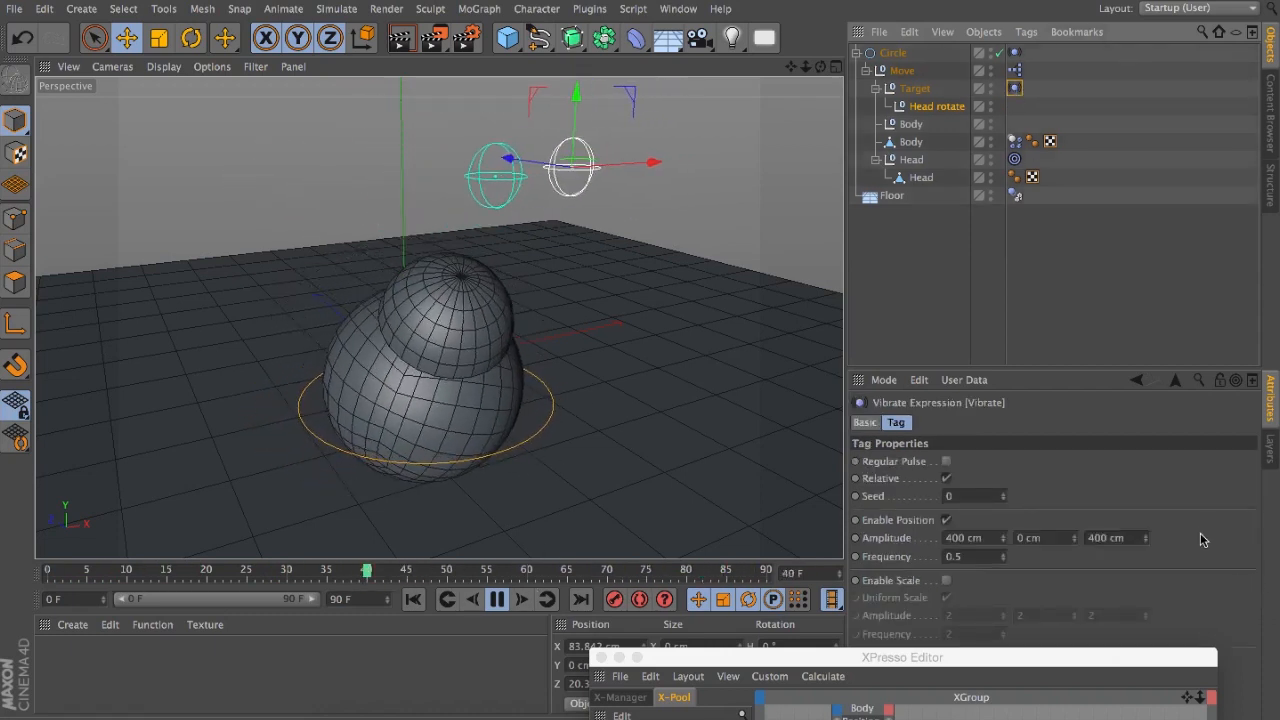
drag(932, 657, 460, 655)
click(947, 658)
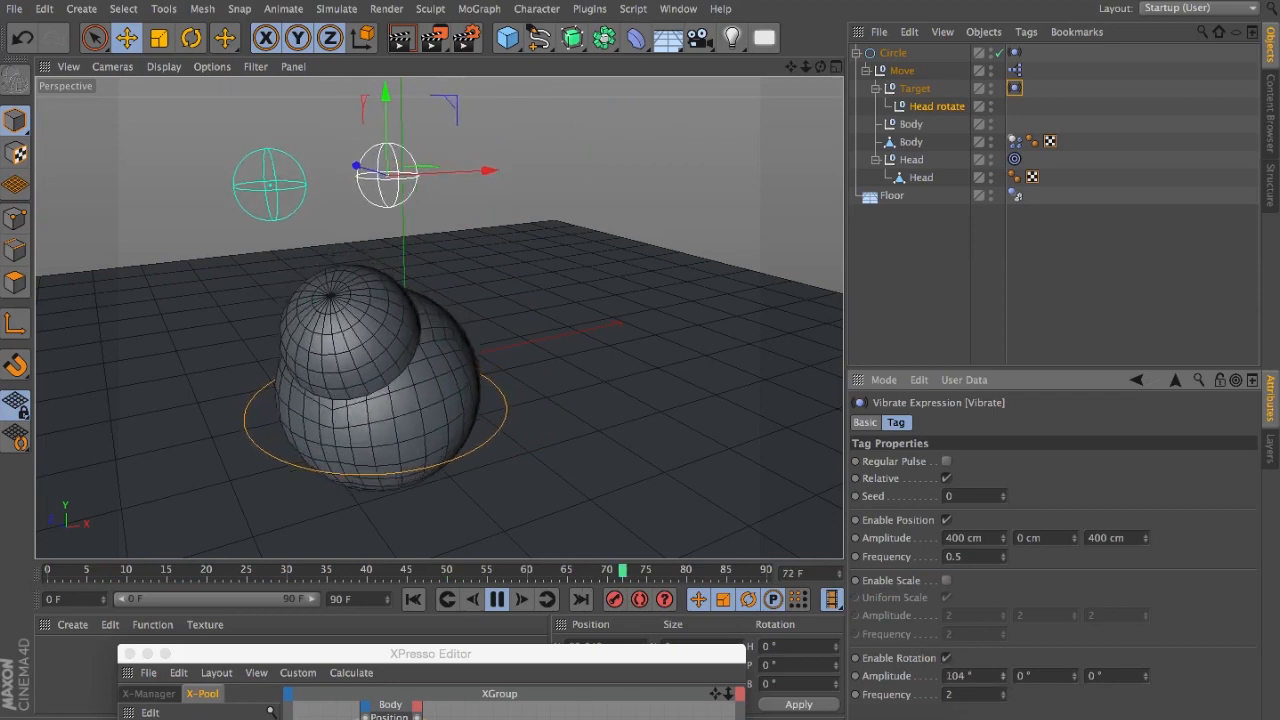
drag(1001, 676, 1006, 680)
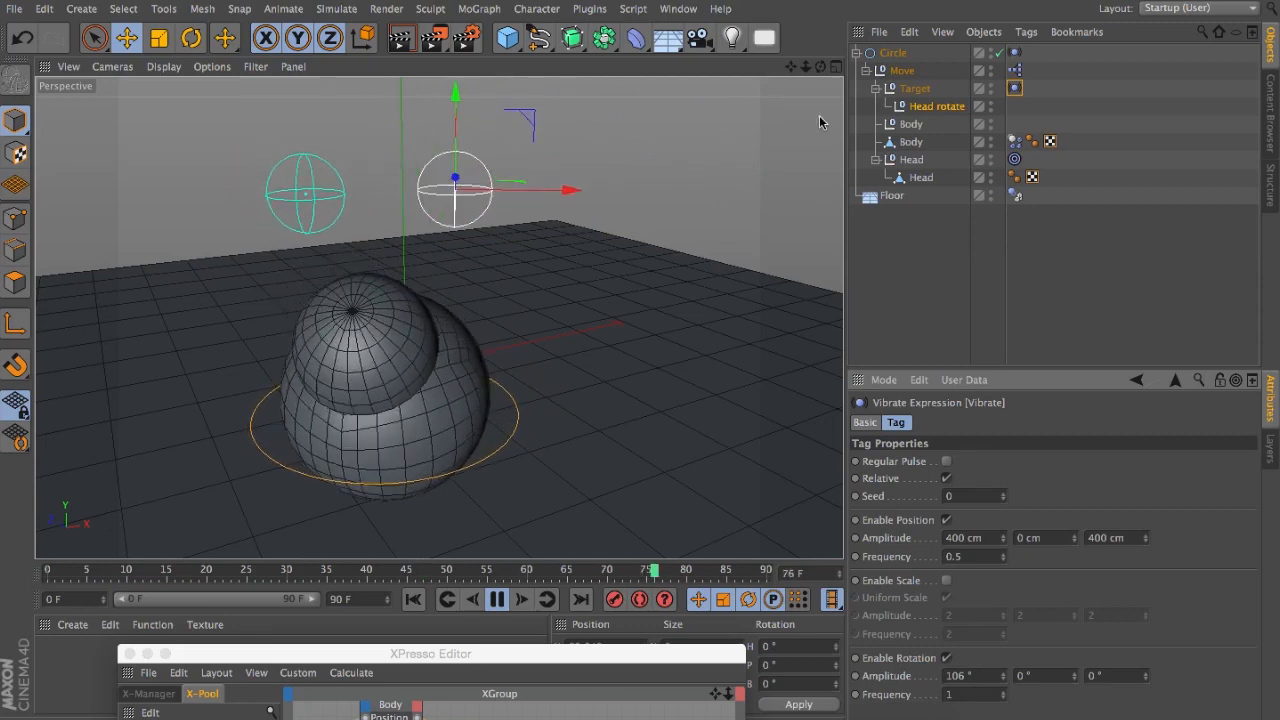
drag(820, 67, 1005, 56)
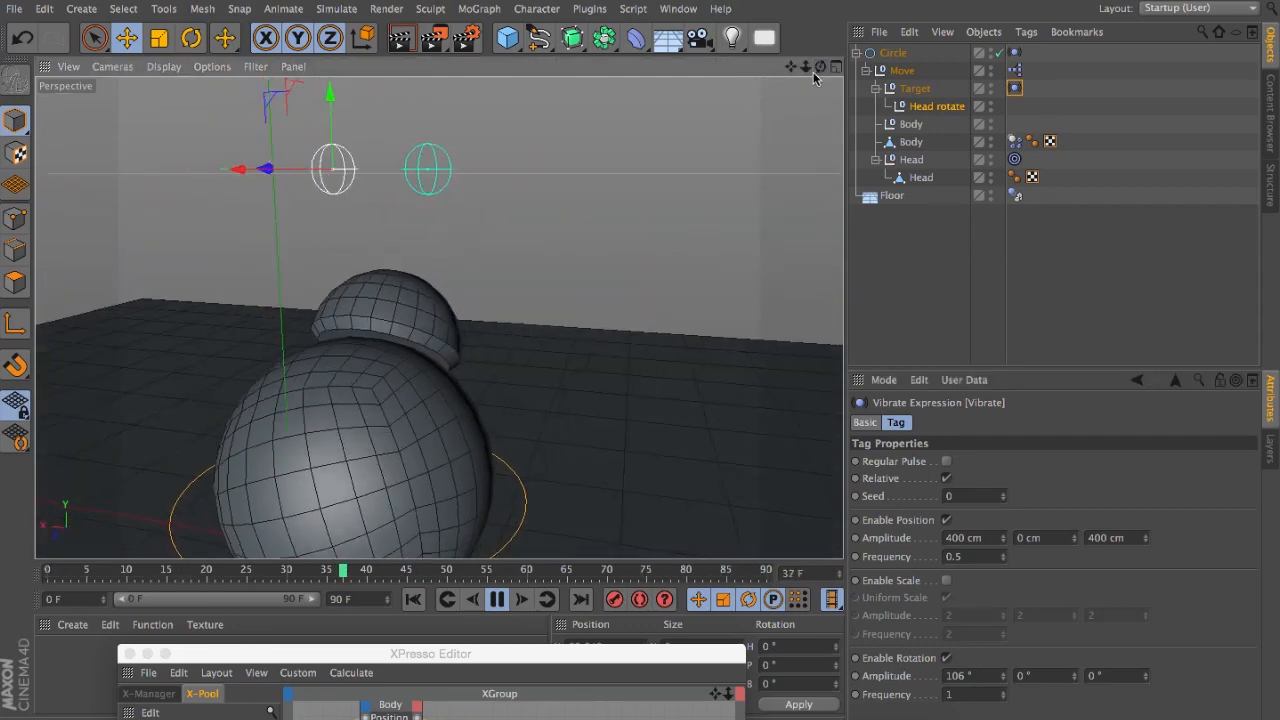
drag(820, 67, 660, 72)
drag(792, 68, 640, 70)
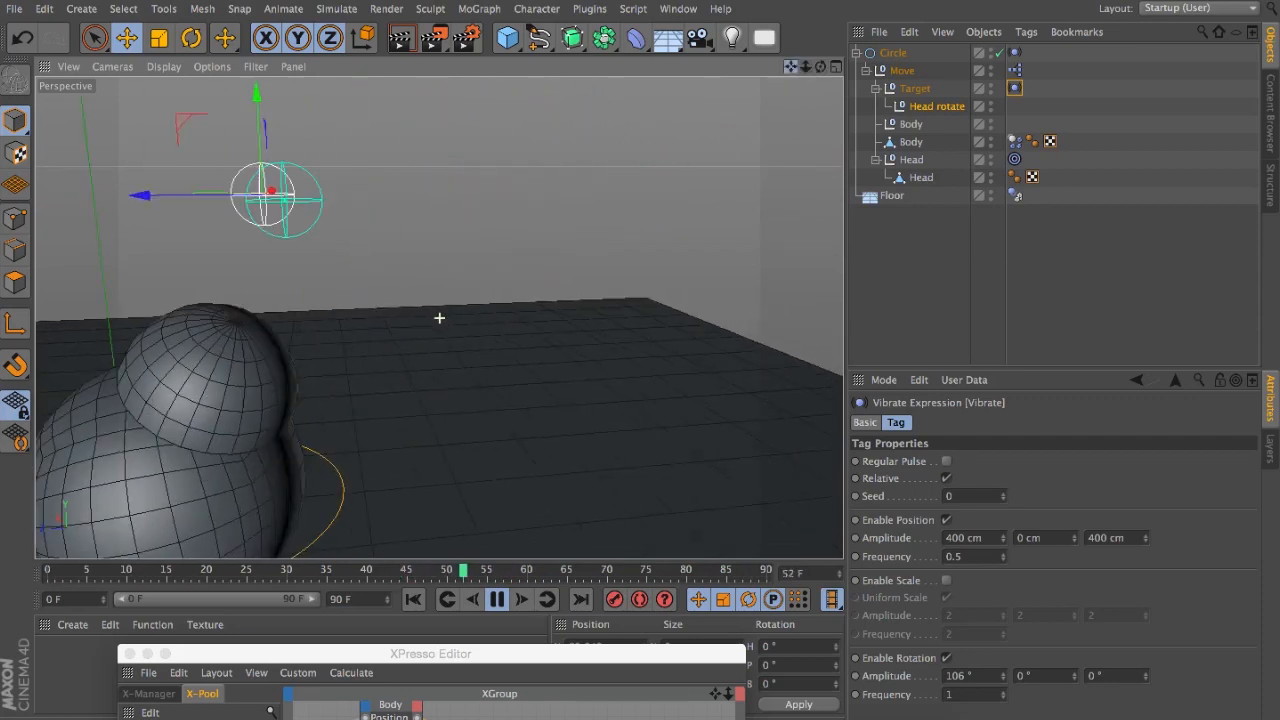
drag(806, 69, 786, 52)
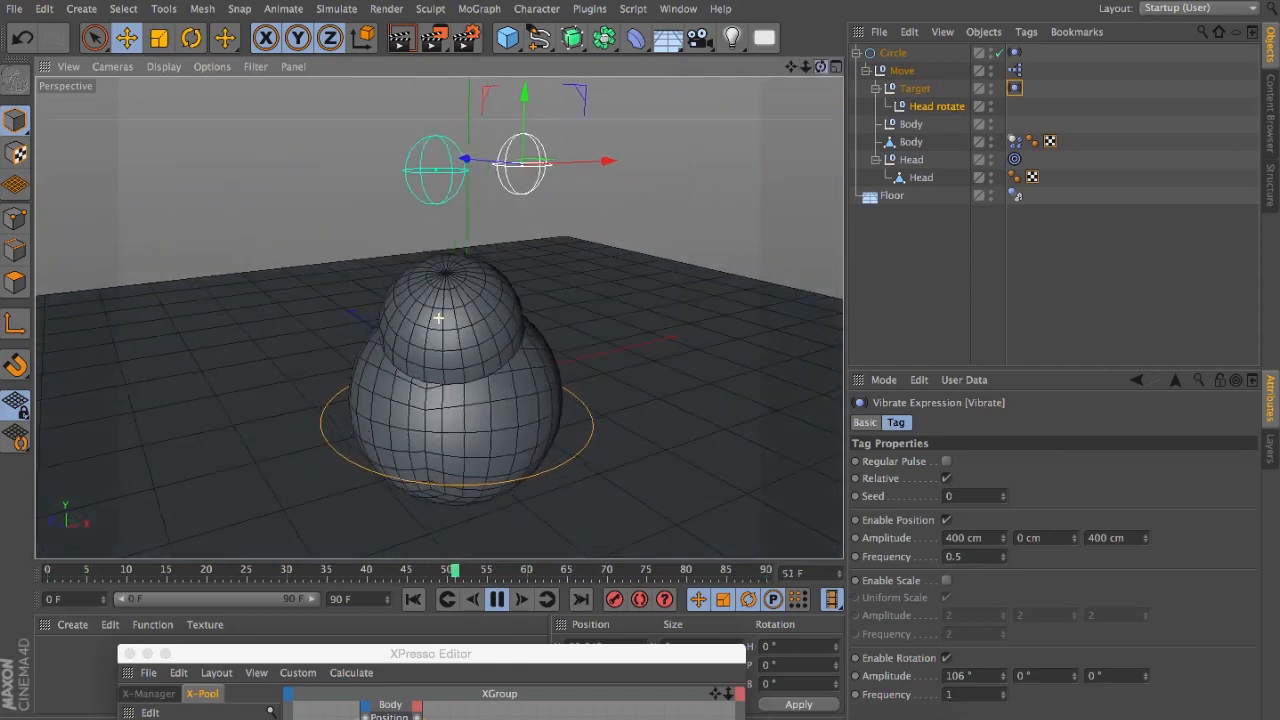
click(496, 600)
drag(543, 655, 533, 638)
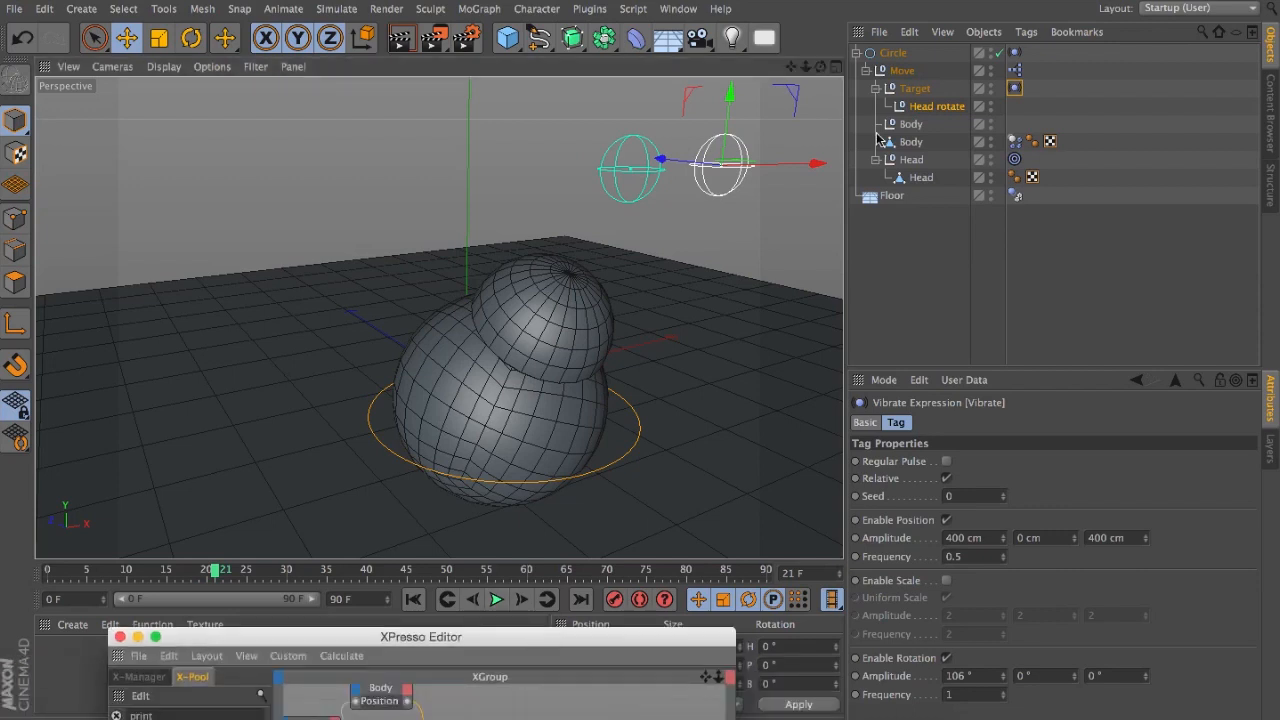
Step: Keyframe the Circle's position at frames 0 and 27, moving it to about X 126 cm, Z -133 cm at frame 27, and play it back
click(897, 53)
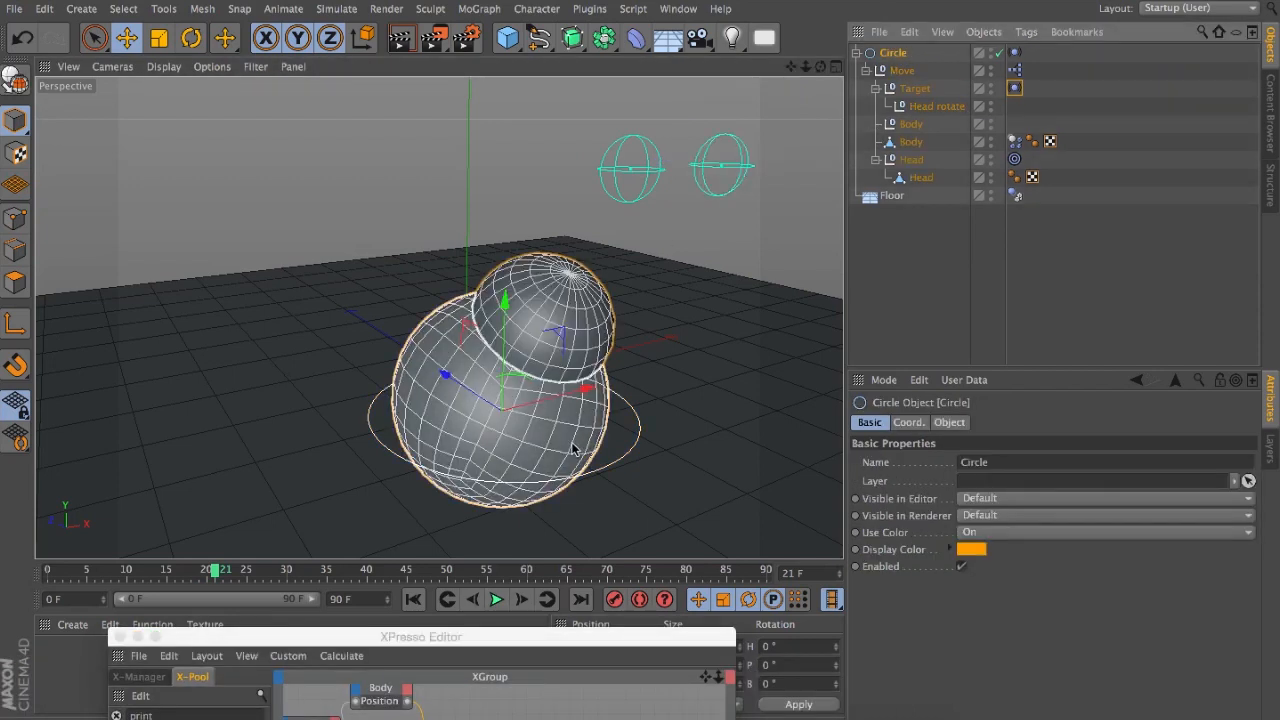
click(414, 598)
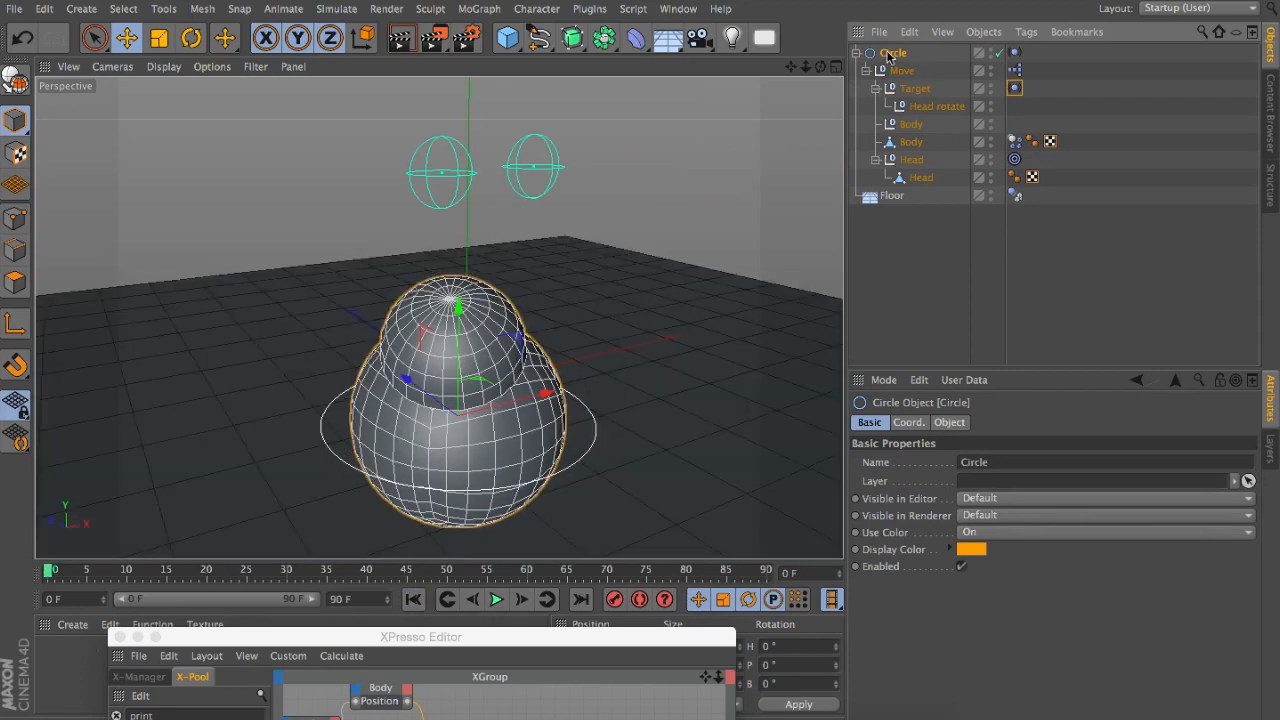
click(910, 423)
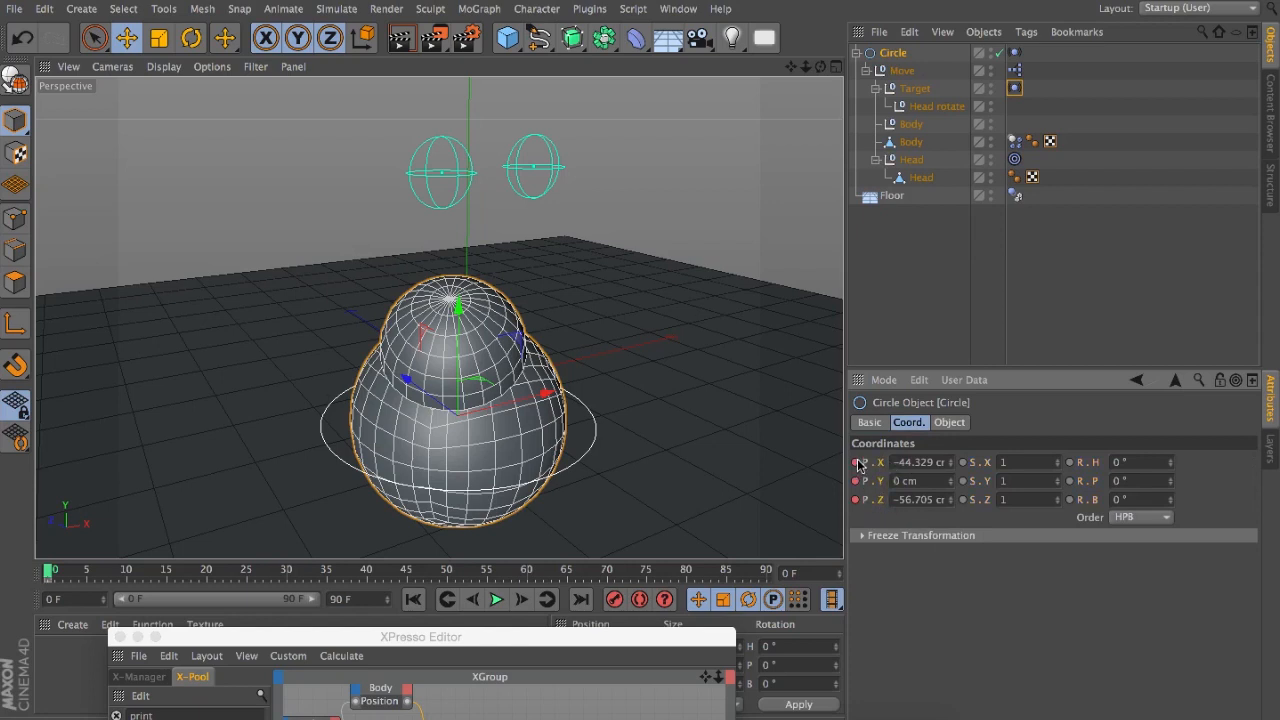
drag(48, 570, 263, 568)
drag(590, 423, 720, 383)
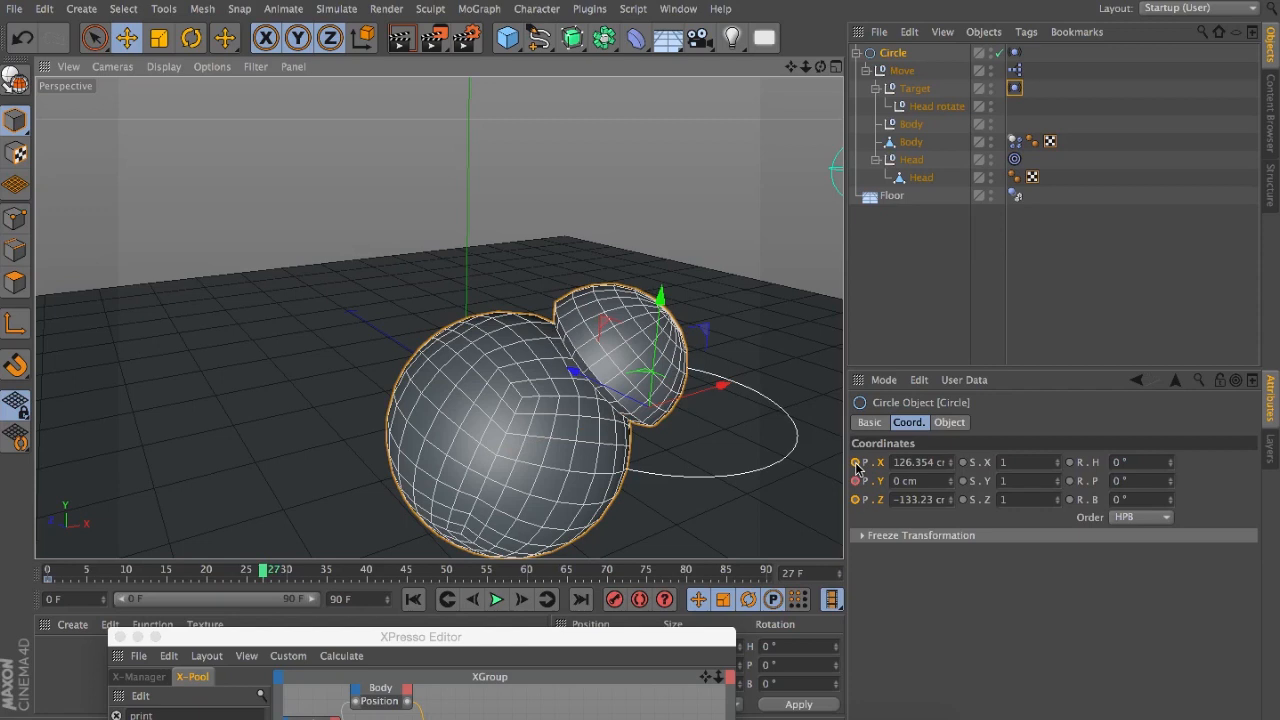
click(855, 462)
click(413, 598)
click(497, 598)
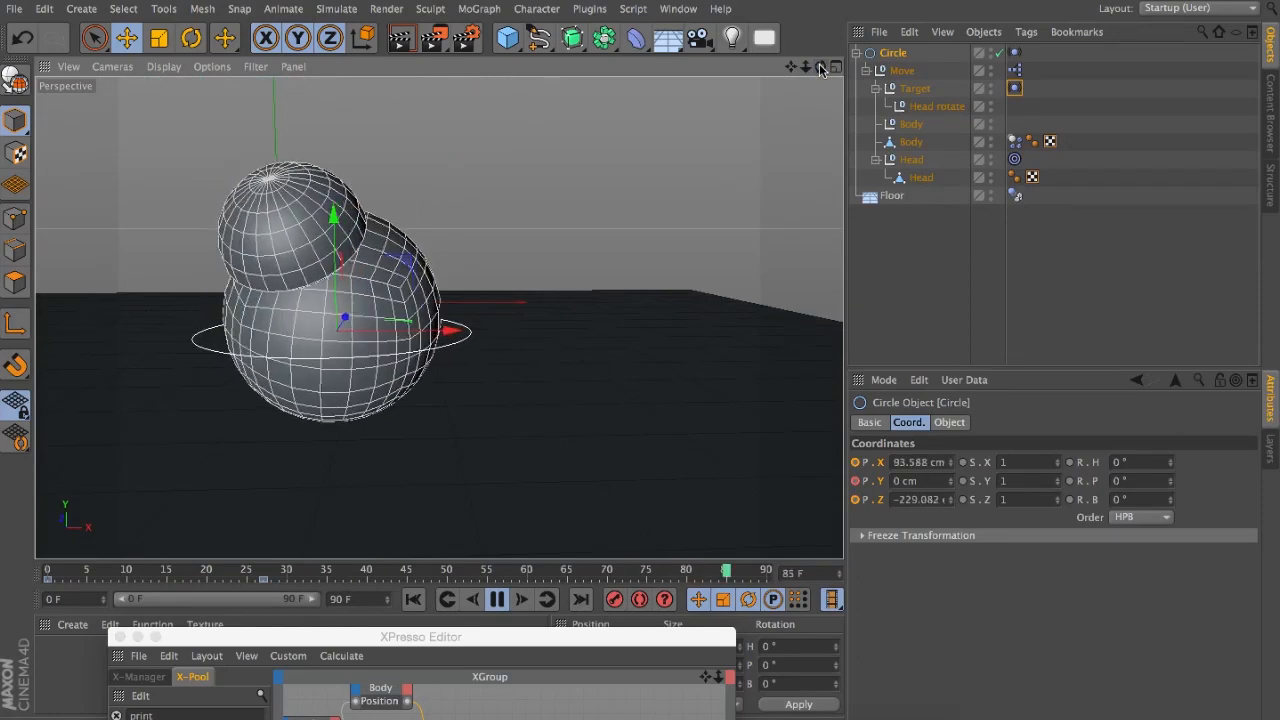
click(497, 598)
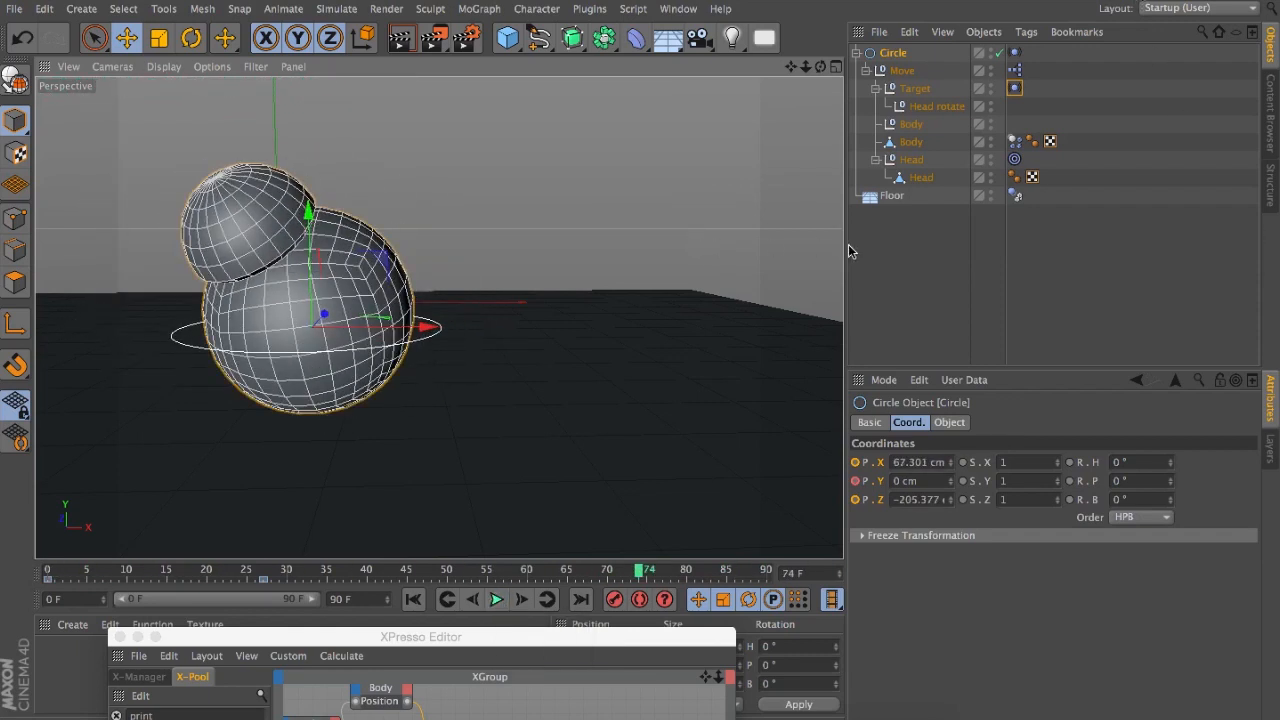
Step: Set the friction in the Body's Dynamics tag collision settings to 120%
click(689, 395)
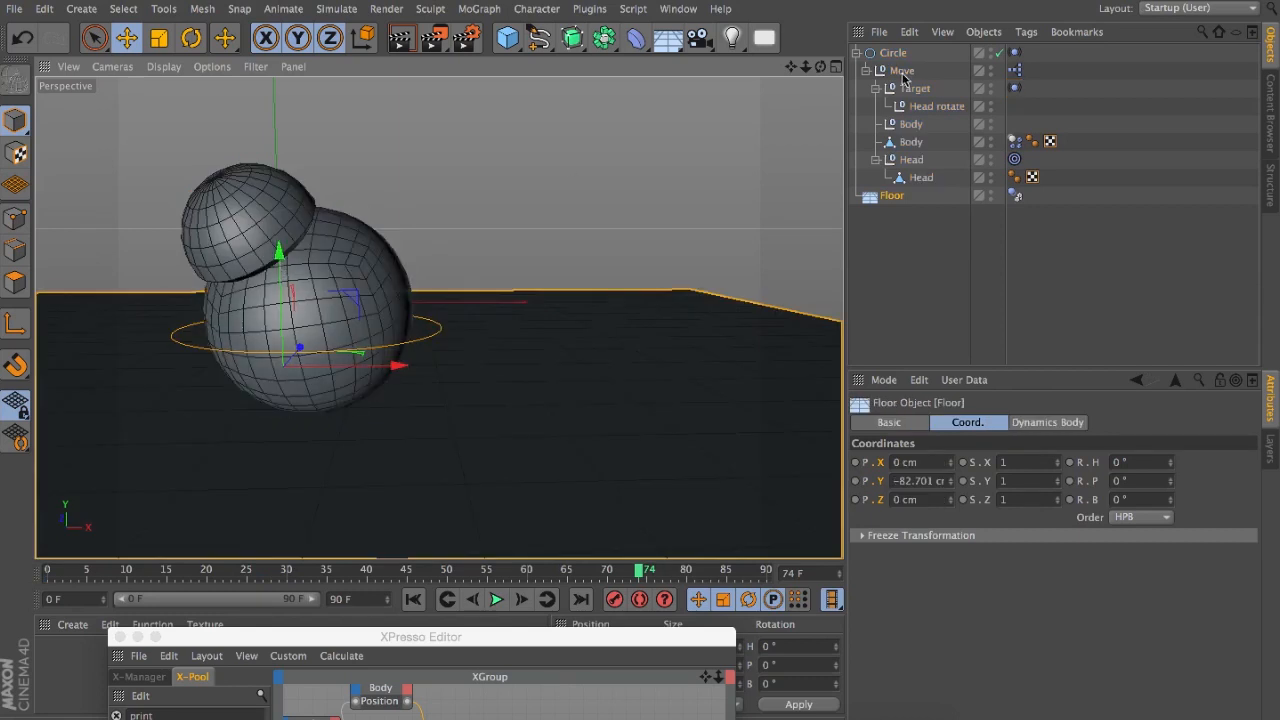
click(1015, 143)
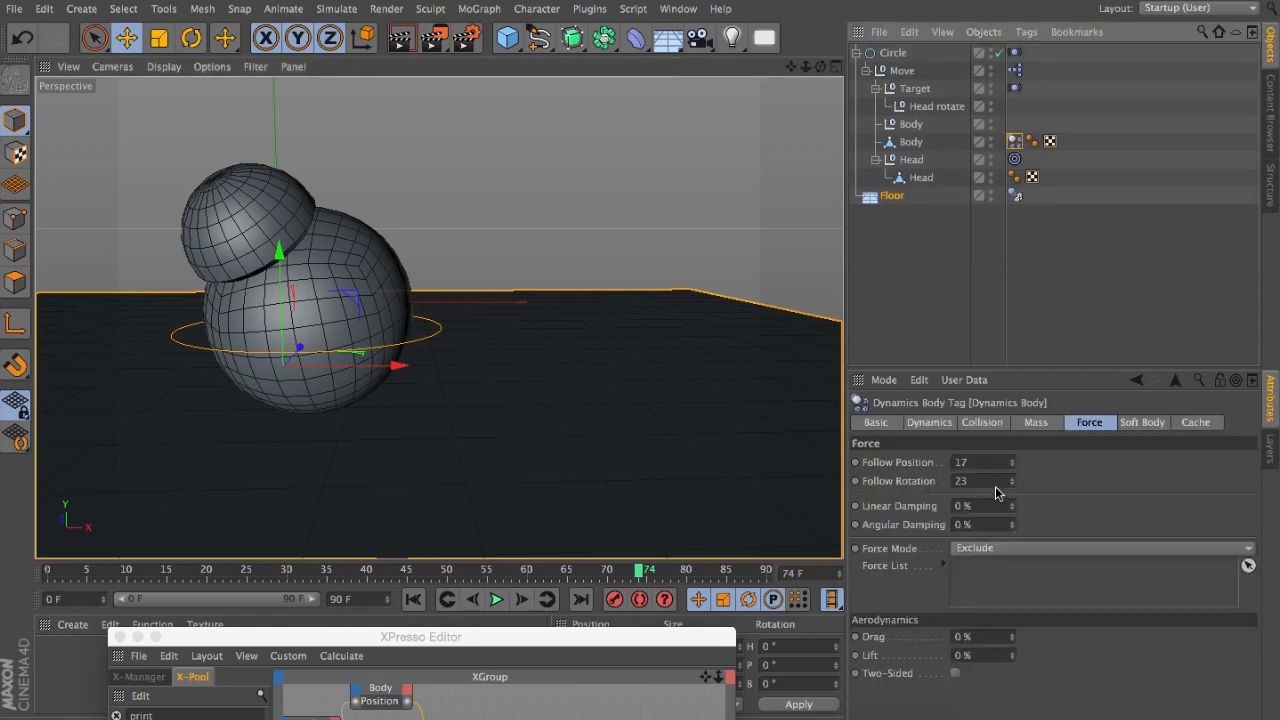
click(1034, 423)
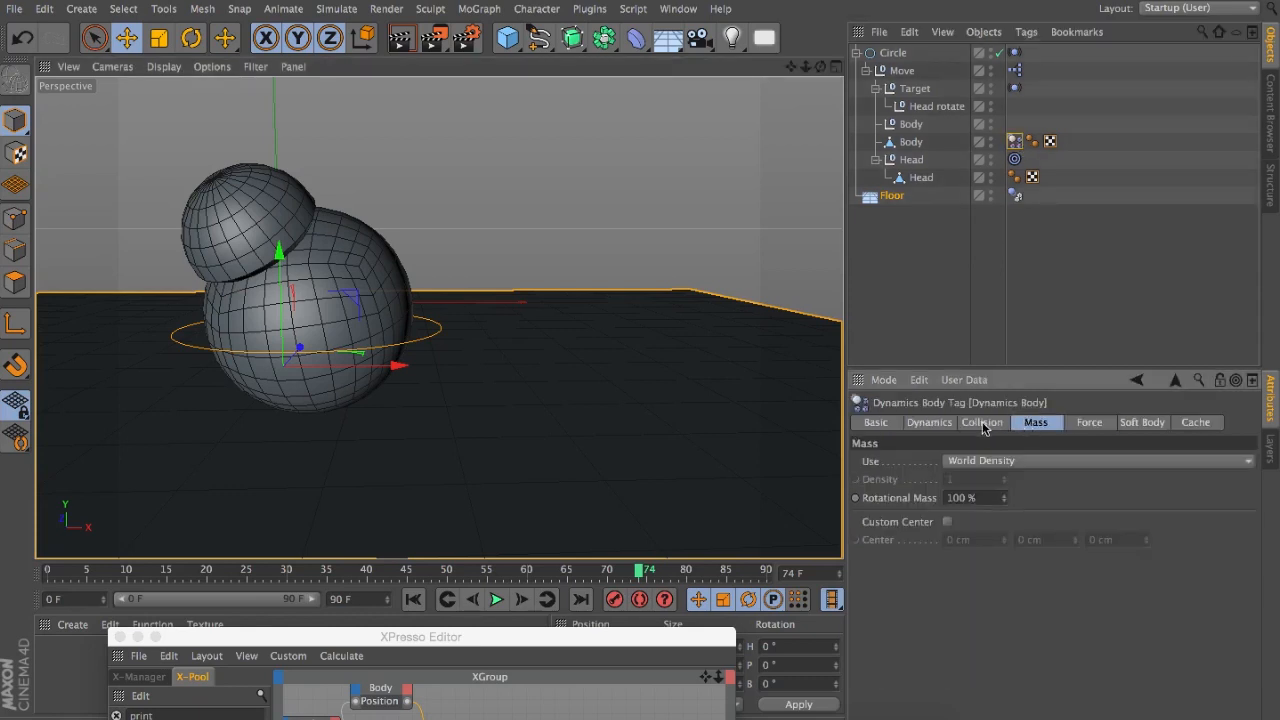
click(982, 423)
click(1089, 423)
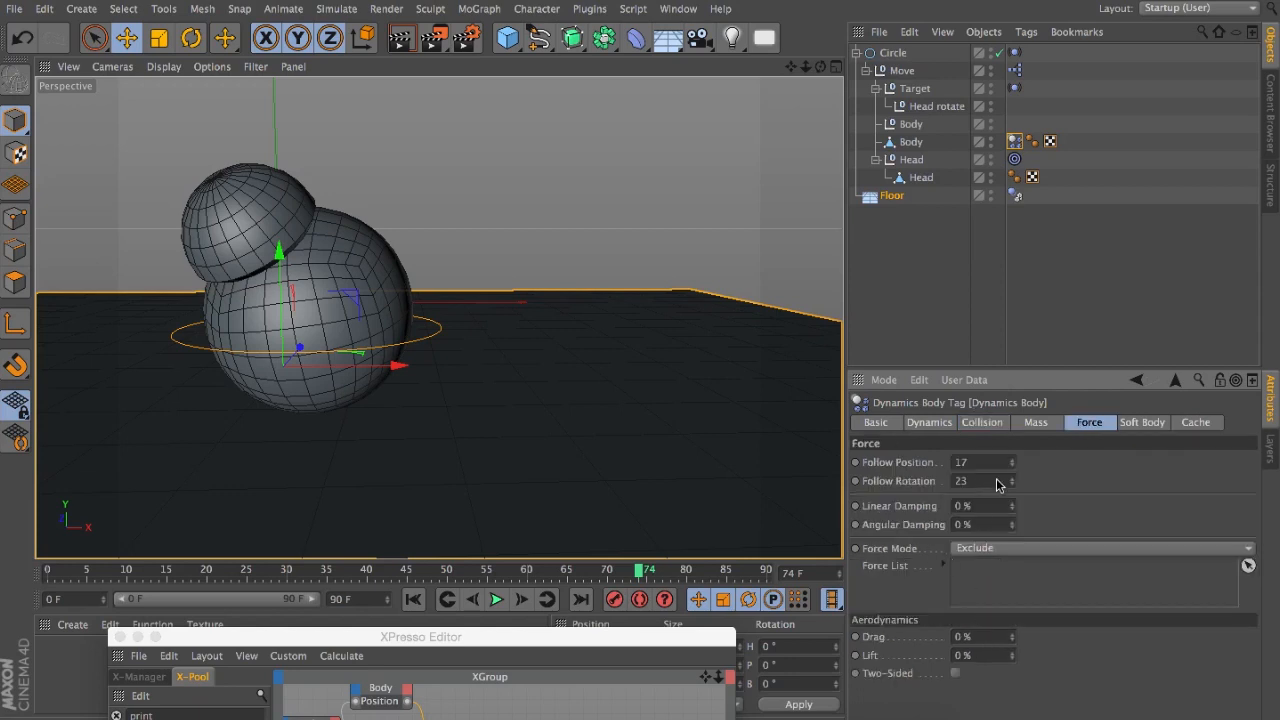
click(1036, 423)
click(985, 423)
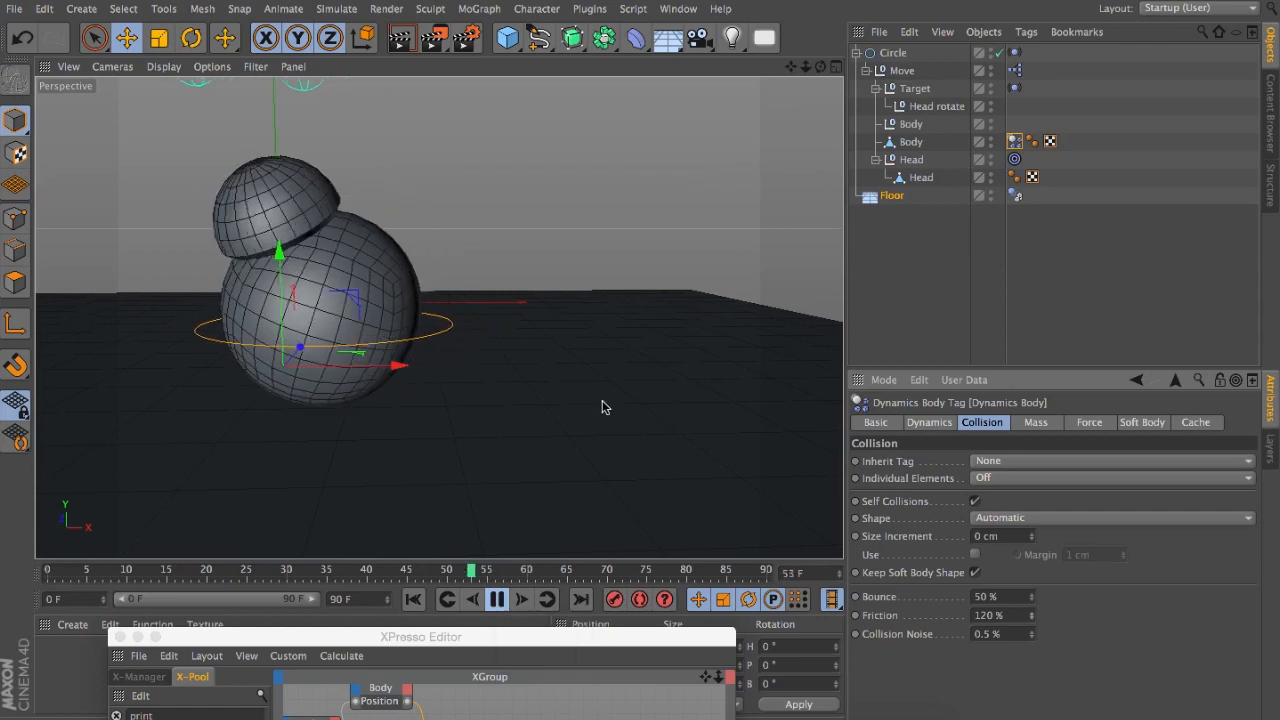
Step: Set the Floor's collision friction to 190% in its Dynamics tag and watch the rolling during playback
click(1015, 196)
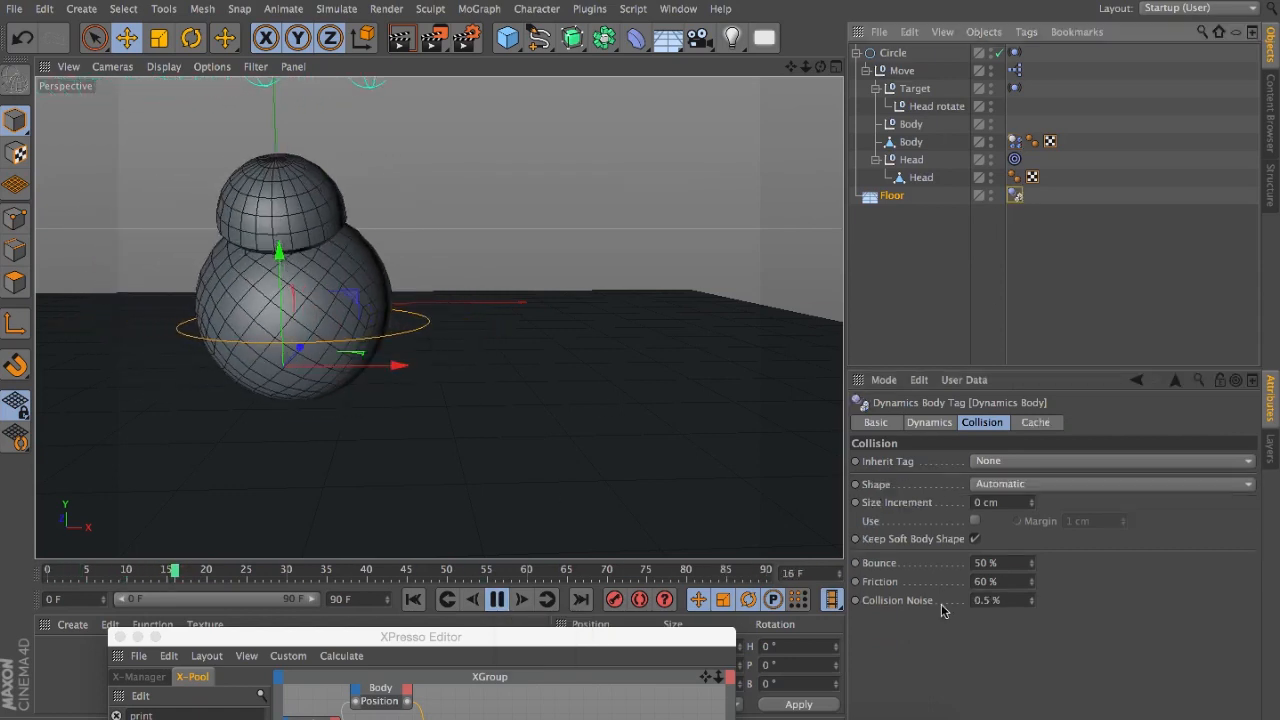
drag(1032, 581, 1032, 560)
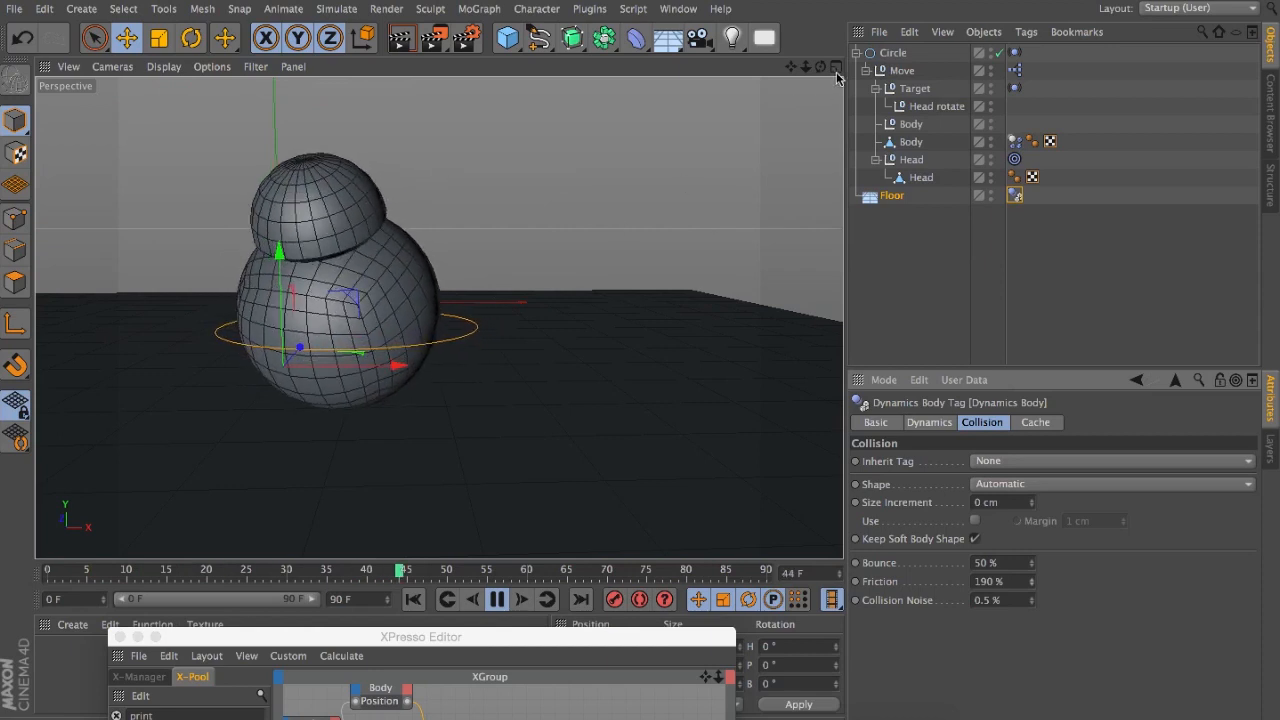
drag(820, 67, 439, 318)
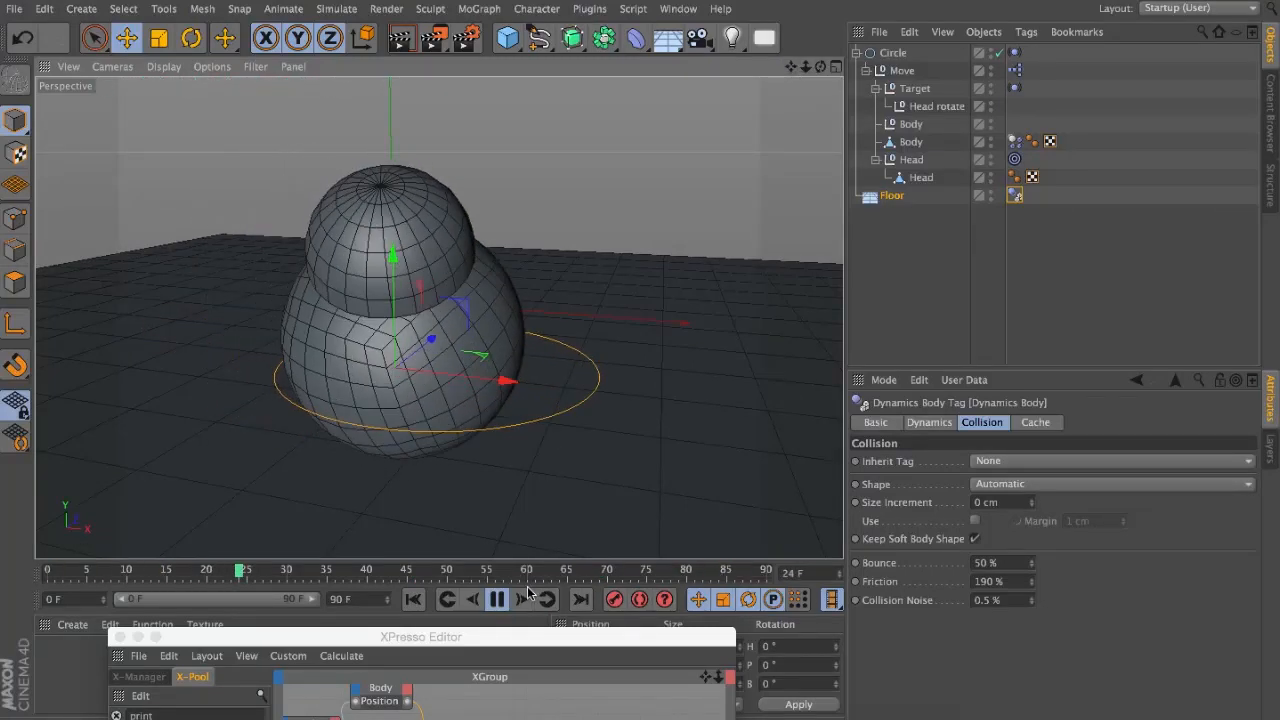
click(495, 600)
Step: Review the General, Visualization and Expert options in the project's Dynamics settings
key(super+d)
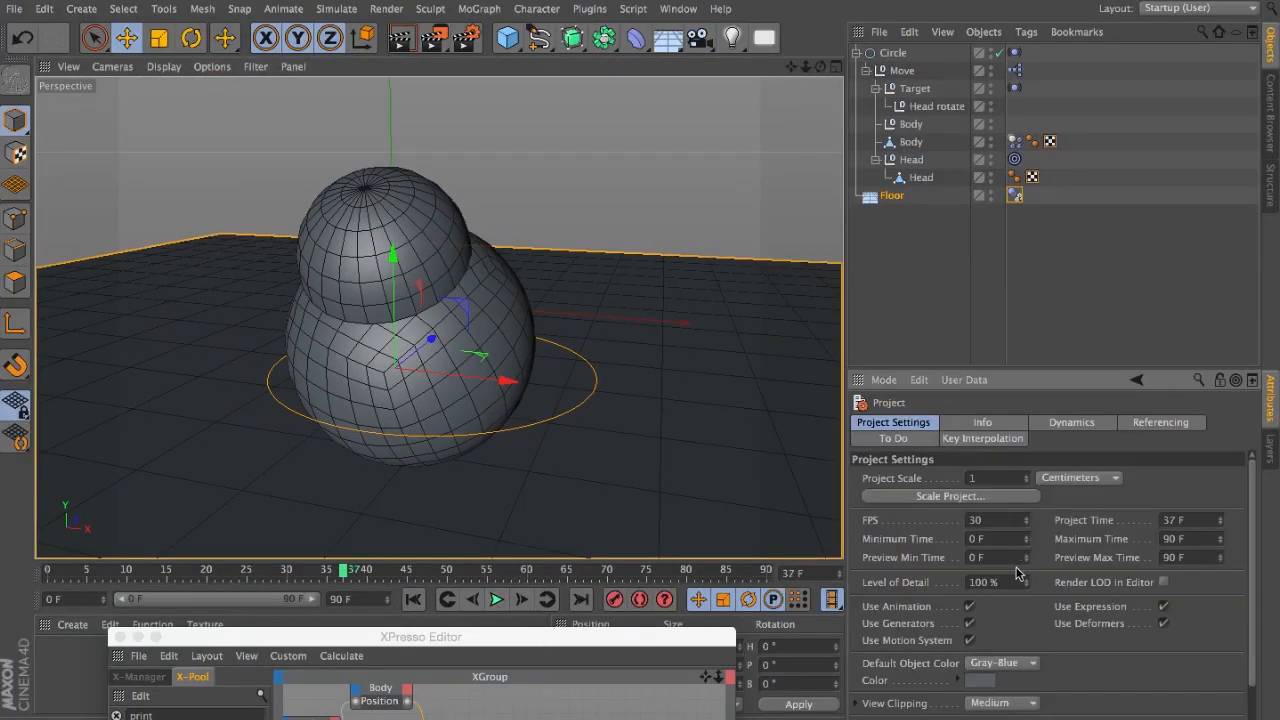
click(1084, 424)
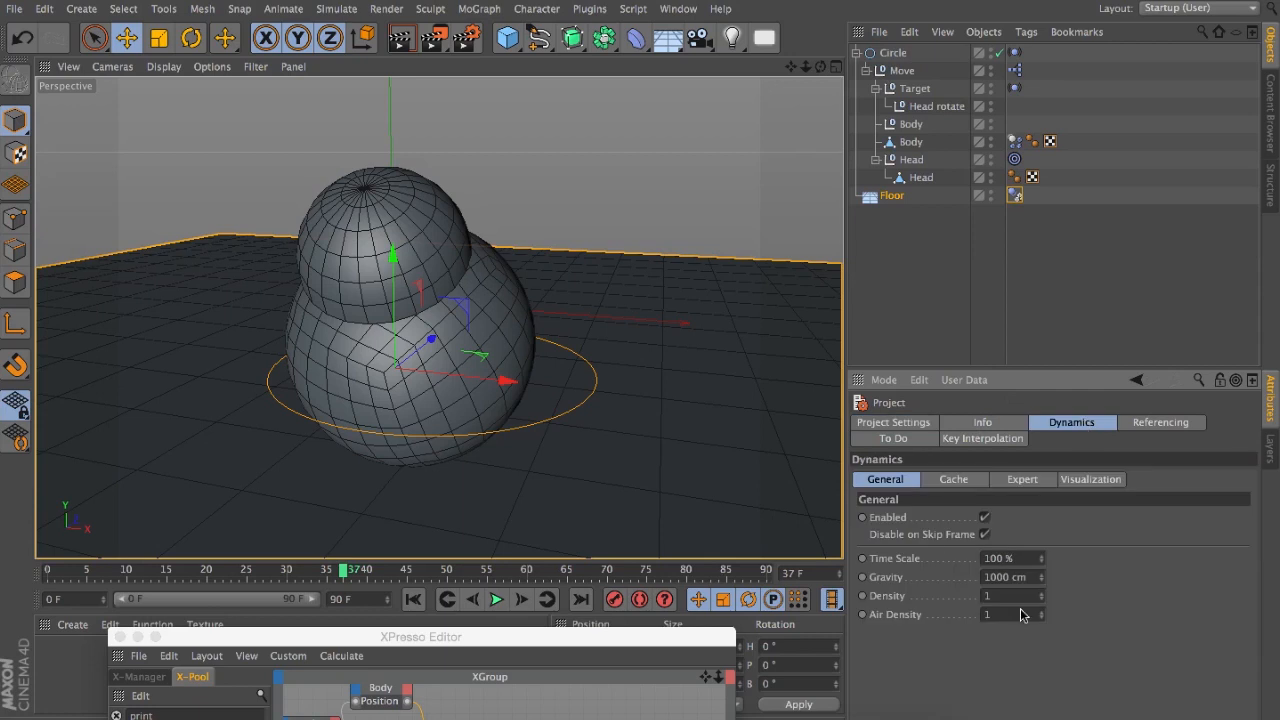
click(1092, 479)
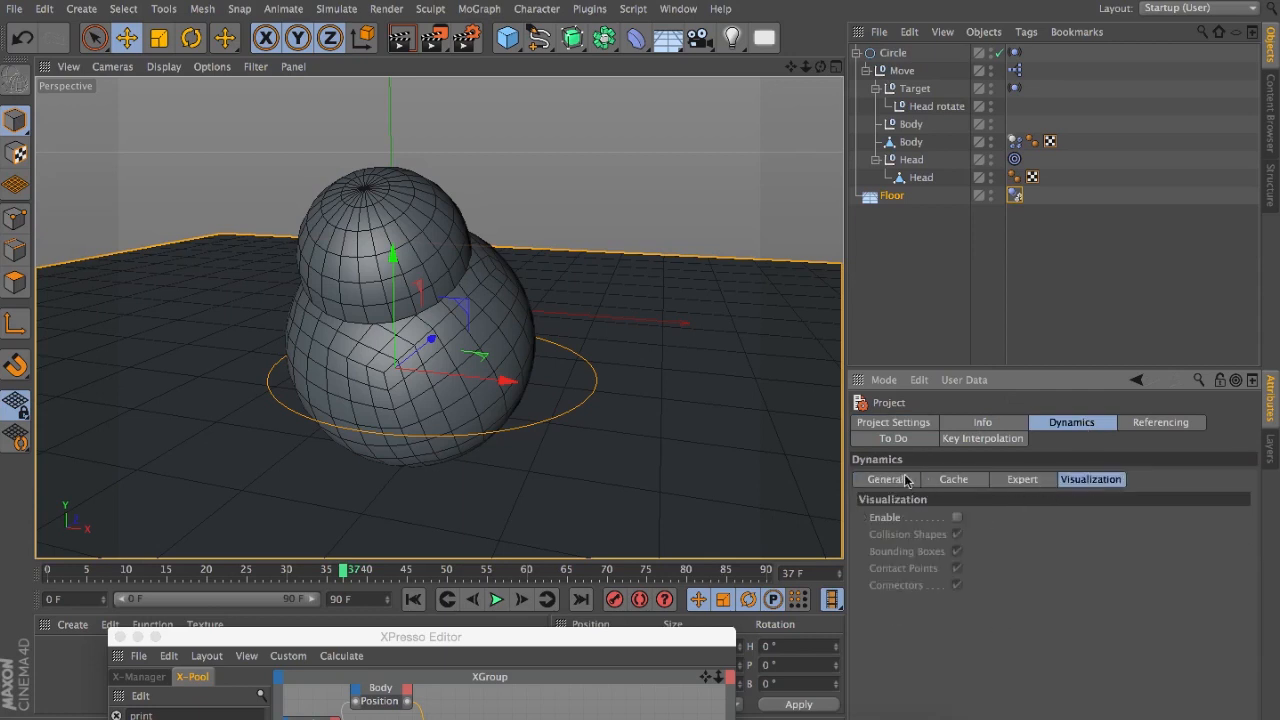
click(1021, 481)
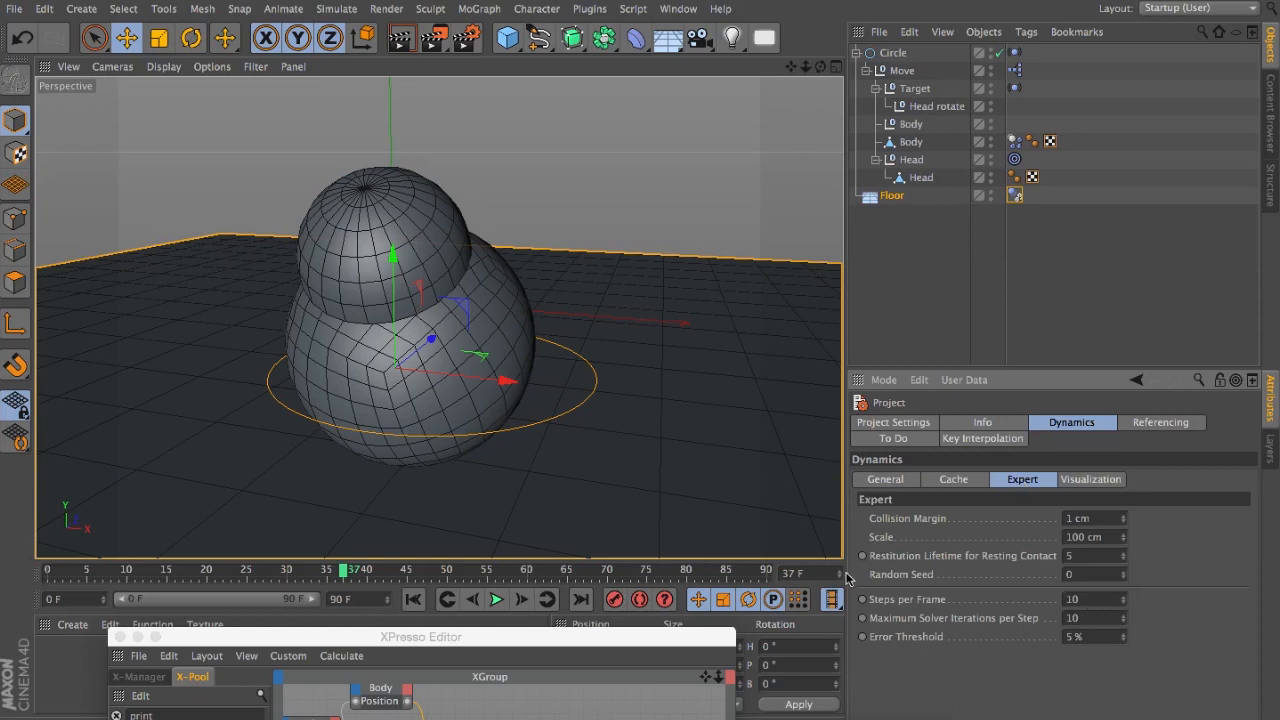
Step: Play back the animation and inspect the droid's rolling and head movement from several angles
click(503, 600)
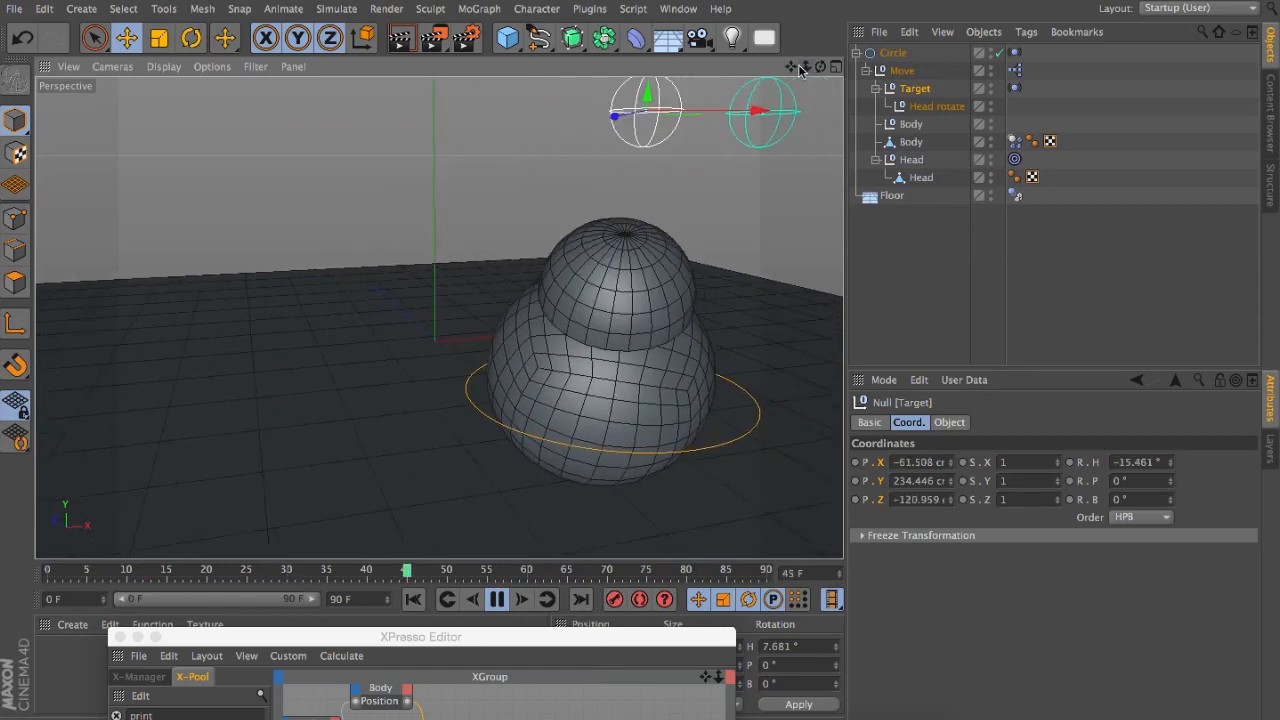
drag(807, 66, 700, 45)
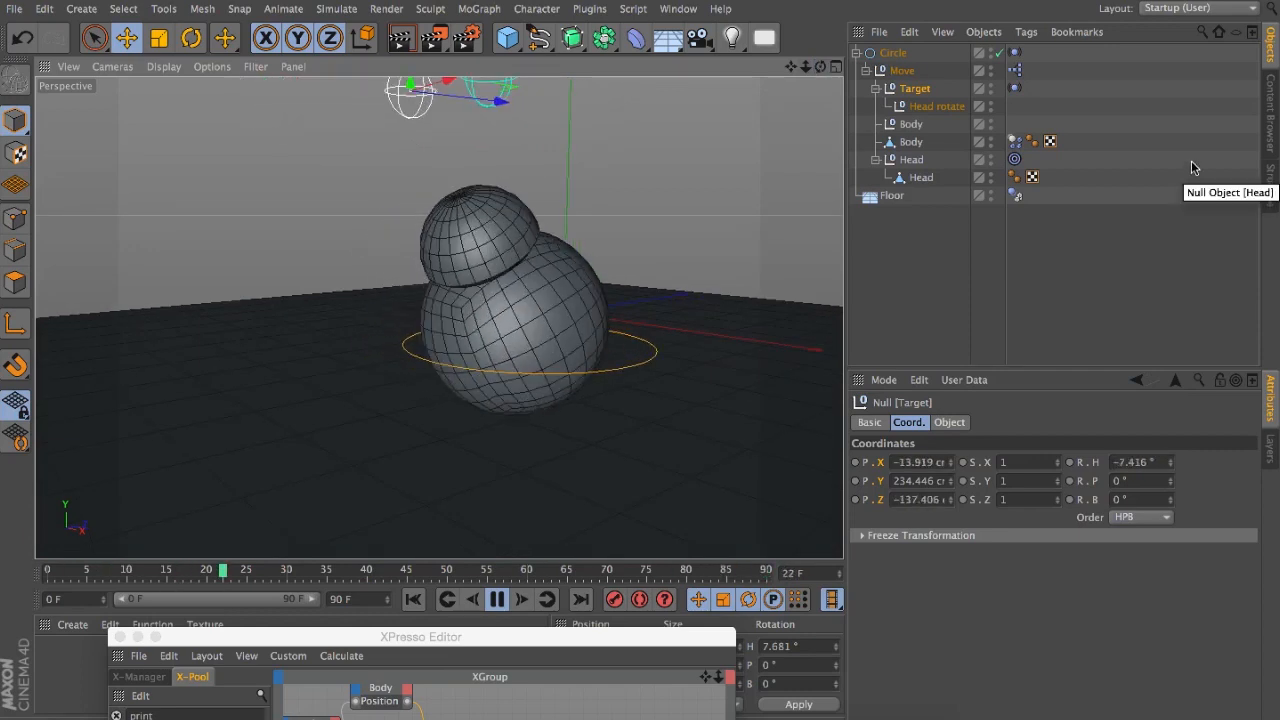
drag(825, 68, 597, 71)
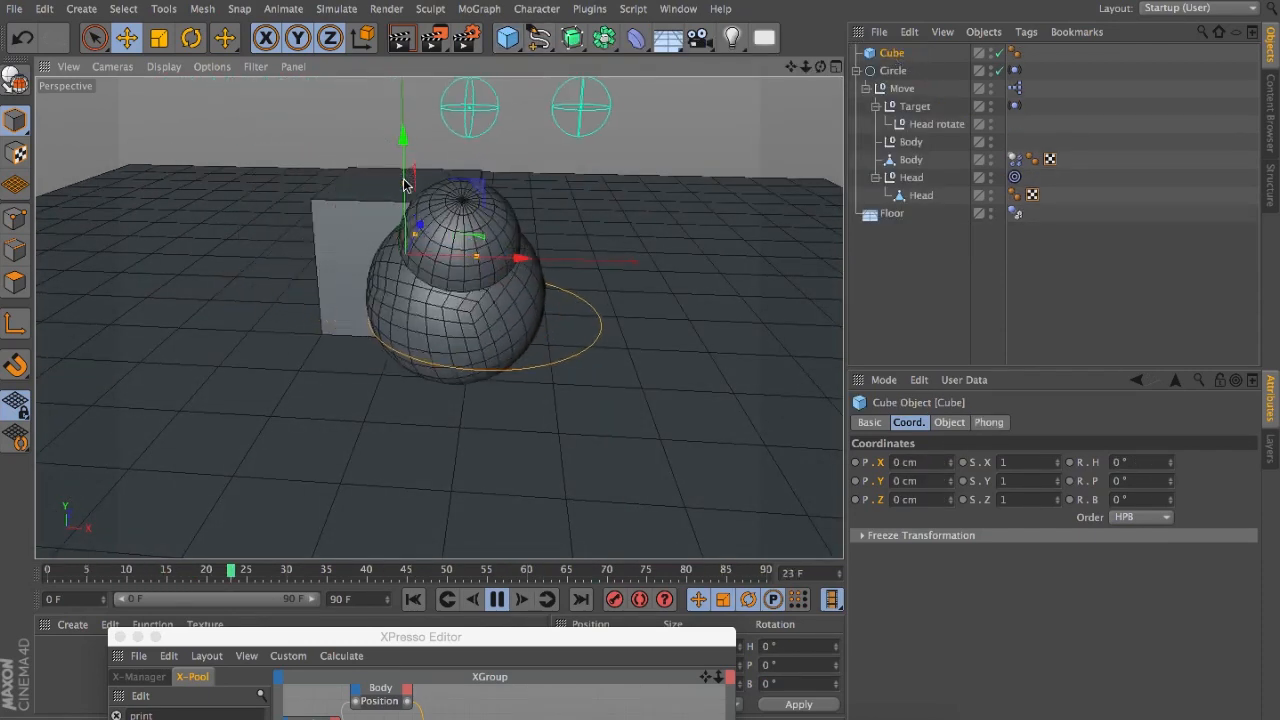
Step: Place an elongated cube beside the droid at about X -338 cm, Y -55 cm and give it a Collider Body tag
drag(437, 209, 404, 207)
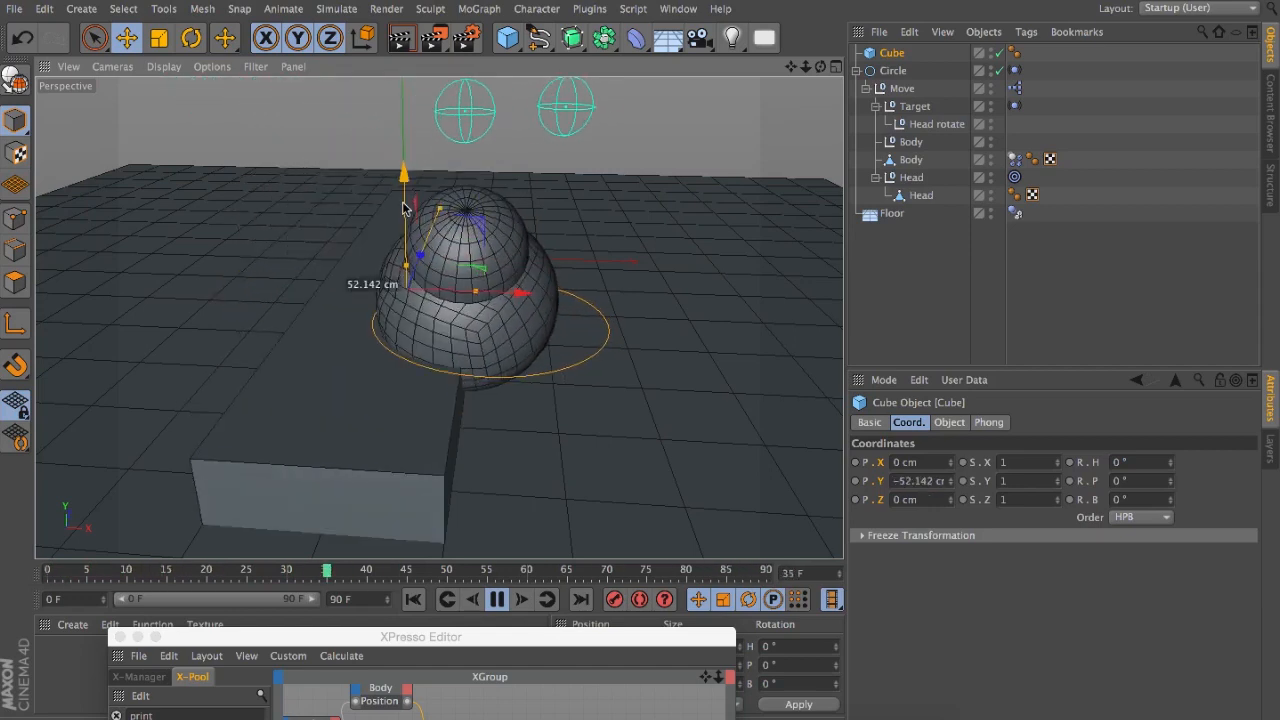
drag(505, 299, 302, 296)
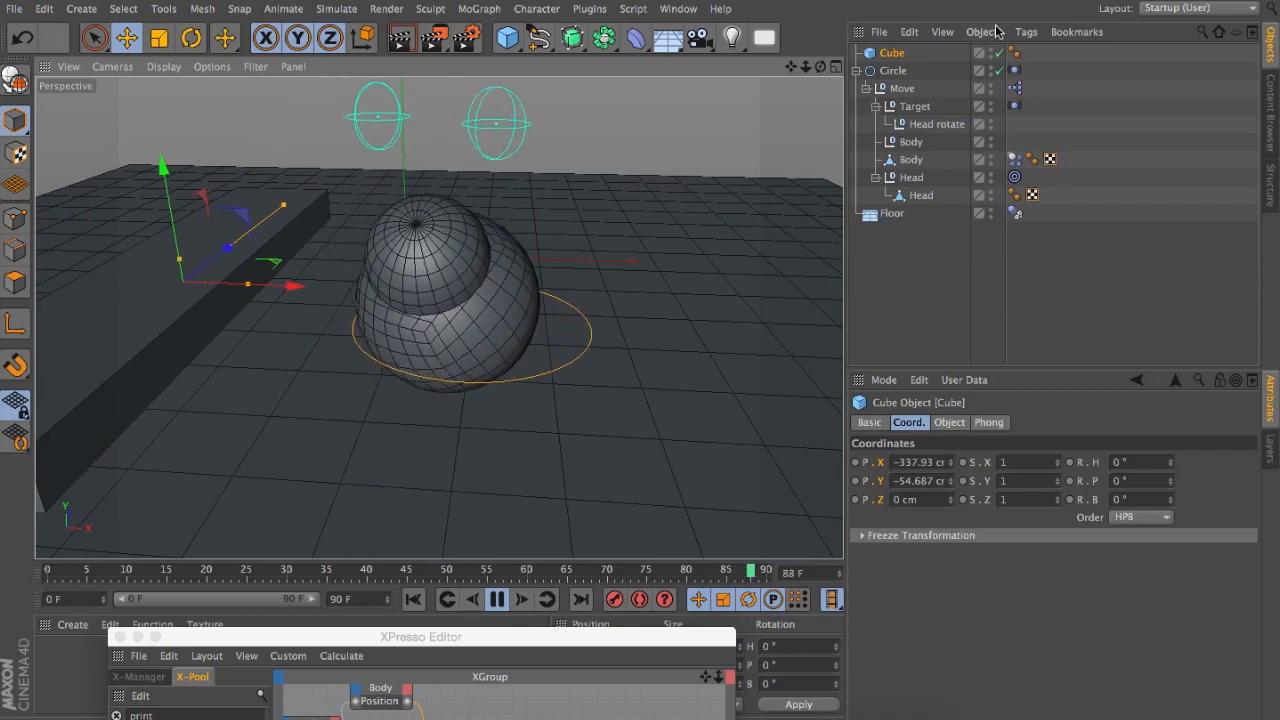
click(1026, 31)
mouse_move(1141, 211)
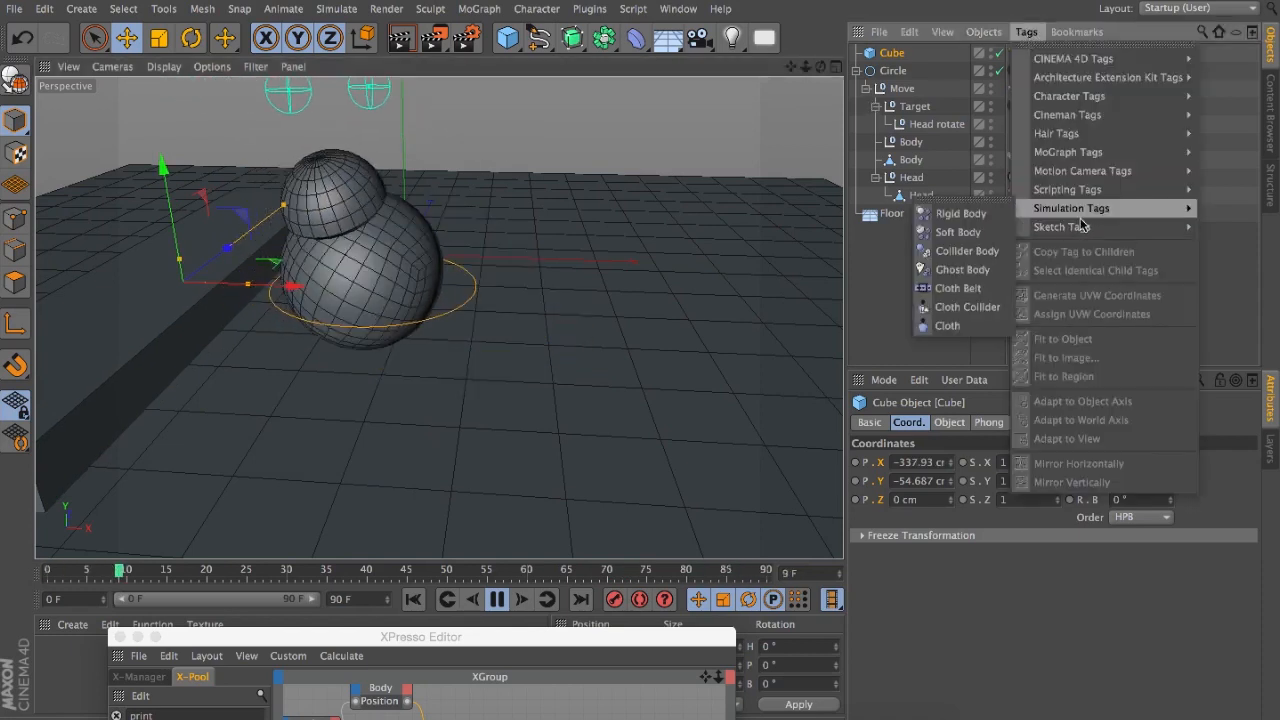
click(966, 250)
Step: Move the collider cube along X into the droid's path and duplicate it as a higher step set back from the first
drag(296, 291, 380, 292)
mouse_move(341, 204)
mouse_down()
mouse_move(345, 223)
mouse_move(341, 198)
mouse_up()
drag(446, 279, 409, 283)
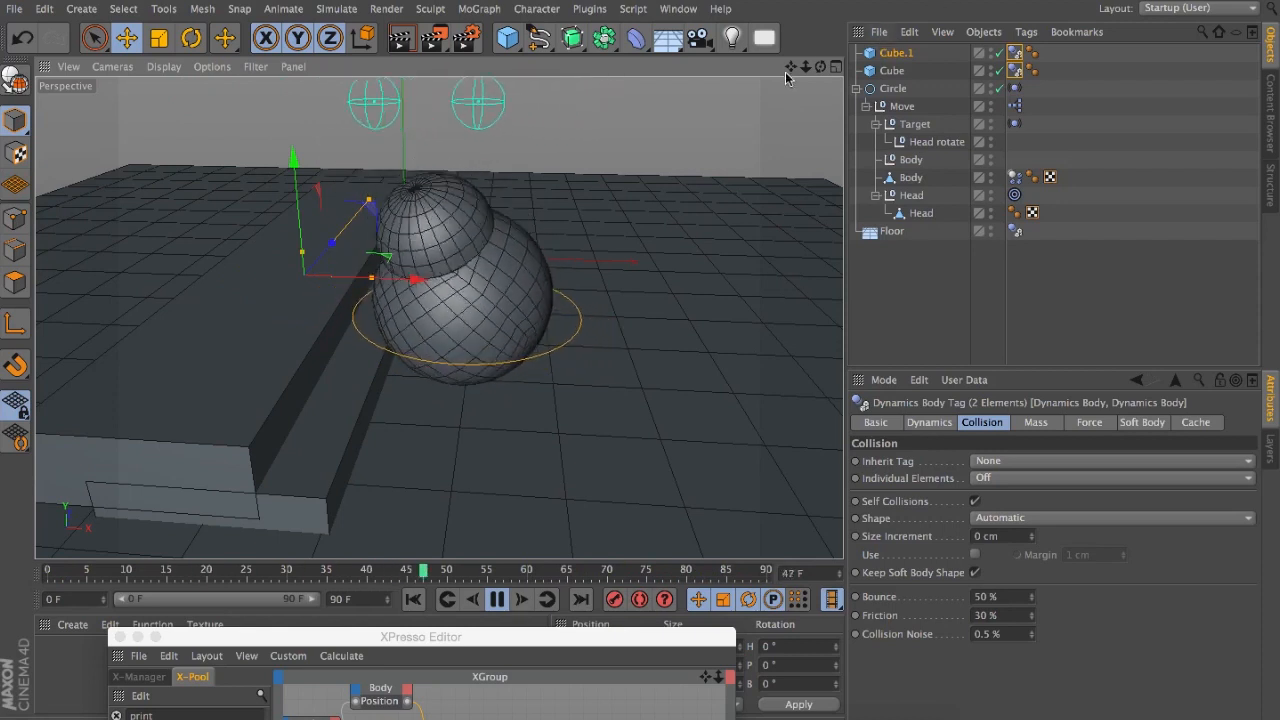
Step: Pause the playback at frame 57 and inspect the droid against the two stepped cubes up close
drag(821, 68, 820, 67)
click(498, 600)
mouse_move(806, 67)
mouse_down()
mouse_move(793, 68)
mouse_move(818, 72)
mouse_move(814, 84)
mouse_move(786, 68)
mouse_up()
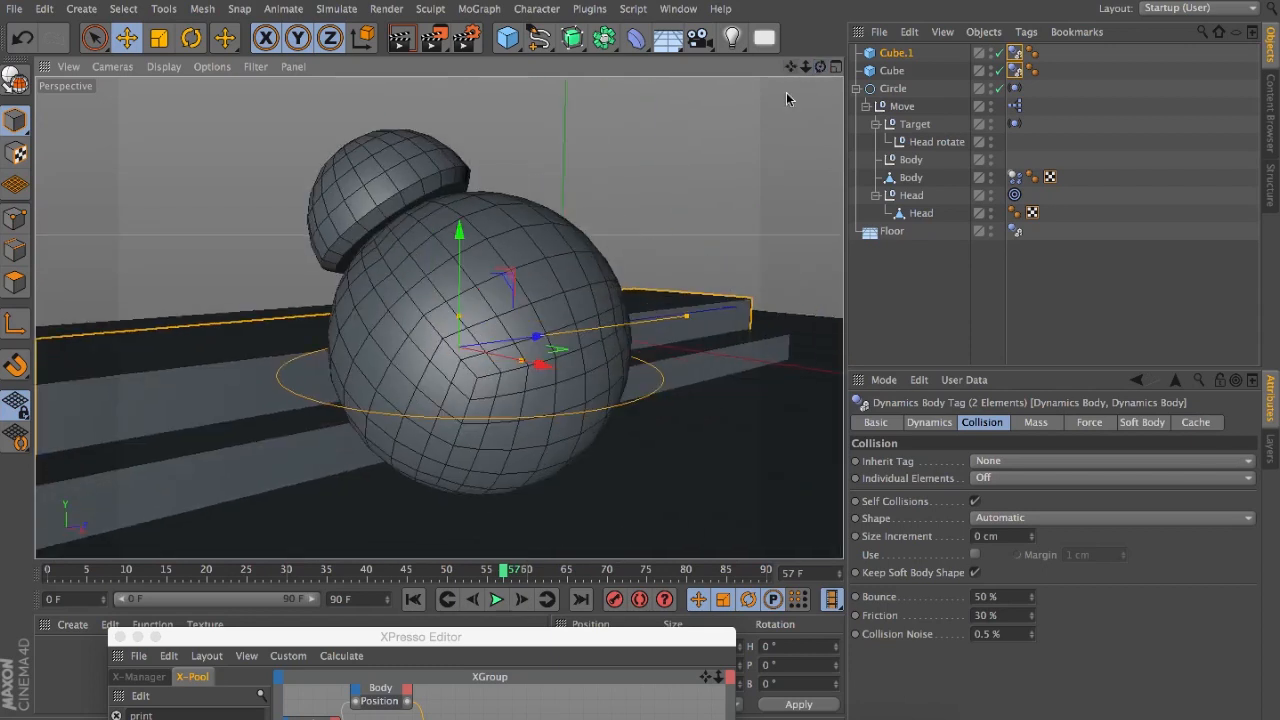
Step: Review the priority options of the Move null's XPresso tag and examine the head's position on the body
click(1141, 108)
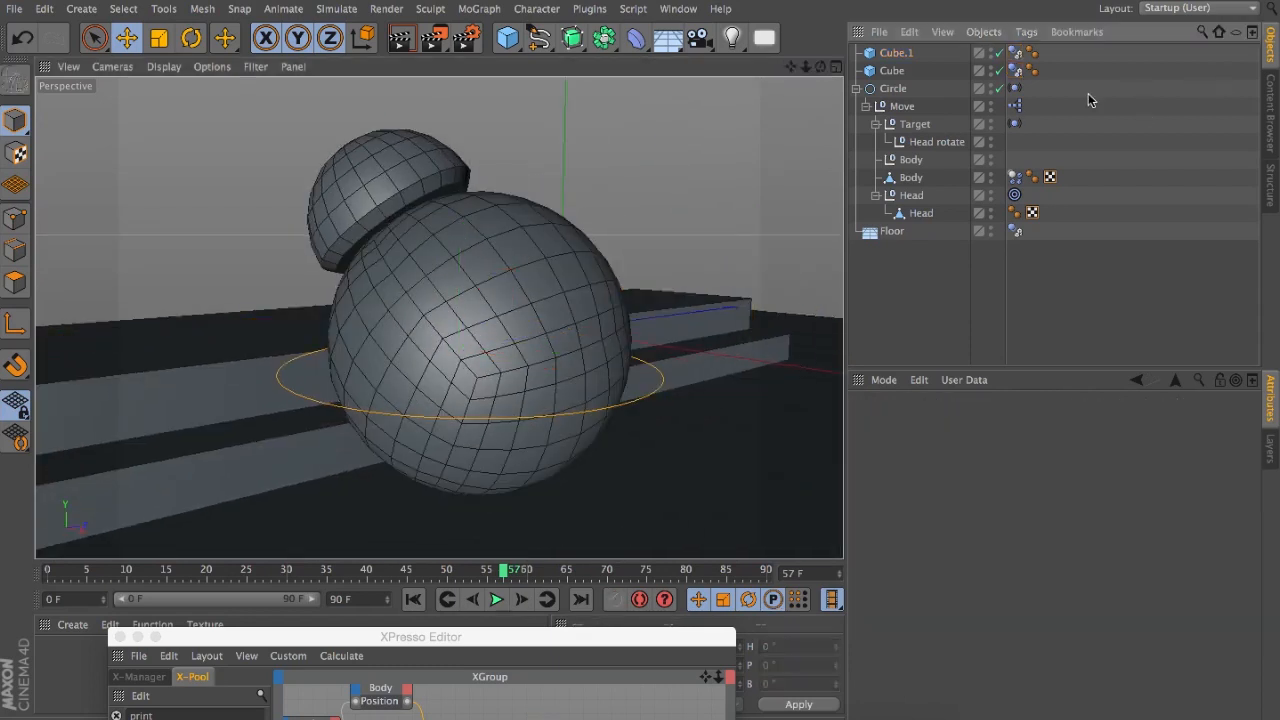
click(1015, 106)
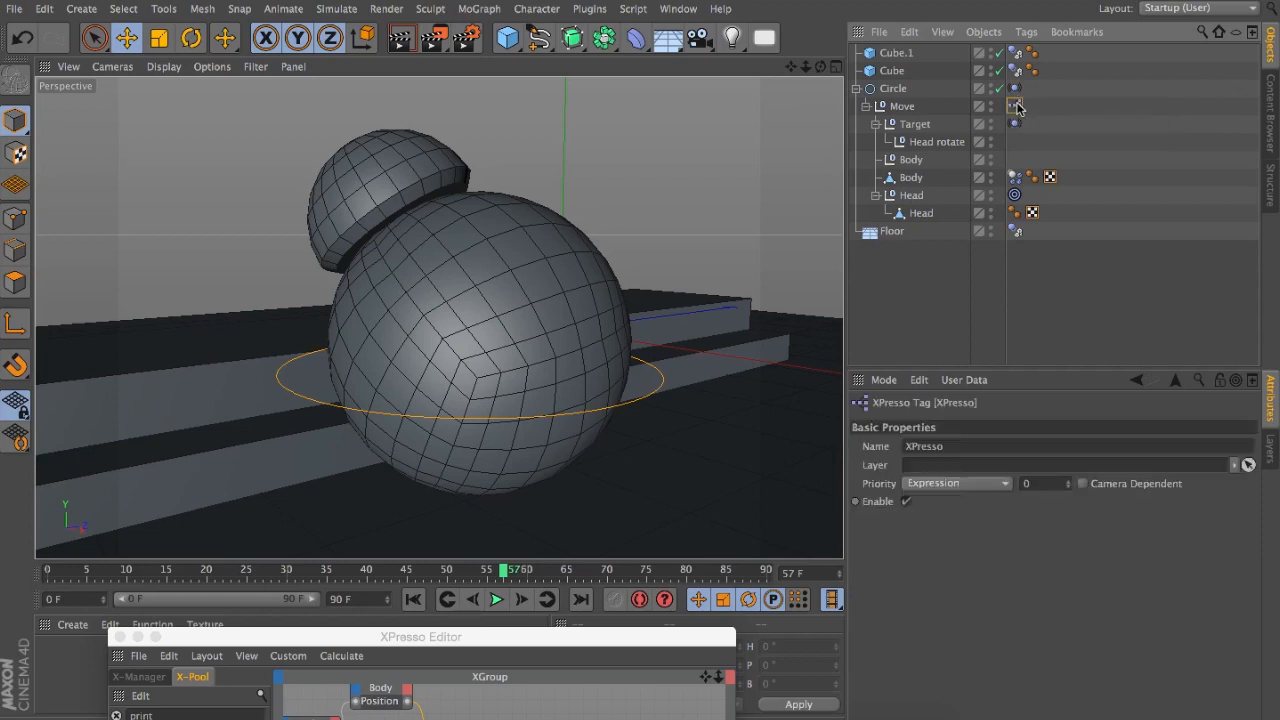
click(979, 484)
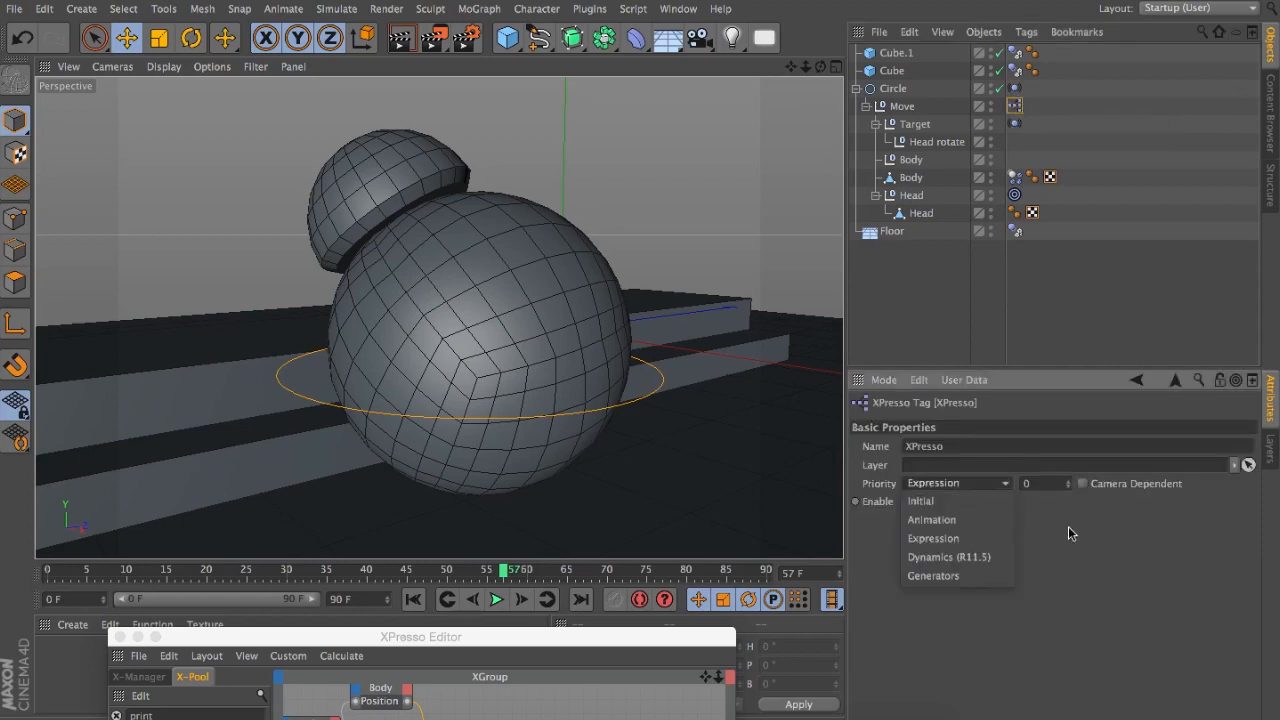
drag(825, 65, 805, 80)
drag(701, 242, 797, 250)
drag(806, 67, 833, 75)
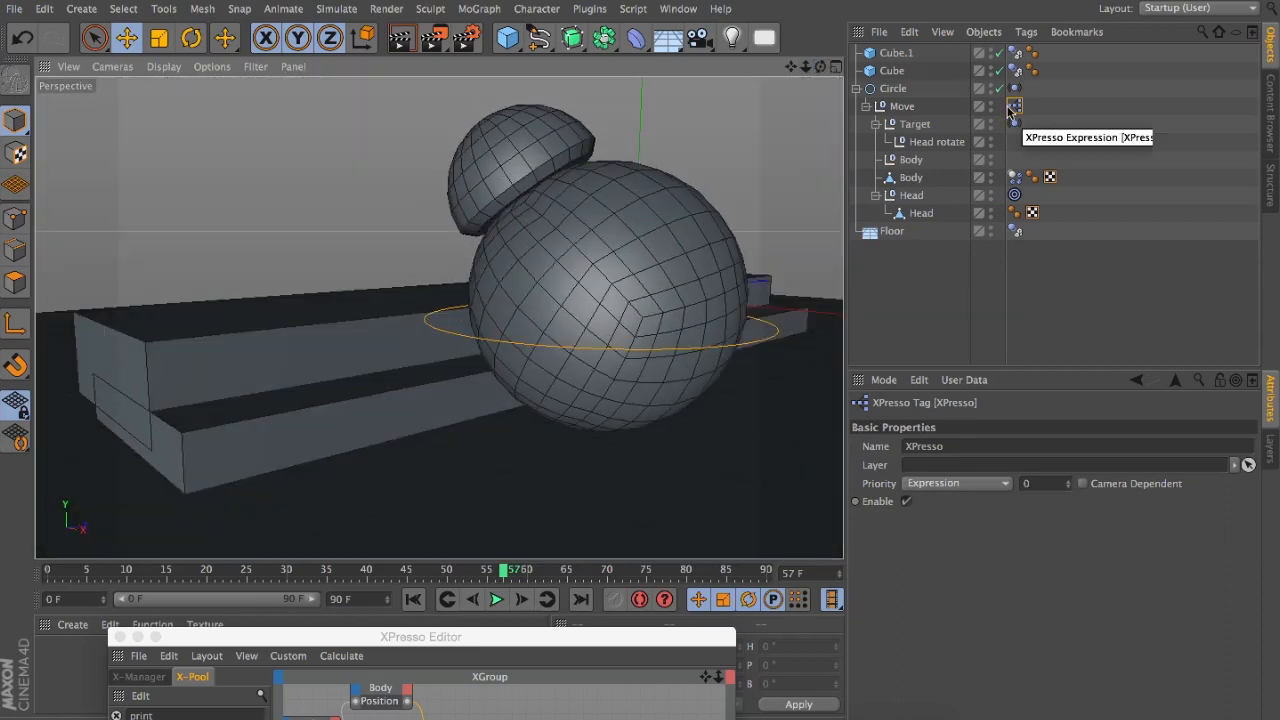
drag(821, 67, 865, 76)
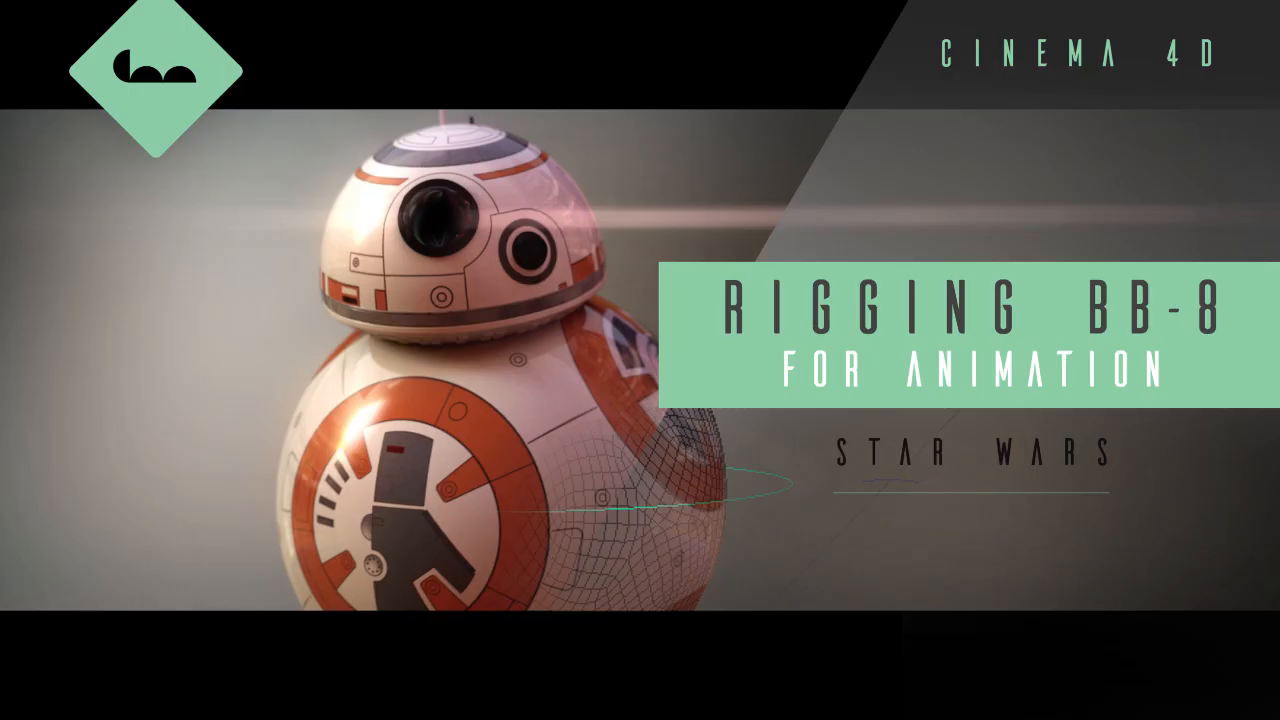